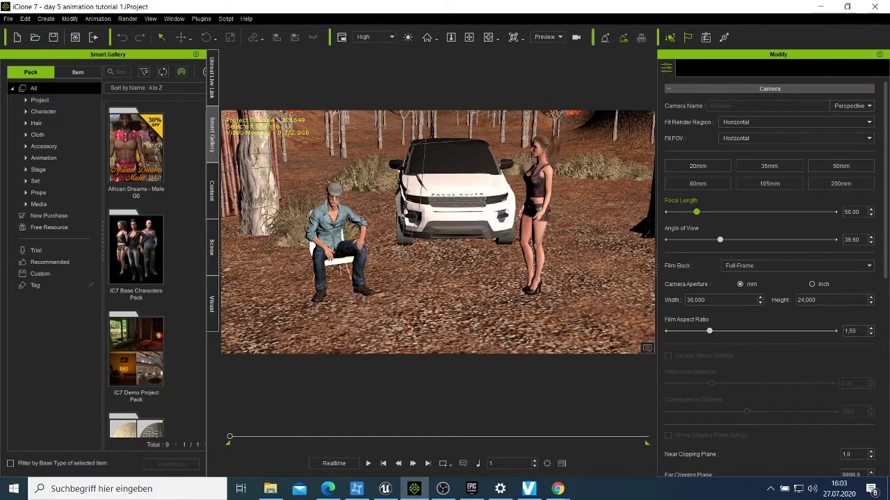
- Open the content library's stage templates and expand the 3D Scene category
scroll(407, 255, "down", 3)
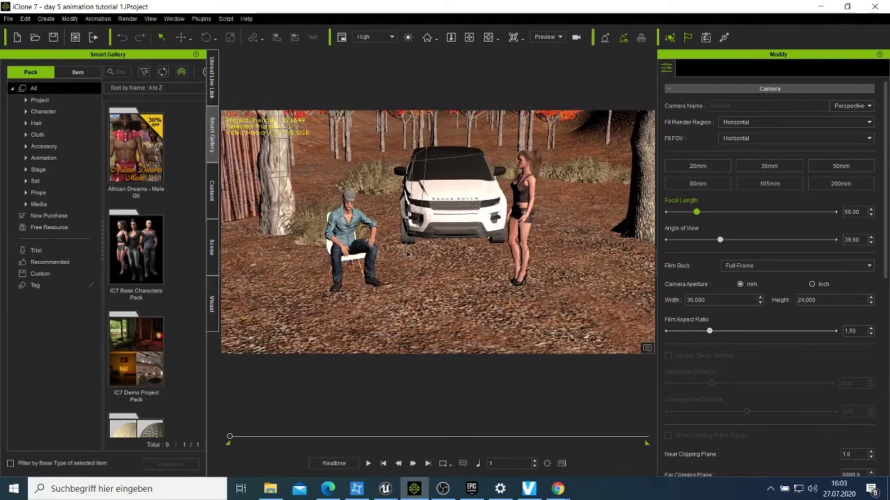
scroll(409, 255, "down", 5)
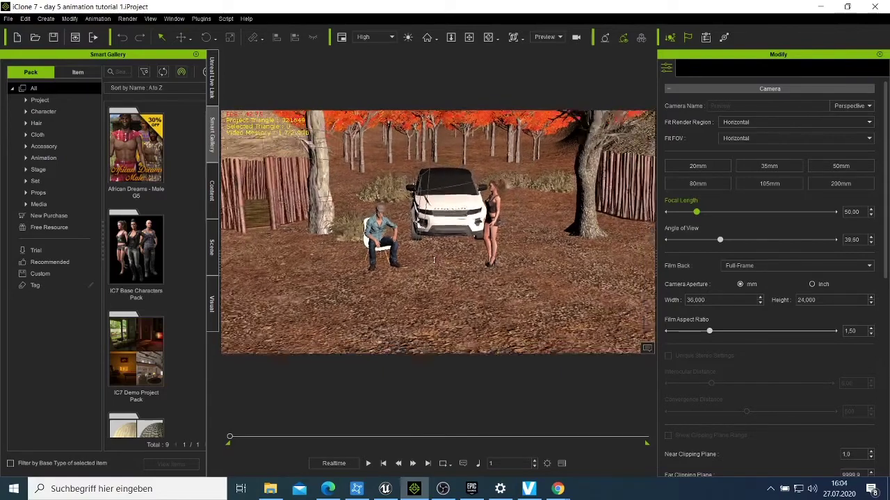
right_click_drag(434, 260, 245, 255)
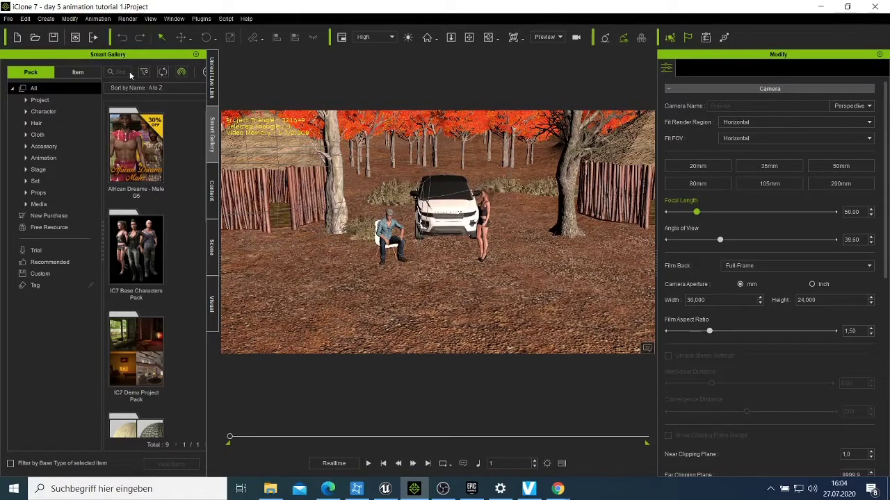
left_click(209, 199)
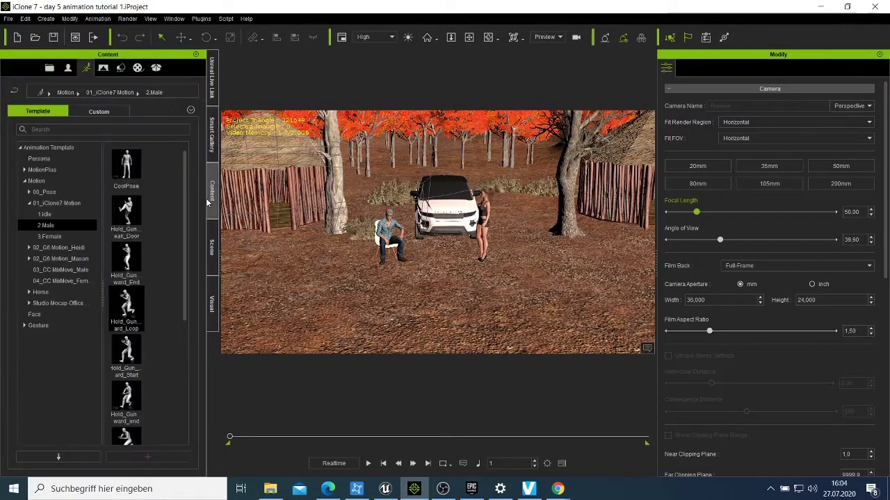
left_click(121, 69)
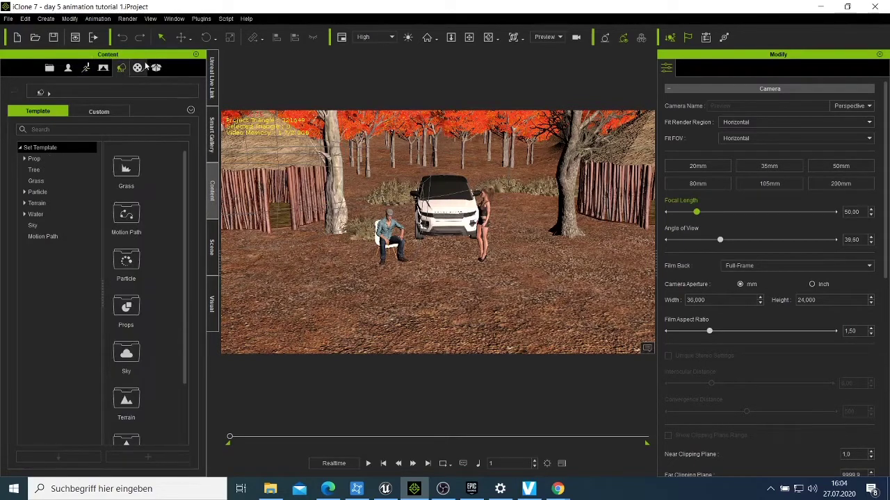
left_click(103, 69)
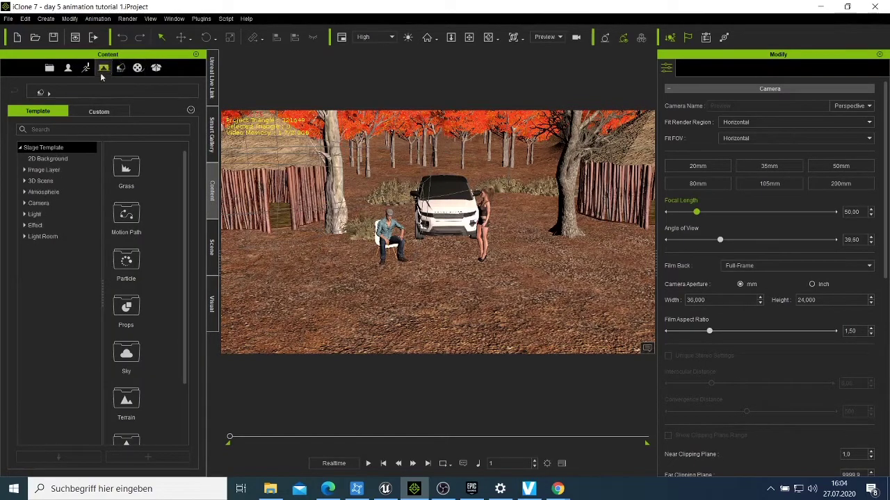
left_click(24, 181)
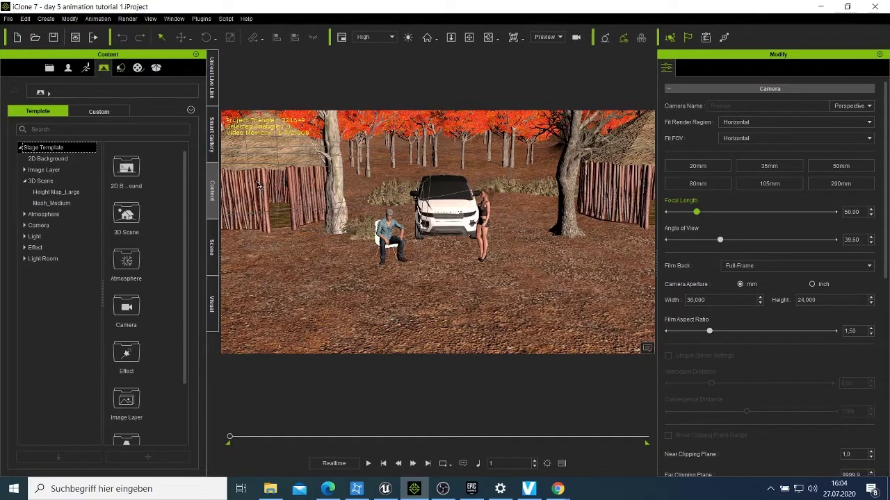
- Frame the two characters and the car, play the animation, and return the timeline to the first frame
scroll(413, 217, "down", 5)
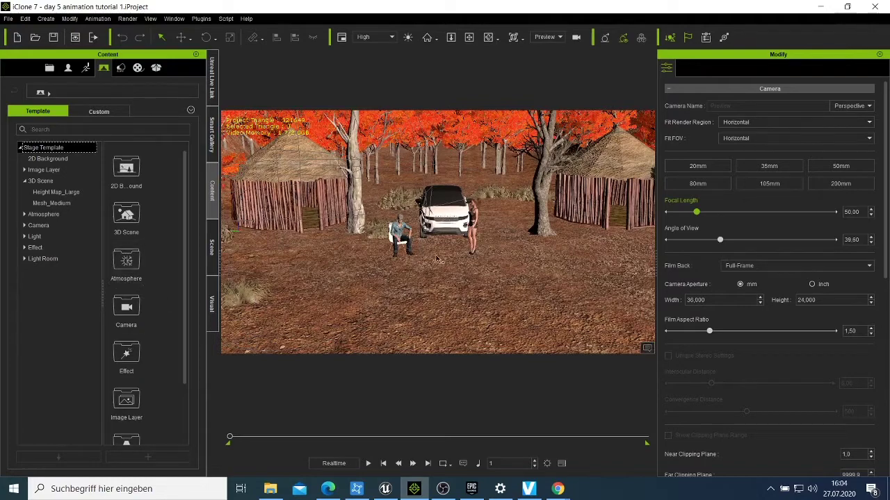
scroll(435, 256, "up", 3)
scroll(435, 256, "up", 4)
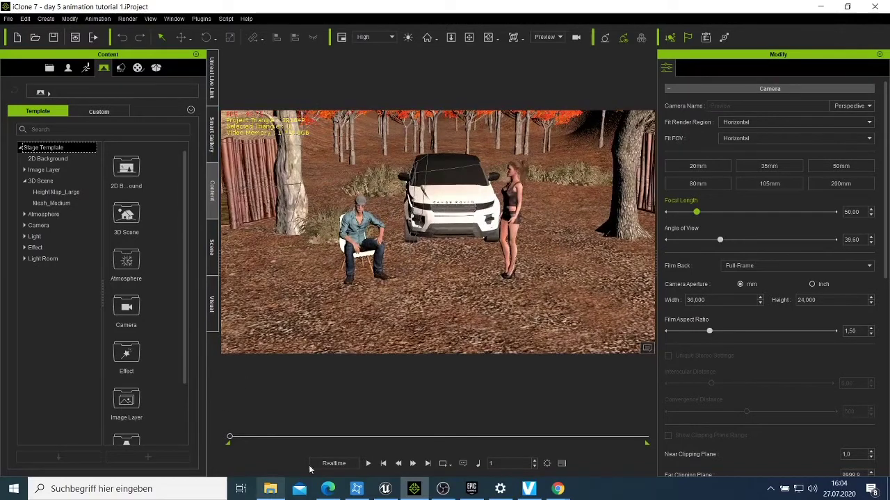
left_click(369, 464)
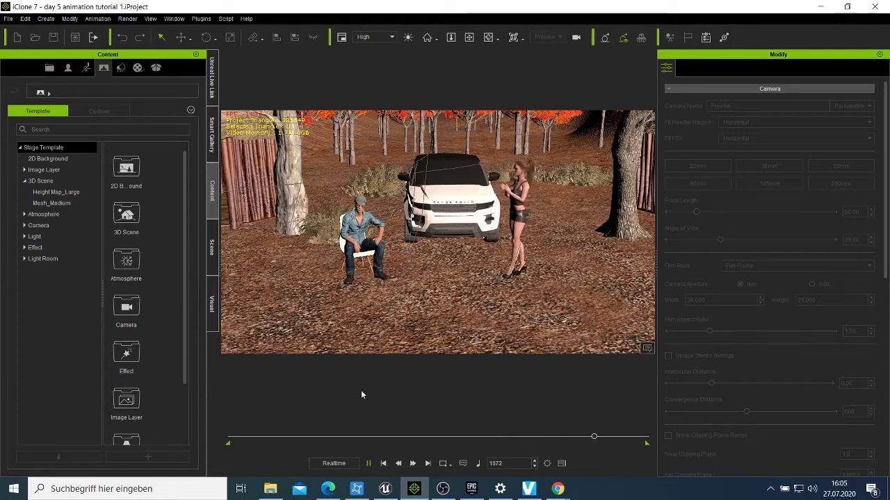
left_click(382, 463)
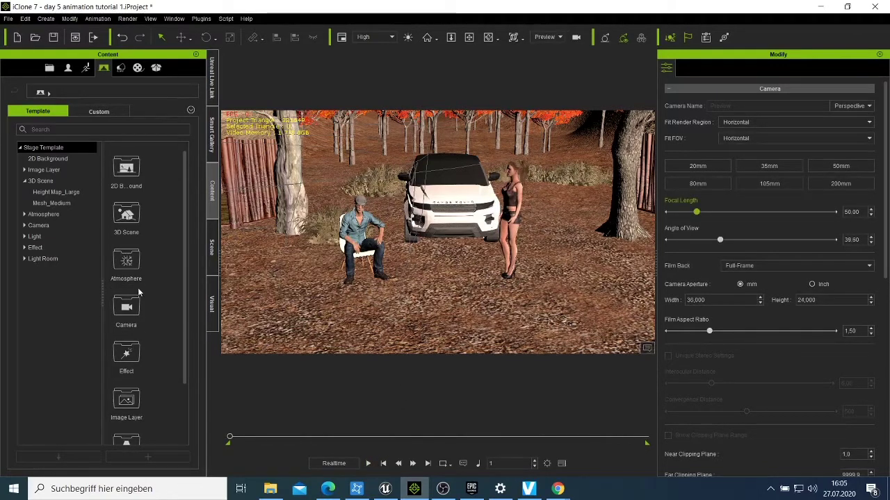
- Browse the stage templates for Atmosphere, including HDRI and From CC, and expand the Camera and Light categories
scroll(138, 290, "down", 2)
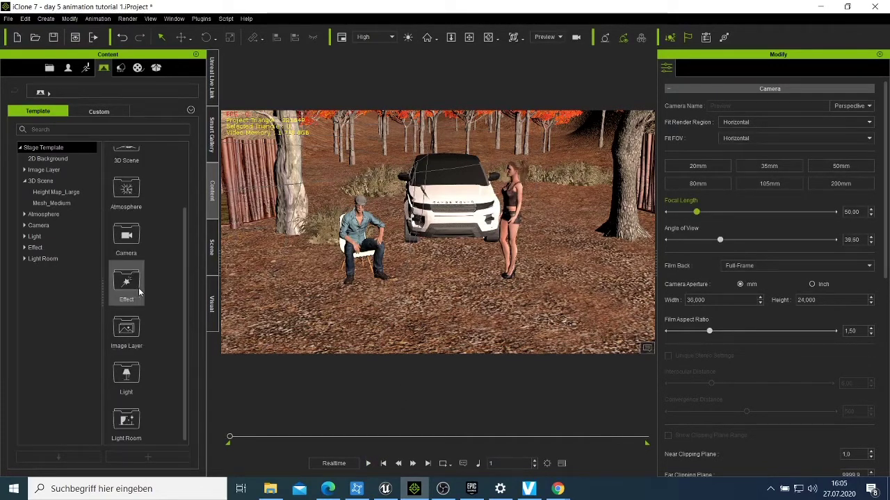
left_click(24, 215)
left_click(36, 226)
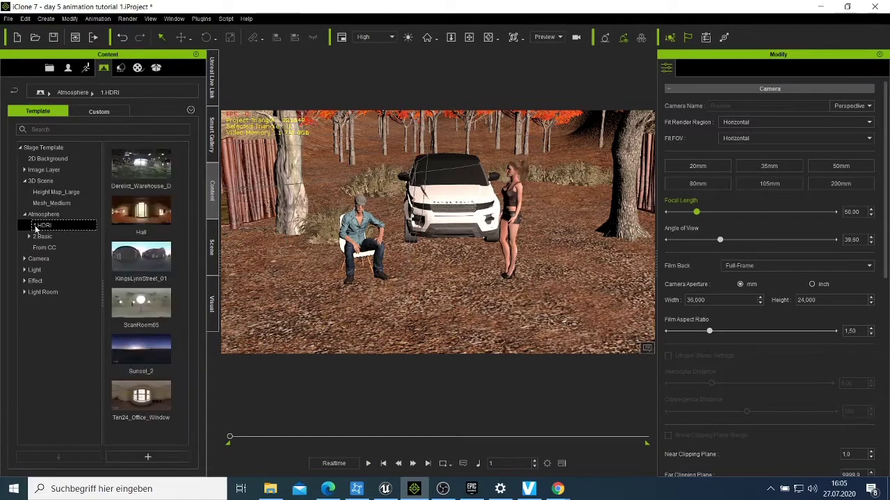
left_click(29, 239)
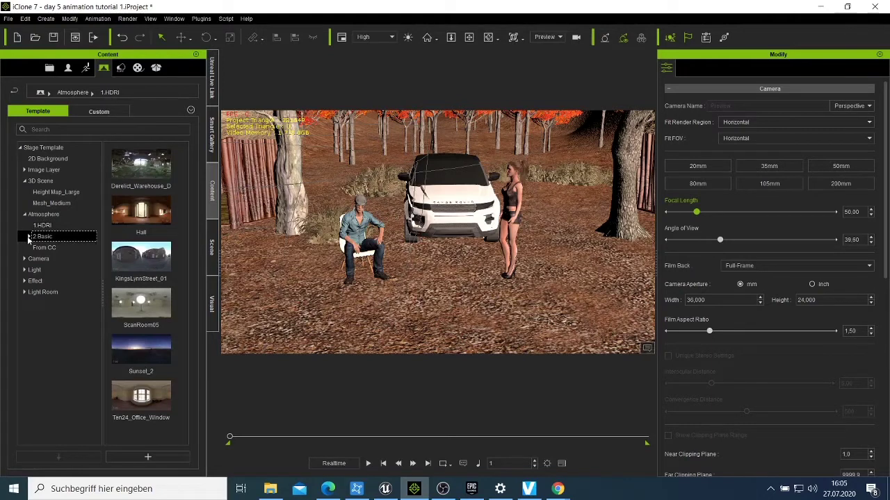
left_click(41, 249)
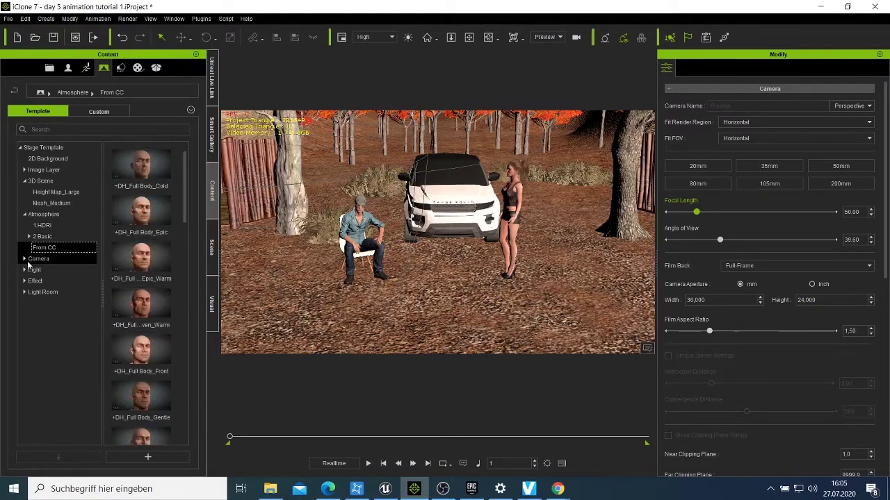
left_click(25, 260)
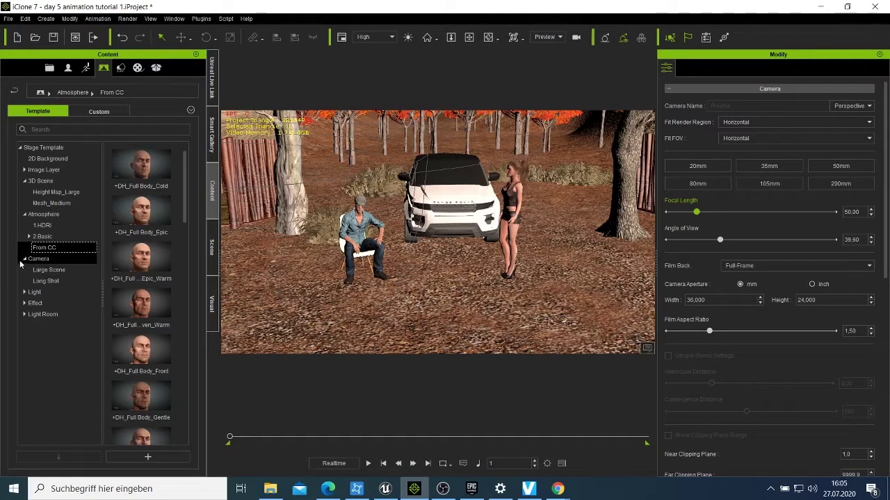
left_click(25, 260)
left_click(25, 271)
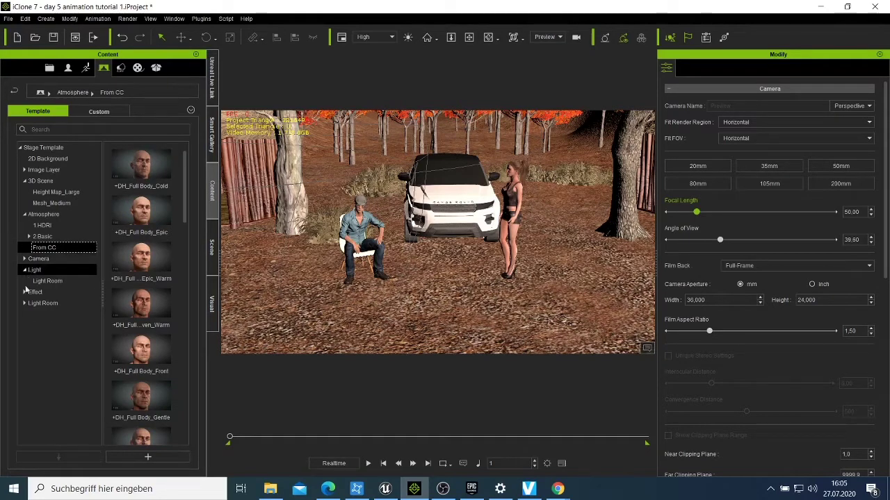
- Examine the Adjust Color and Film Style LUT effects and the Iray Optimized light rooms
left_click(26, 292)
left_click(31, 303)
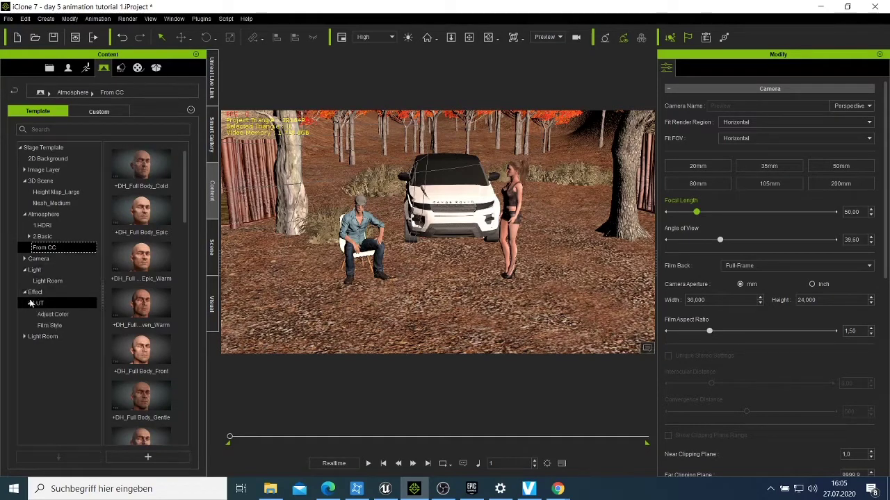
left_click(47, 316)
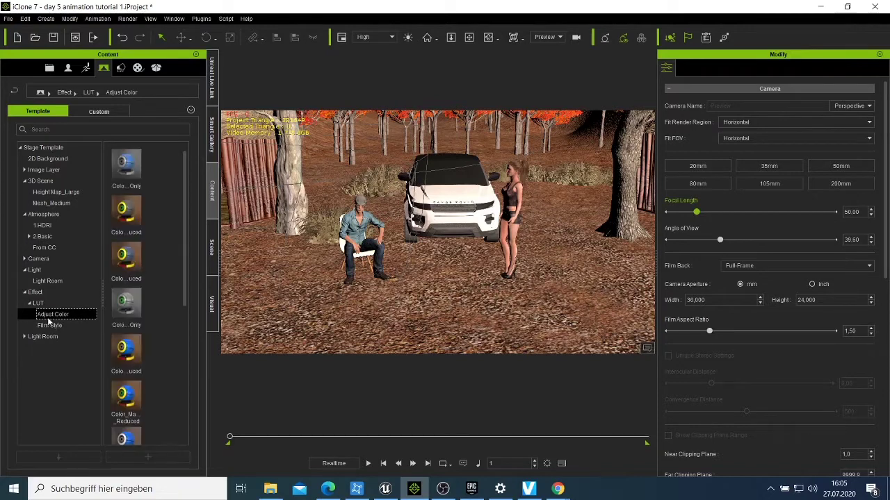
scroll(125, 296, "down", 5)
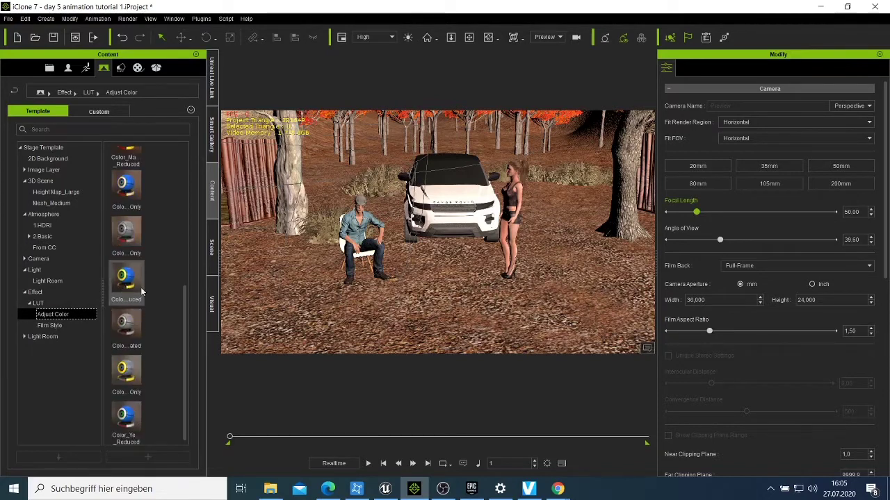
left_click(53, 327)
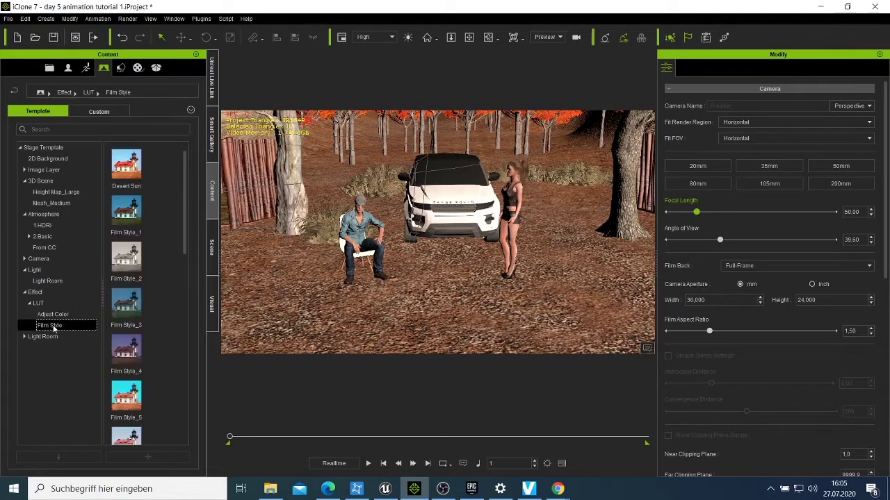
left_click(27, 336)
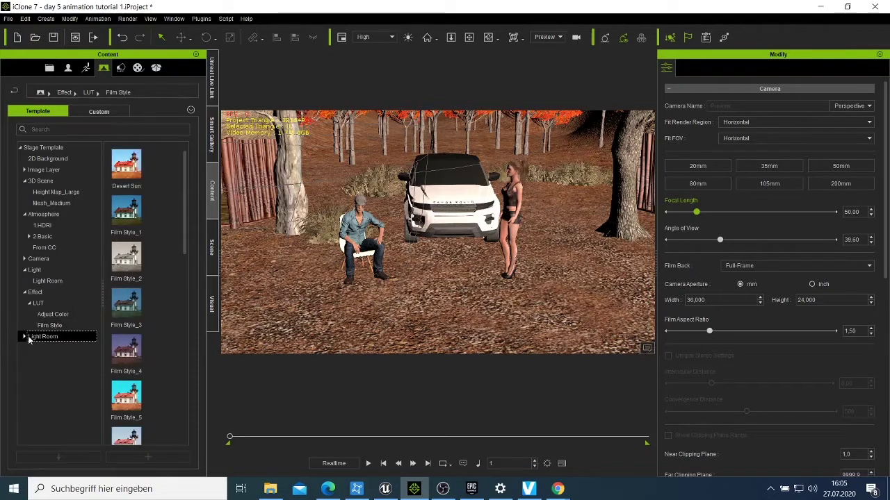
double_click(128, 176)
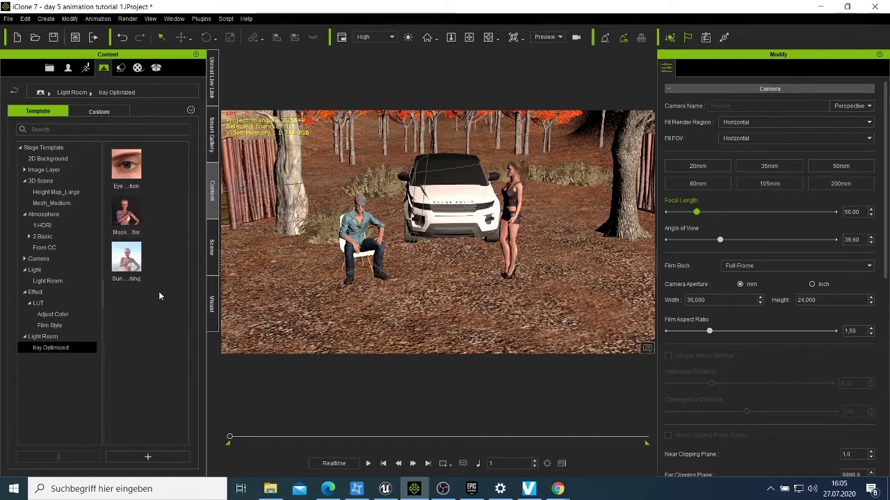
- Open the Legacy particle folder in the set templates and look through its particle effects
left_click(120, 72)
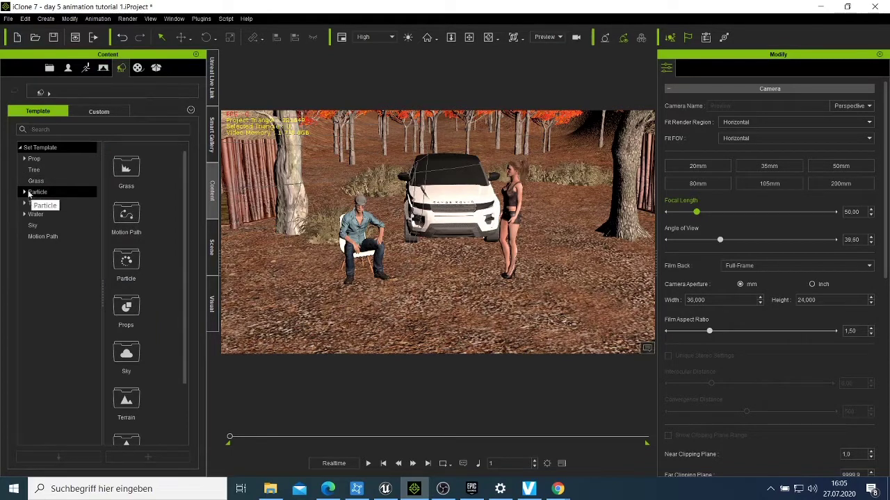
left_click(138, 264)
double_click(137, 264)
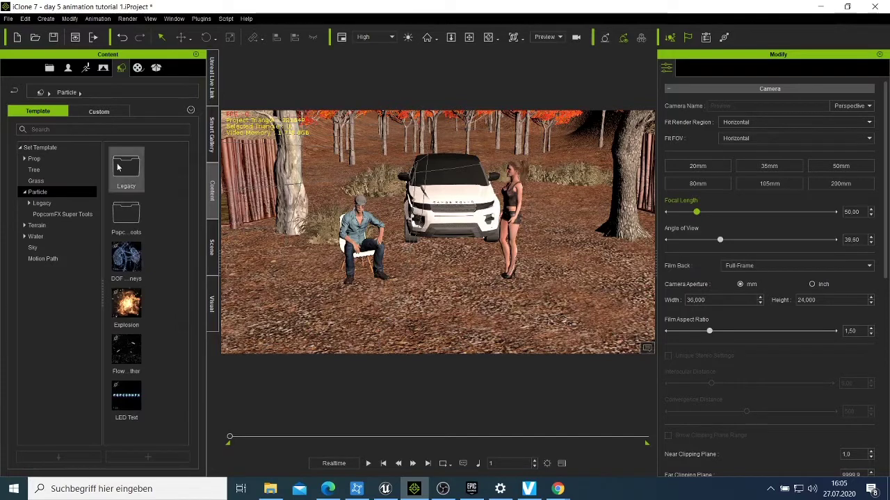
double_click(119, 167)
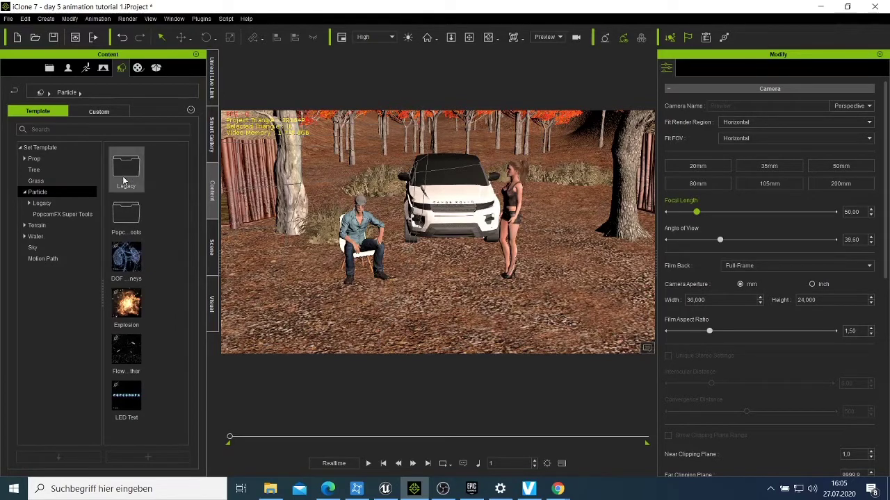
scroll(148, 234, "down", 10)
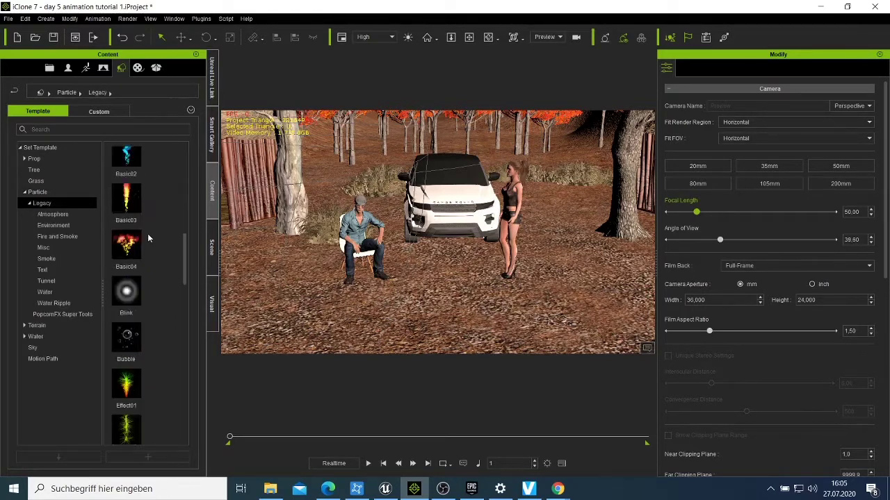
scroll(147, 234, "up", 10)
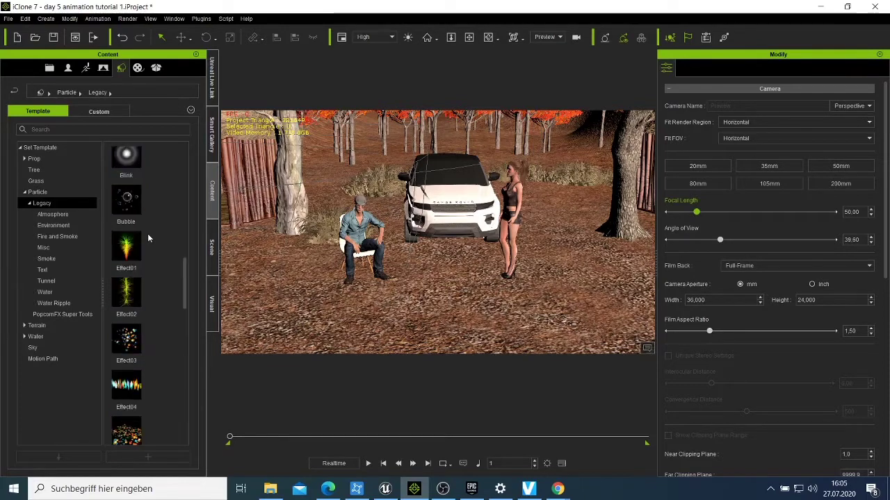
scroll(147, 310, "down", 5)
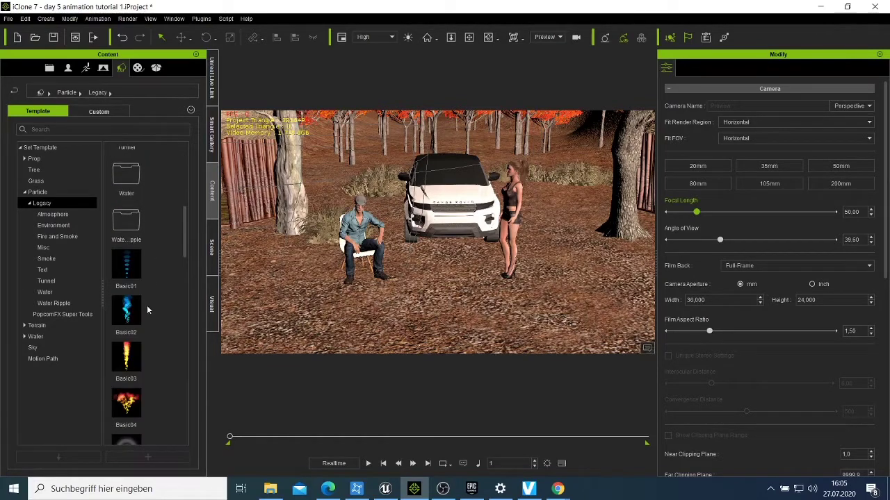
scroll(149, 178, "up", 5)
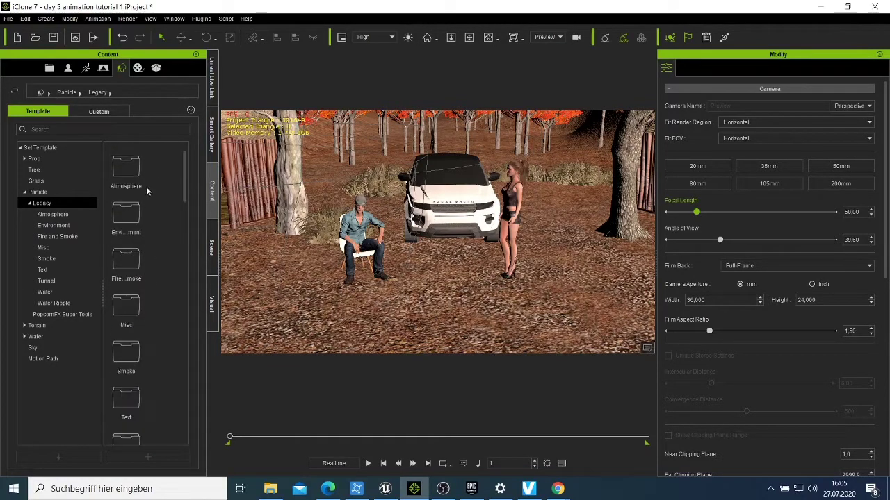
- Browse the particle templates for Environment, PopcornFX Super Tools, Water Ripple and Water
double_click(134, 230)
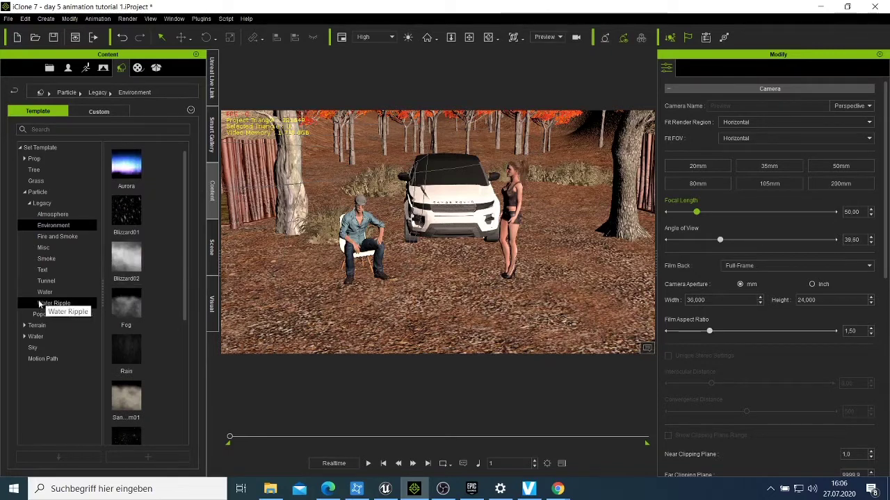
left_click(82, 315)
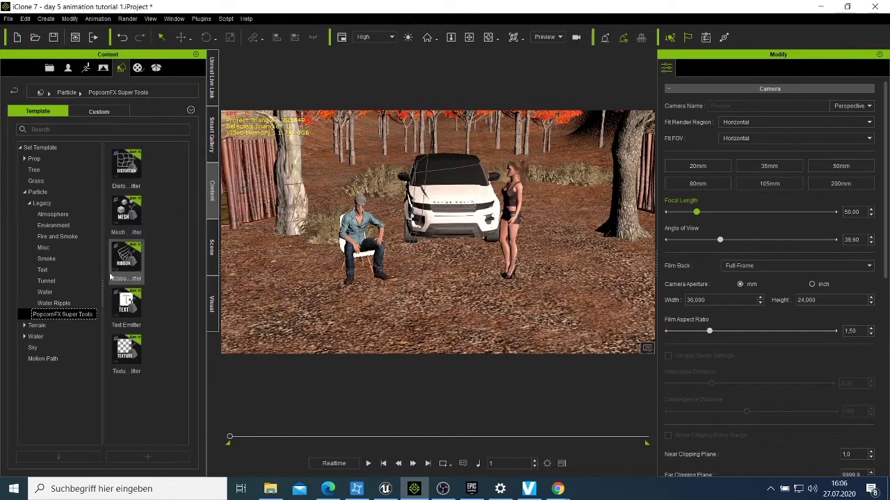
left_click(61, 304)
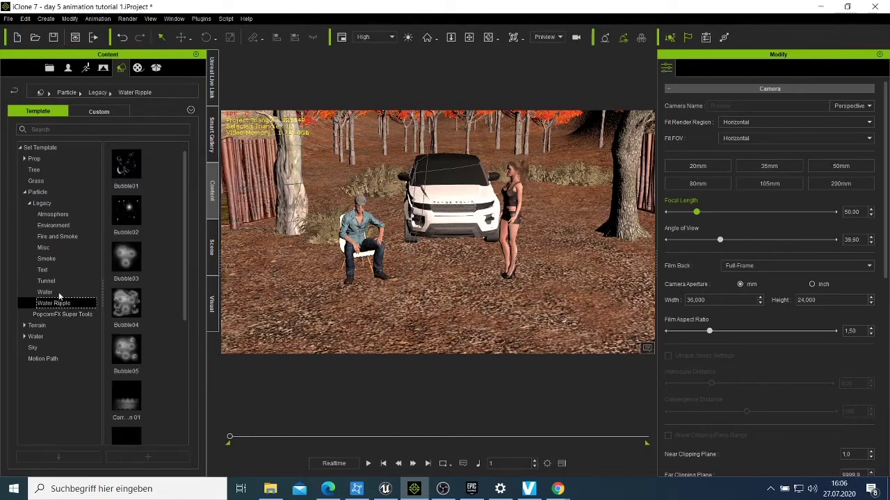
left_click(61, 293)
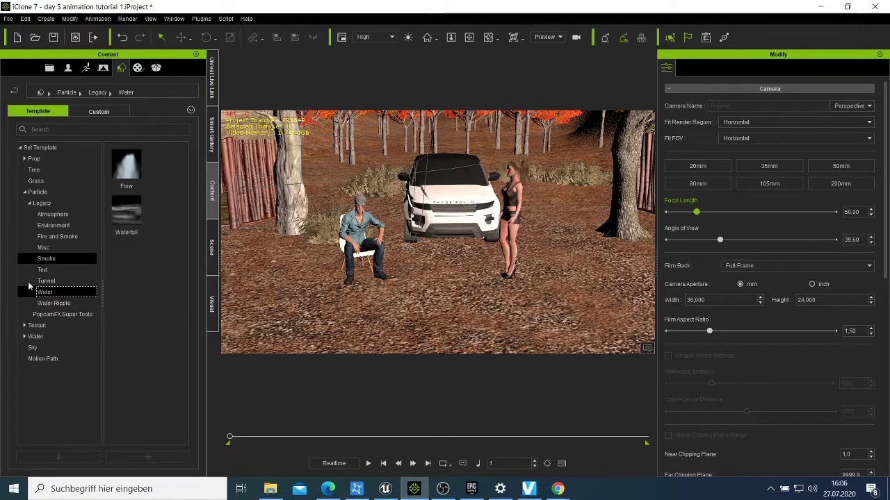
- Expand the Terrain and Water set categories and look through the Still Normal and Video Diffuse water templates
left_click(24, 325)
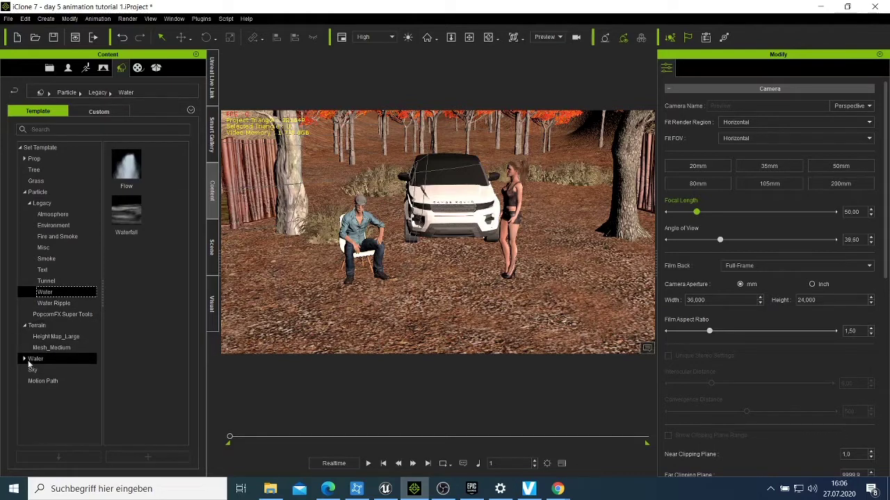
left_click(31, 361)
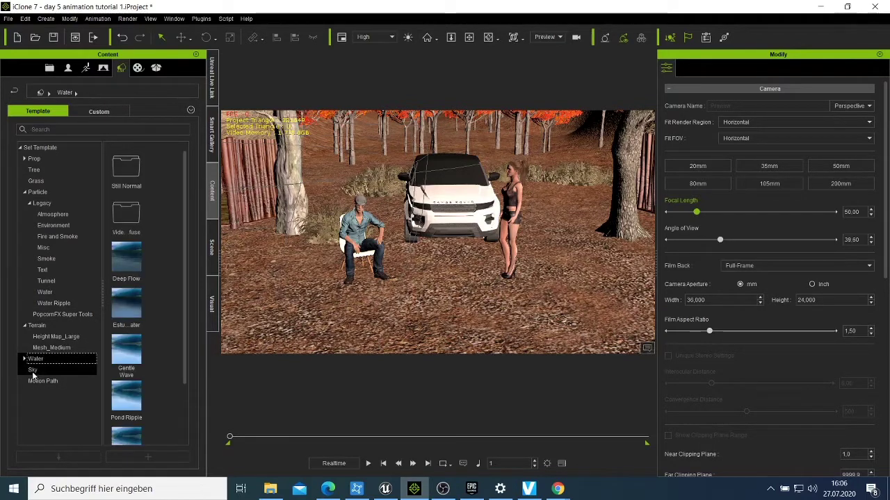
left_click(113, 174)
double_click(128, 177)
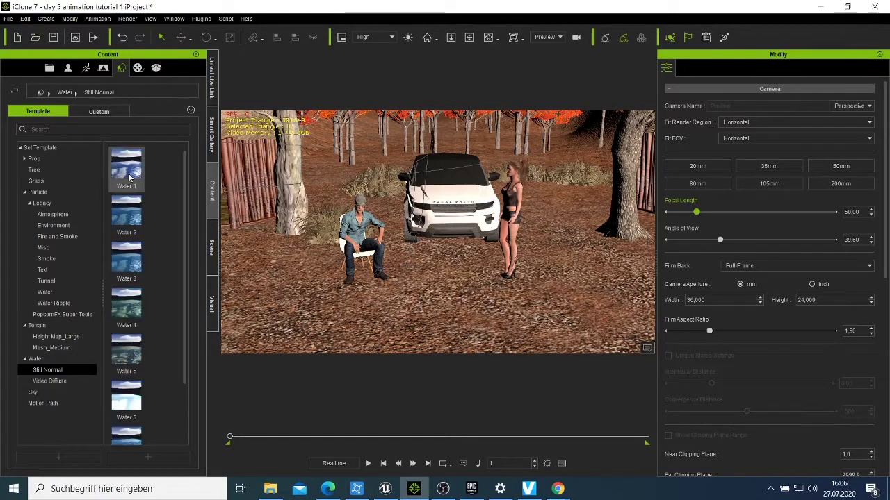
scroll(143, 210, "down", 1)
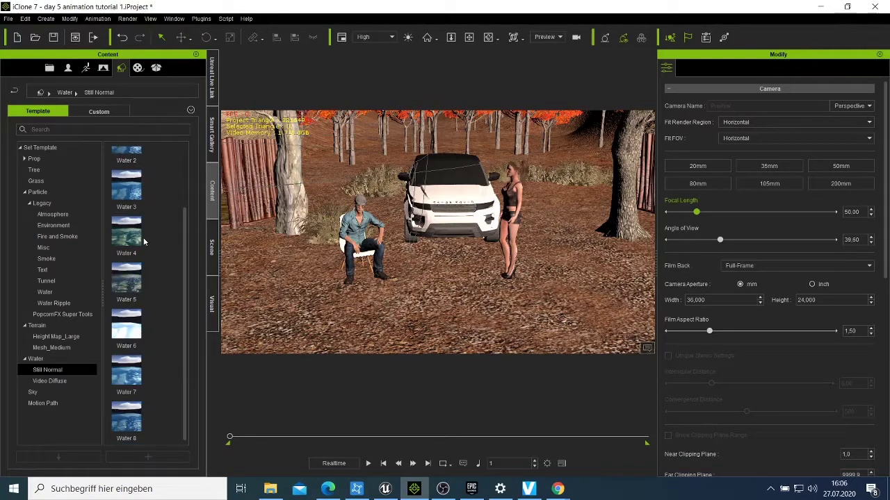
left_click(62, 381)
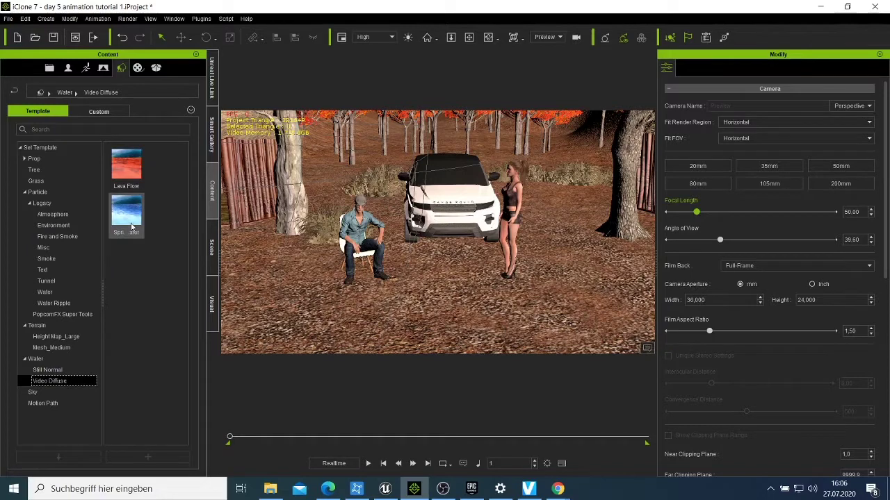
- Try the Spring Water and Lava Flow templates on the scene, and undo both
double_click(131, 226)
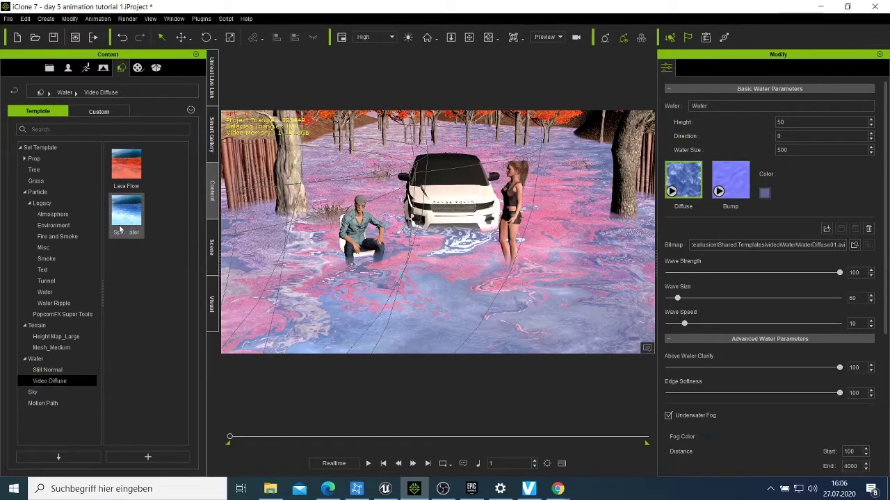
mouse_move(128, 218)
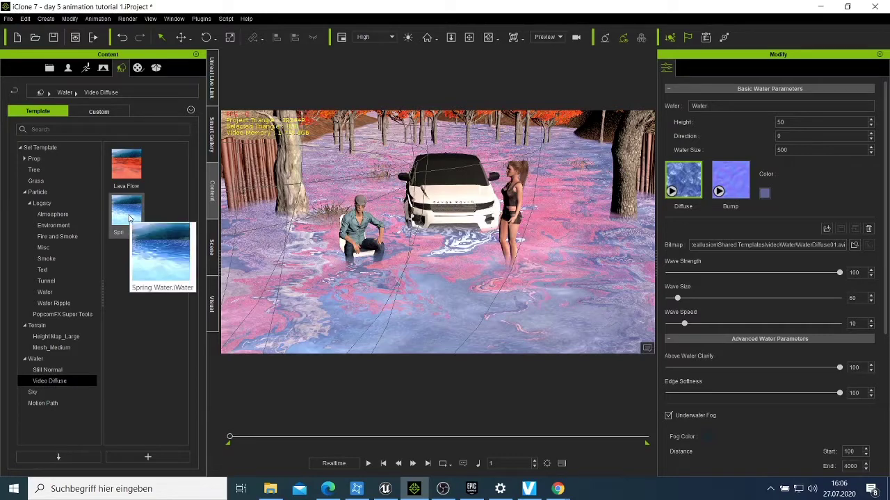
double_click(126, 169)
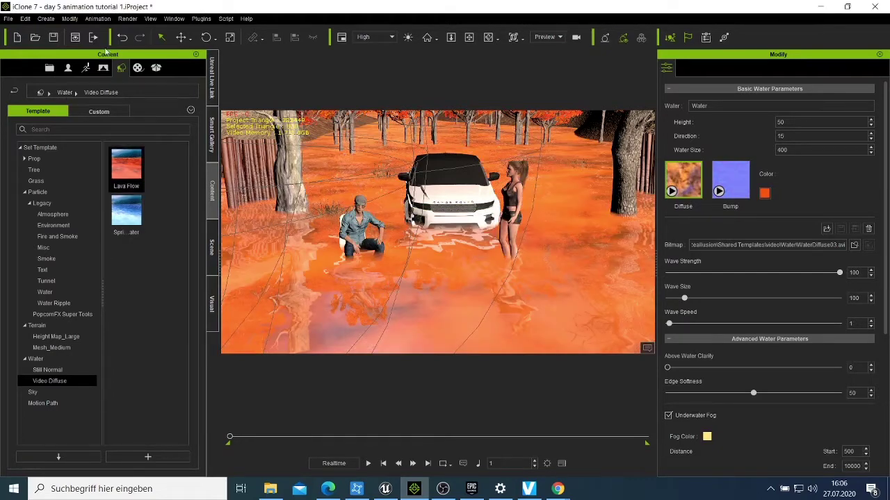
left_click(122, 37)
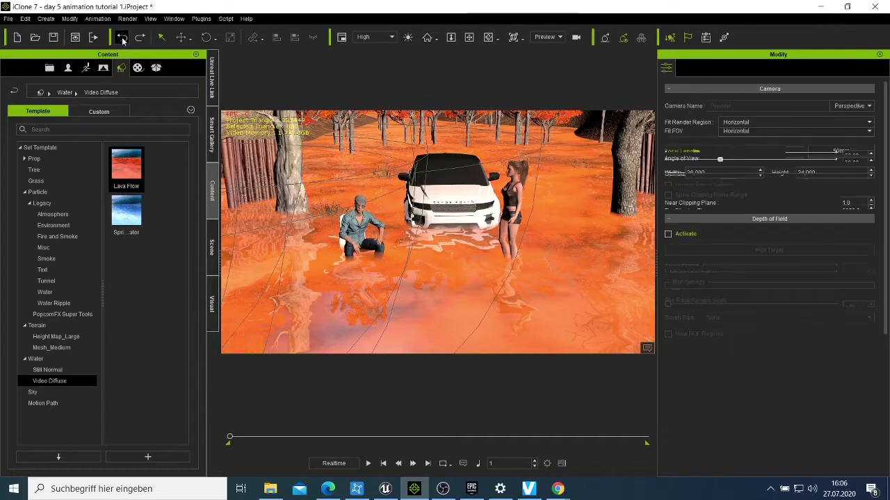
left_click(122, 37)
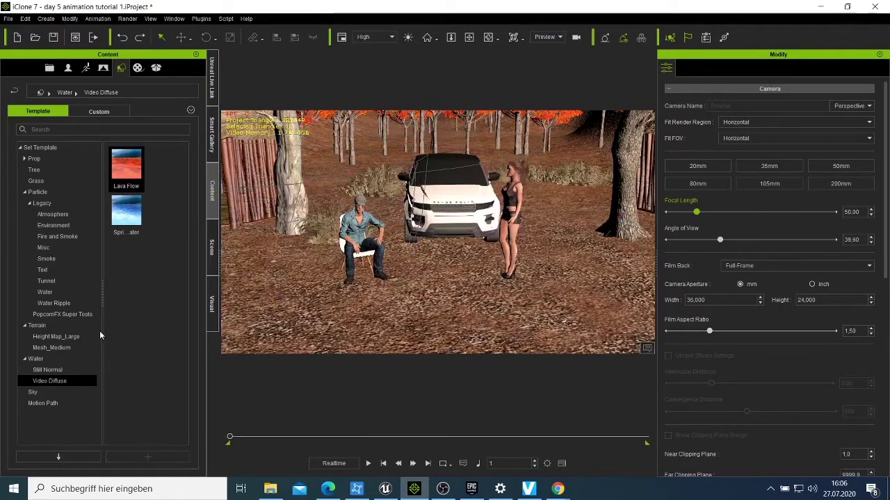
- Look through the Still Normal water and Motion Path templates, and return to the legacy Water particles by way of Water Ripple
left_click(49, 369)
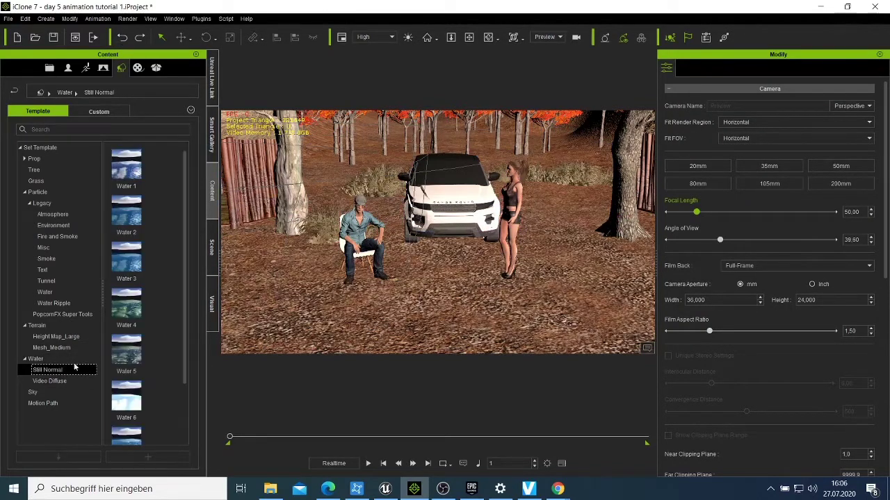
scroll(139, 332, "down", 1)
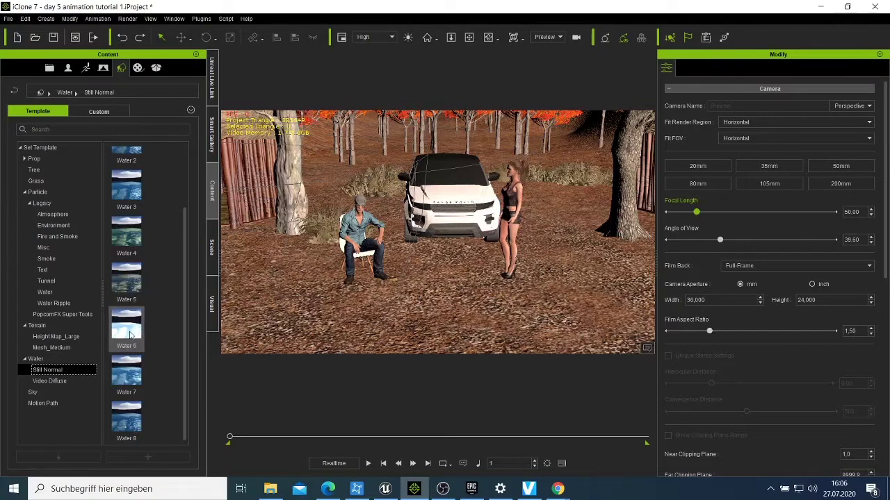
scroll(129, 335, "up", 1)
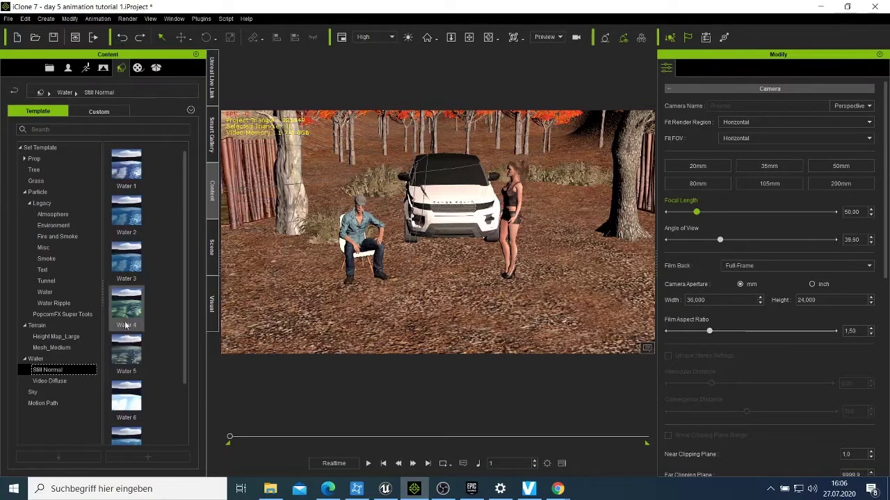
left_click(45, 404)
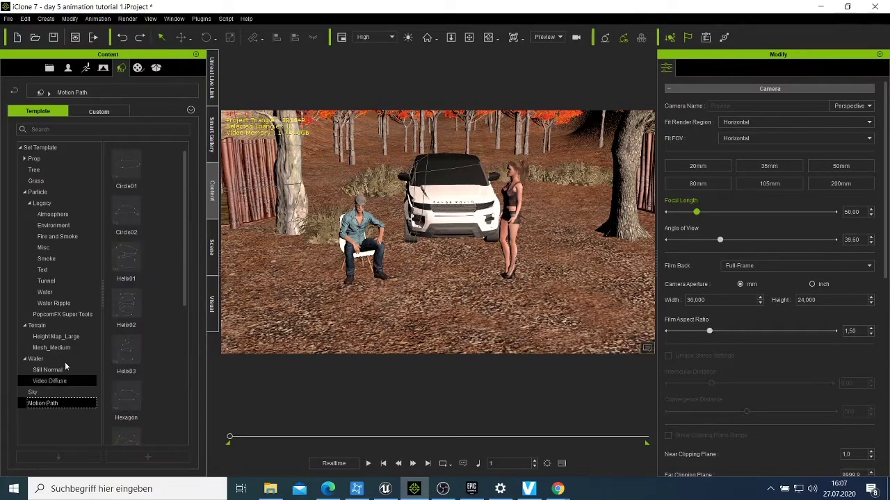
scroll(104, 337, "down", 3)
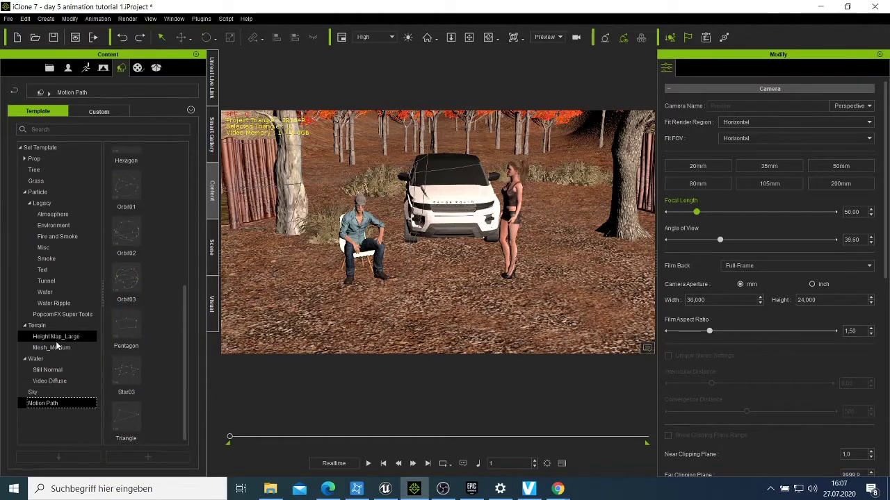
left_click(48, 305)
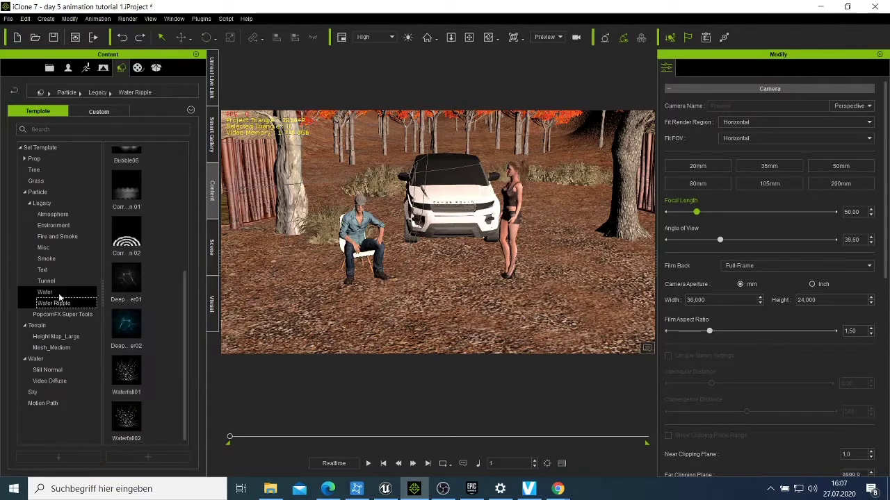
left_click(59, 294)
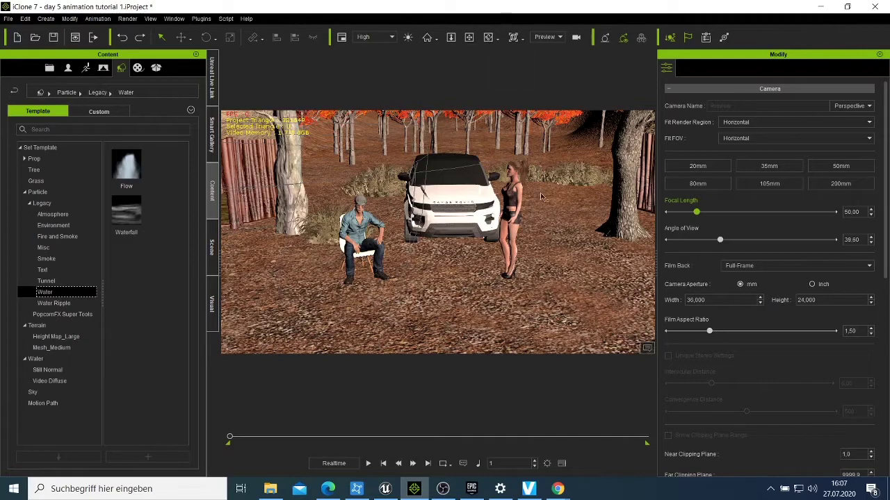
- Add the Flow particle from the legacy Water templates to the forest scene
scroll(541, 197, "down", 10)
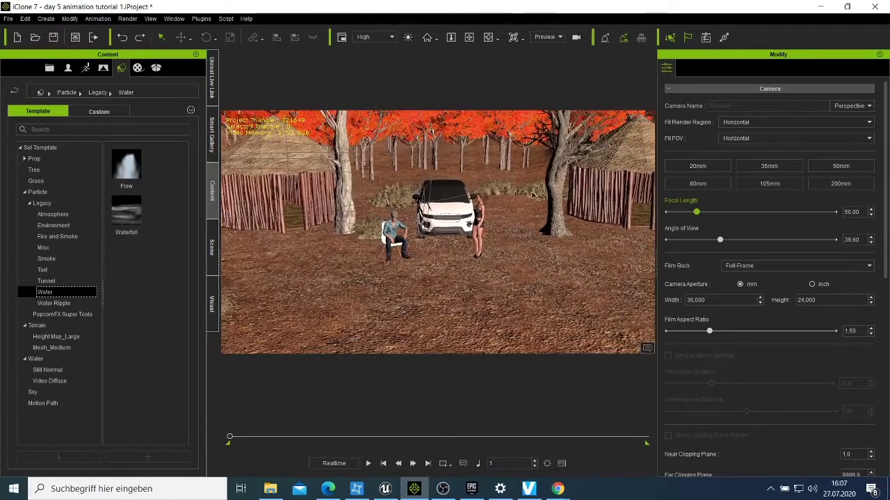
scroll(544, 252, "down", 2)
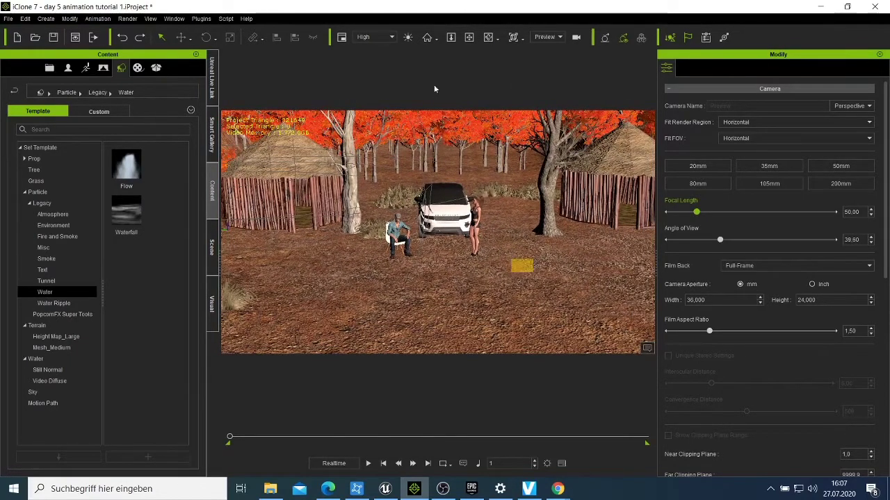
right_click_drag(547, 292, 348, 356)
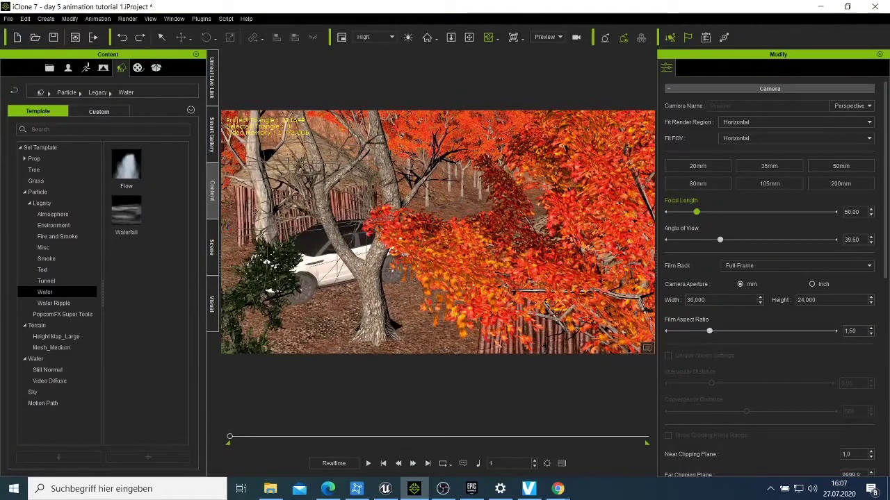
left_click(469, 37)
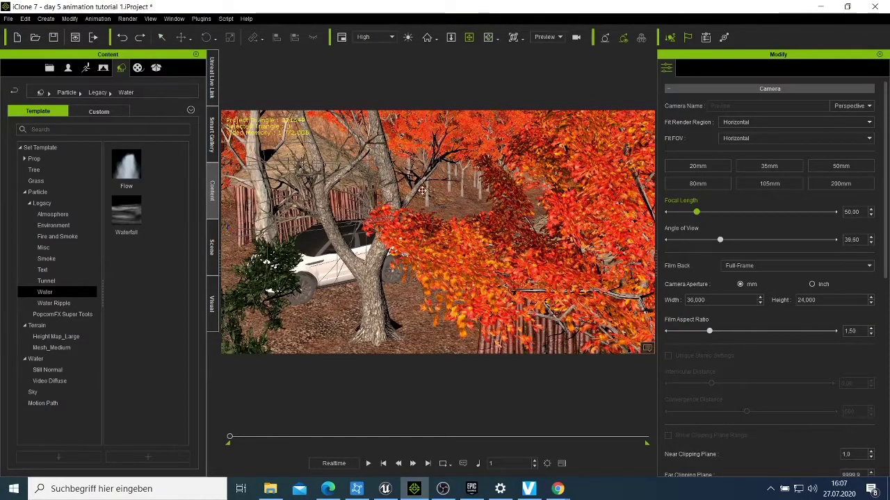
left_click_drag(310, 233, 288, 245)
scroll(300, 216, "down", 5)
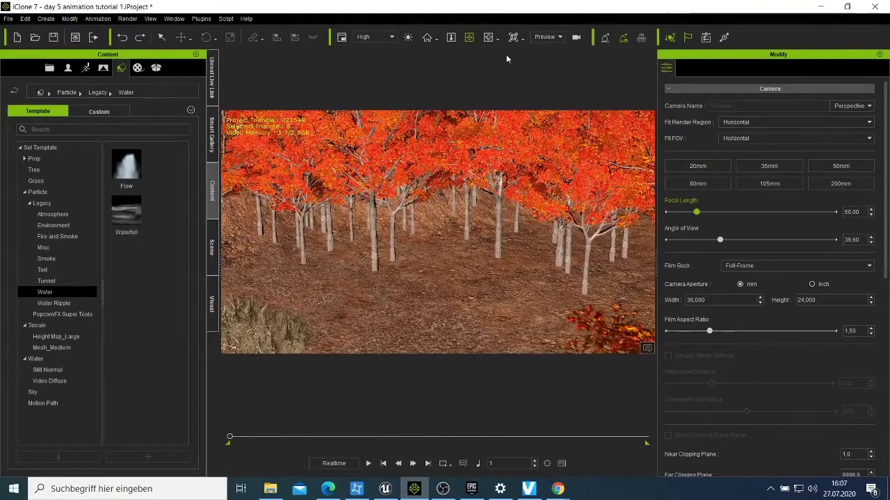
scroll(438, 257, "up", 5)
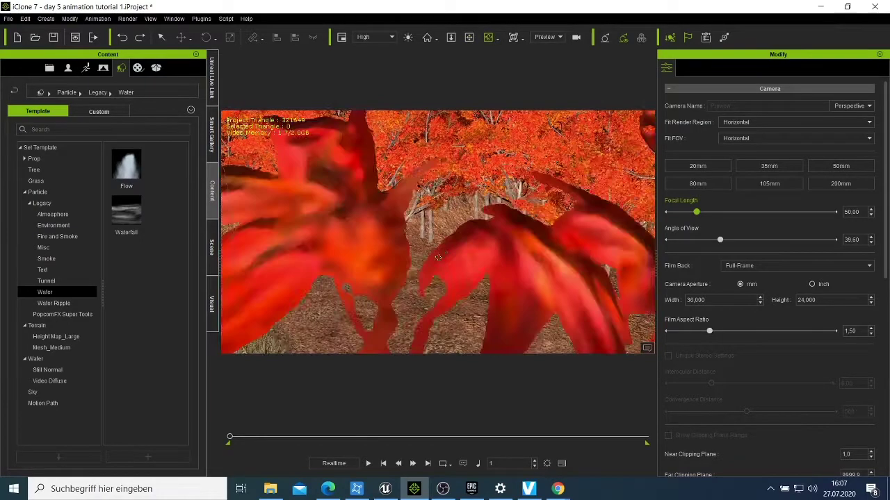
scroll(438, 257, "down", 5)
left_click_drag(438, 258, 229, 268)
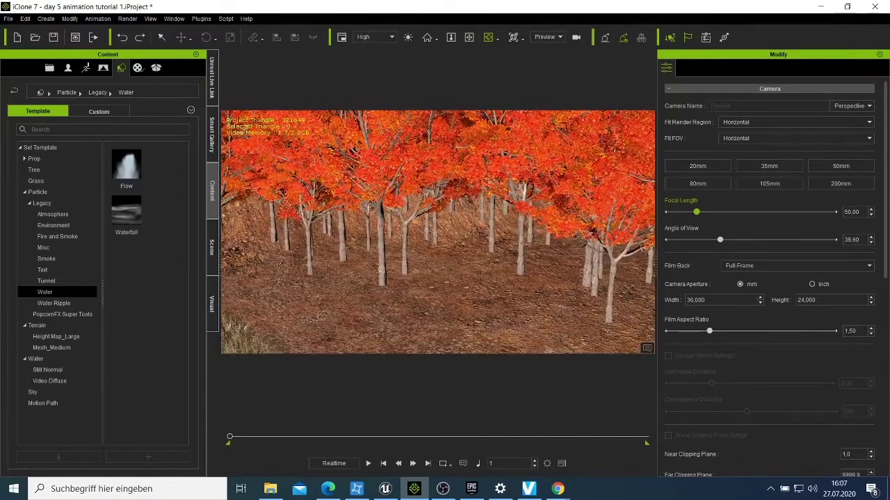
left_click(469, 37)
left_click_drag(359, 254, 578, 265)
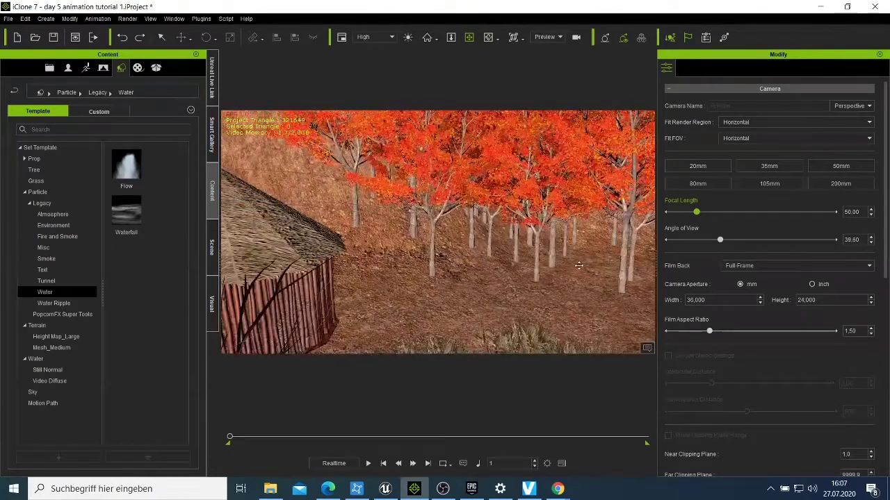
double_click(137, 183)
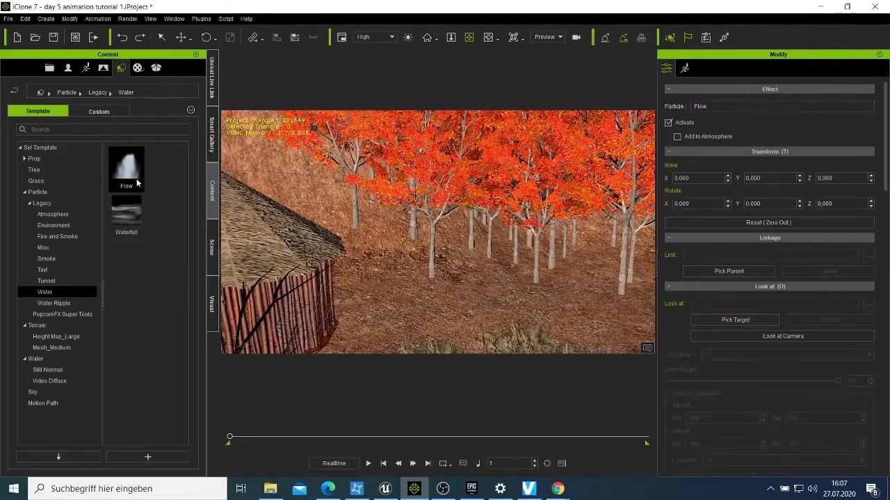
- Play the animation to examine the Flow particle near the grass and hut, and return the timeline to the first frame
right_click_drag(383, 272, 649, 199)
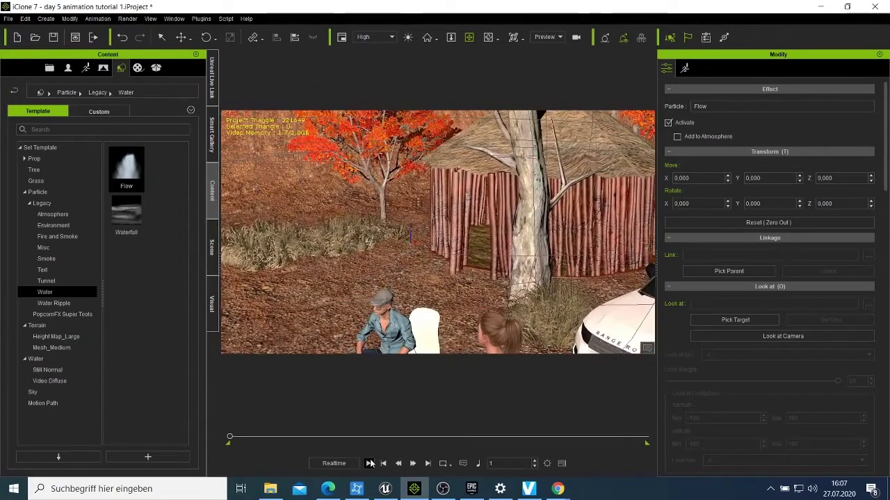
left_click(369, 463)
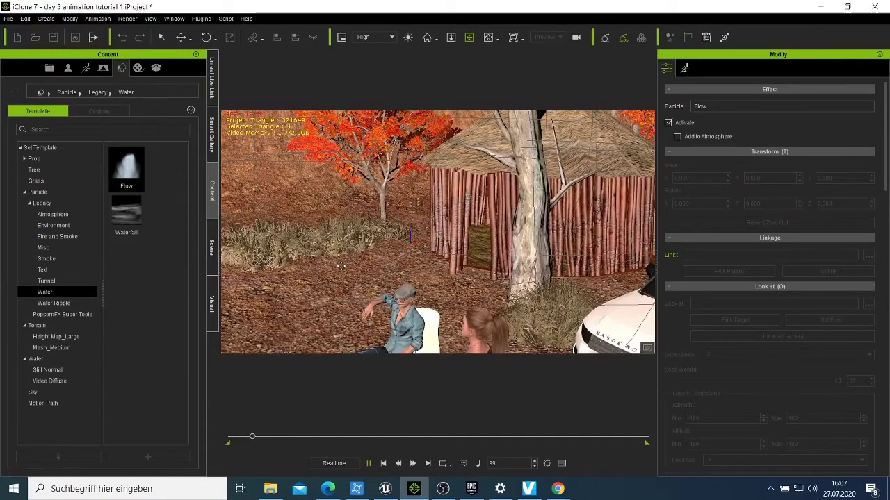
right_click_drag(341, 266, 457, 252)
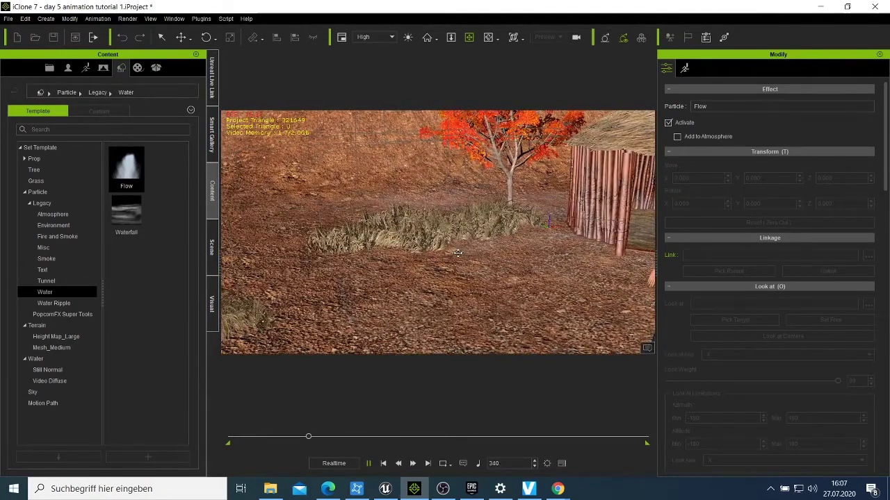
scroll(454, 258, "up", 3)
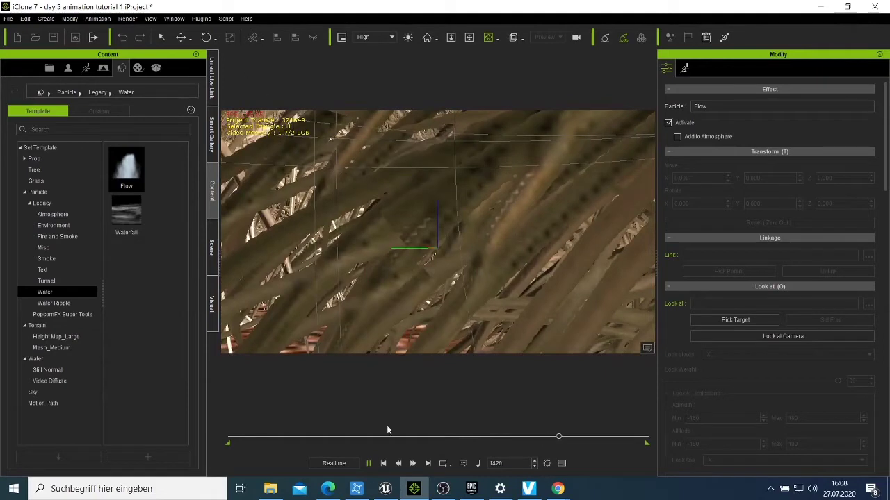
left_click(383, 464)
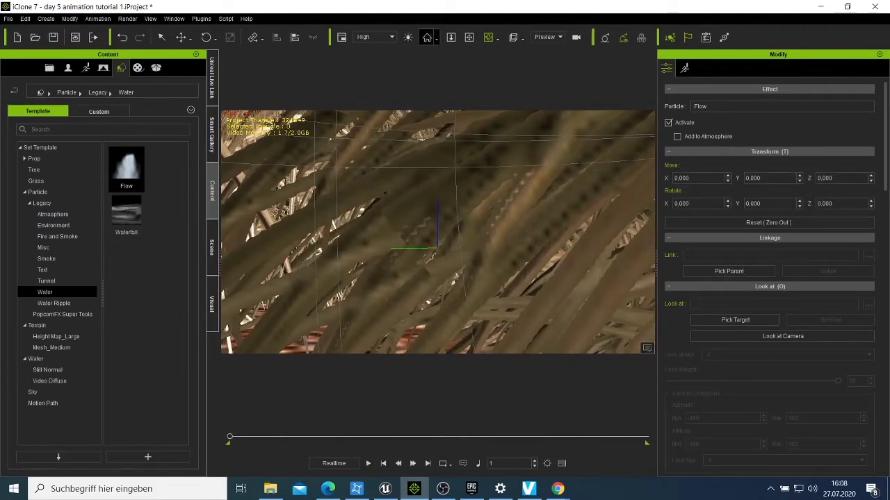
- Frame both characters, the car and the hut in the view, play the animation, and return to the first frame
left_click(469, 37)
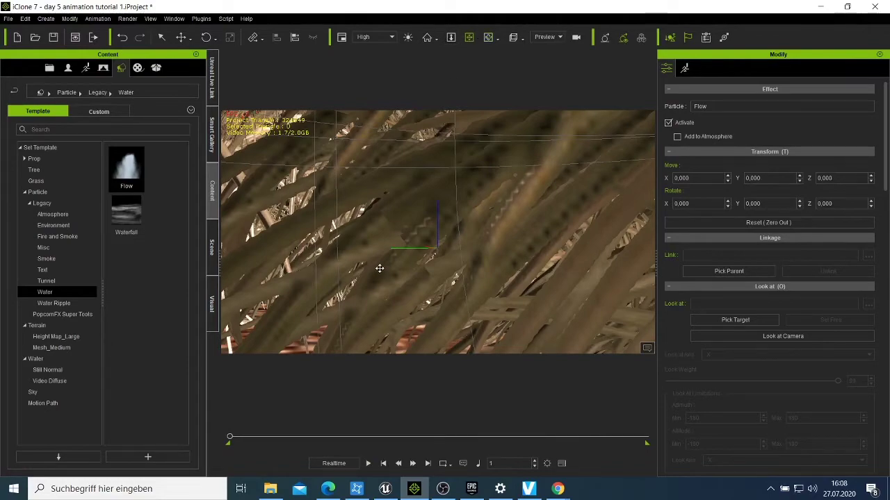
left_click_drag(419, 269, 493, 234)
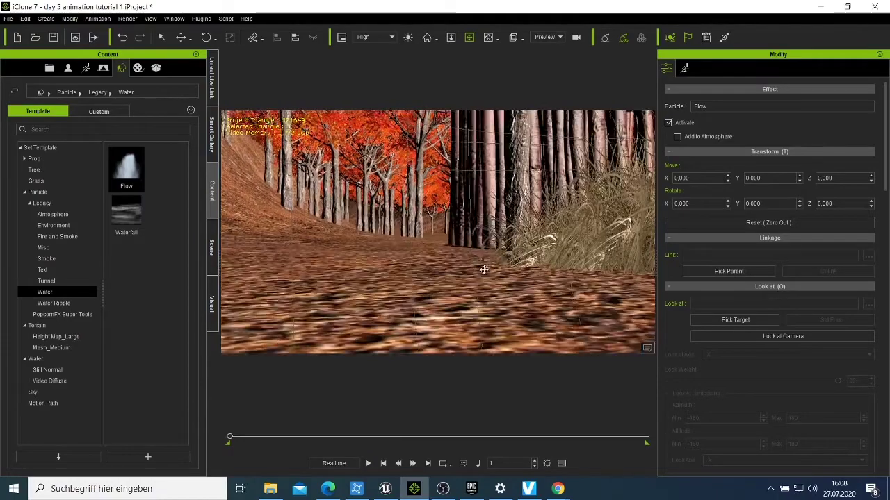
left_click_drag(484, 270, 473, 285)
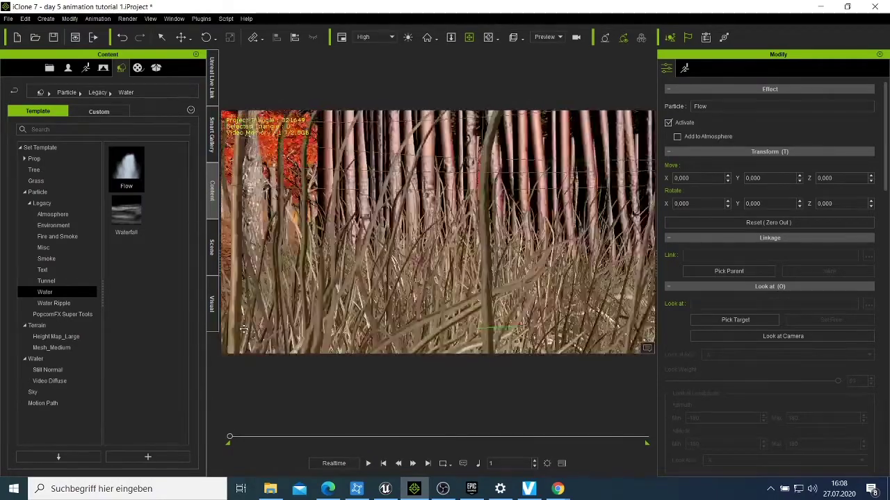
left_click_drag(244, 328, 128, 306)
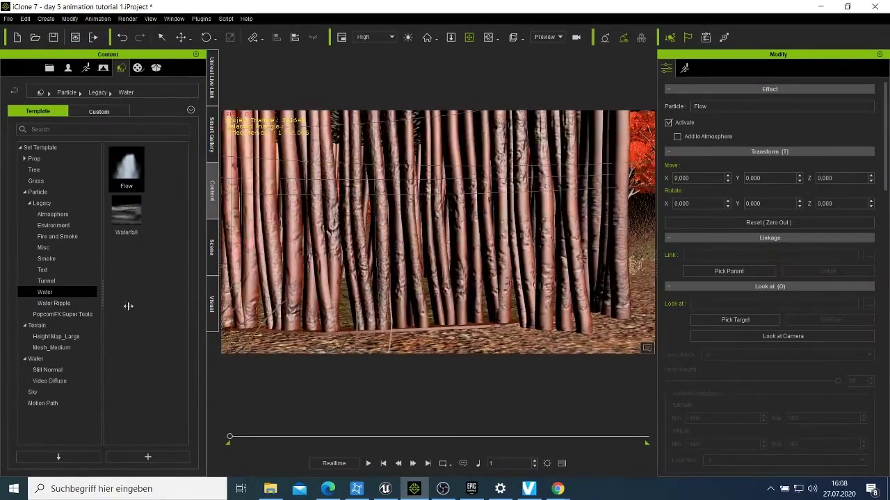
scroll(370, 257, "down", 5)
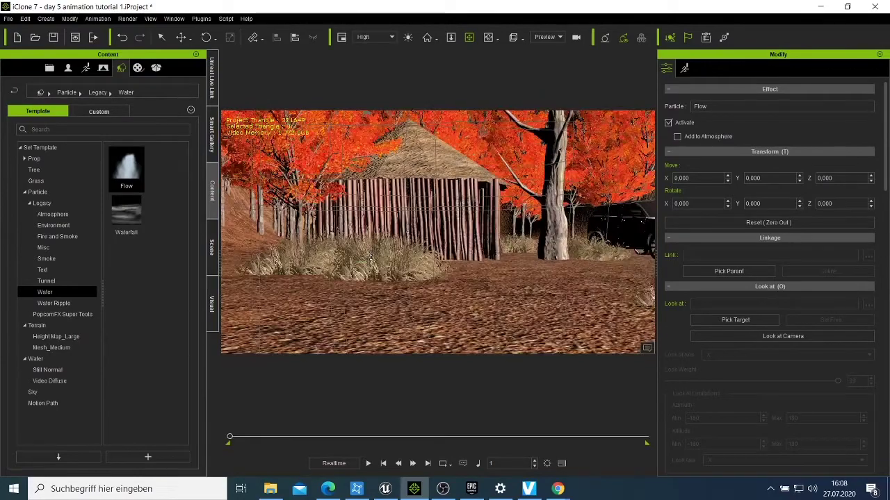
left_click_drag(362, 294, 293, 302)
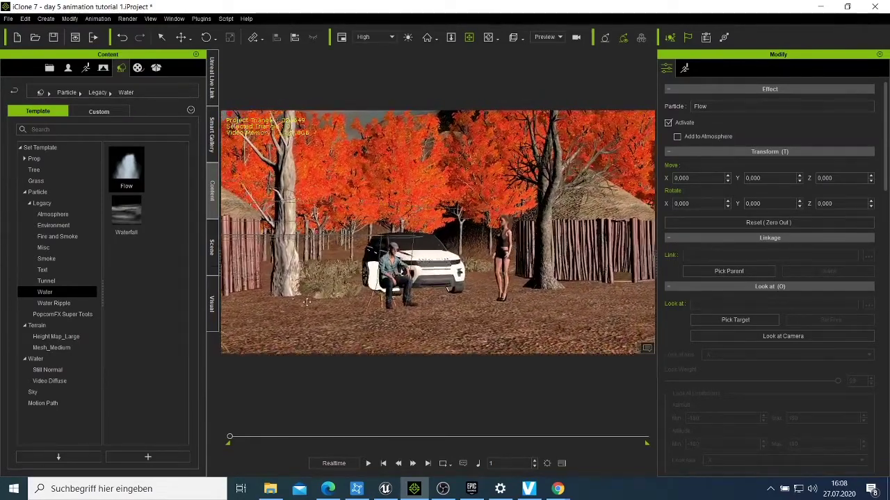
left_click_drag(366, 345, 391, 328)
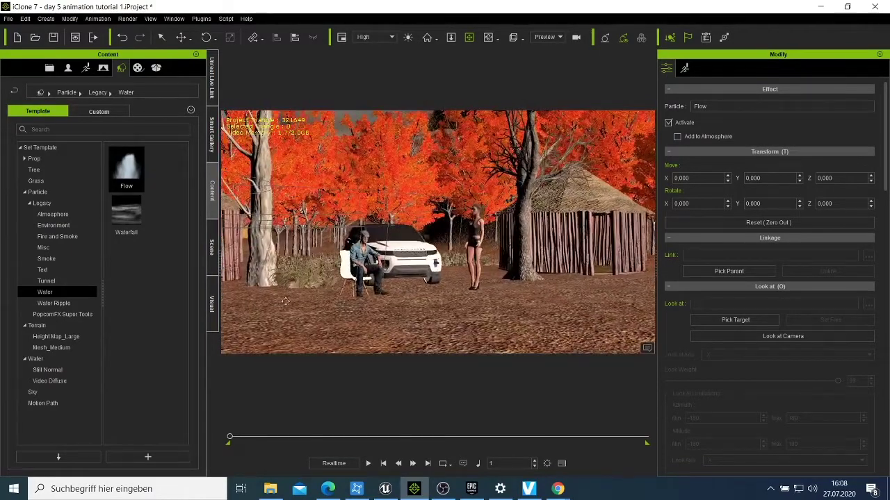
left_click(367, 463)
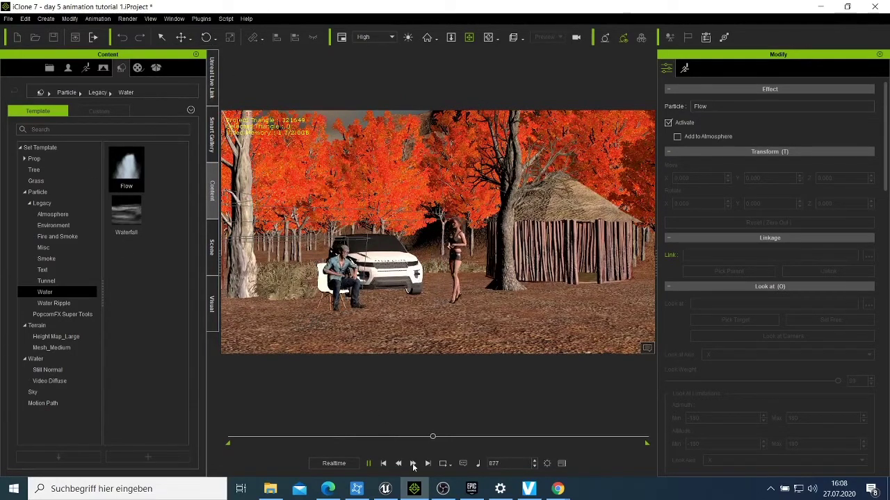
left_click(383, 463)
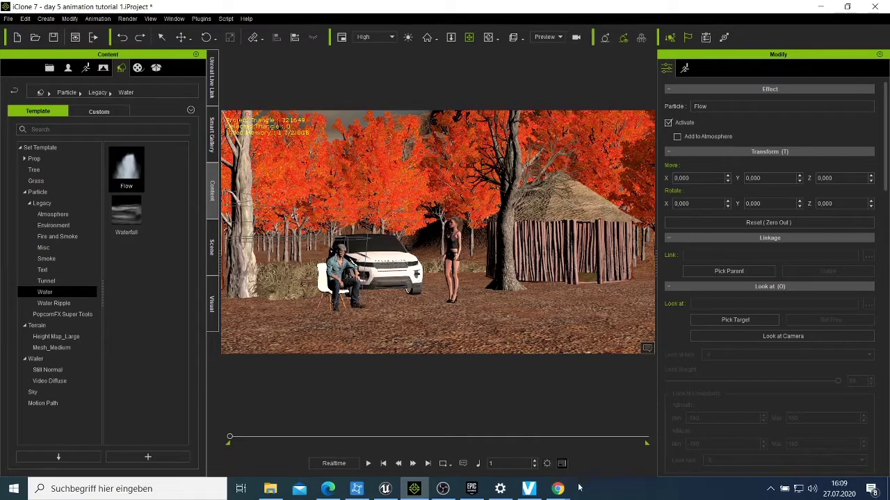
- Set the project's total frames to 5000 and collapse the Time Unit settings
left_click(547, 465)
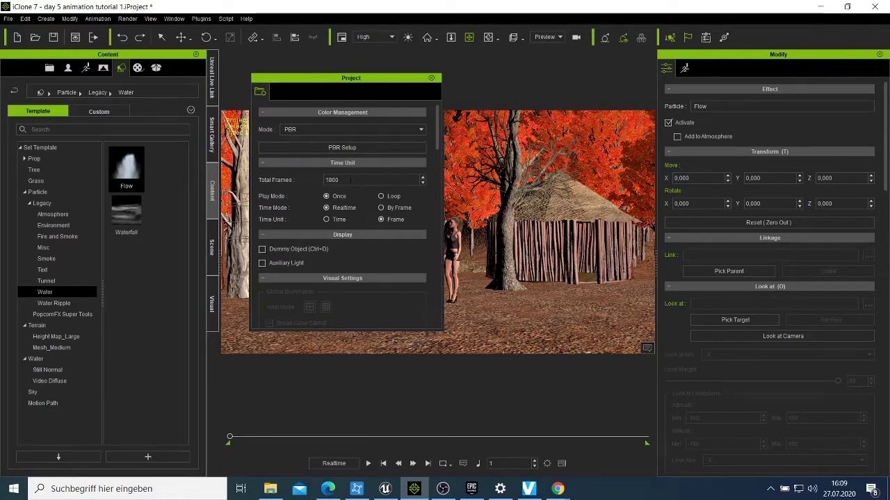
left_click_drag(351, 180, 321, 182)
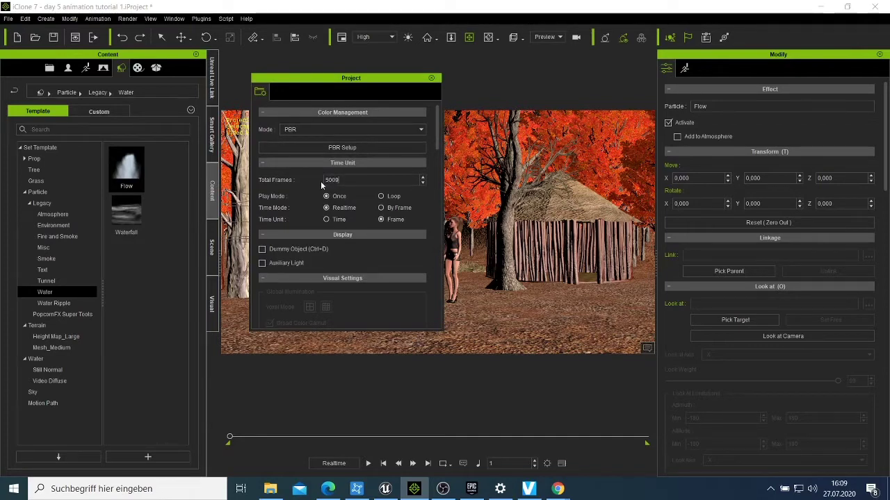
key("BackSpace")
key("BackSpace")
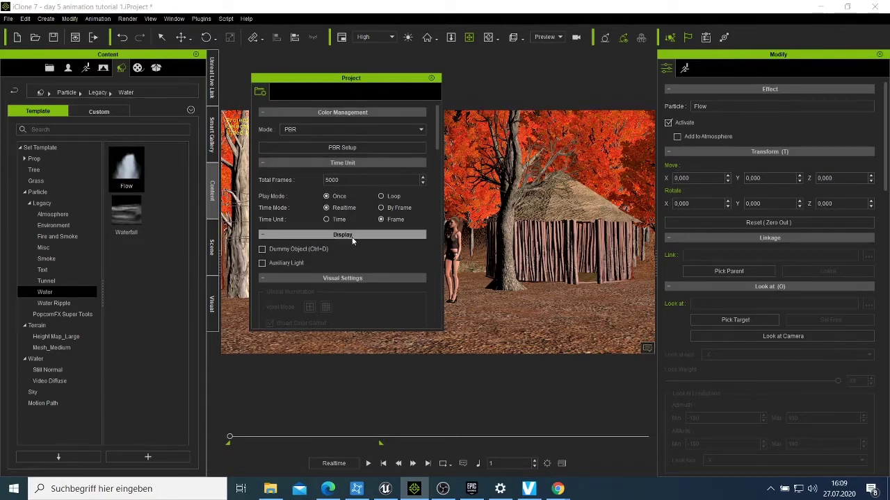
left_click(355, 164)
left_click(355, 164)
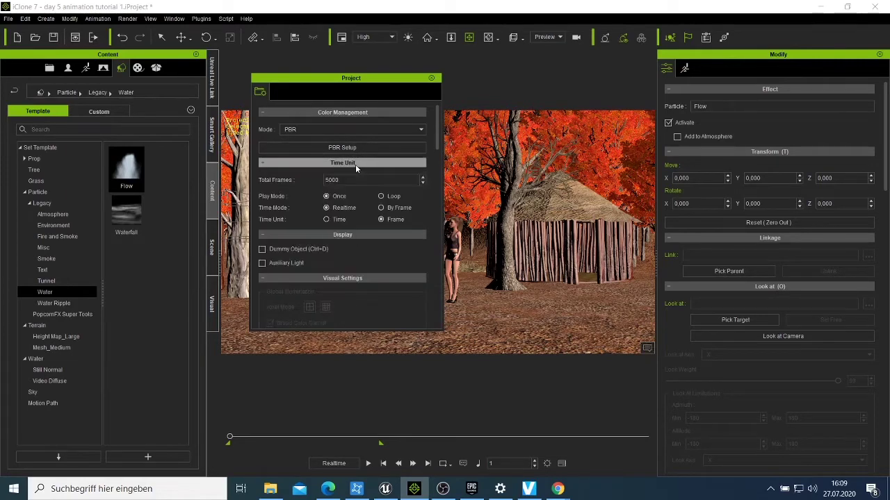
left_click(355, 164)
- Look through the remaining project settings down to the object information, and close the project settings
scroll(380, 321, "down", 8)
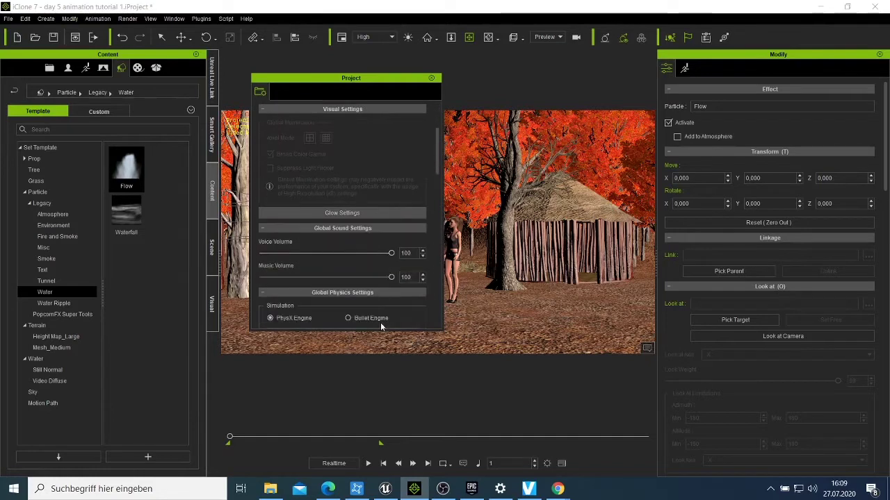
scroll(374, 309, "down", 15)
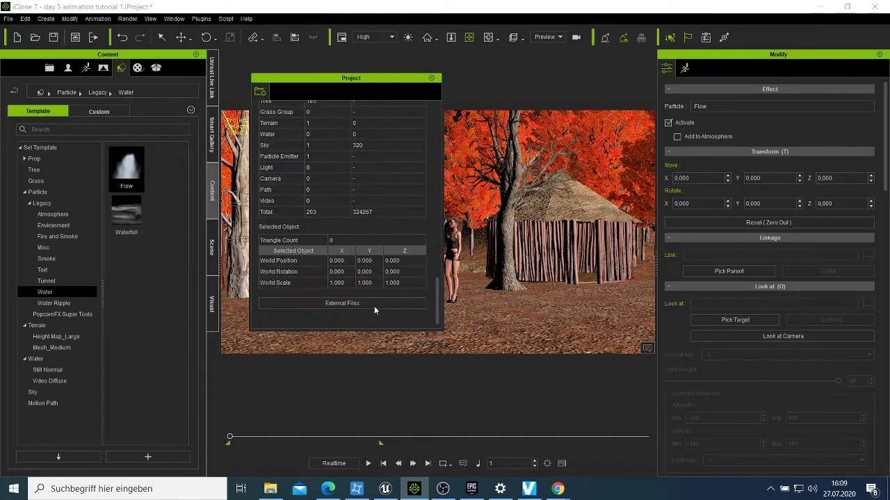
scroll(372, 304, "up", 10)
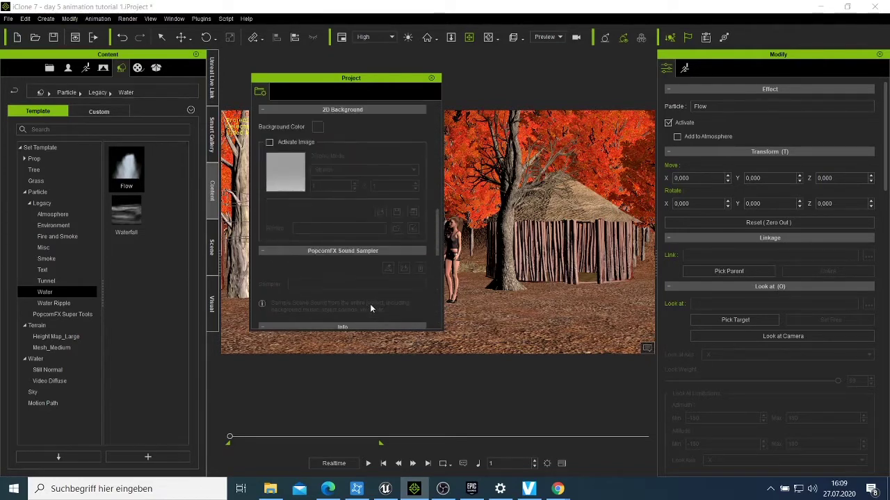
scroll(370, 304, "up", 8)
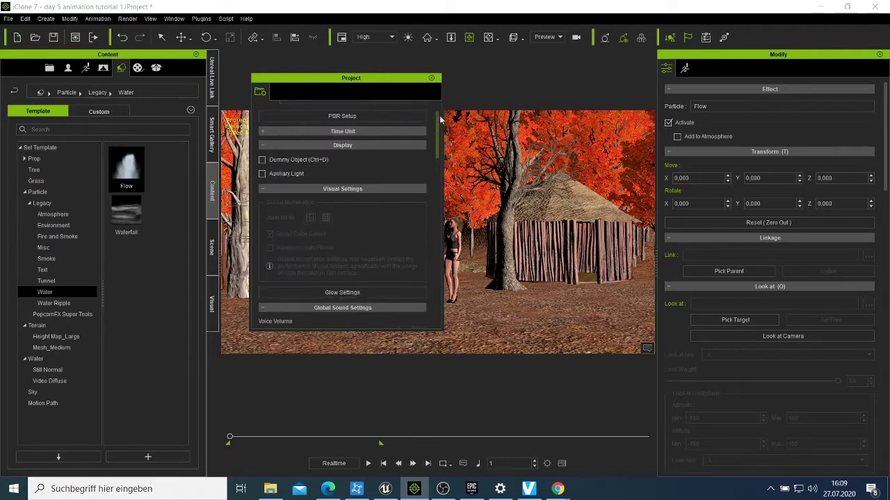
left_click(432, 79)
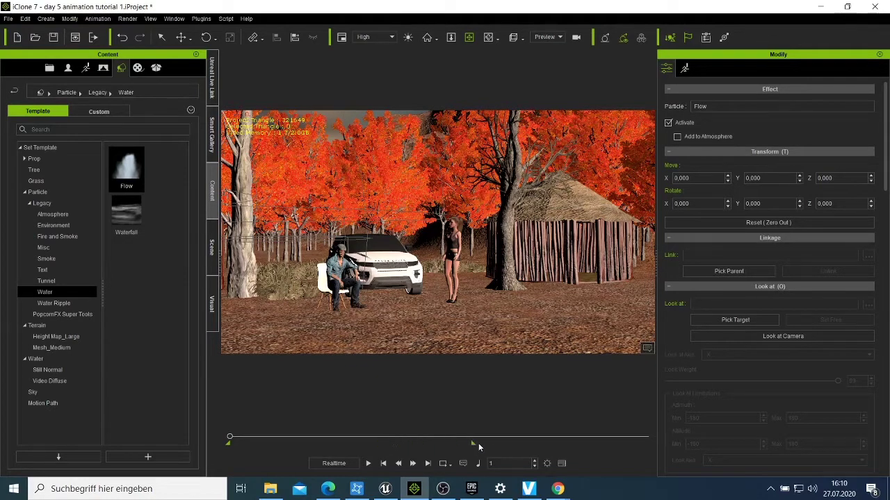
- Play the animation to about frame 1495, and display the Timeline with enough height to show all its tracks
left_click(369, 463)
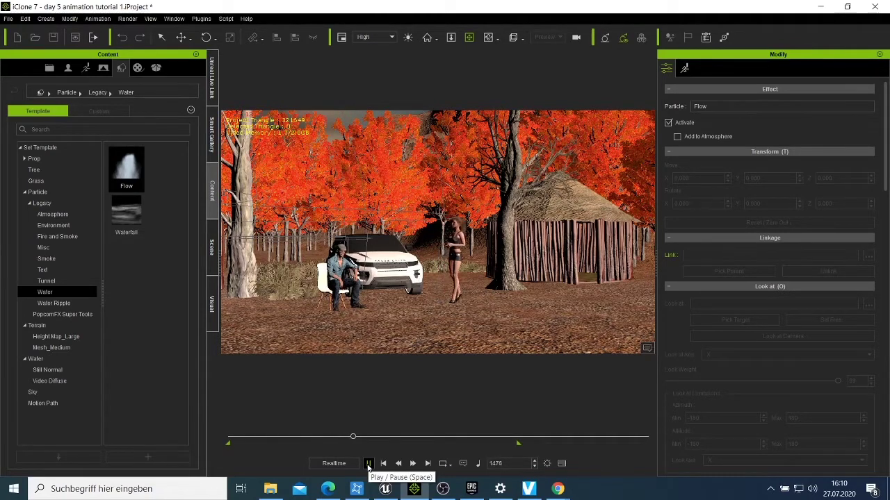
left_click(369, 464)
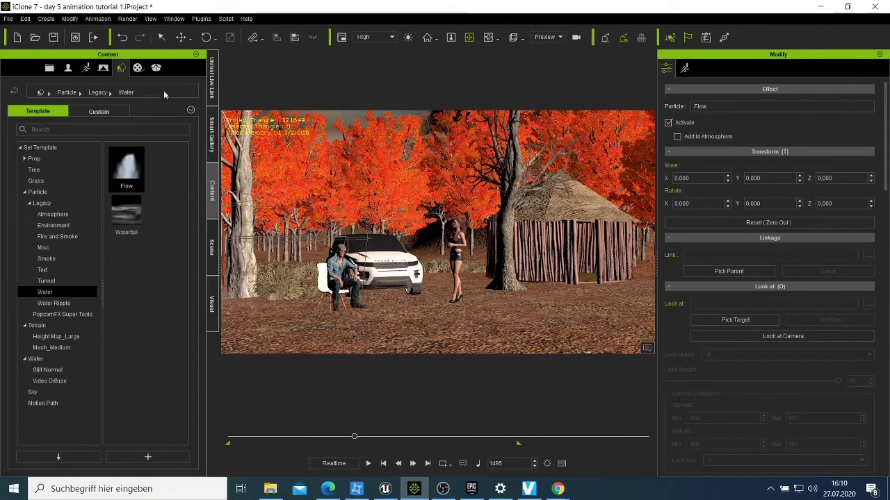
left_click(169, 20)
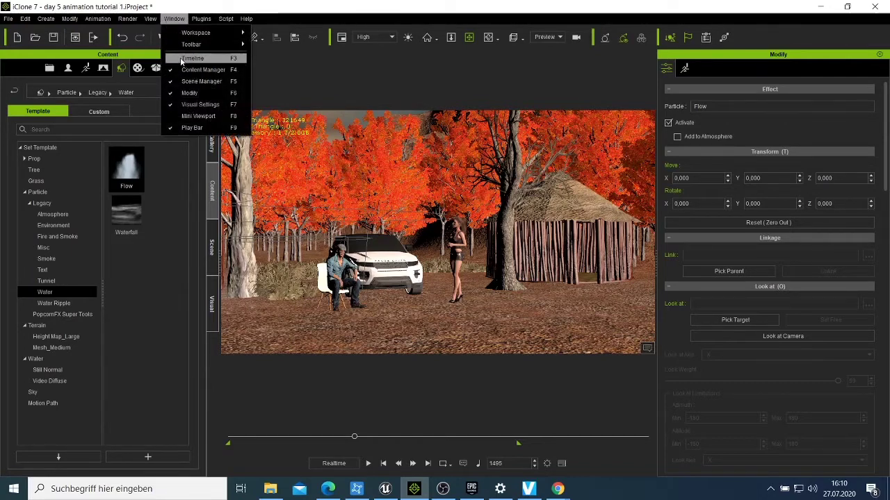
left_click(188, 58)
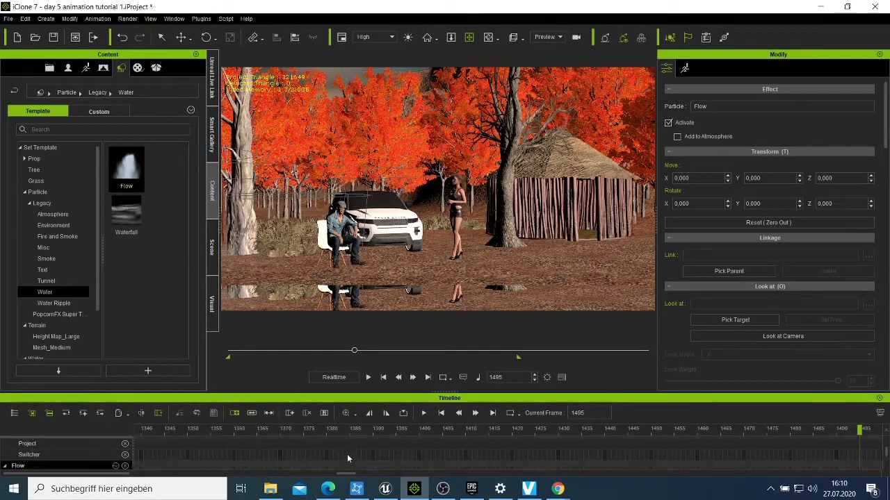
scroll(350, 460, "down", 2)
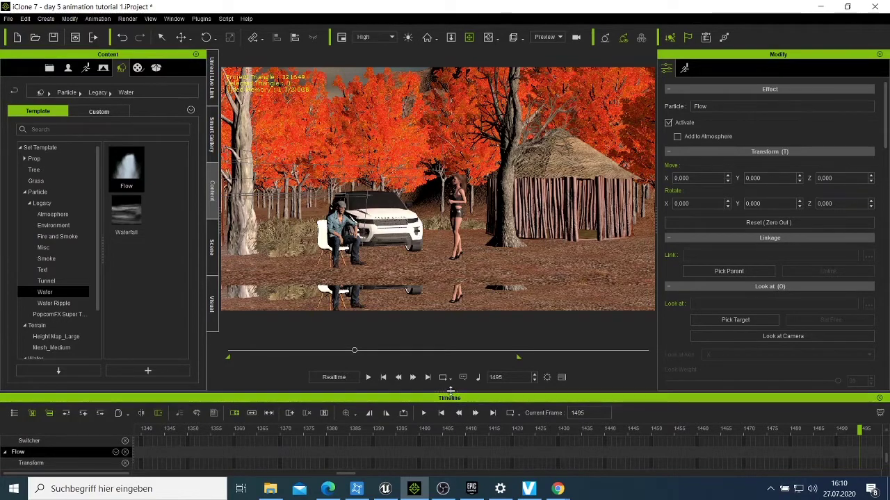
left_click_drag(451, 391, 432, 266)
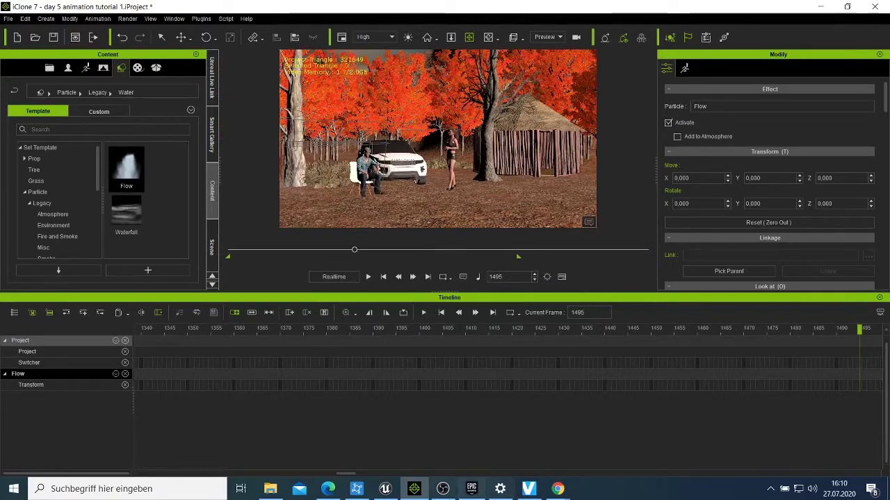
- Examine which tracks are available for the Flow particle in the Timeline
left_click_drag(345, 476, 351, 476)
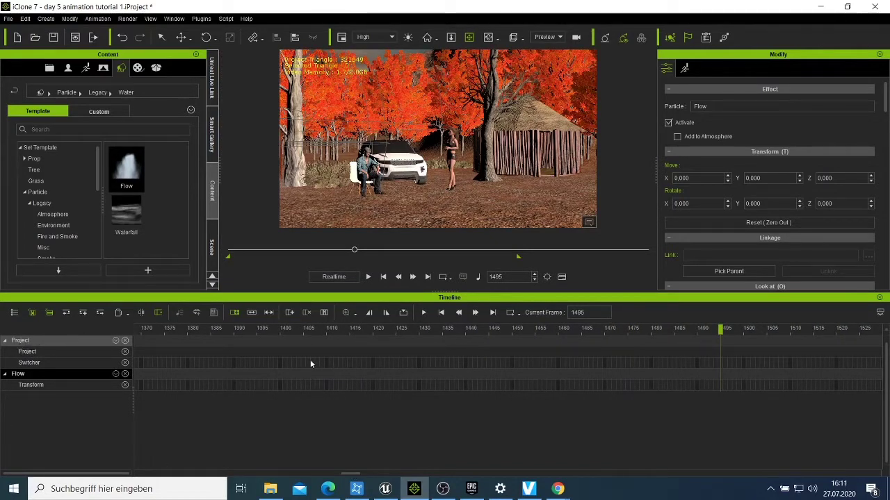
left_click(115, 374)
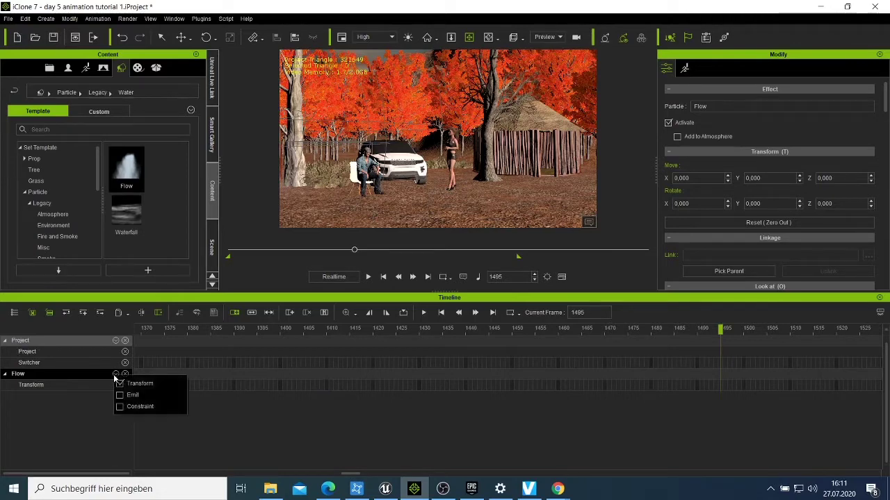
left_click(7, 376)
left_click(6, 376)
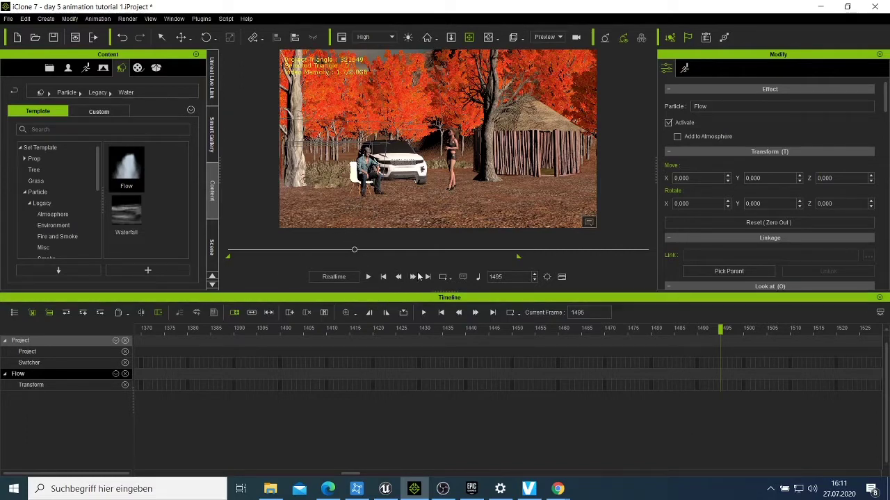
- Play the animation to about frame 1754, and move the playhead back to frame 1717
left_click(368, 278)
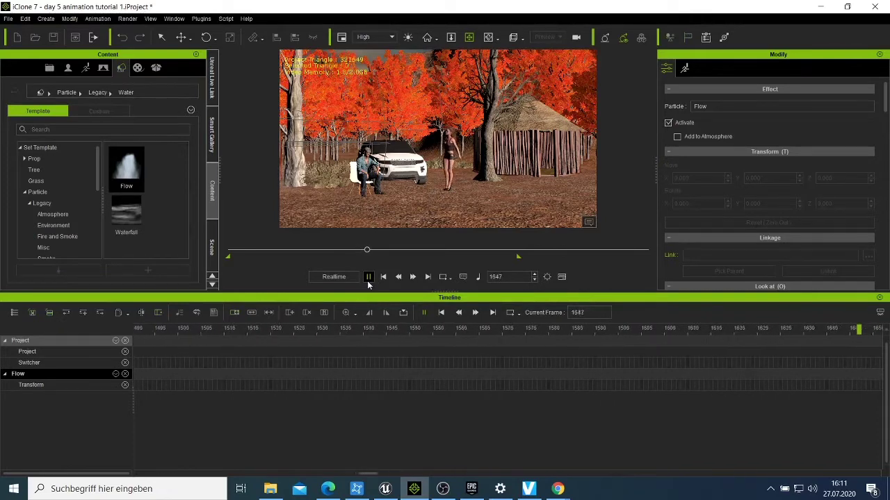
left_click(368, 278)
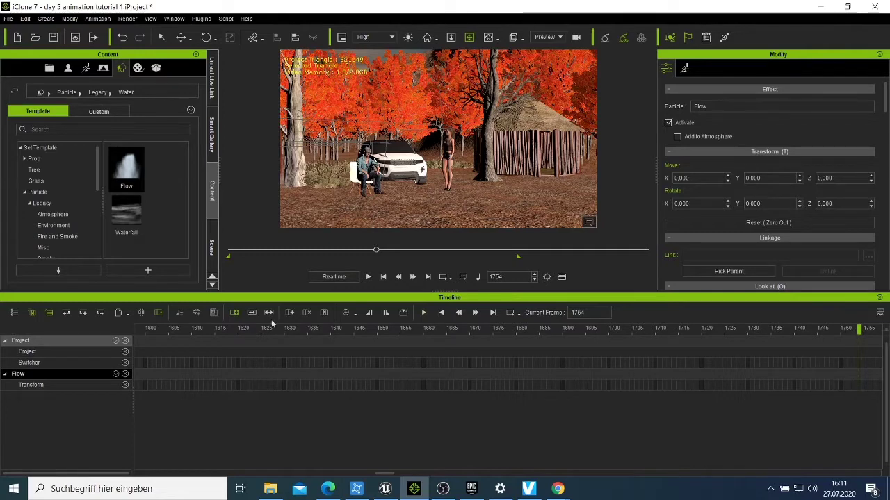
left_click(839, 330)
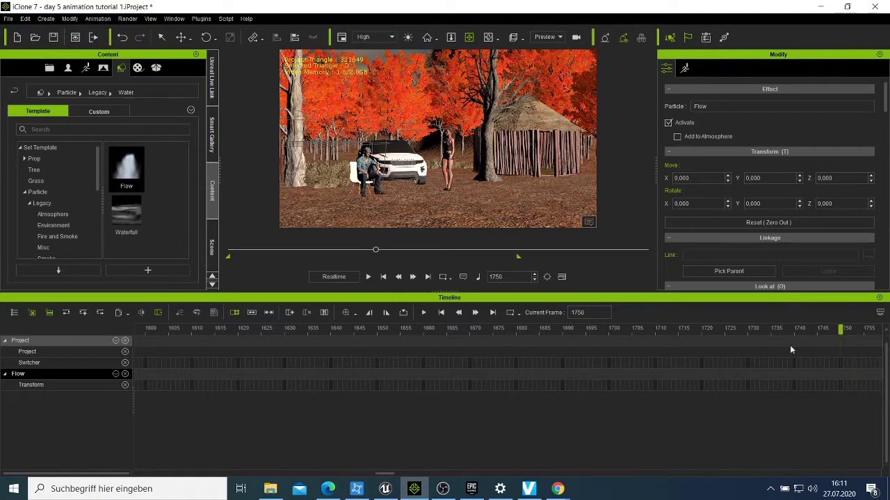
left_click_drag(740, 363, 687, 371)
- Select the Switcher track and the Project track in turn, and reduce the Timeline's height to enlarge the scene view
left_click(70, 363)
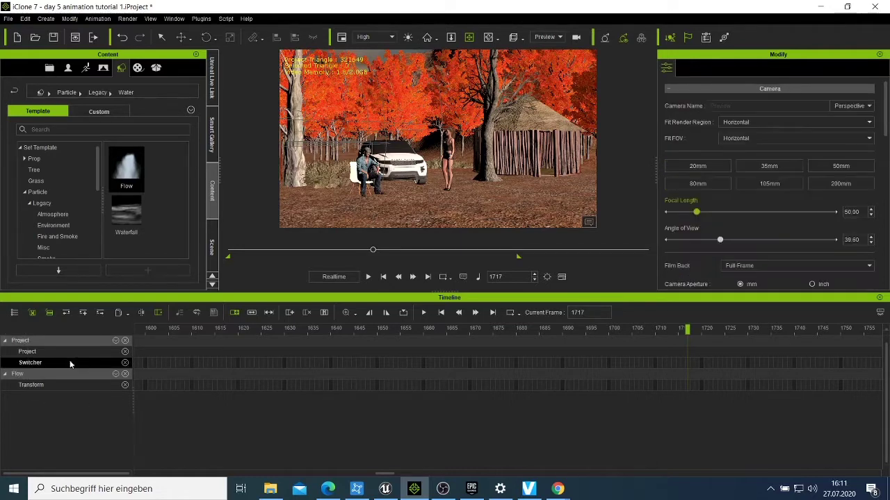
left_click(82, 350)
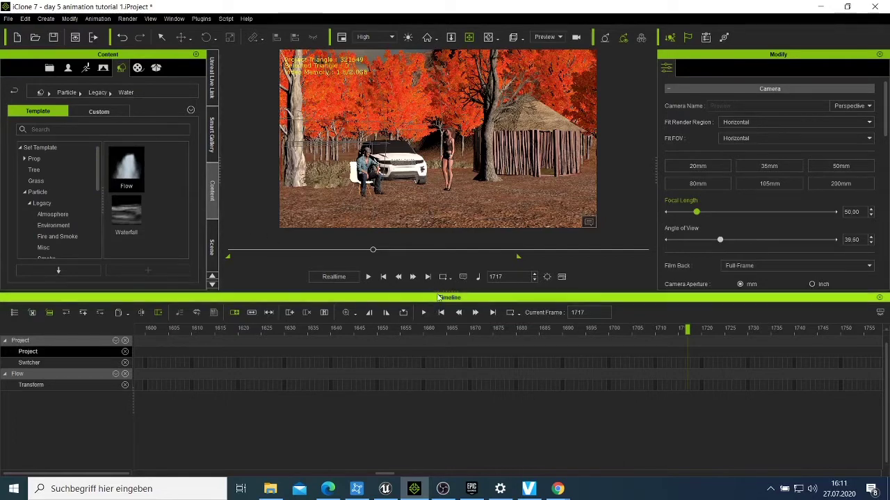
left_click_drag(438, 294, 442, 366)
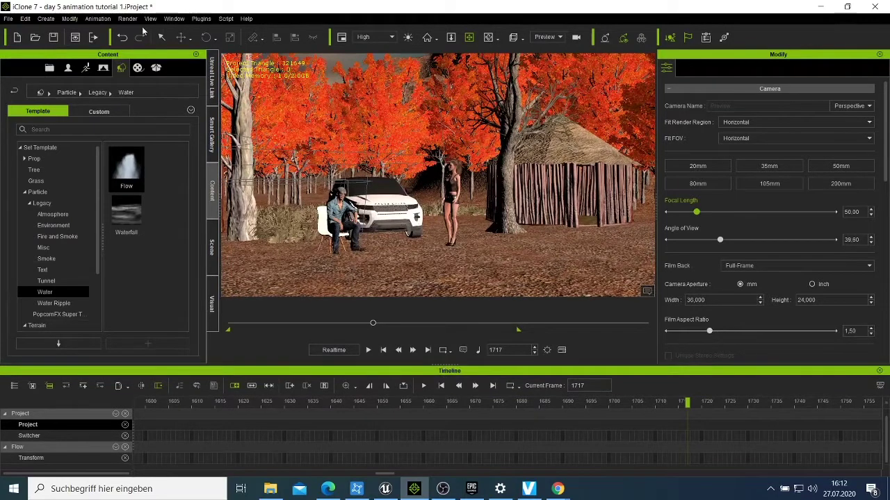
- Browse the animation templates and display the male MotionPlus motions
left_click(86, 67)
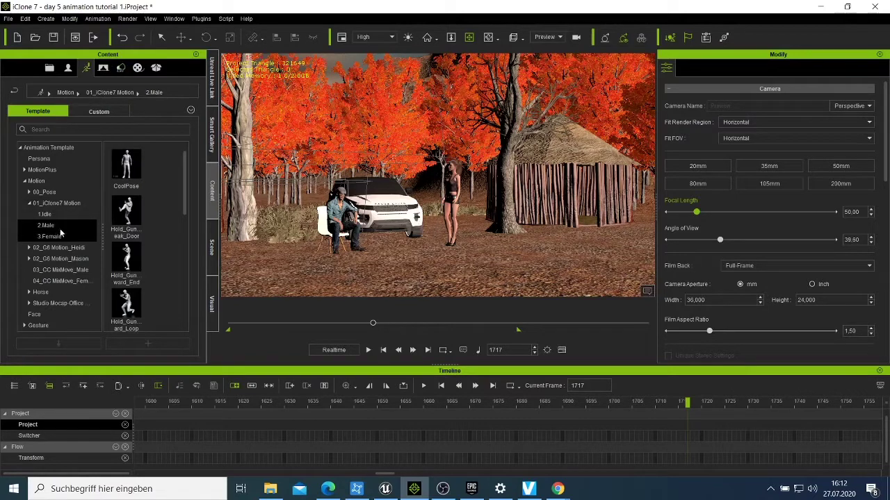
left_click(29, 193)
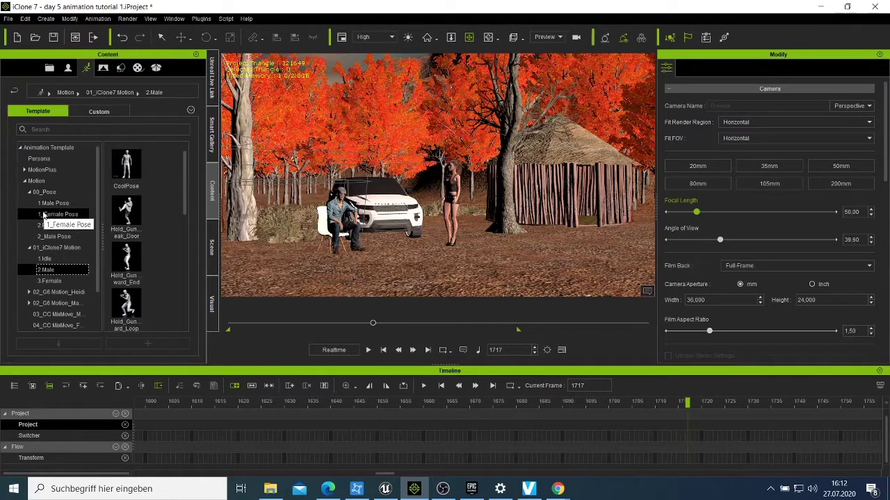
left_click(25, 181)
left_click(24, 171)
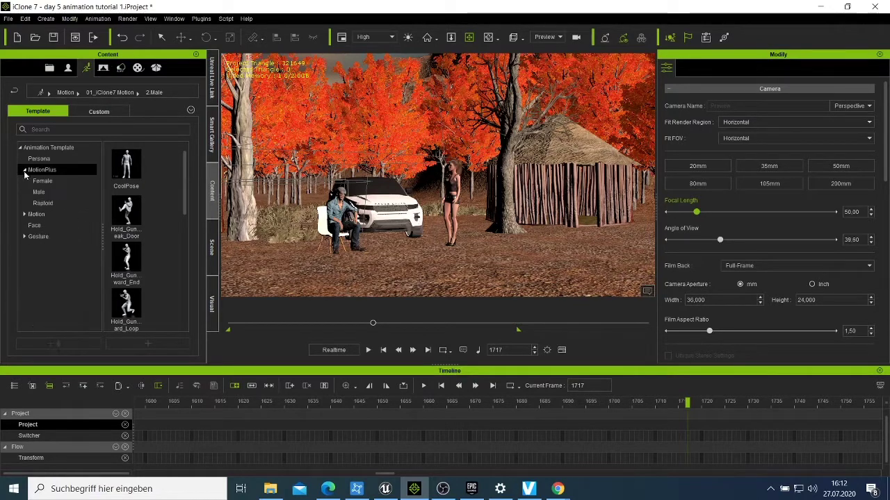
left_click(39, 193)
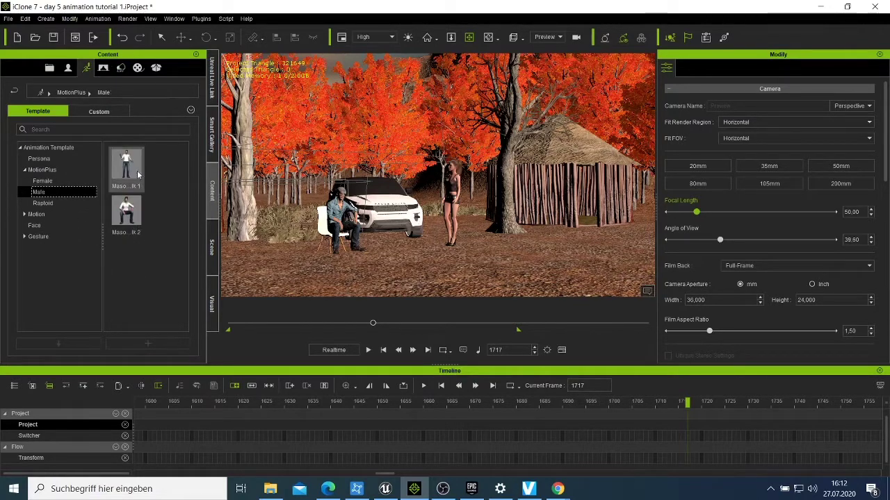
- Apply the first male MotionPlus talk motion to the seated man at frame 1717
double_click(136, 169)
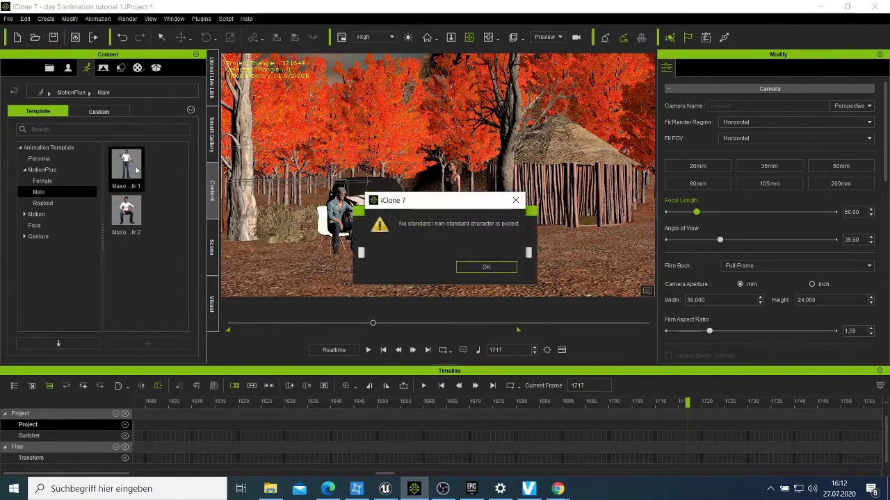
left_click(487, 268)
left_click(331, 204)
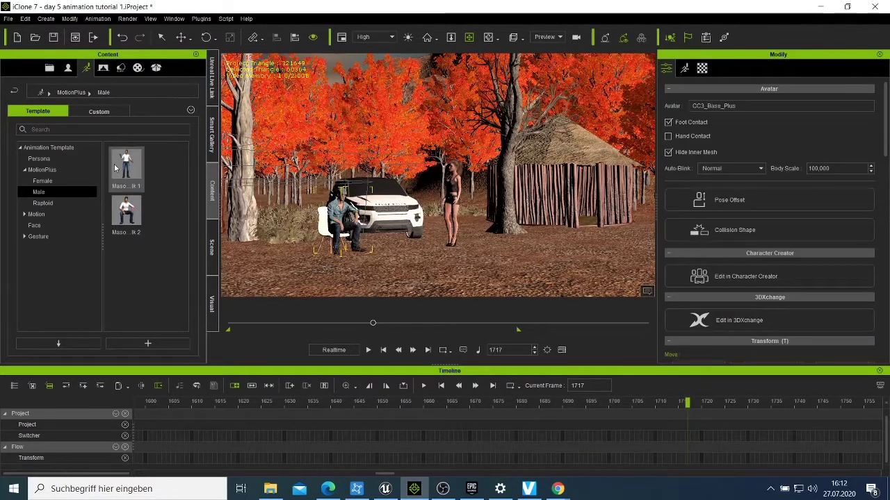
double_click(139, 171)
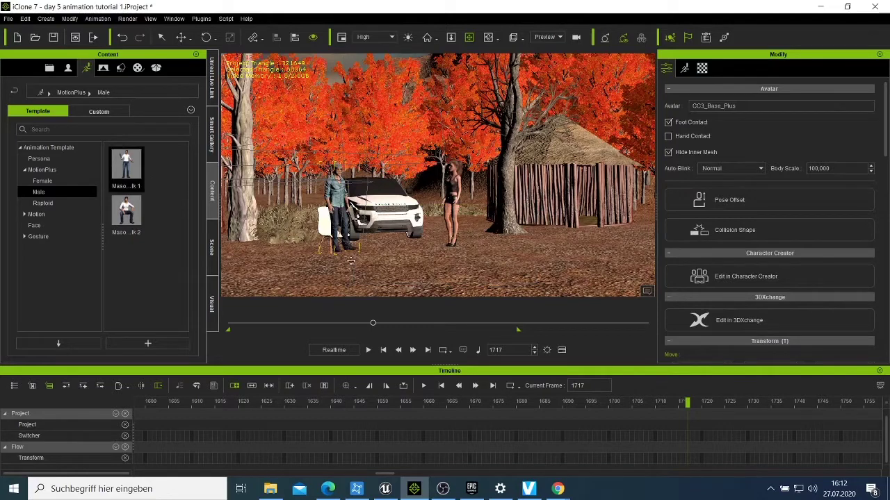
- Play the man's new motion past frame 3251, and replay its last part from earlier frames to check where it ends
left_click(364, 349)
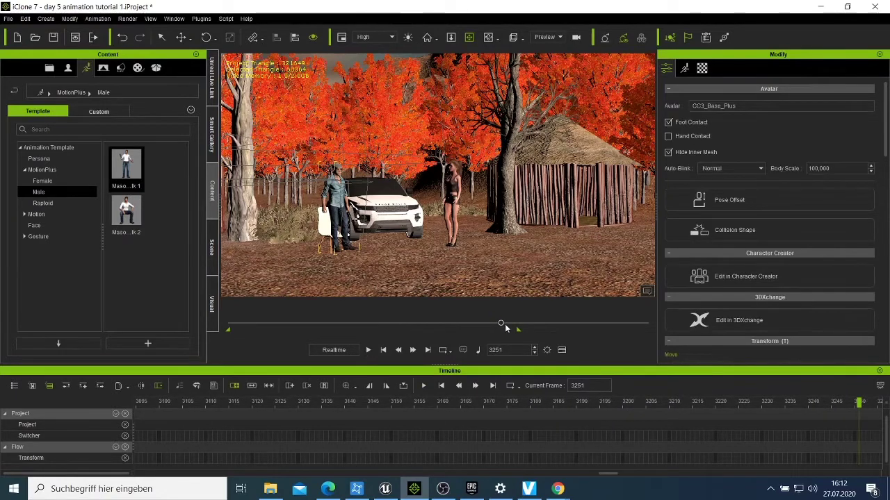
left_click_drag(499, 324, 498, 324)
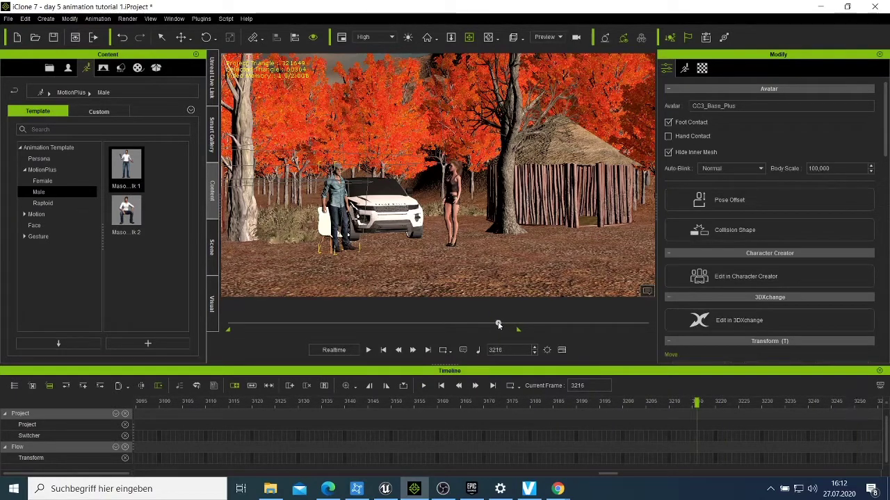
left_click(368, 350)
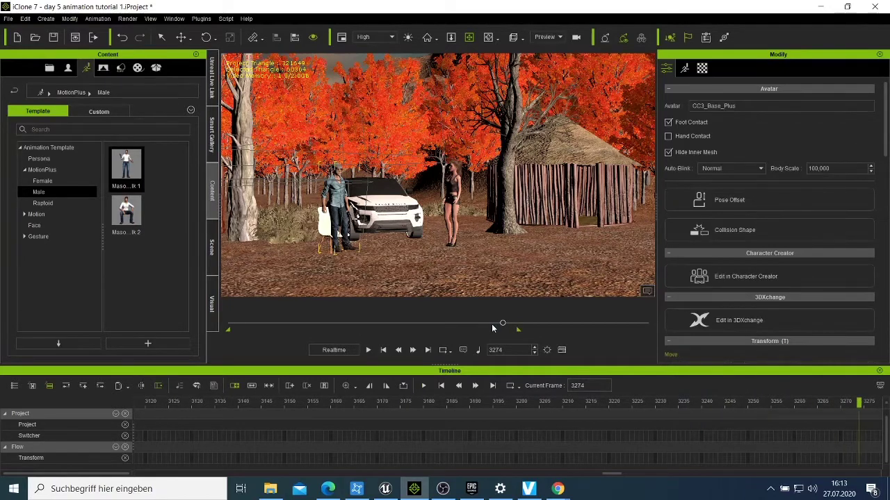
left_click(491, 323)
left_click(368, 350)
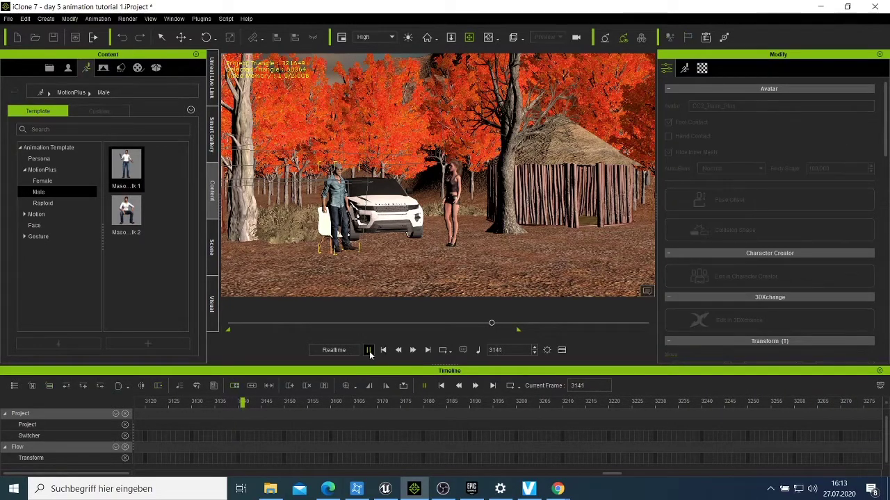
- Replay the last part of the man's motion, and shorten the playback range to end at about frame 3214
left_click(479, 322)
left_click(368, 349)
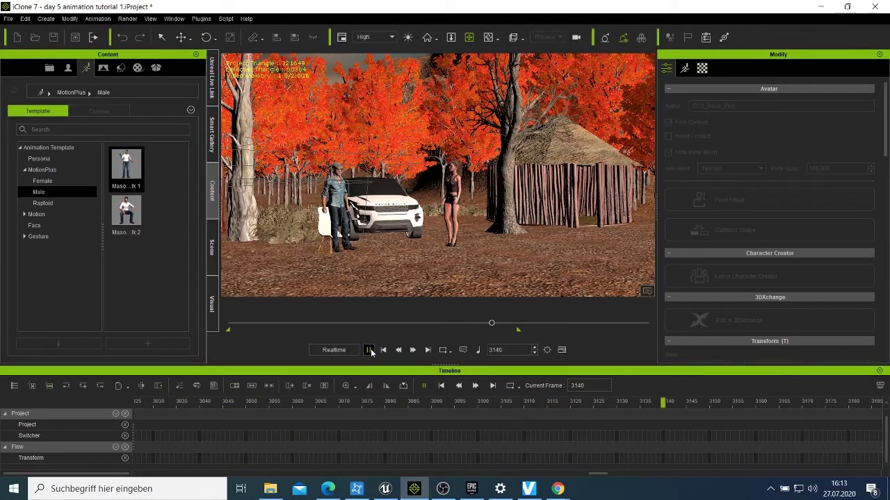
key("space")
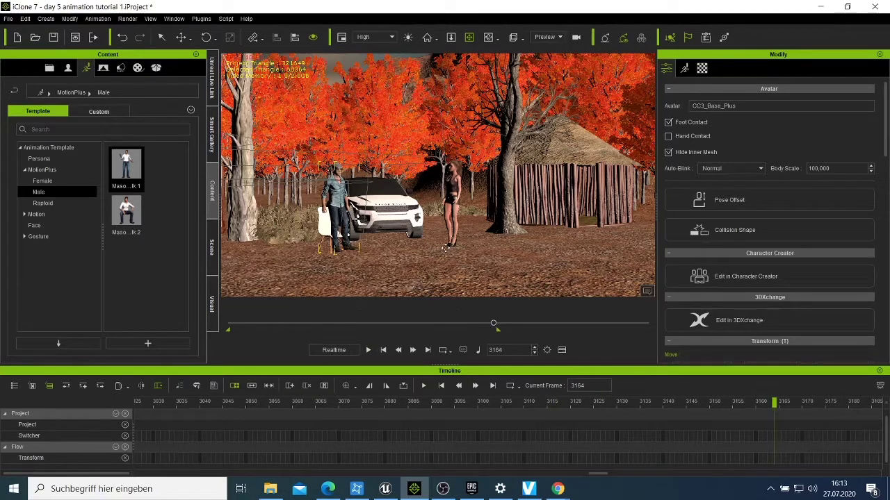
- Play the animation from frame 1337 to frame 1738, and move the playhead back to frame 1690
left_click(341, 325)
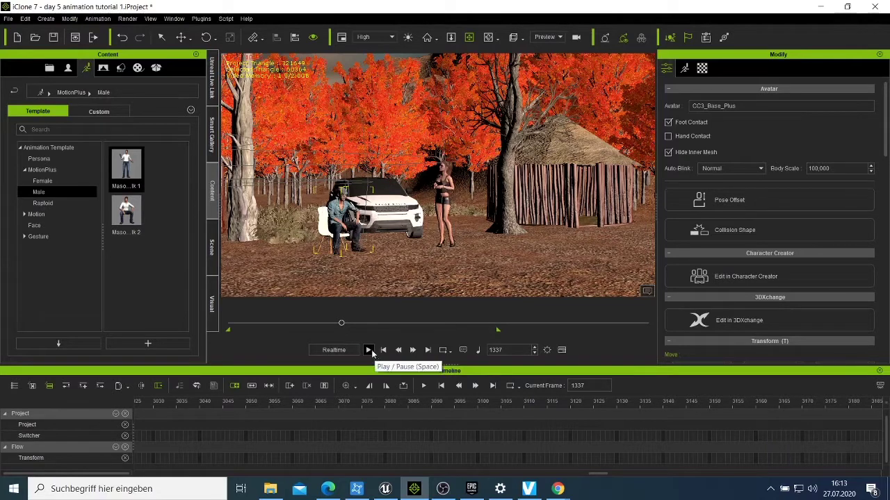
left_click(370, 350)
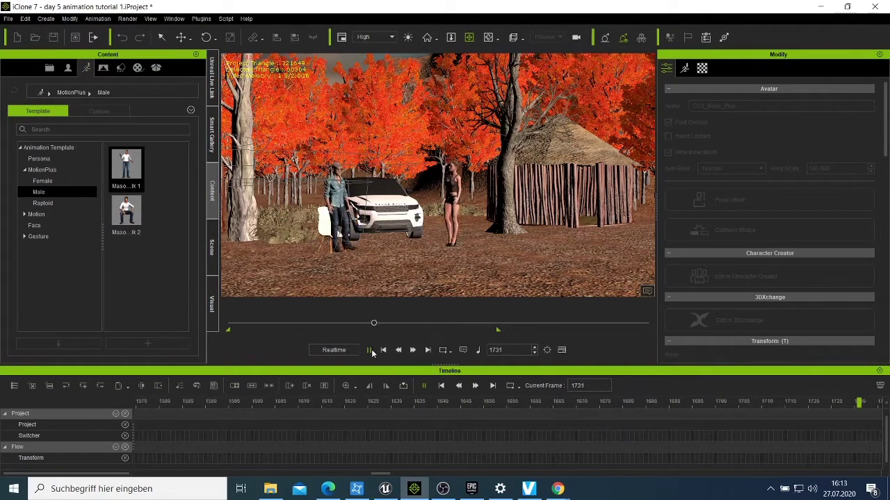
left_click(370, 350)
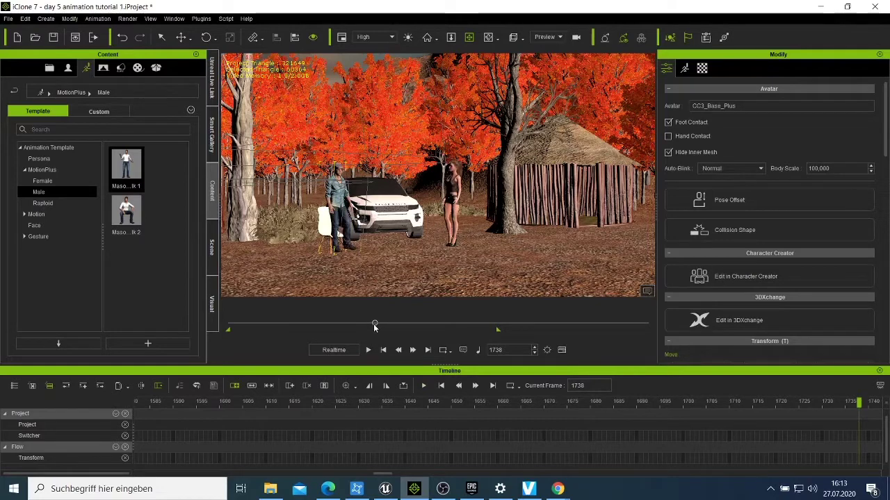
left_click_drag(374, 325, 371, 325)
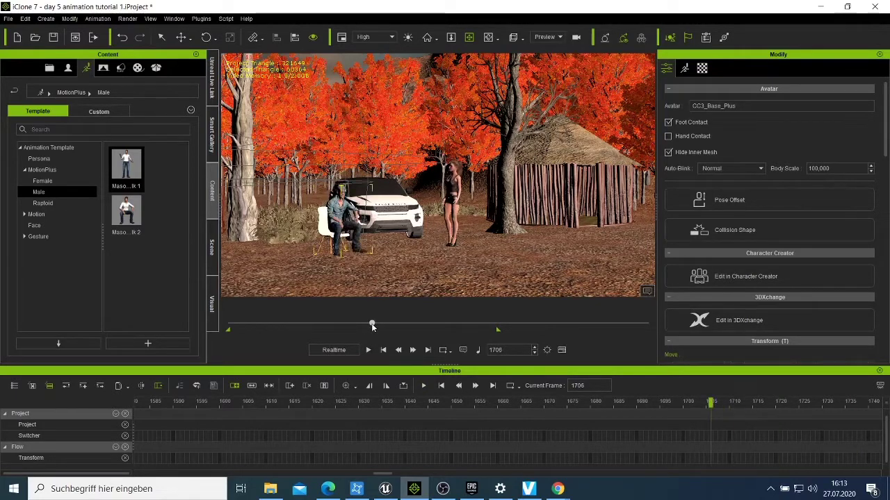
- Examine the female MotionPlus motions and the Perform and Move motions of 02_G6 Motion_Heidi
left_click(57, 182)
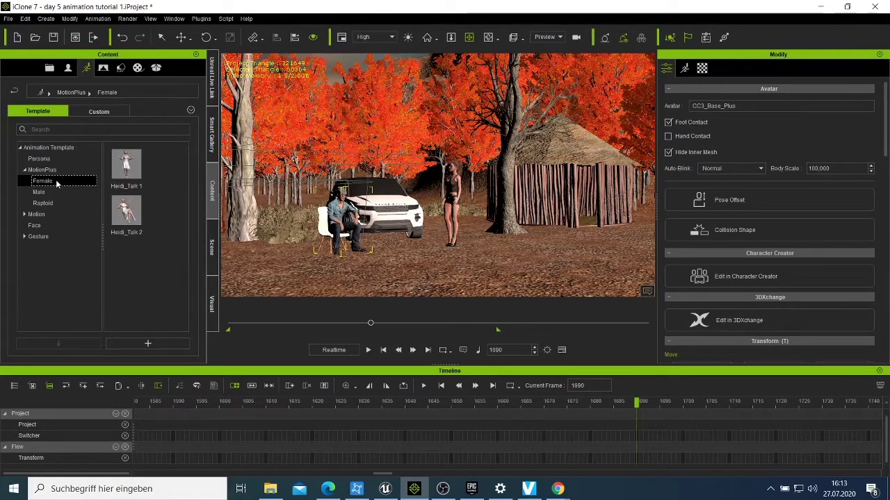
left_click(24, 214)
scroll(52, 236, "down", 1)
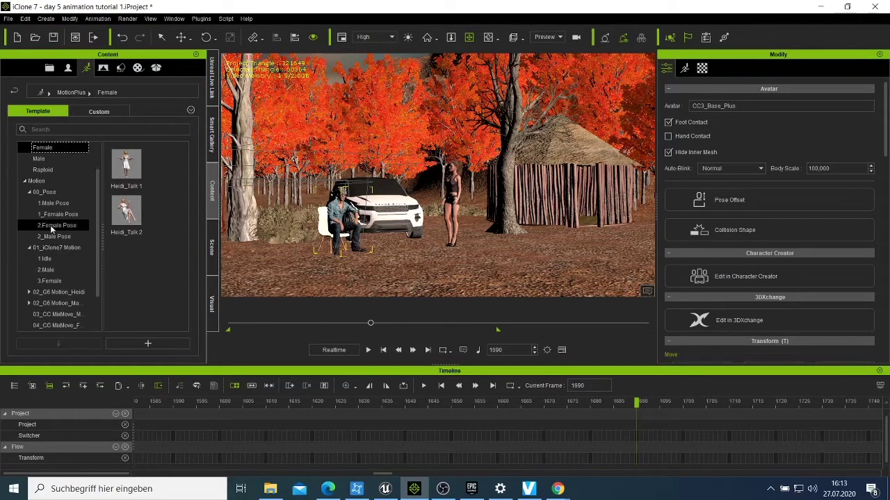
scroll(54, 273, "down", 1)
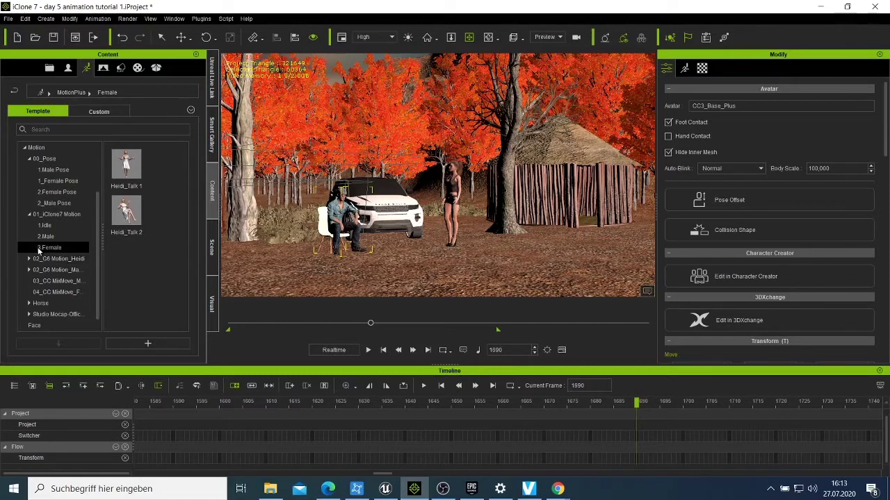
left_click(29, 259)
left_click(54, 292)
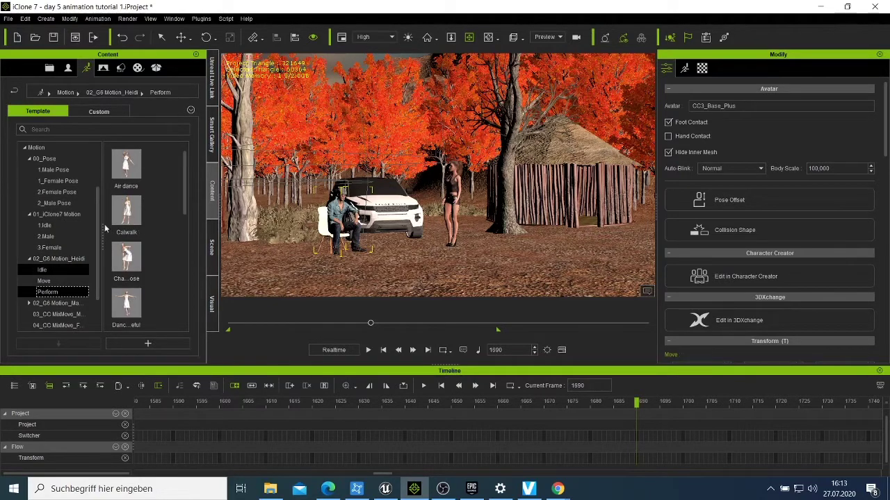
scroll(130, 187, "down", 3)
scroll(129, 188, "down", 3)
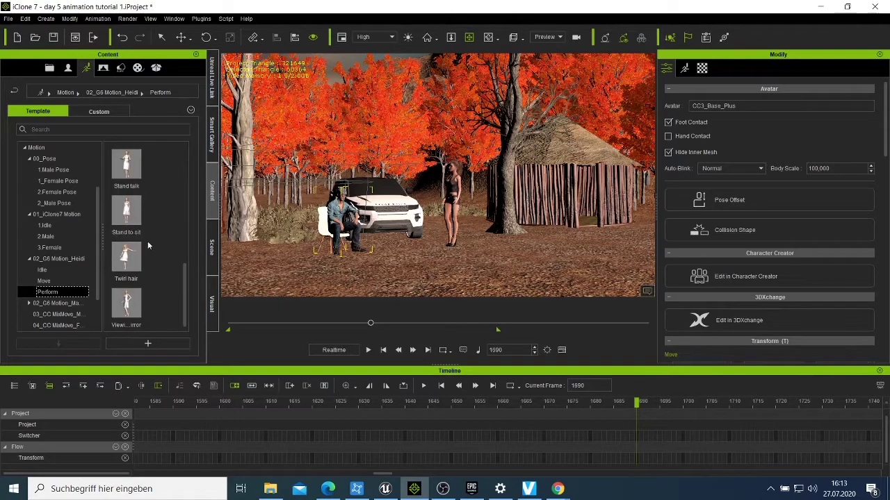
scroll(139, 291, "up", 5)
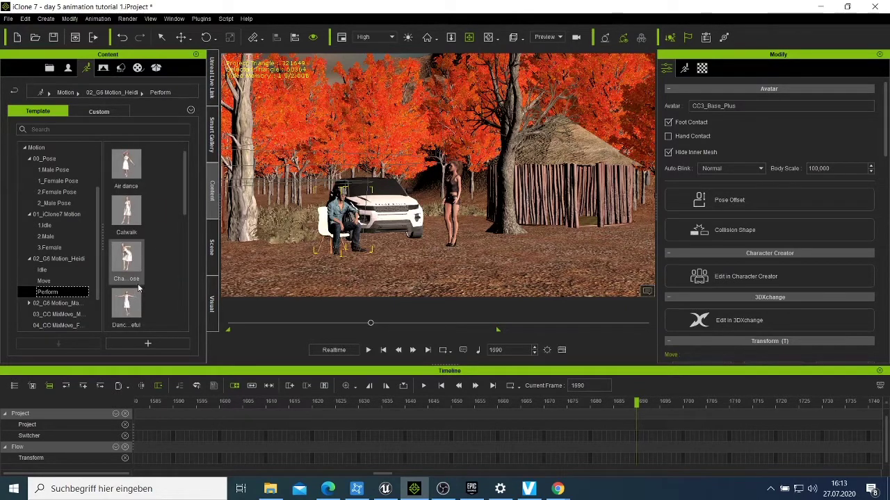
scroll(138, 291, "down", 5)
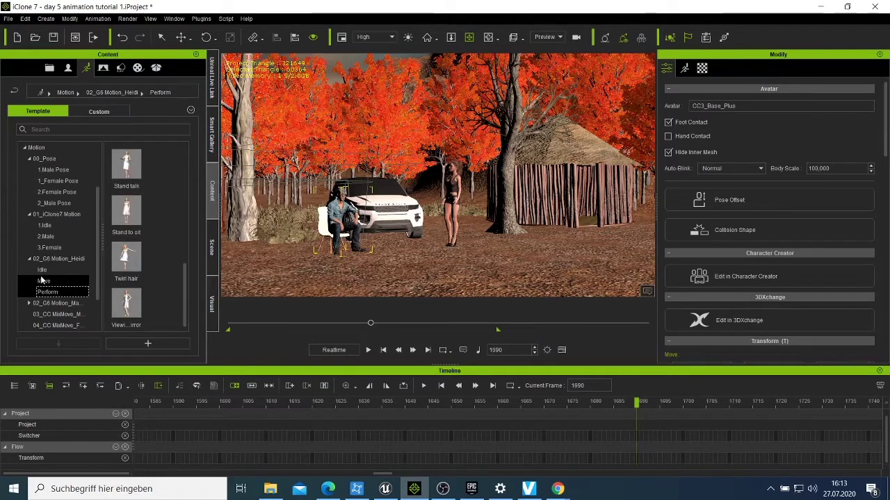
left_click(43, 280)
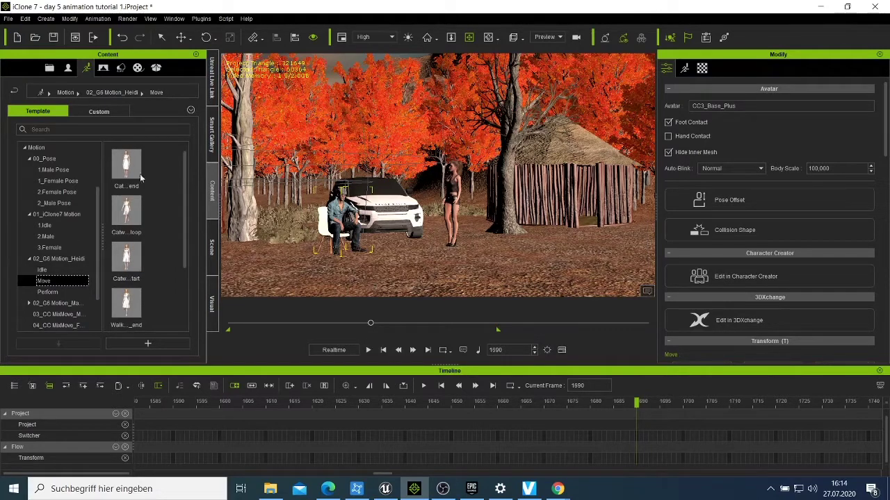
mouse_move(186, 187)
left_mouse_down()
mouse_move(191, 267)
mouse_move(182, 182)
left_mouse_up()
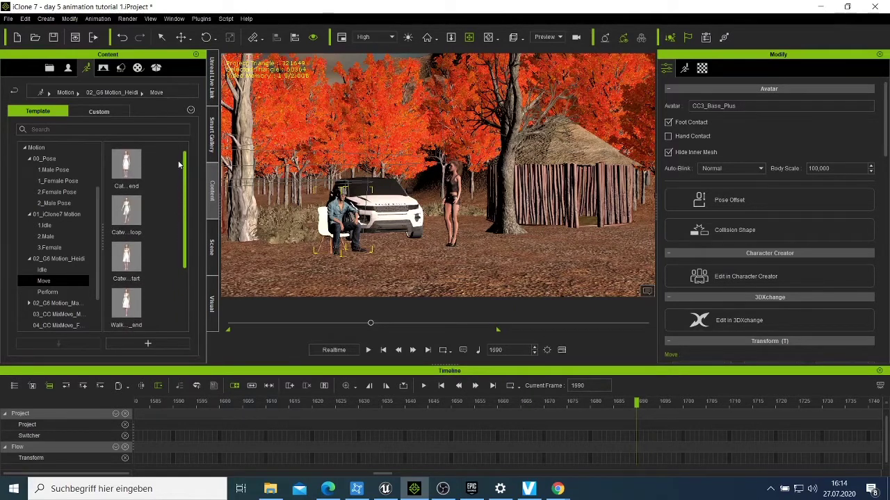
- Apply the Sit talk motion from the 02_G6 Motion_Heidi Perform set to the standing woman at frame 1690, leaving the man's motion as it was
left_click(56, 292)
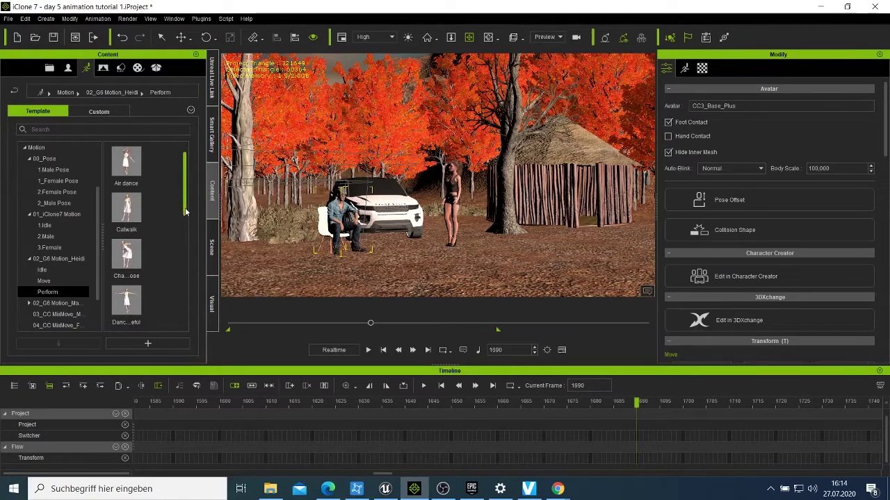
left_click_drag(185, 210, 184, 255)
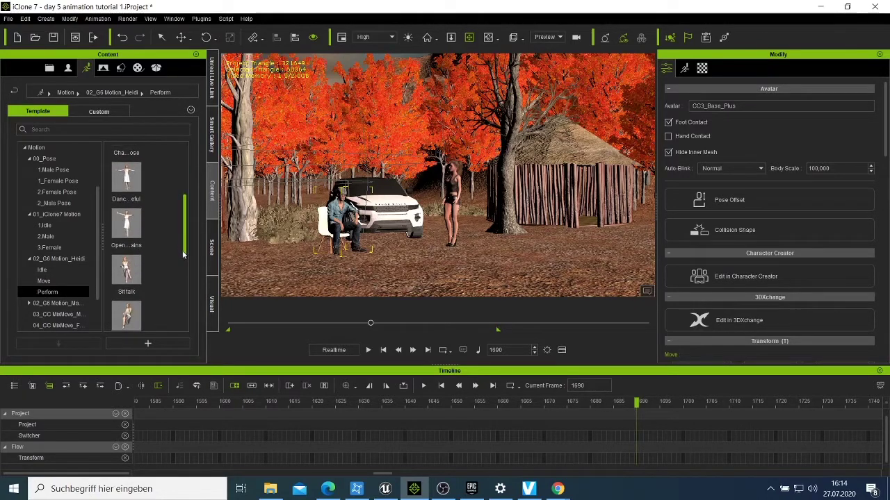
double_click(126, 276)
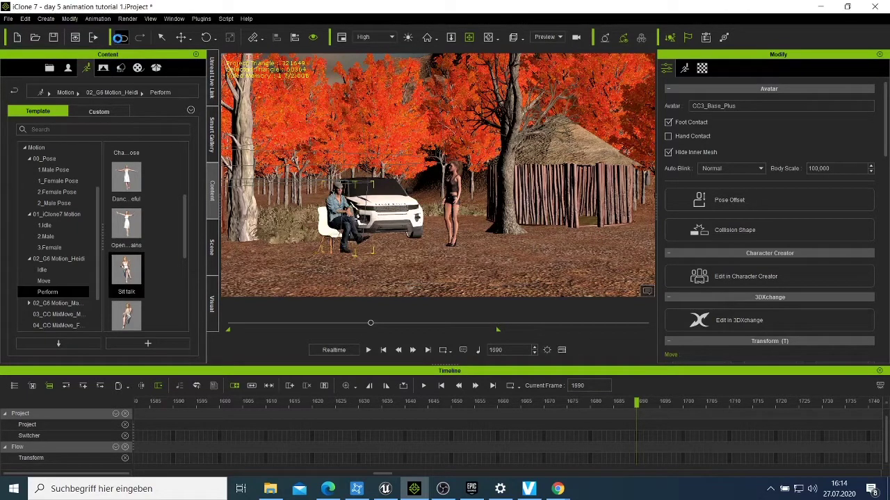
left_click(122, 37)
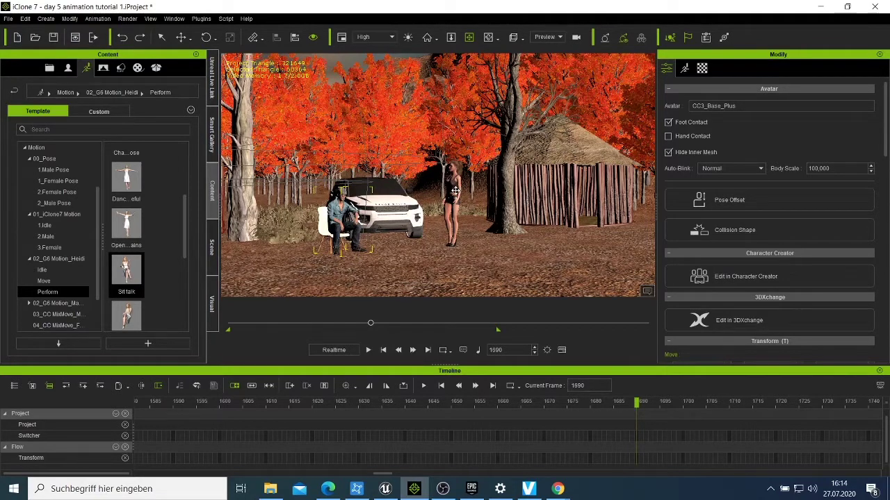
left_click(453, 192)
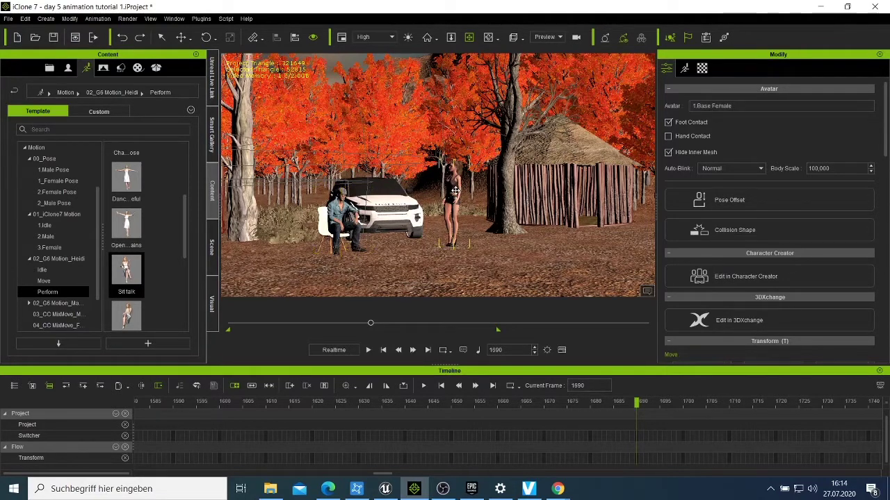
double_click(133, 269)
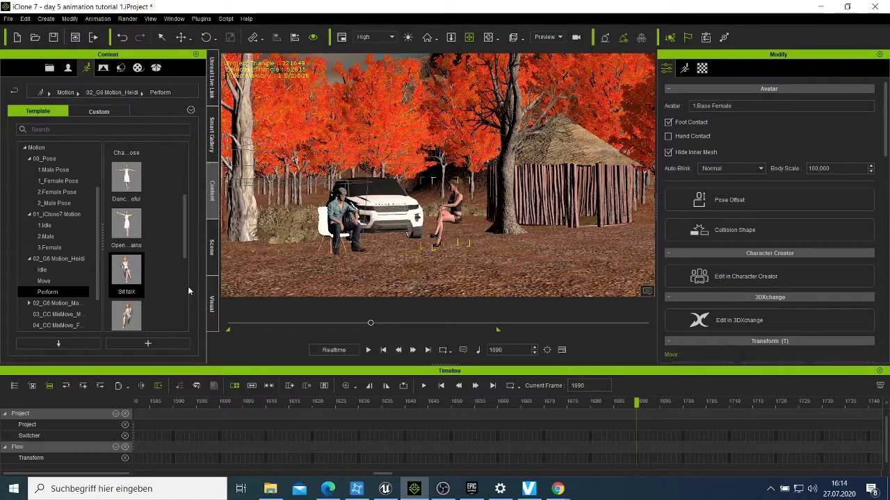
- Play the animation to frame 3214 to review both characters' motions, and reframe the scene around them
left_click(368, 350)
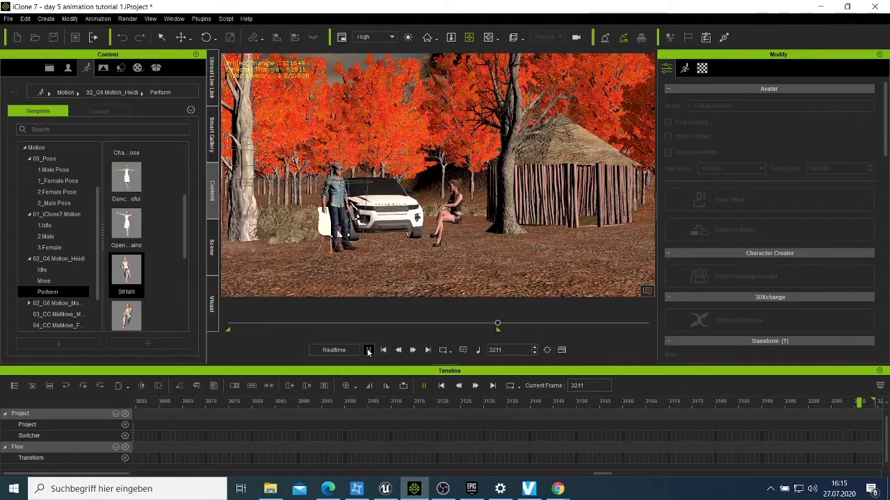
left_click(369, 351)
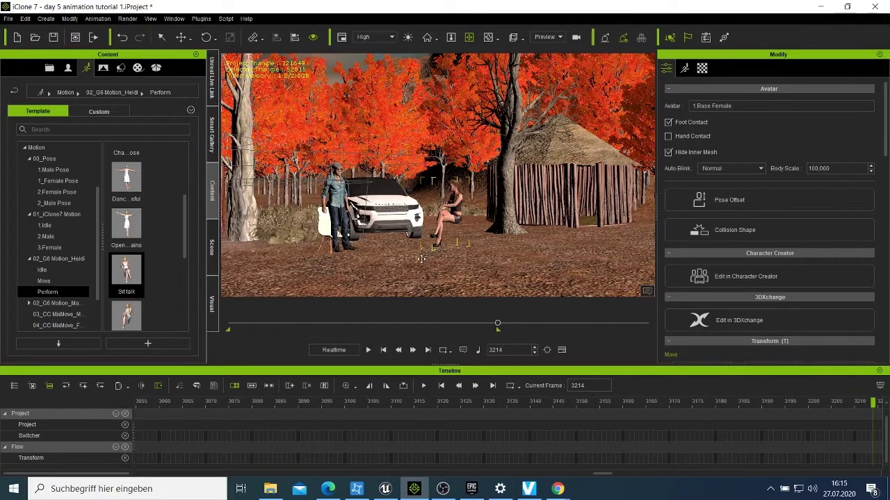
left_click_drag(421, 258, 465, 247)
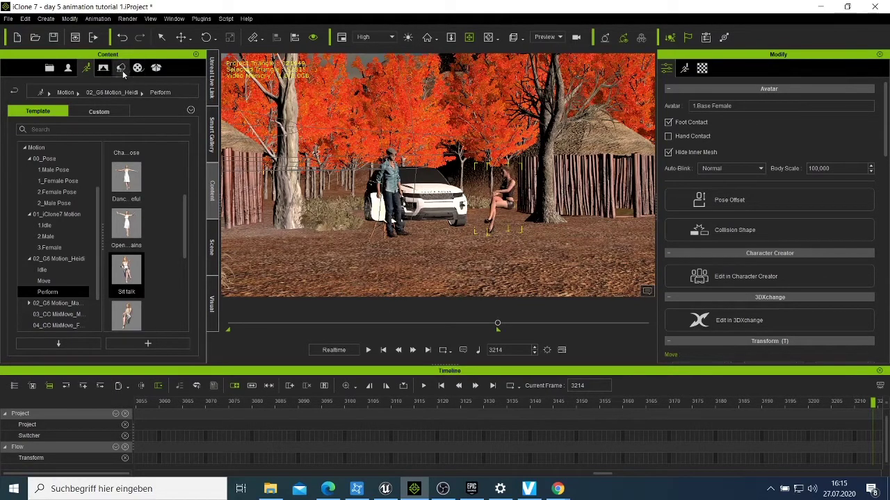
- Examine the Pack, Set and Stage template libraries, including the Legacy particle folders and the Prop folders
left_click(157, 69)
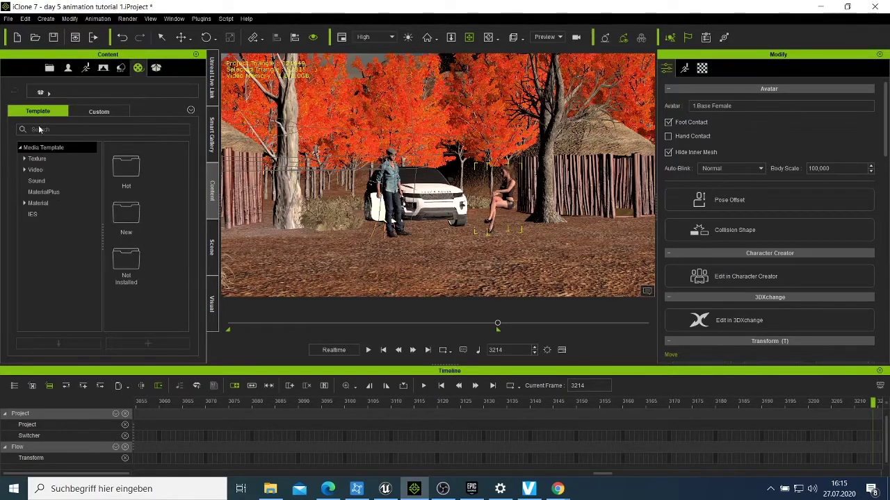
left_click(121, 68)
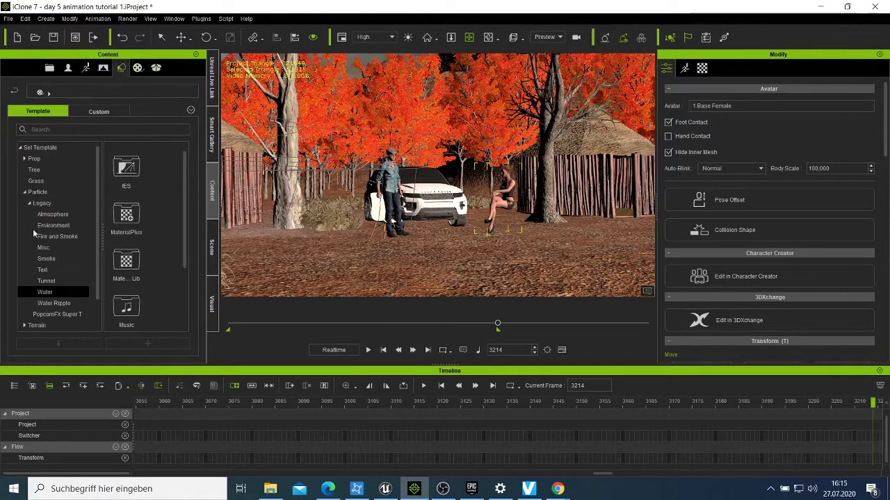
scroll(46, 275, "up", 10)
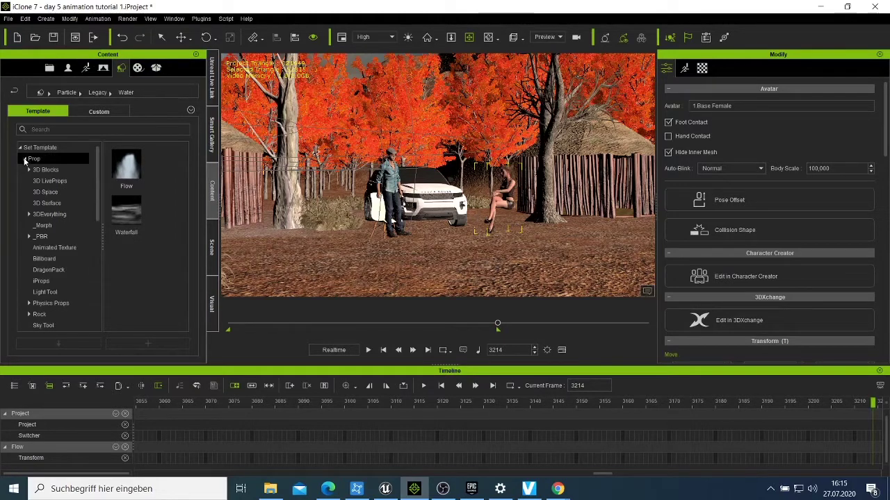
left_click(103, 69)
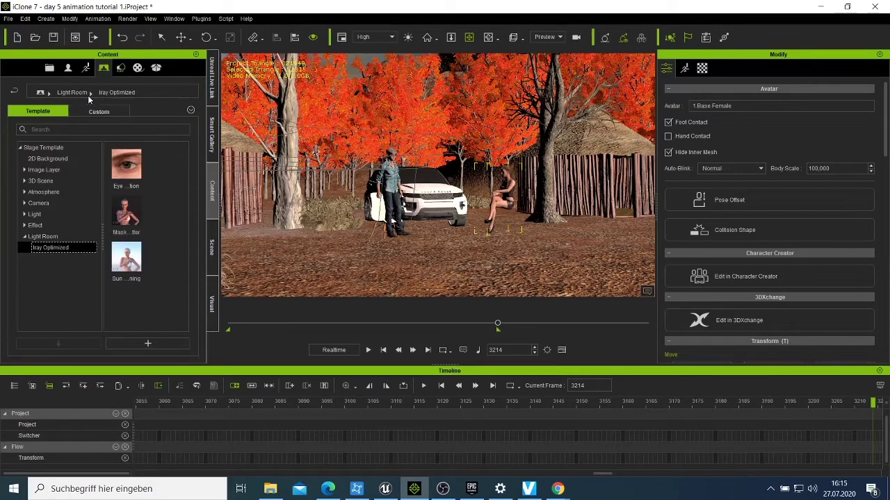
left_click(121, 69)
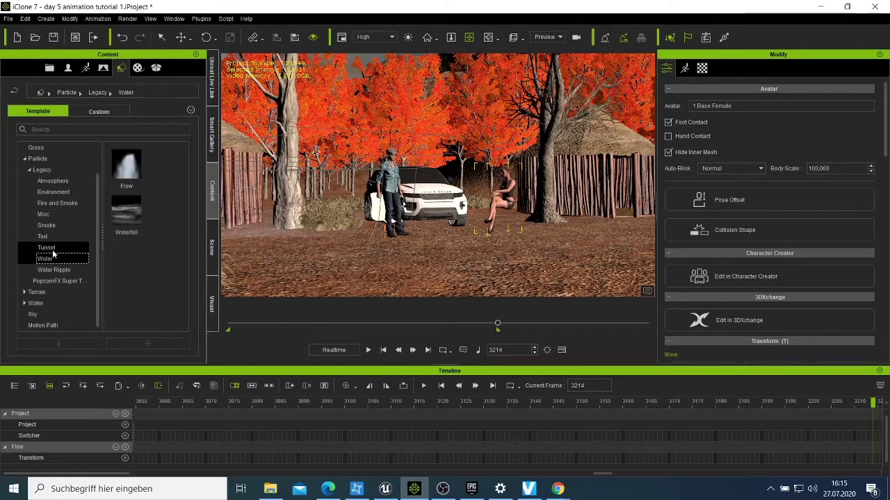
scroll(42, 175, "up", 1)
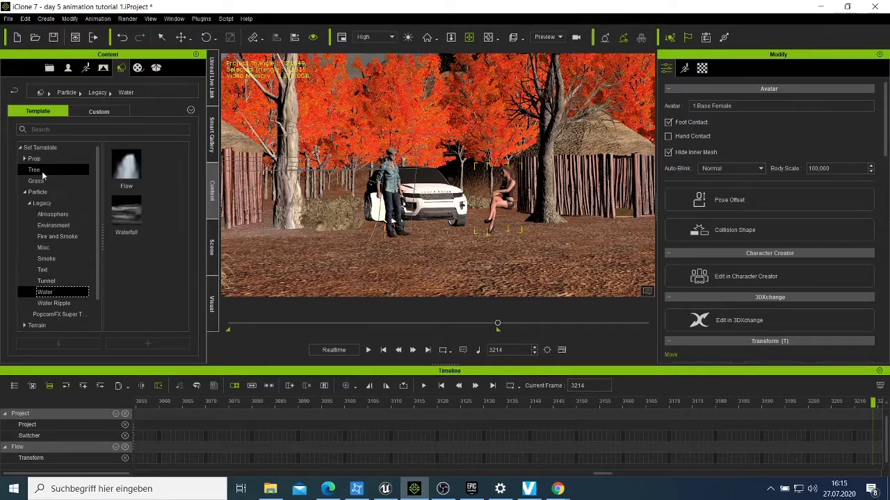
left_click(46, 160)
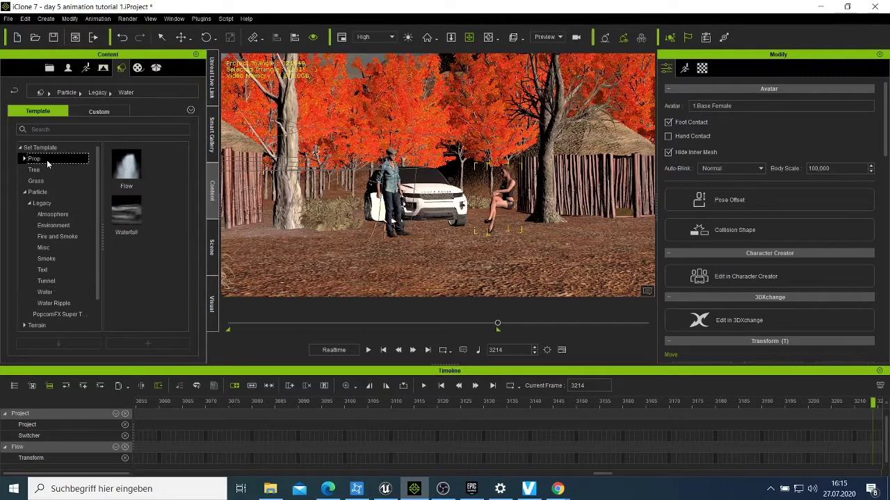
scroll(187, 211, "down", 10)
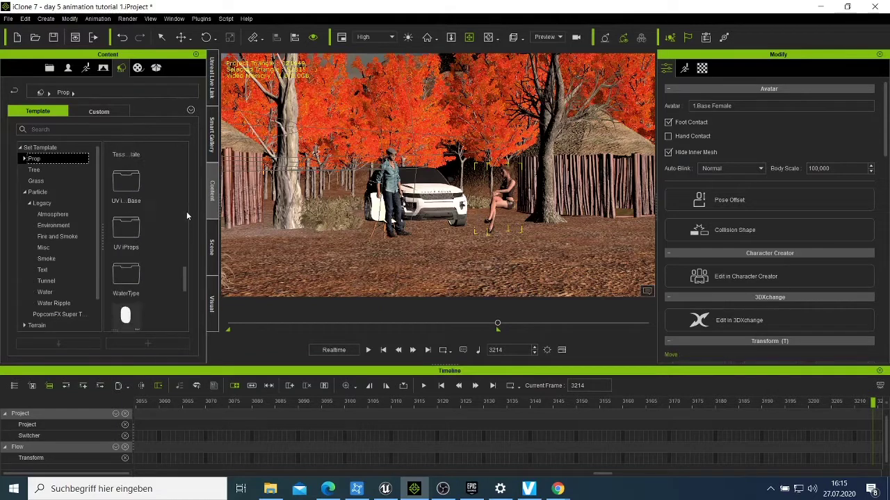
scroll(186, 211, "up", 8)
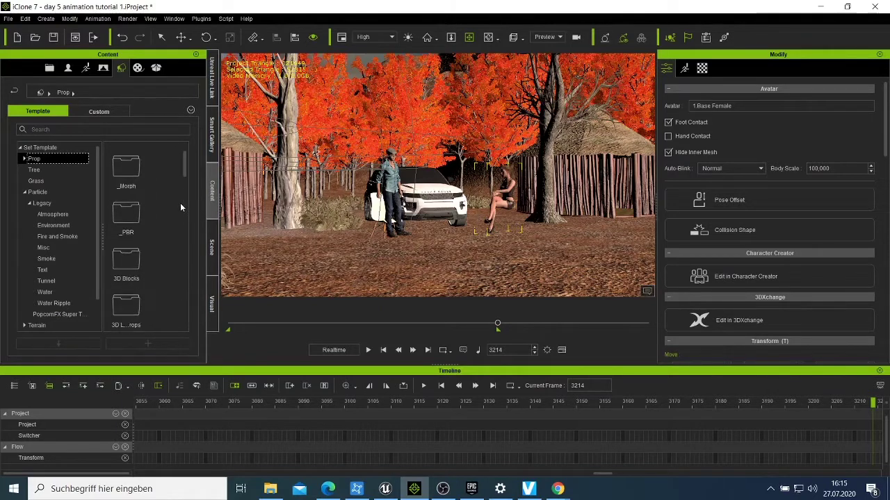
scroll(177, 209, "down", 3)
- Examine the Stage and Media template libraries and the Hot and Not Installed content packs
left_click(104, 67)
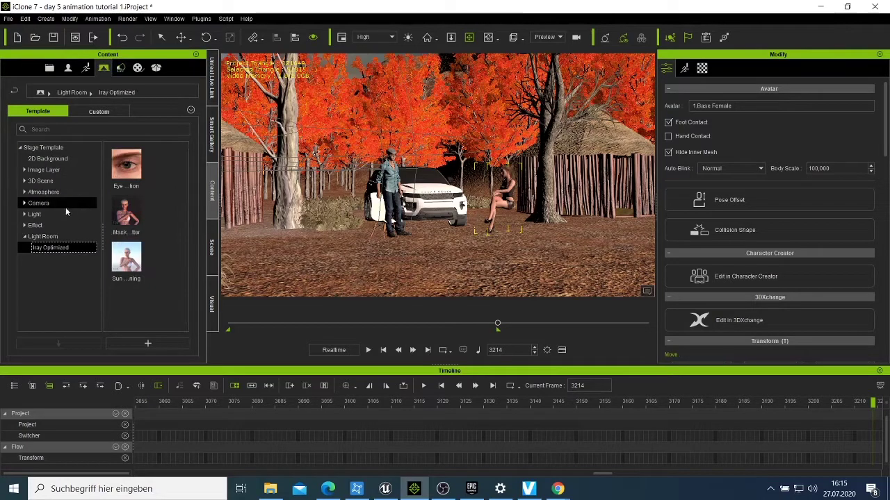
left_click(137, 68)
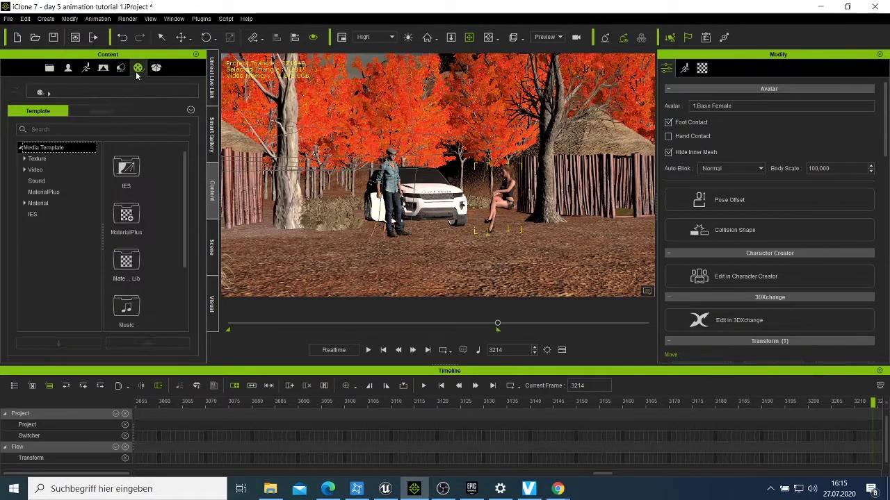
left_click(158, 71)
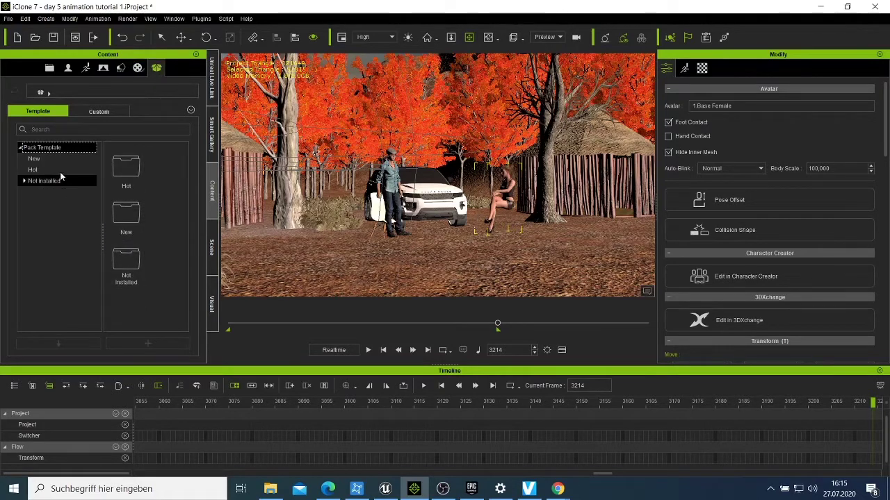
left_click(38, 170)
left_click(44, 180)
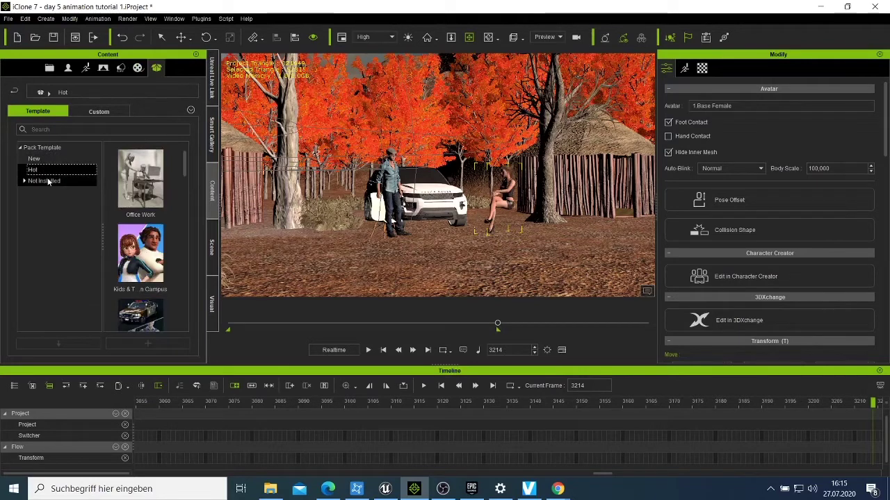
- Expand the Image Layer, 3D Scene and Atmosphere categories of the Stage templates to examine their subfolders
left_click(103, 67)
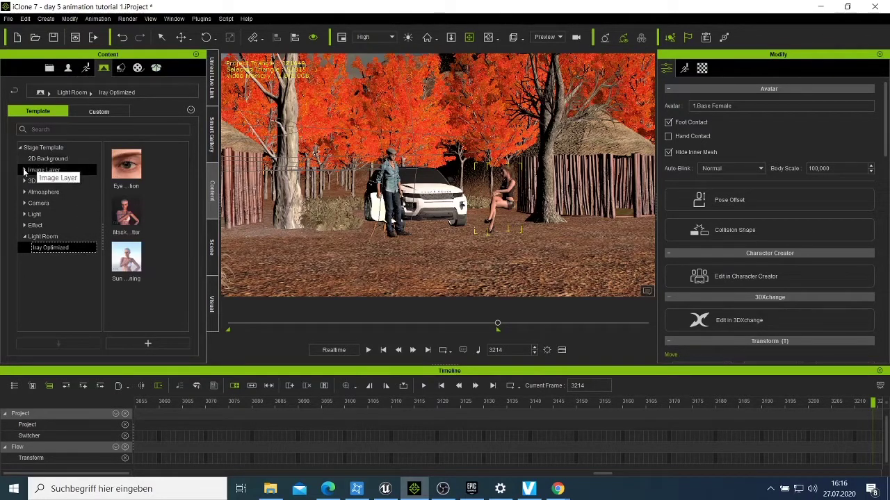
left_click(24, 170)
left_click(24, 203)
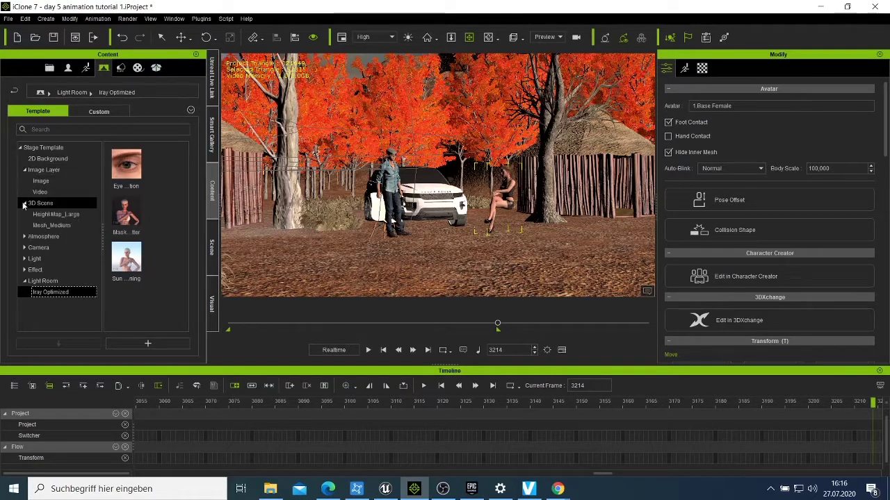
left_click(24, 236)
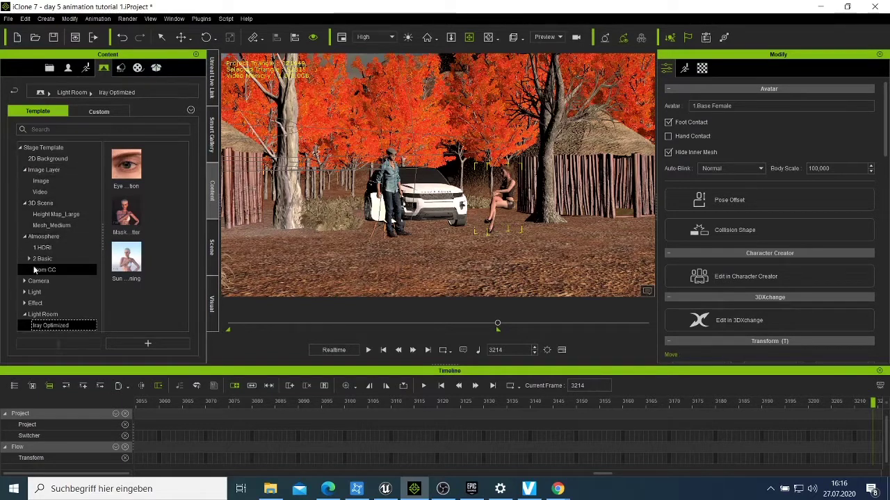
- Examine the Prop categories of the Set templates, including the iProps and Light Tool contents
left_click(126, 72)
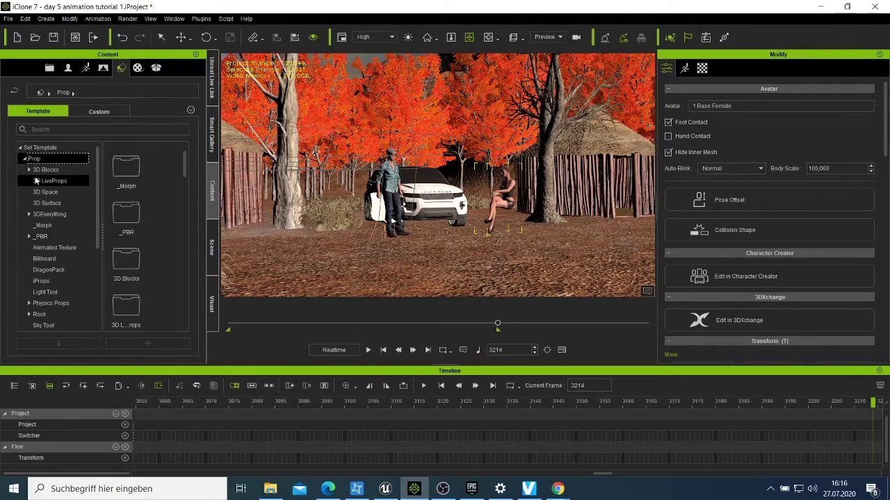
scroll(53, 209, "down", 2)
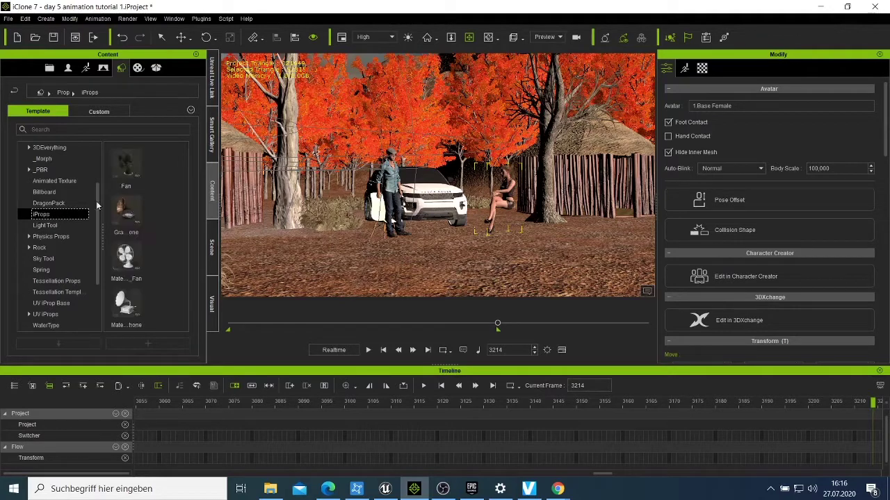
left_click(47, 226)
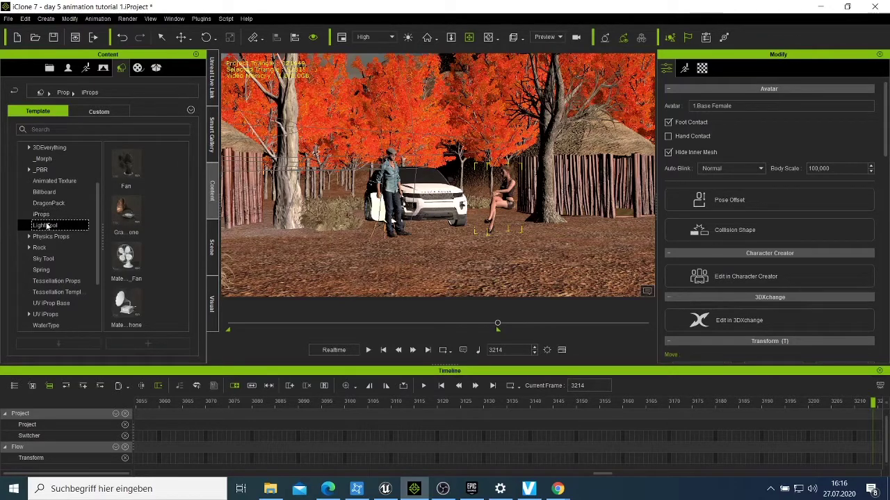
scroll(64, 262, "down", 1)
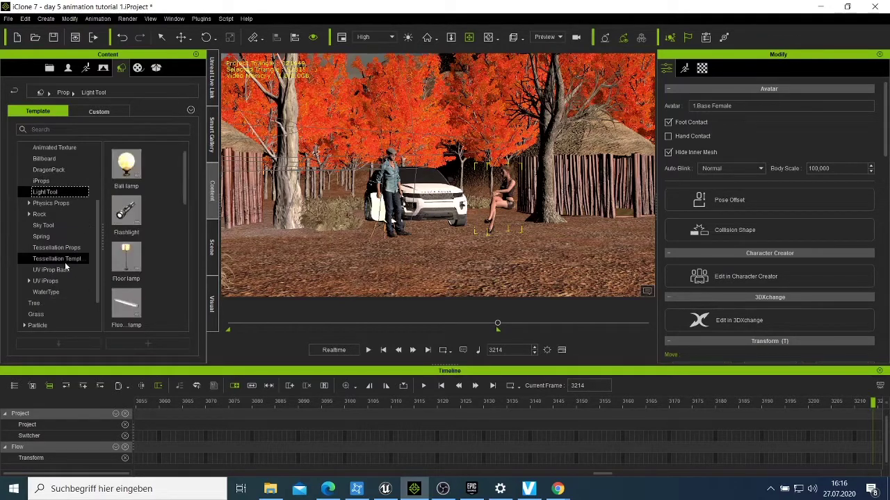
scroll(53, 236, "up", 3)
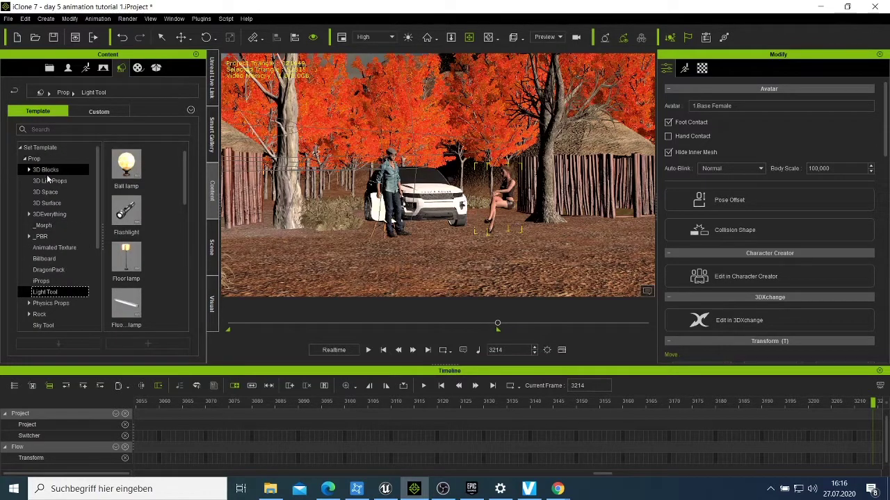
scroll(52, 201, "down", 2)
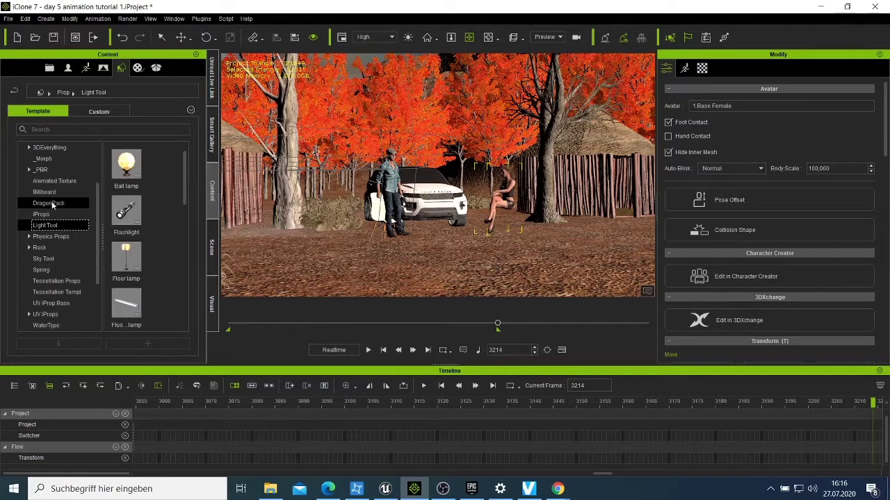
scroll(51, 201, "up", 2)
left_click(48, 158)
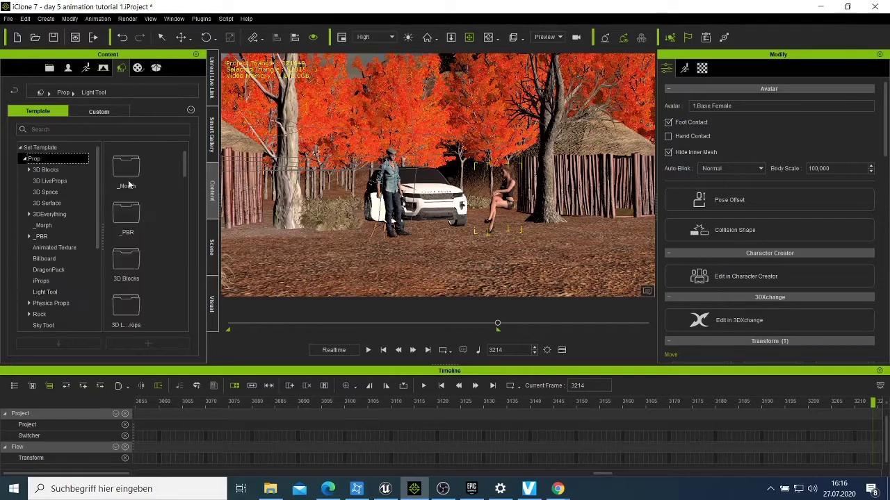
- Open the G 01 set of Fantasy rocks within the Rock props
left_click_drag(183, 167, 192, 247)
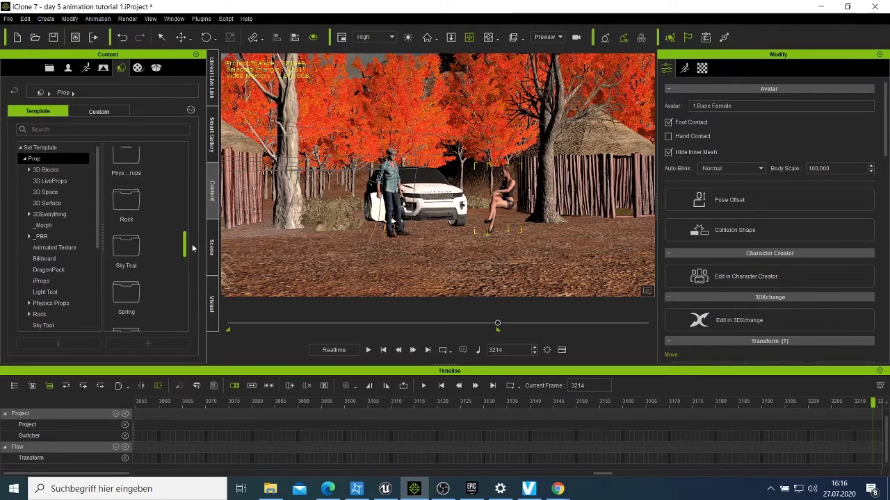
double_click(126, 203)
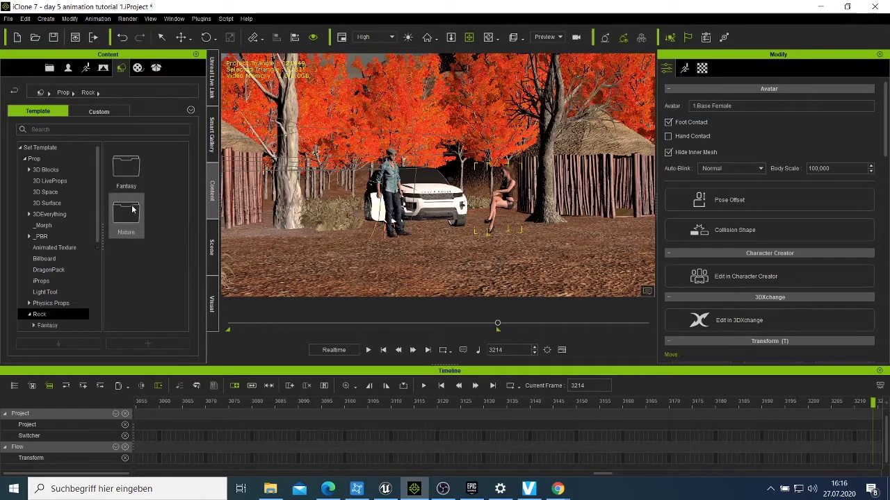
double_click(127, 170)
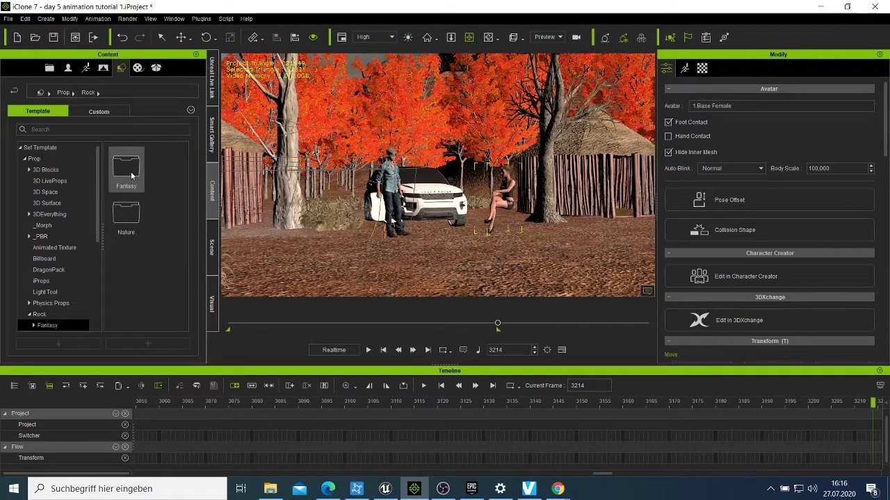
double_click(132, 176)
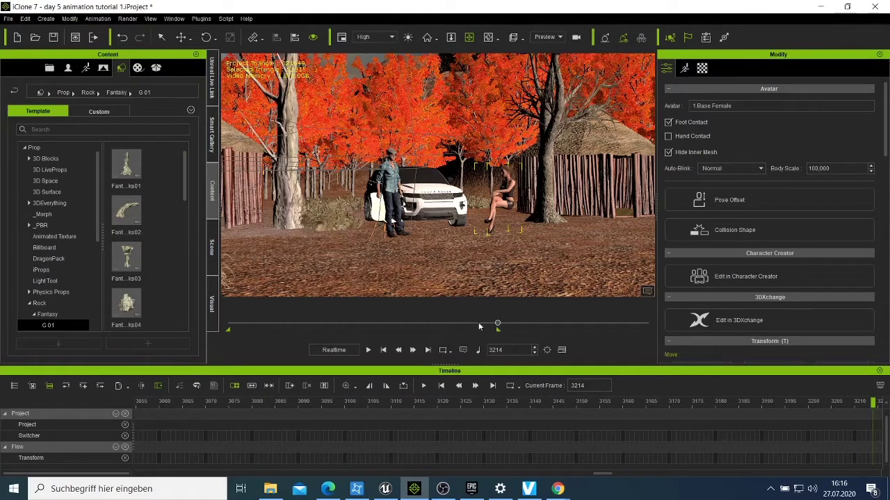
- Move the playhead back to frame 1 and reframe the scene on the hut and tree beside the car
left_click_drag(498, 324, 228, 326)
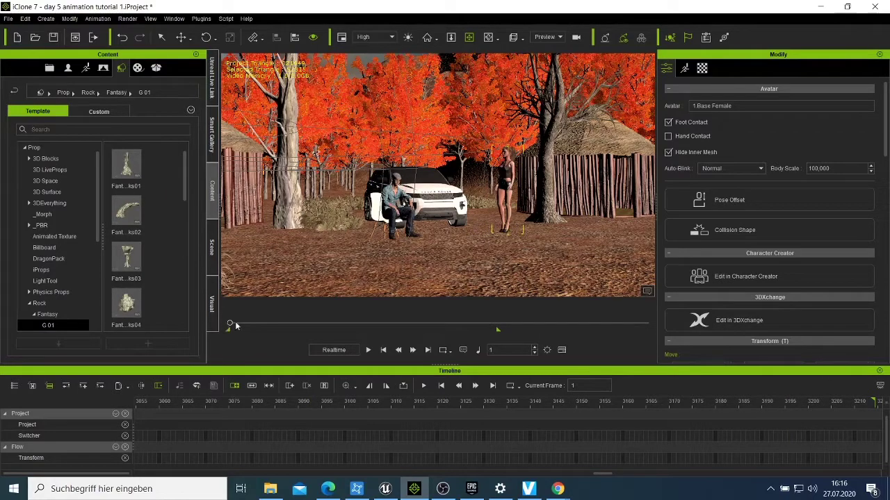
right_click_drag(339, 250, 464, 245)
scroll(482, 257, "up", 2)
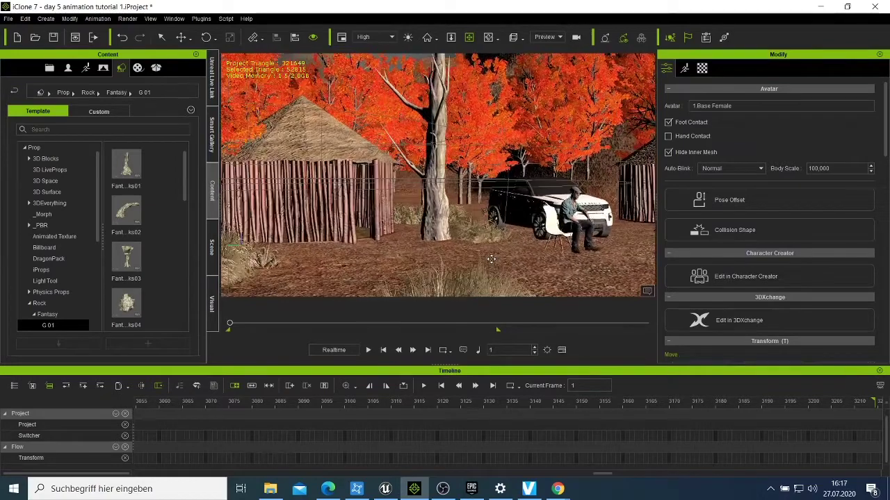
right_click_drag(491, 259, 276, 174)
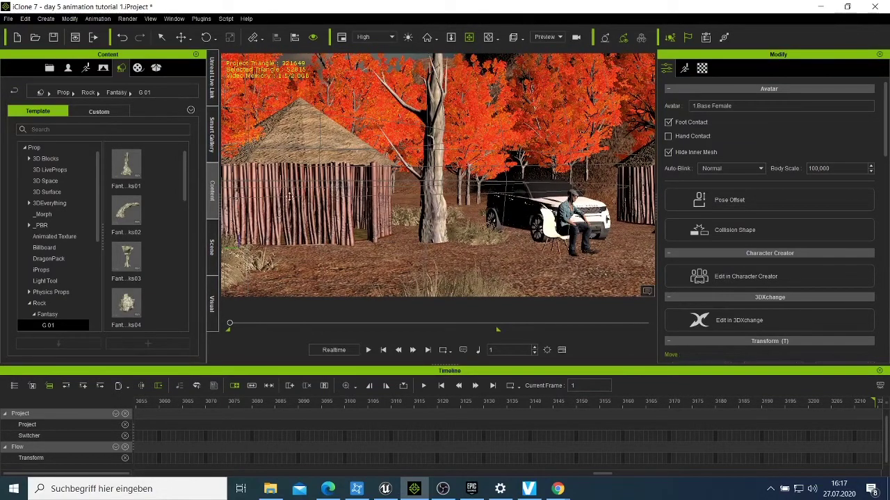
left_click(285, 261)
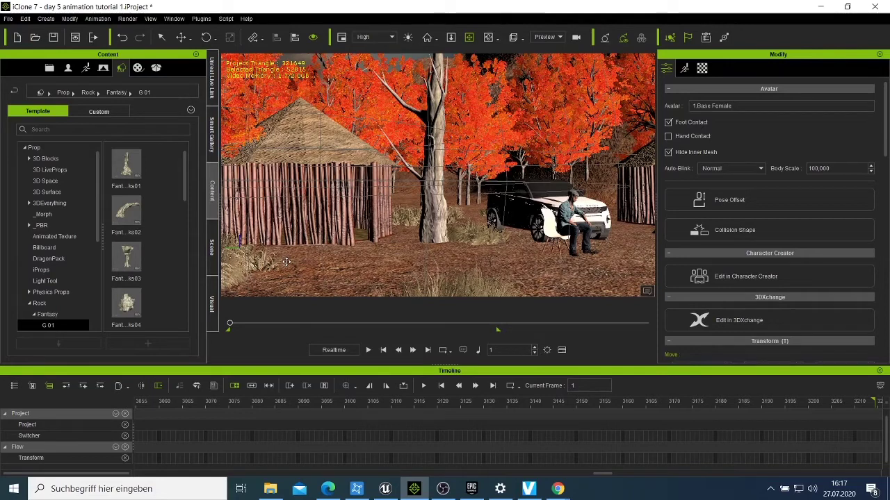
- Add the Fantasy Rocks03 and Fantasy Rocks04 props to the scene near the hut
double_click(137, 260)
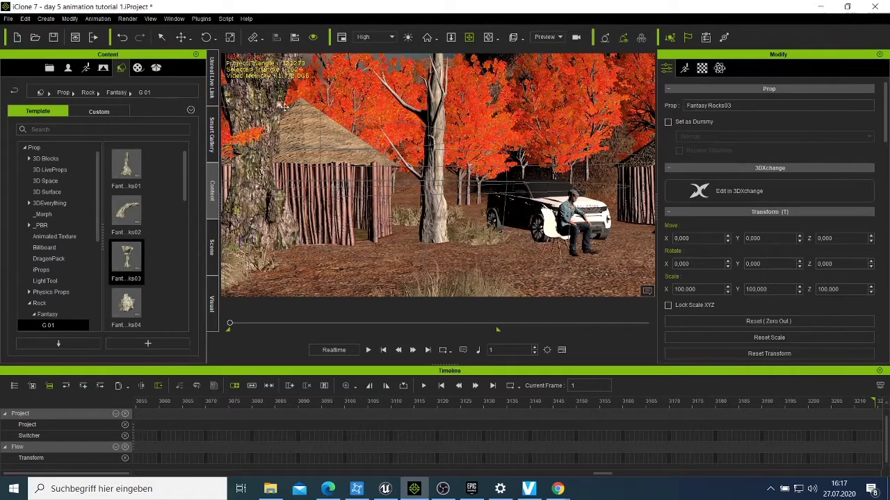
middle_click_drag(353, 243, 351, 254)
double_click(126, 304)
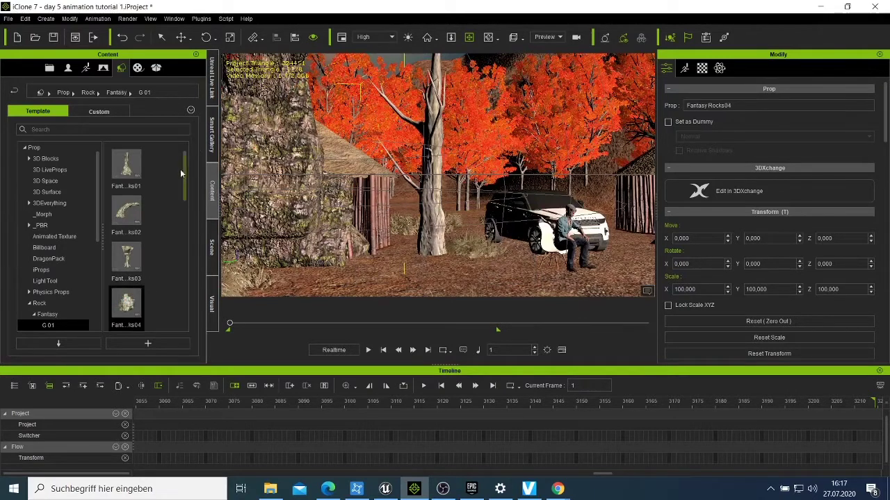
- Add the Fantasy Rocks13 prop from the G 01 set to the scene
left_click_drag(182, 171, 199, 285)
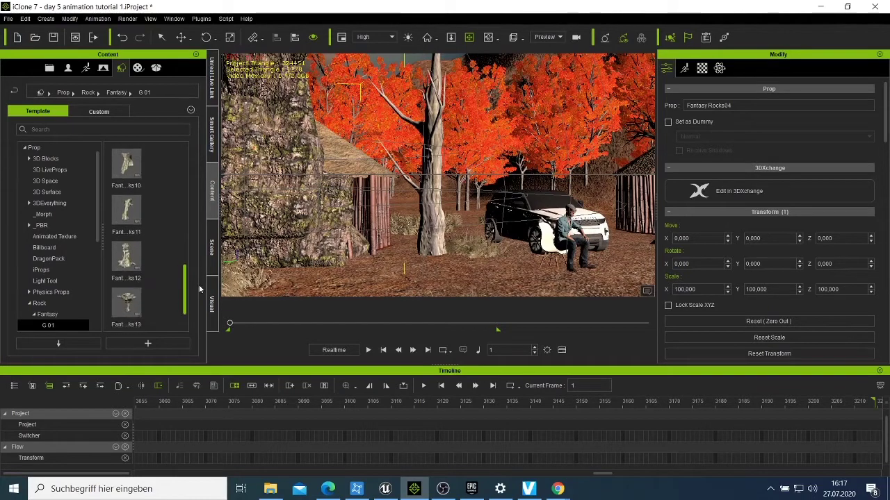
left_click_drag(199, 284, 199, 285)
double_click(134, 301)
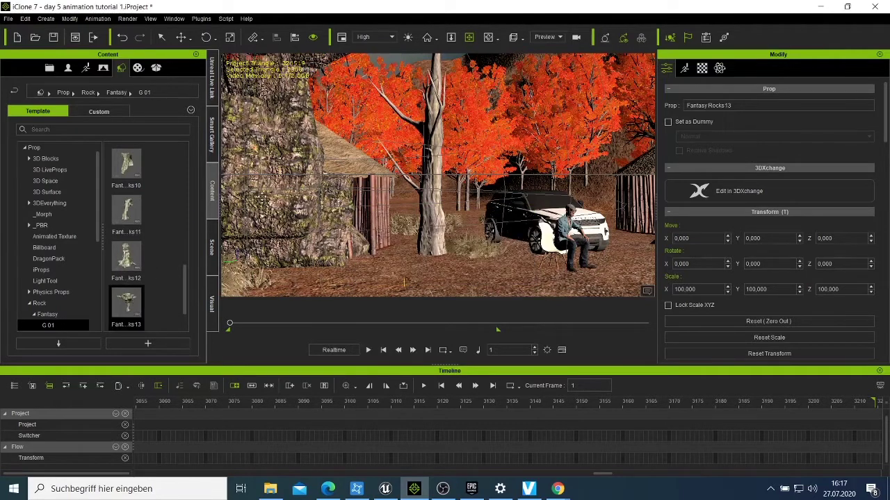
- Shrink the height of the Fantasy Rocks13 prop to a Z scale of about 40
right_click(287, 218)
mouse_move(333, 223)
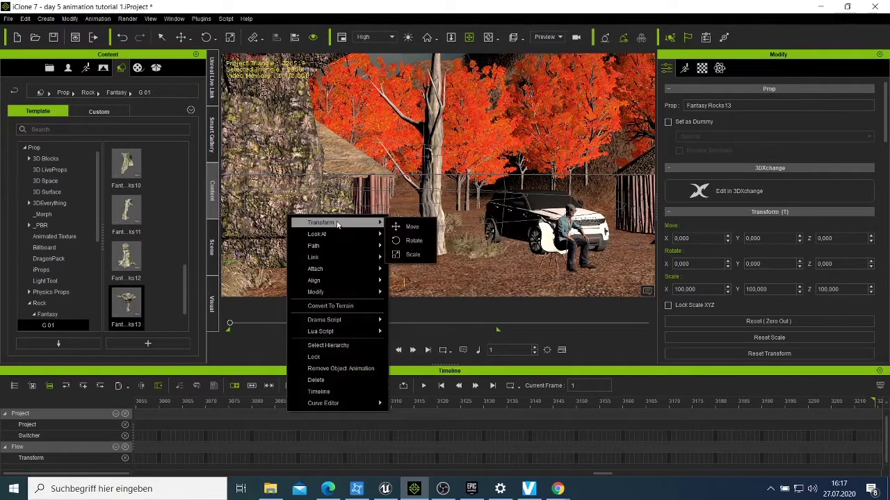
left_click(410, 255)
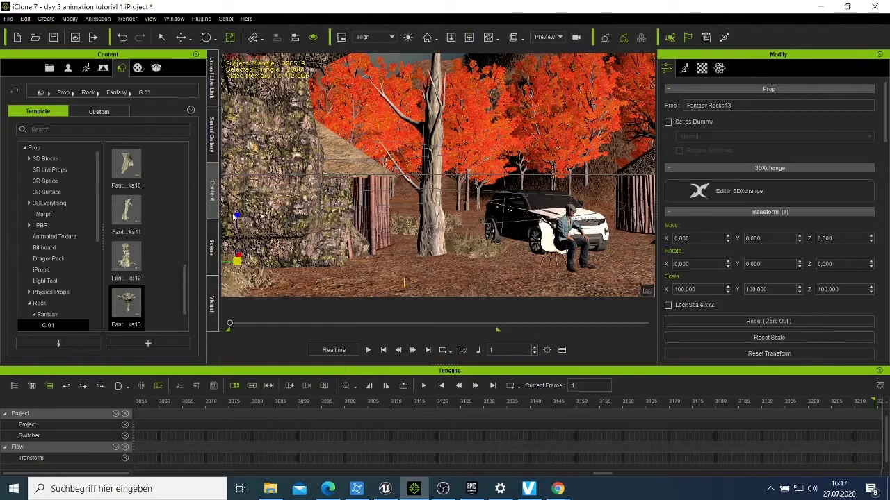
left_click_drag(235, 216, 233, 300)
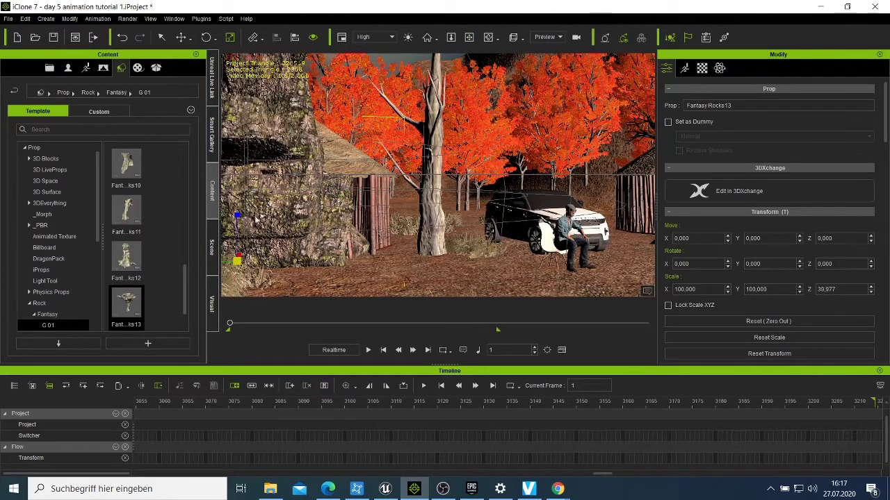
- Delete the Fantasy Rocks13 and Fantasy Rocks04 props from the scene
right_click(260, 132)
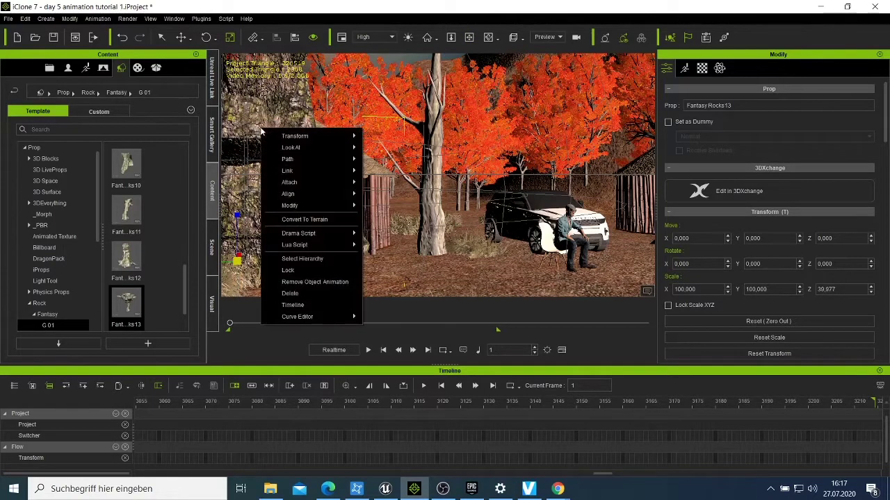
left_click(286, 293)
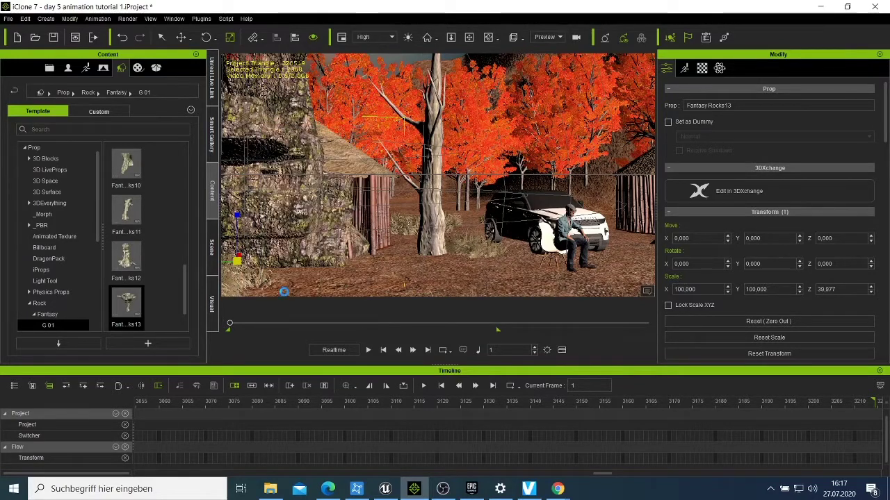
left_click(281, 168)
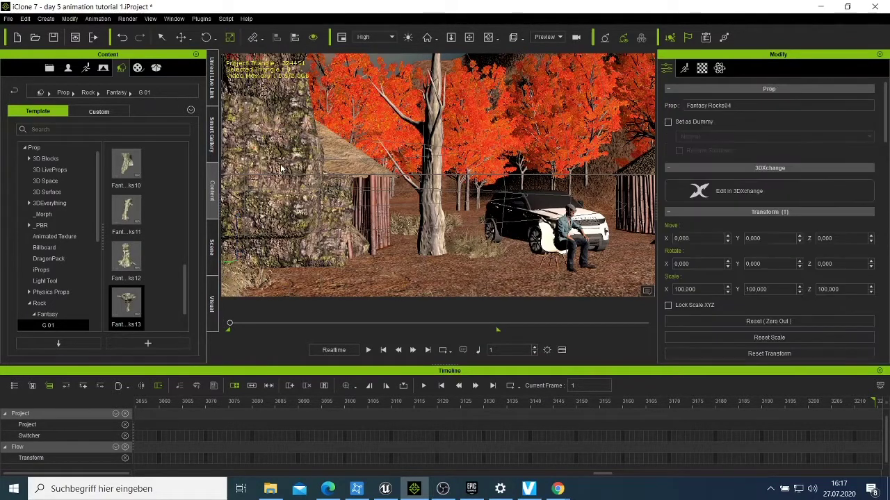
right_click(281, 169)
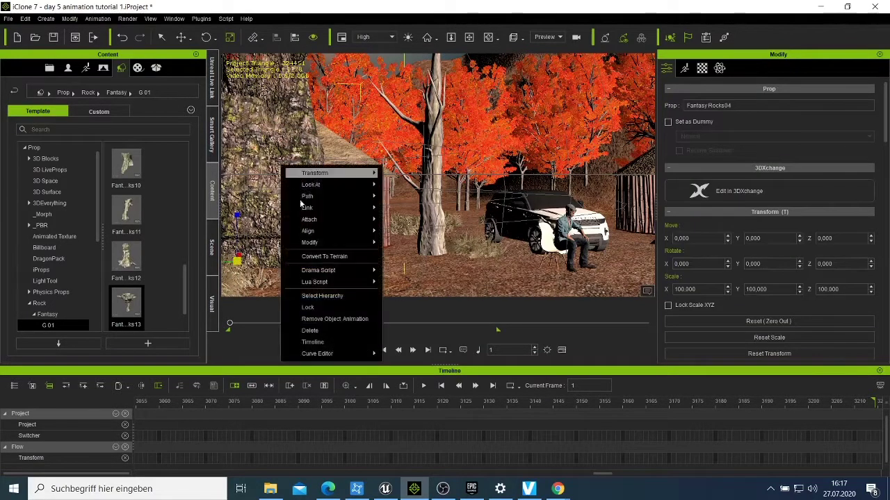
left_click(325, 330)
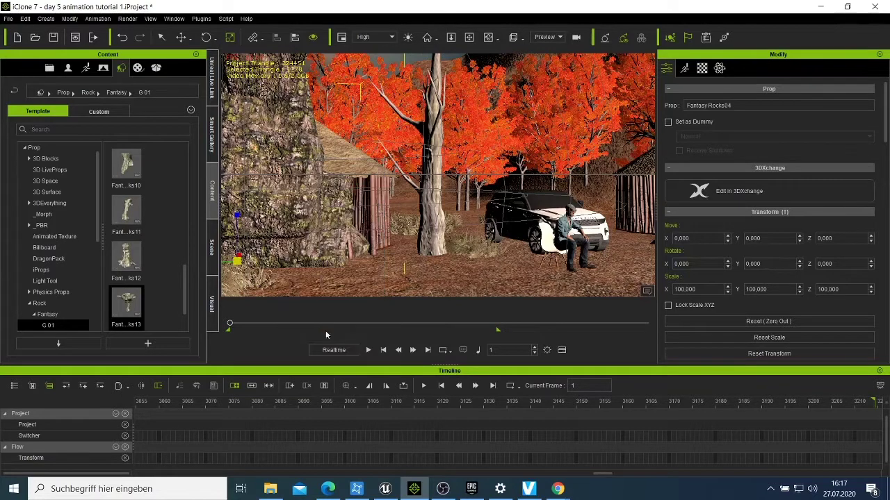
- Flatten the Fantasy Rocks03 prop to a Z scale of about 28.6 and rotate it to about -71.7 on Z
left_click(256, 138)
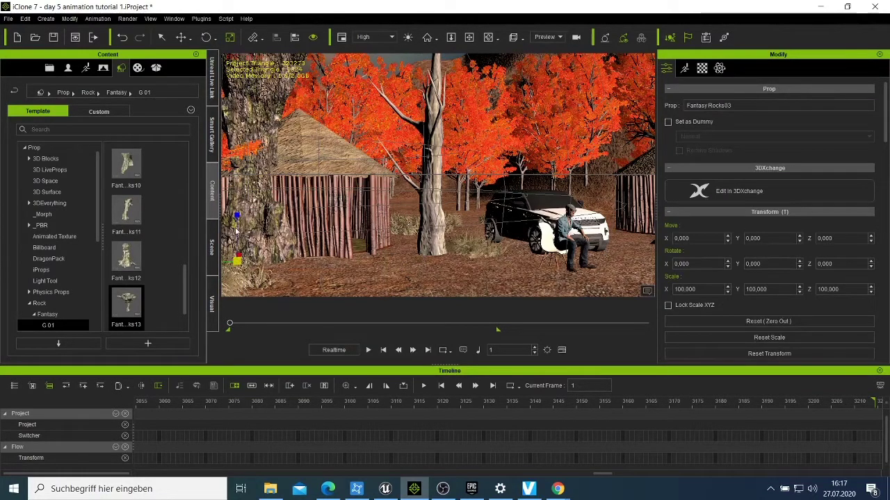
left_click_drag(235, 216, 247, 328)
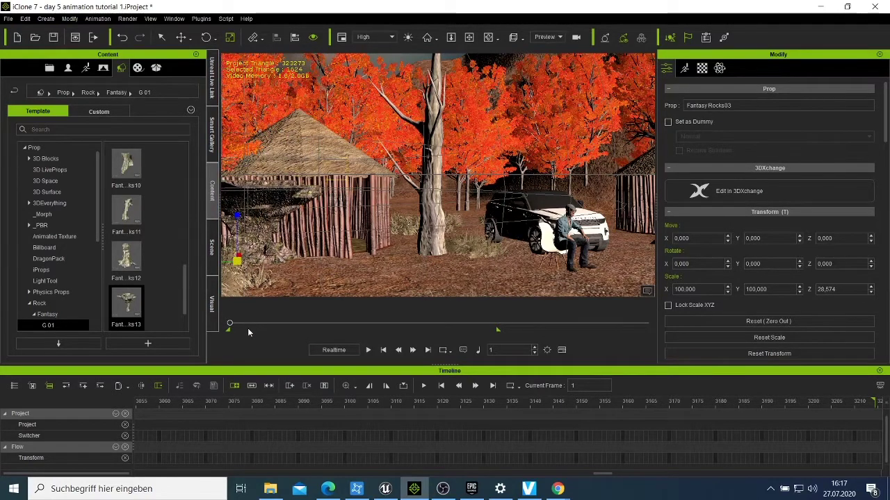
right_click(250, 253)
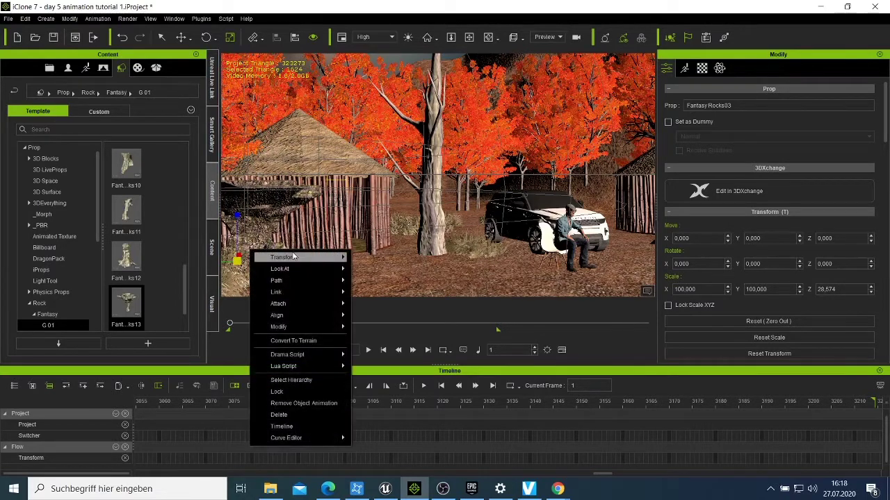
mouse_move(295, 257)
left_click(373, 278)
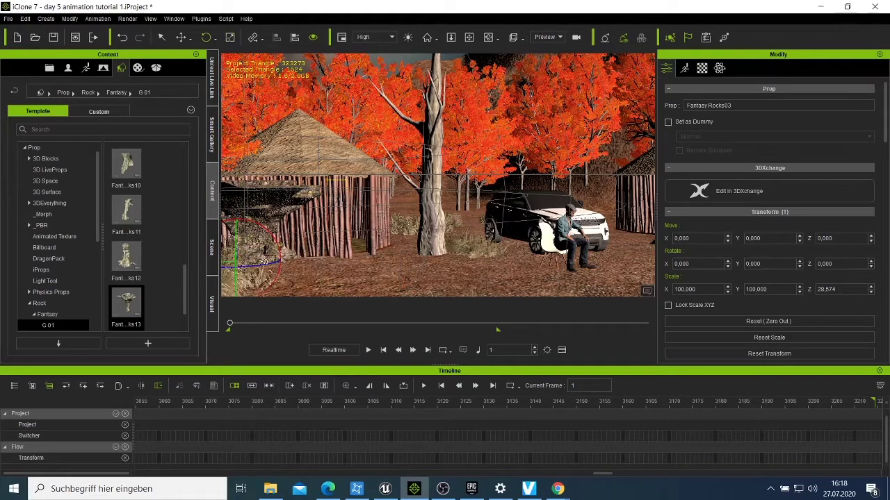
left_click_drag(266, 264, 233, 268)
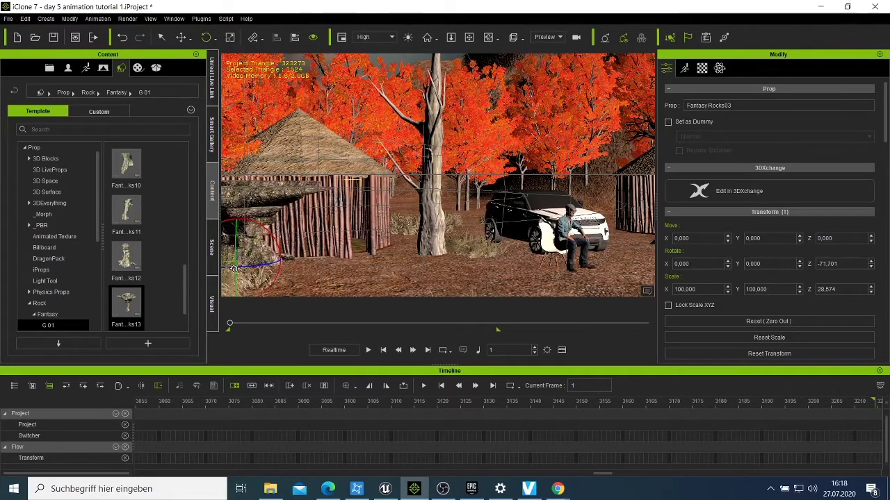
- Move the Fantasy Rocks03 prop across the set to beside the car, at about Y -1026 and Z -45
right_click(253, 214)
left_click(382, 226)
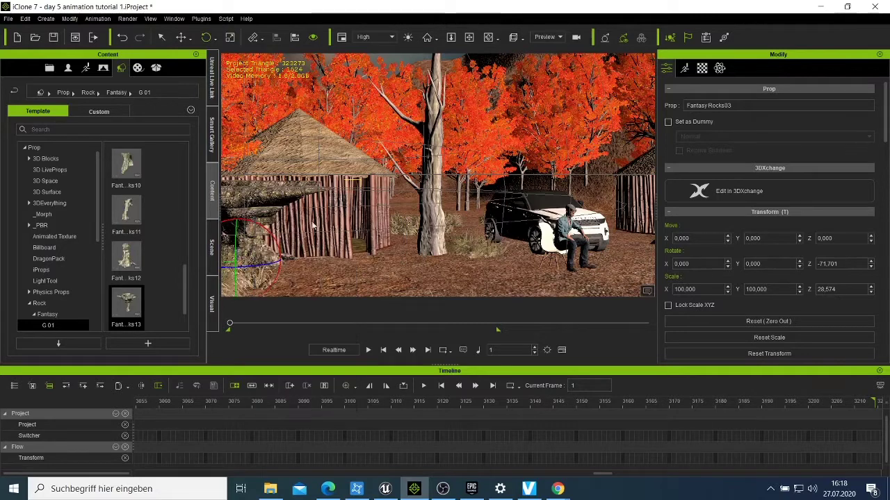
key("w")
left_click_drag(226, 247, 613, 249)
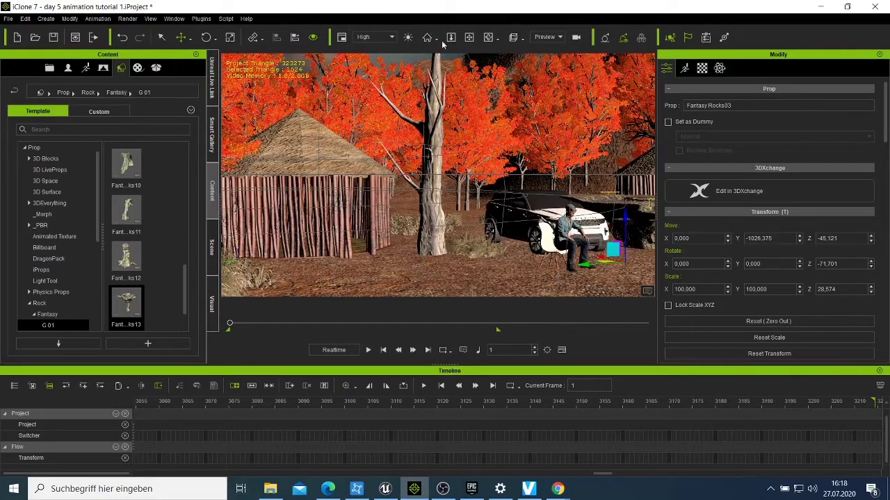
- Move the Fantasy Rocks03 prop out in front of the car and seated man, to about X -345 and Z -52
left_click(489, 37)
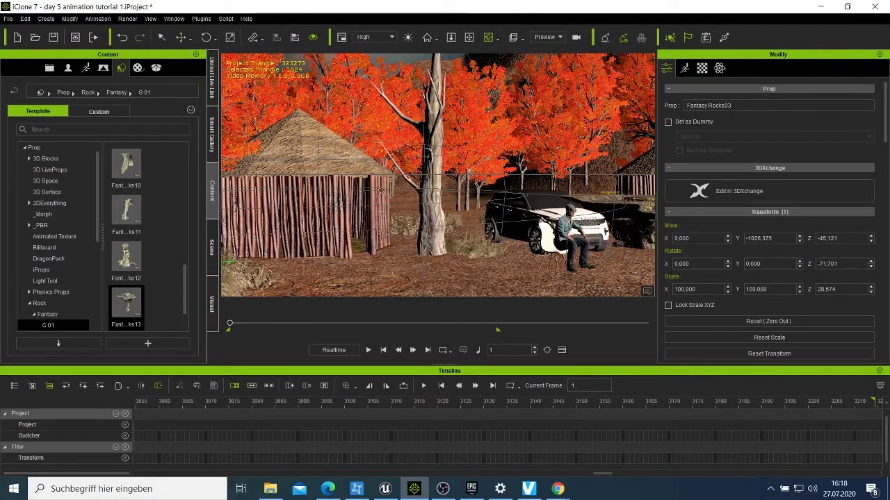
left_click_drag(381, 189, 432, 194)
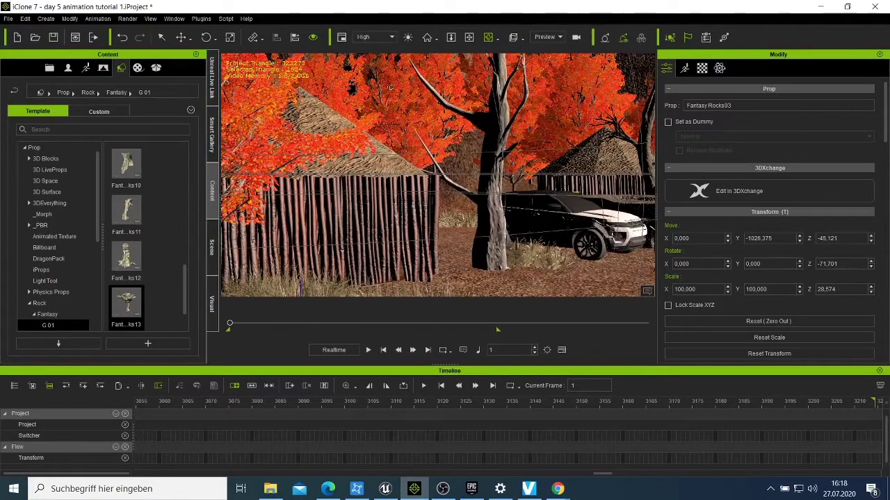
left_click(469, 37)
left_click_drag(467, 217, 324, 217)
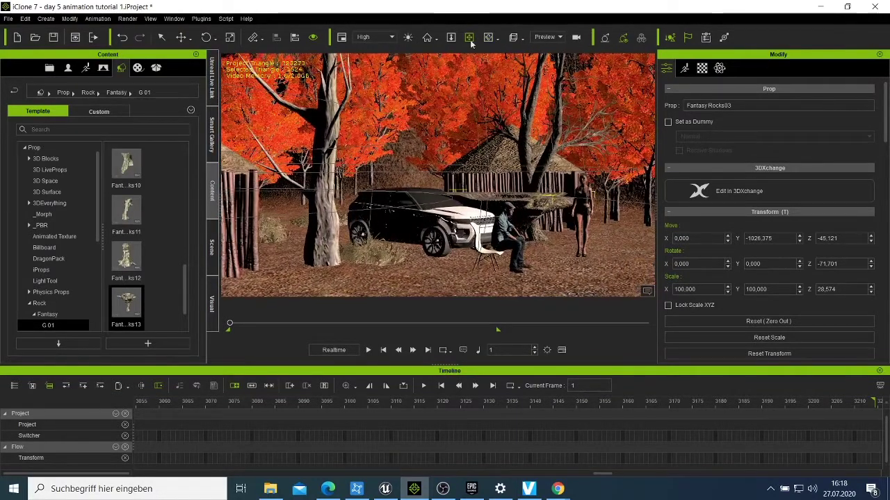
left_click_drag(361, 262, 530, 203)
right_click(523, 203)
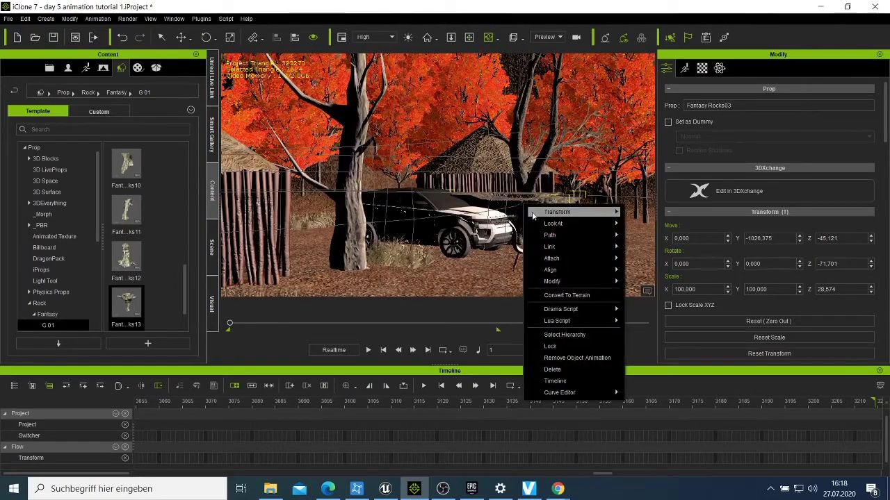
key("Escape")
key("w")
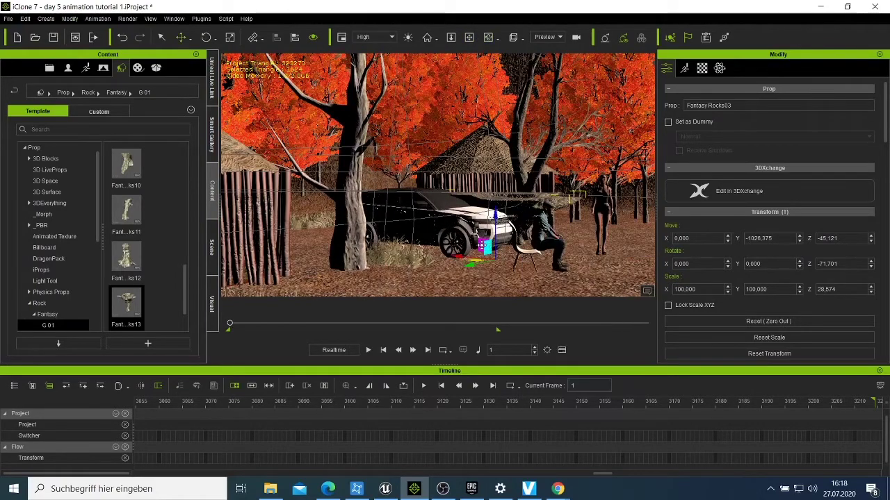
left_click_drag(480, 240, 597, 258)
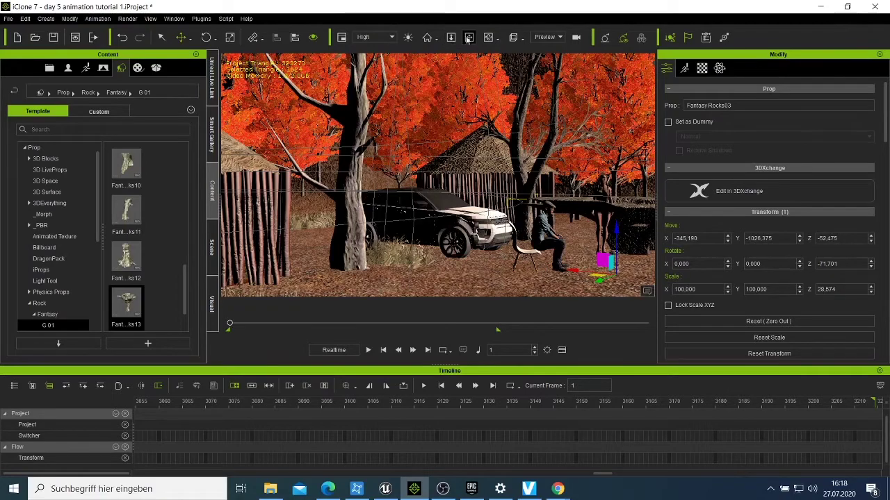
- Move the Fantasy Rocks03 prop between the seated man and the woman, to about Y -755 and Z -51
left_click(488, 37)
right_click_drag(447, 258, 390, 232)
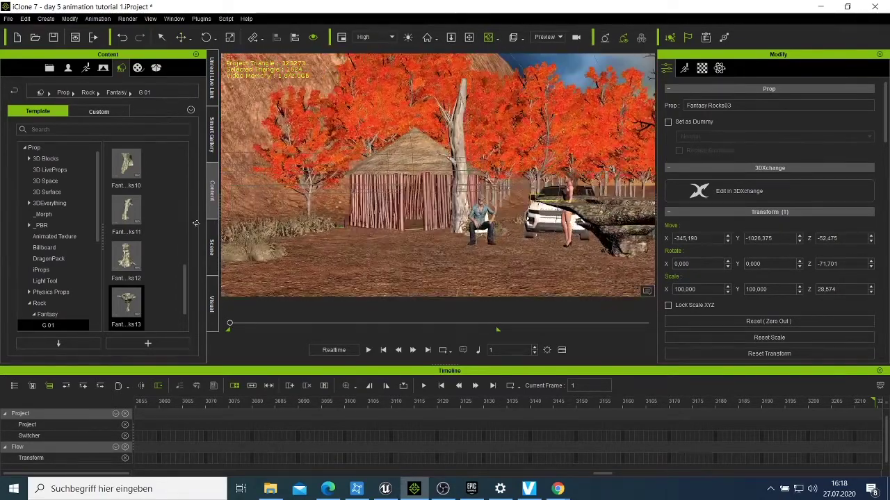
right_click(612, 234)
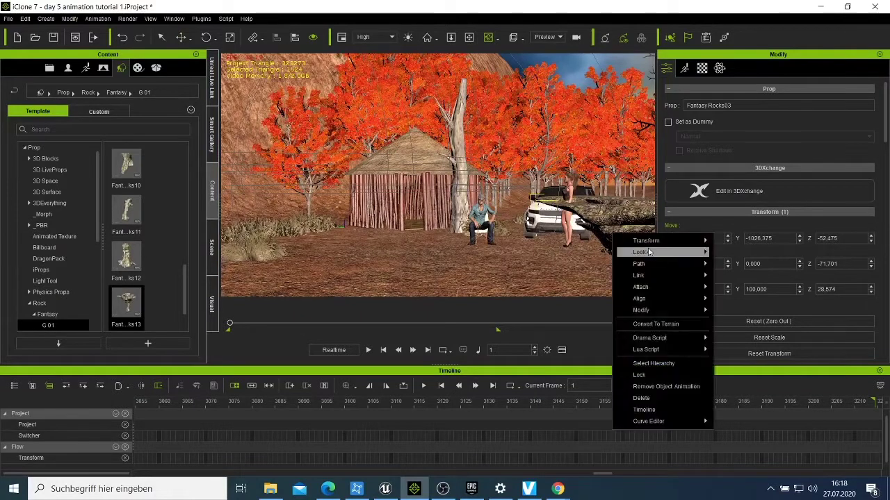
mouse_move(667, 240)
left_click(730, 245)
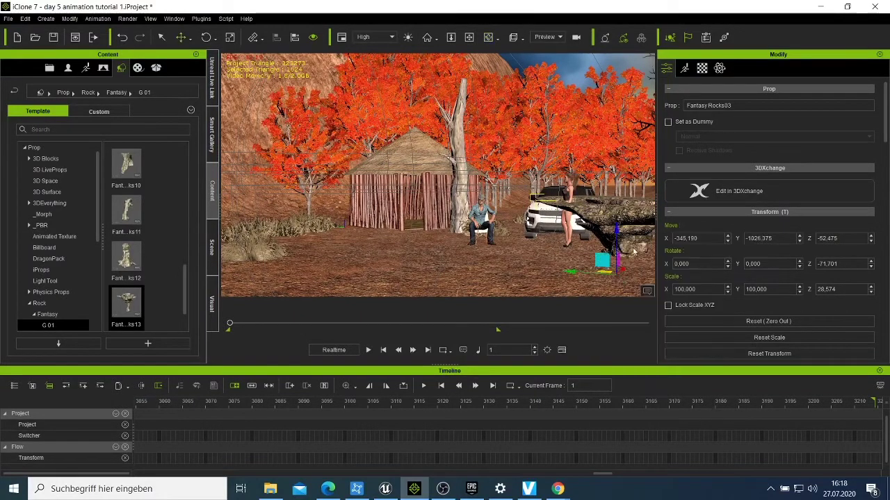
left_click_drag(608, 260, 504, 255)
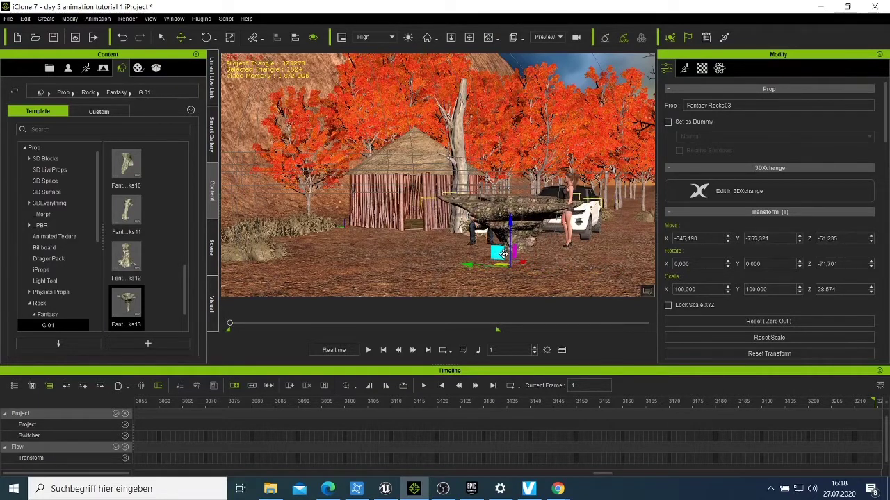
- Scale the Fantasy Rocks03 prop down to about 50.6 on X and 21.3 on Z, and remove its object animation
right_click(518, 226)
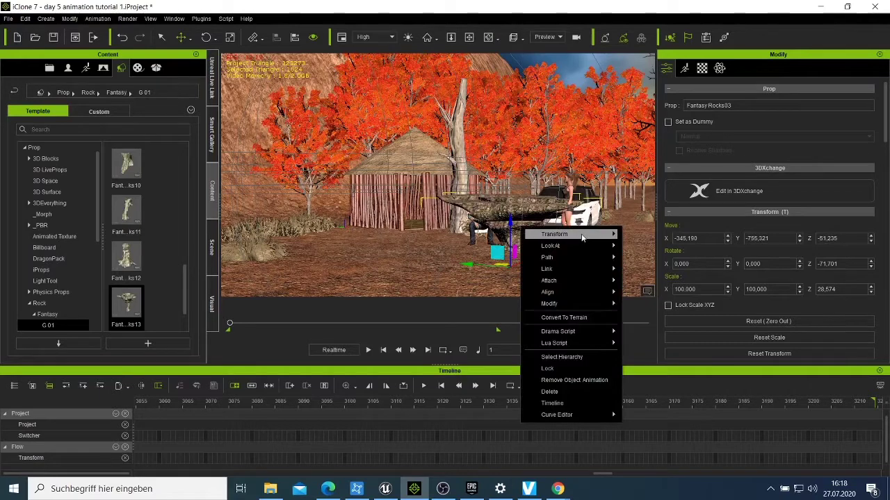
mouse_move(584, 234)
left_click(646, 254)
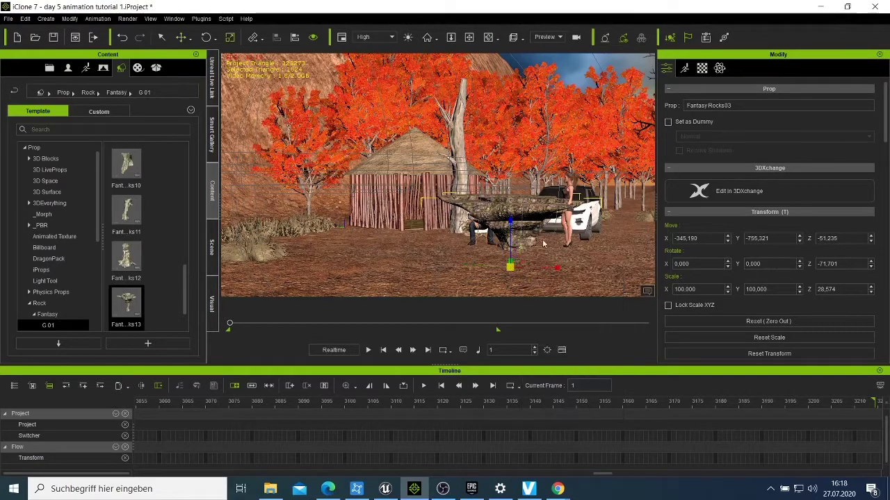
left_click_drag(555, 266, 532, 267)
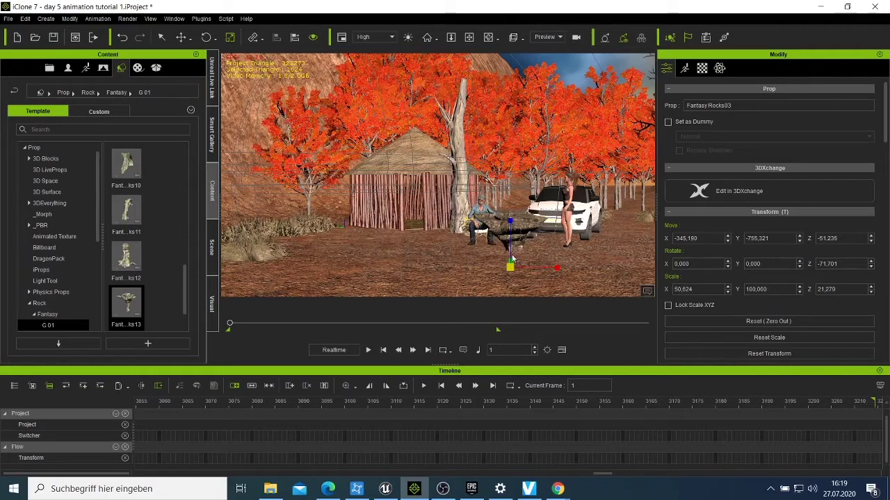
right_click(520, 239)
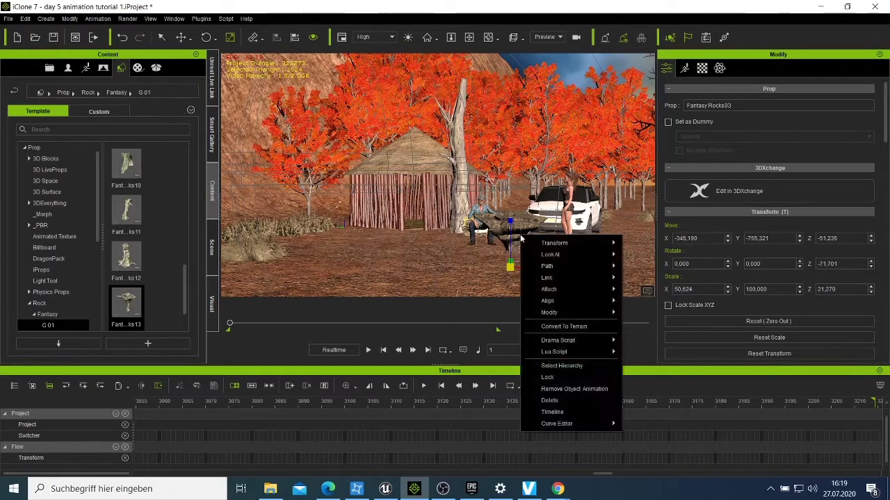
left_click(561, 390)
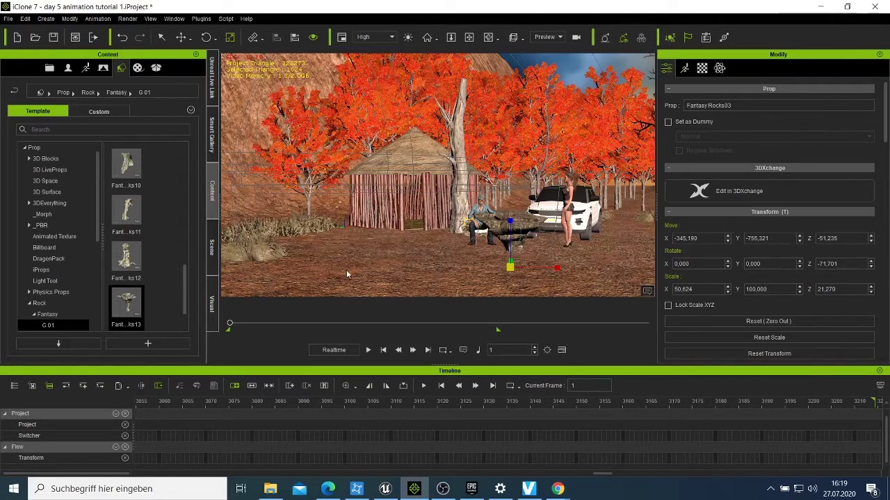
- Add the Ball lamp from the Light Tool props to the scene
left_click(64, 281)
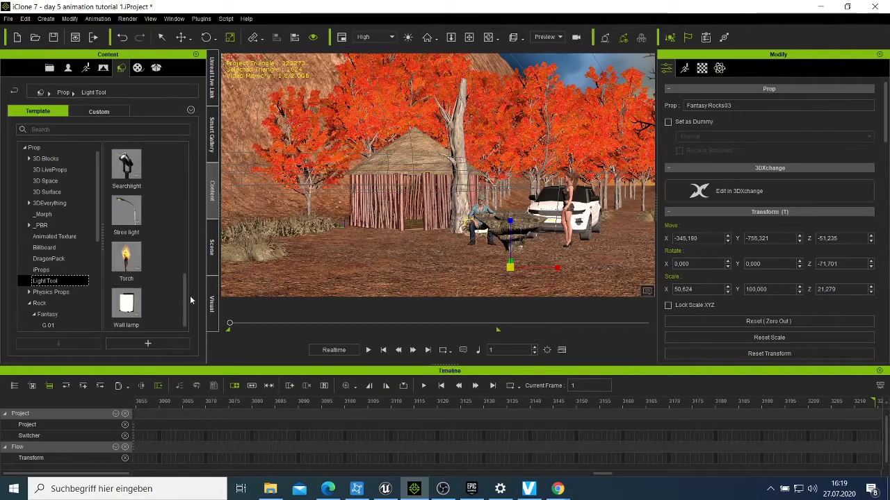
left_click_drag(184, 295, 199, 165)
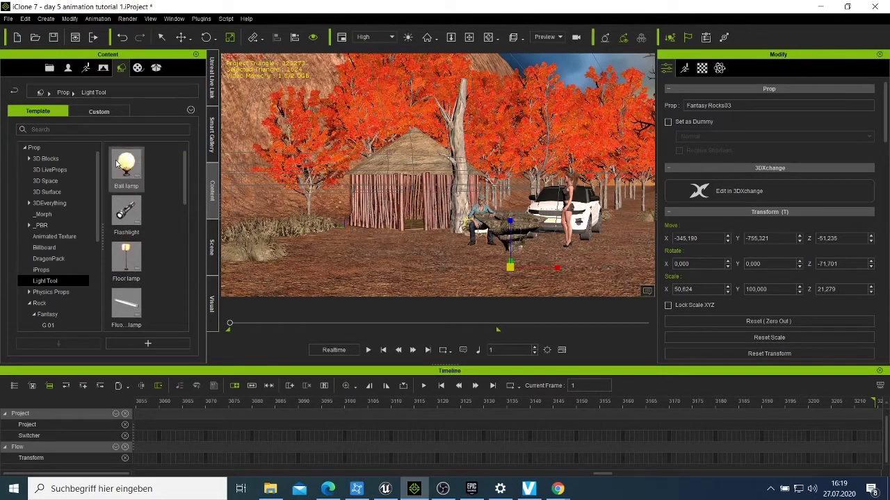
left_click(390, 272)
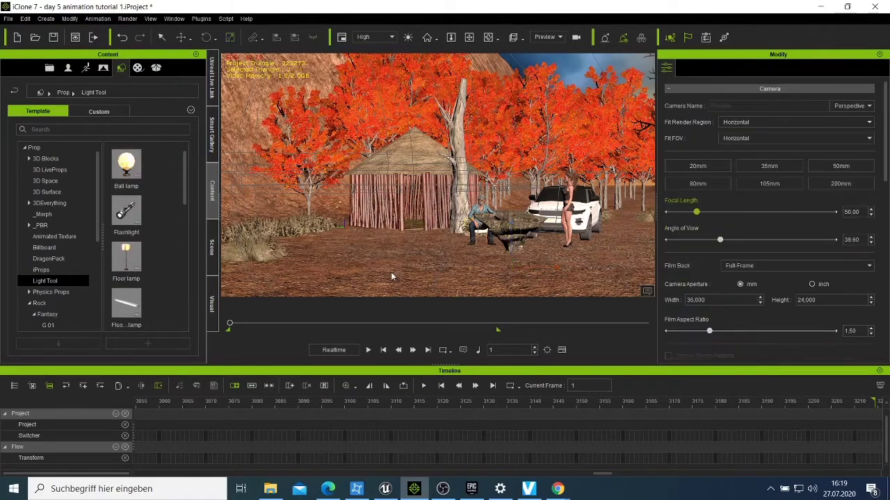
double_click(138, 179)
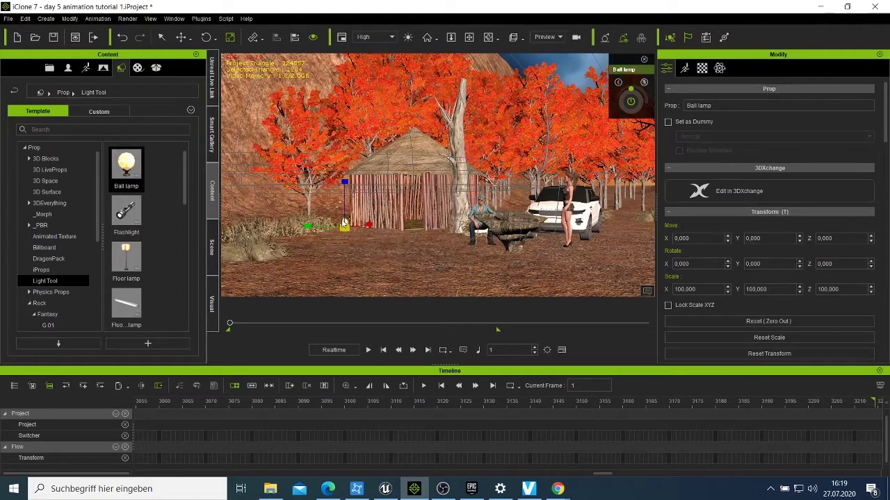
- Move the Ball lamp away from the hut toward the car, to about Y -661 and Z 87
right_click(344, 227)
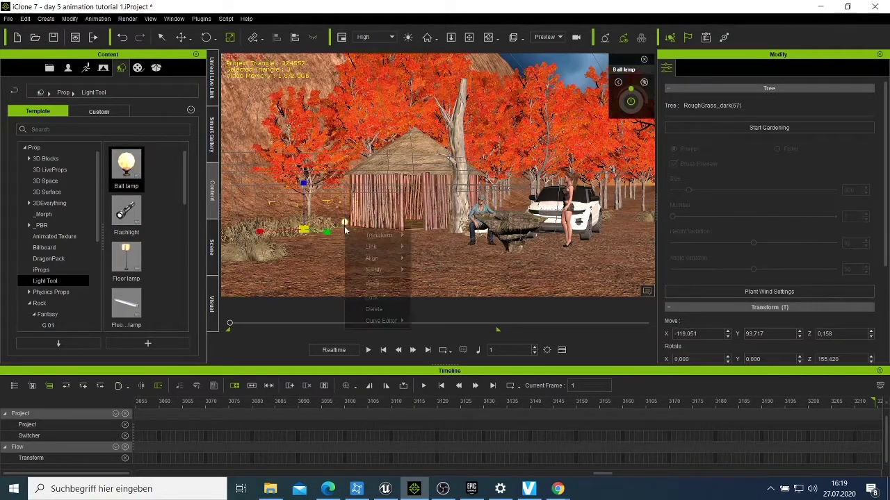
left_click(340, 224)
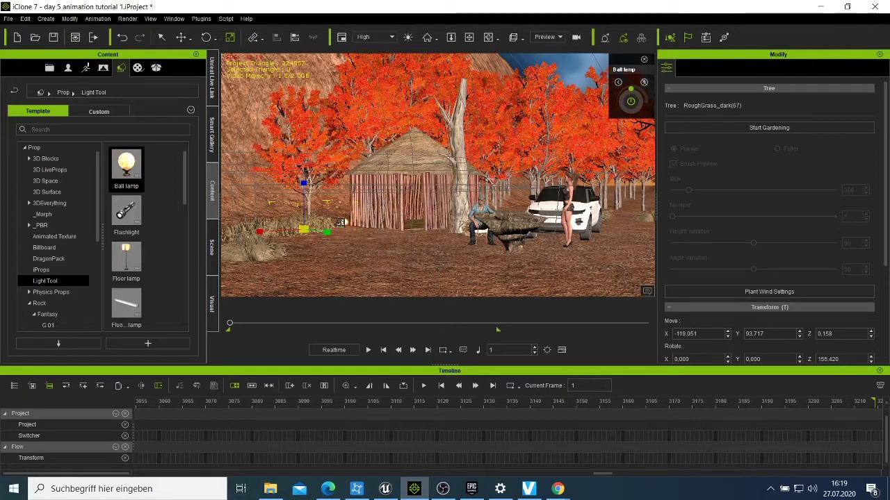
left_click(346, 227)
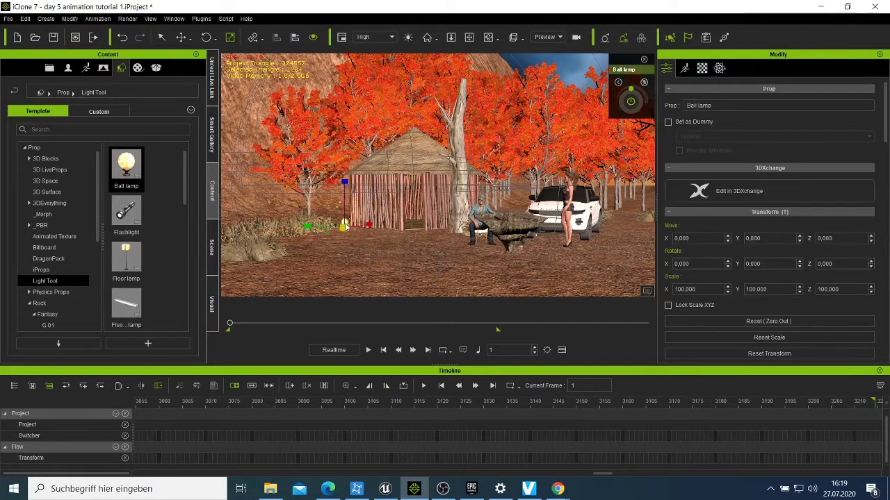
right_click(345, 227)
mouse_move(438, 234)
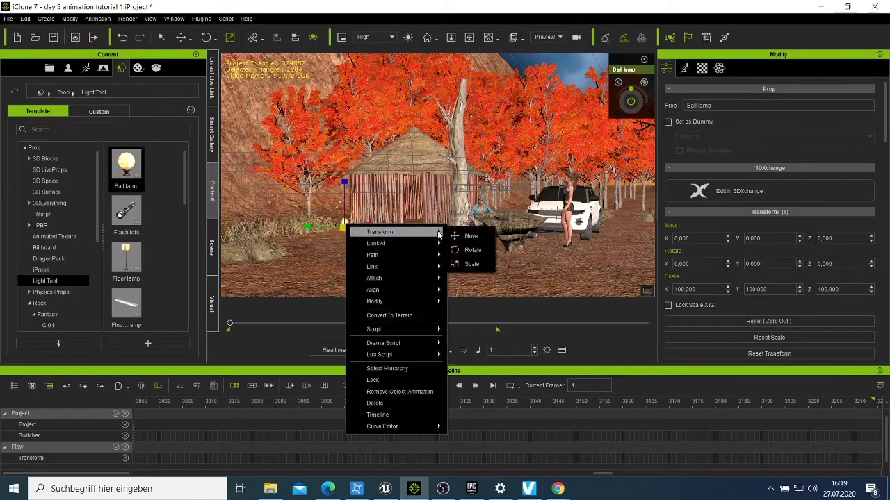
left_click(469, 237)
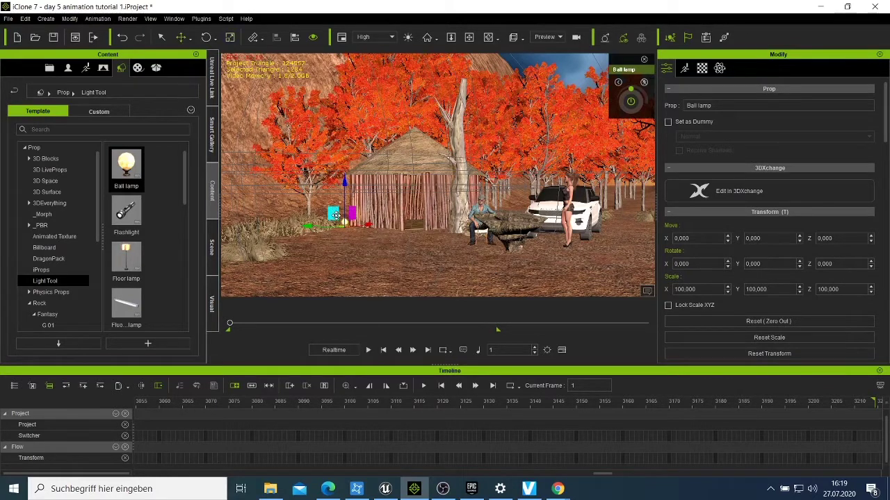
left_click_drag(336, 216, 505, 195)
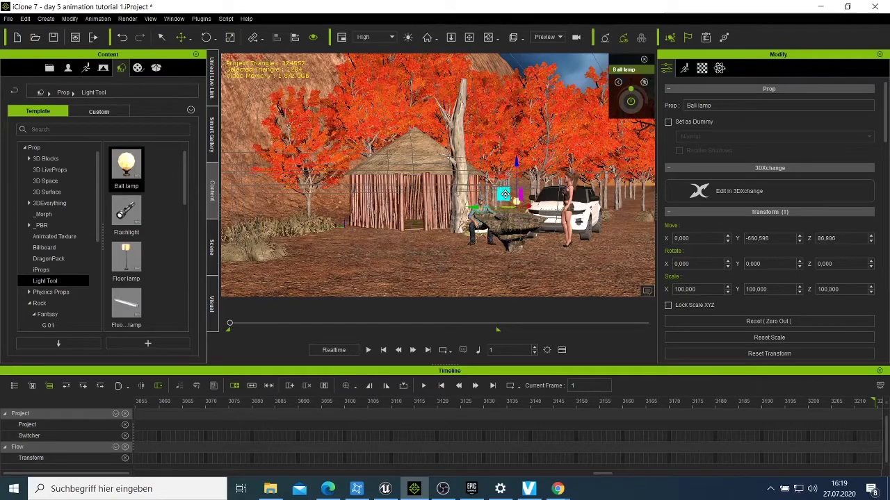
- Lower the Ball lamp and shift it toward the bare tree trunk, to about Y -598 and Z 53
left_click(486, 38)
right_click_drag(451, 265, 633, 235)
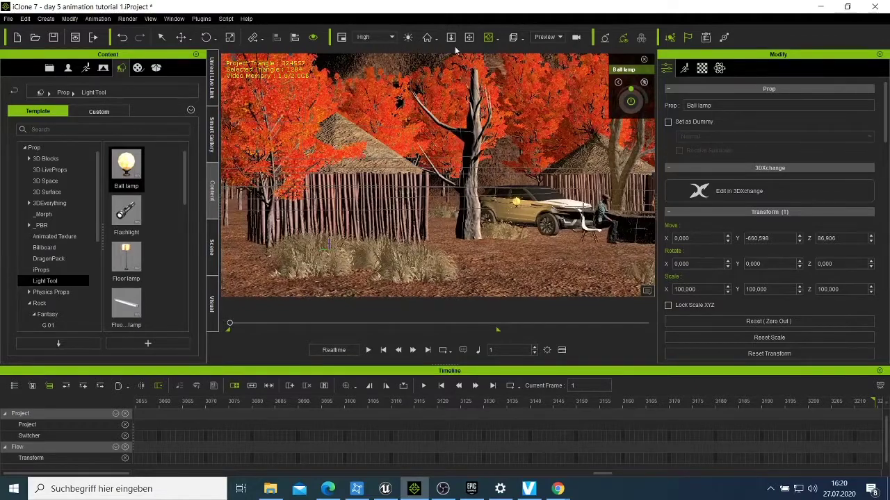
left_click(468, 38)
left_click_drag(557, 270, 473, 191)
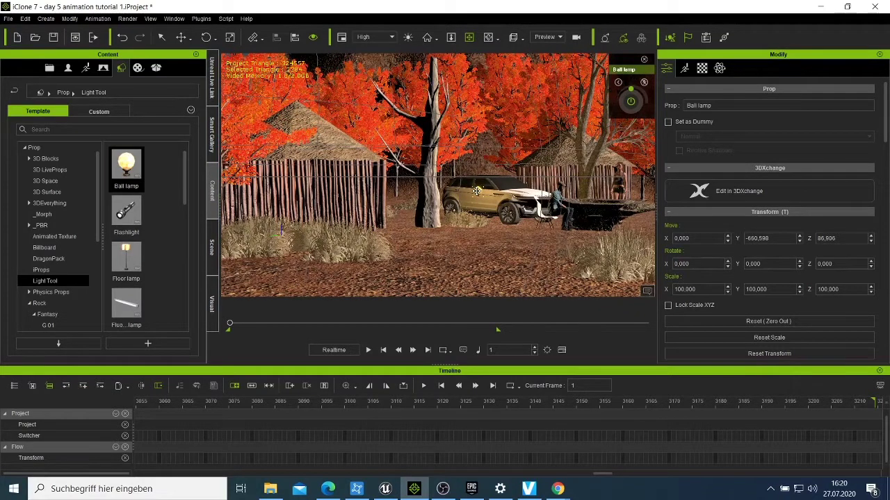
right_click(476, 191)
mouse_move(549, 200)
left_click(598, 201)
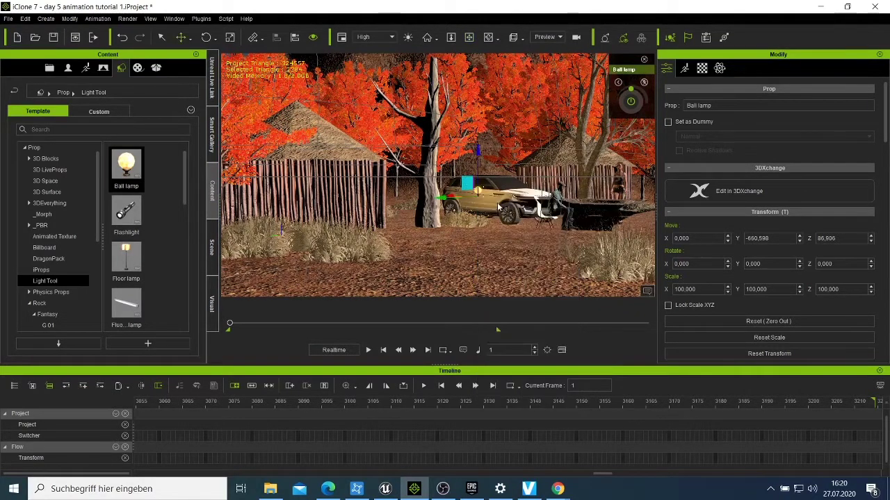
left_click_drag(465, 185, 449, 198)
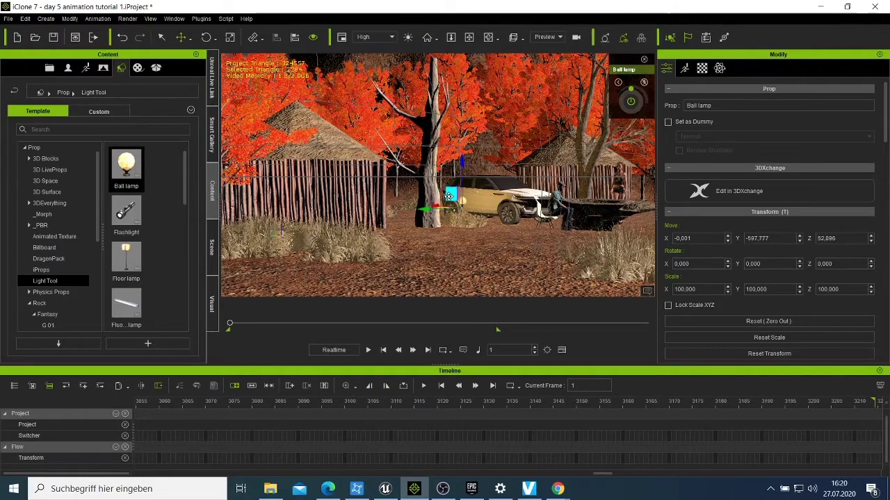
- Move the Ball lamp beside the seated man to about X -449 and Z 82, and turn its light dial up slightly
left_click(488, 37)
right_click_drag(473, 263, 460, 202)
right_click(460, 202)
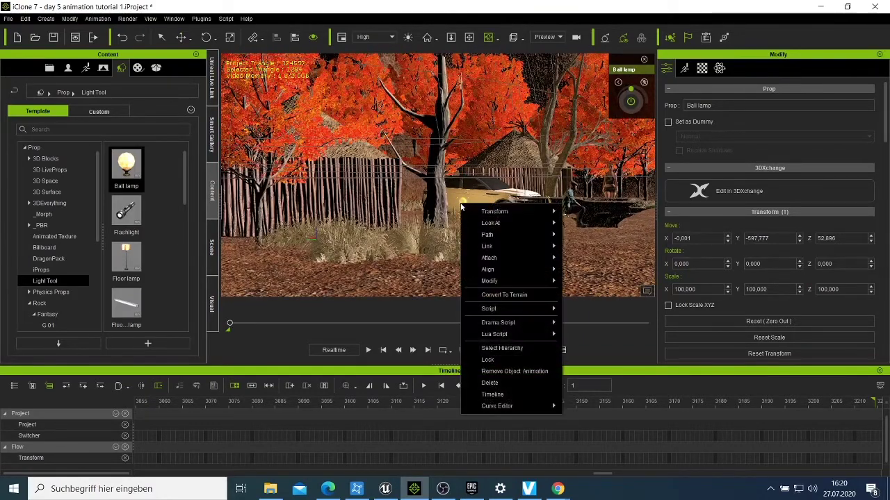
mouse_move(505, 214)
left_click(583, 217)
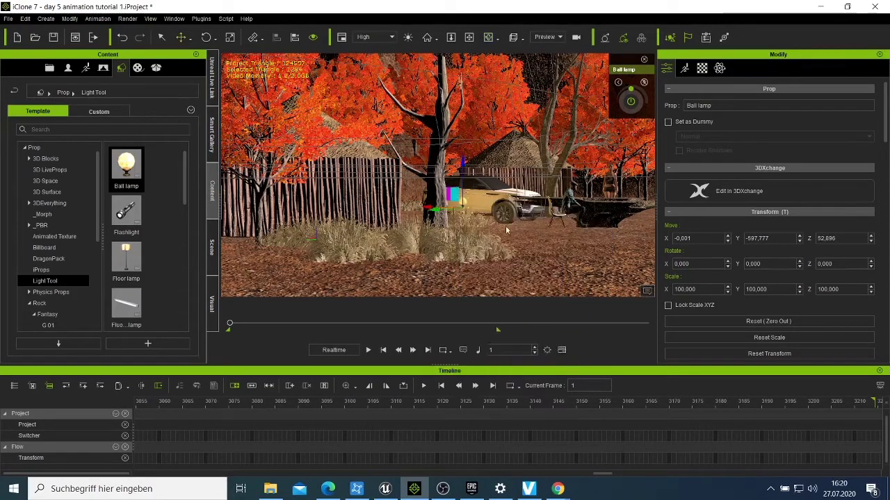
left_click_drag(447, 194, 578, 190)
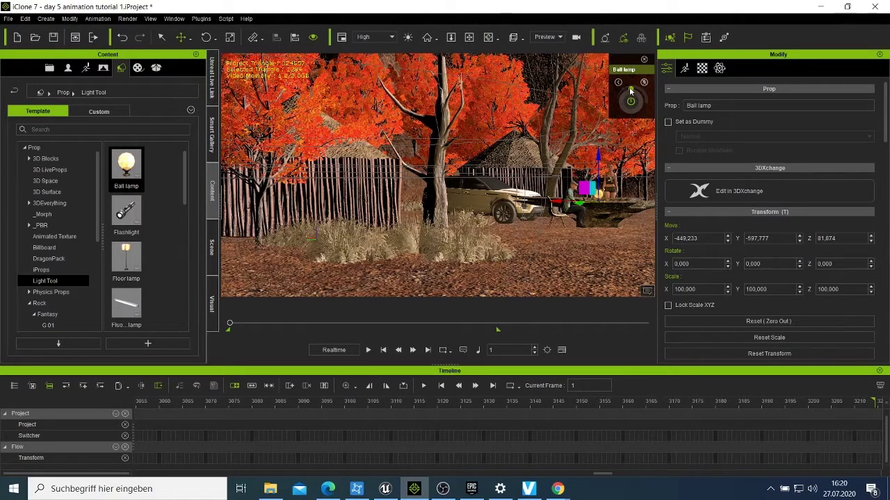
mouse_move(630, 90)
left_mouse_down()
mouse_move(652, 105)
mouse_move(616, 101)
mouse_move(632, 101)
left_mouse_up()
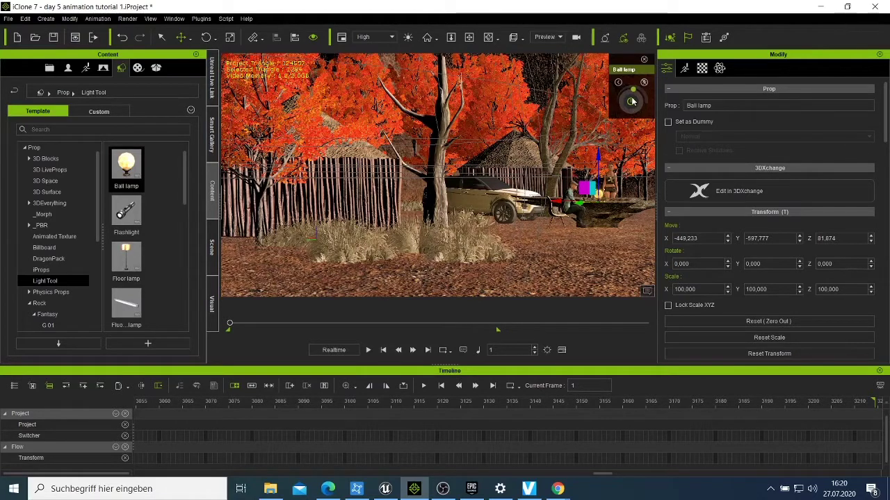
left_click_drag(632, 102, 635, 100)
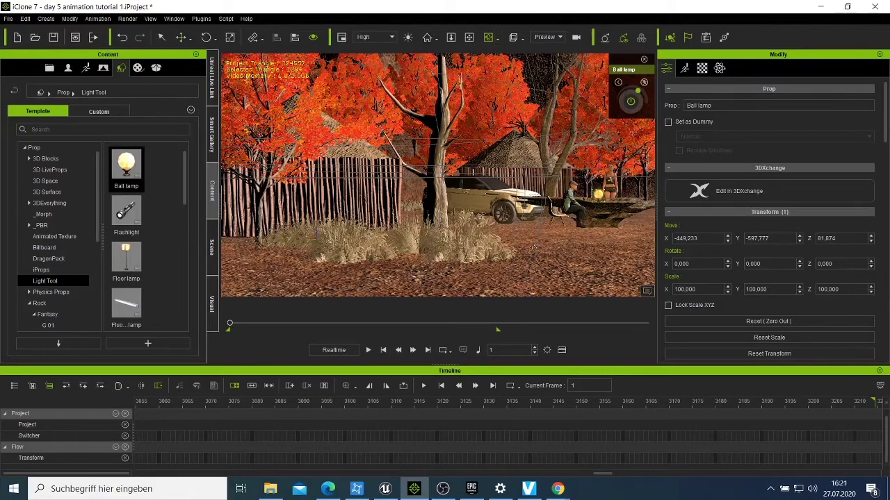
- Move the Ball lamp sideways from the hut to the rock table, to about Y -794 and Z 85
right_click_drag(532, 247, 233, 255)
left_click(469, 37)
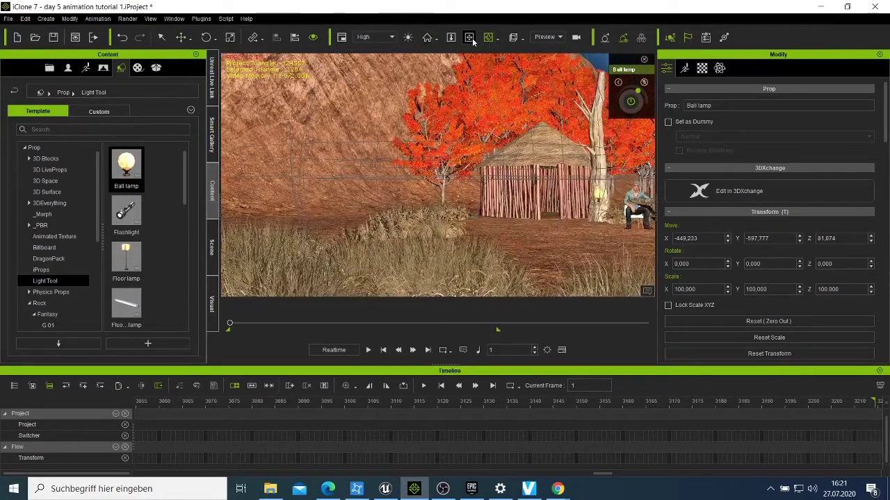
left_click_drag(544, 214, 451, 195)
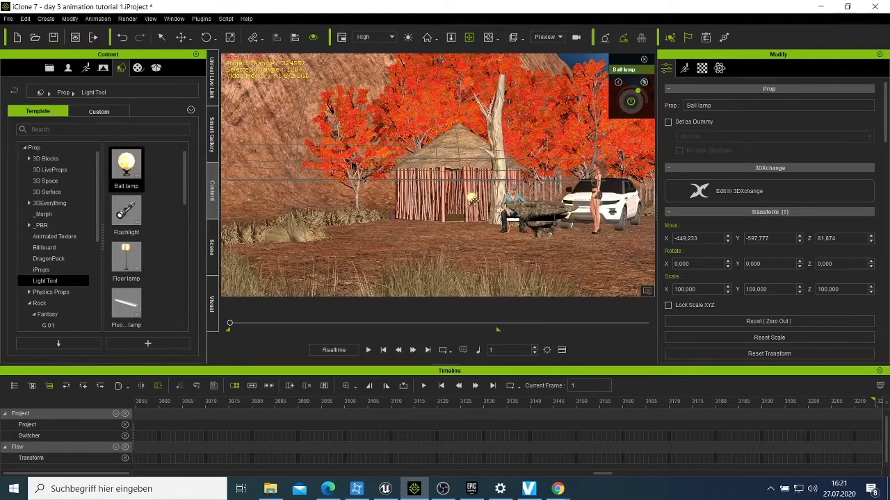
right_click(473, 199)
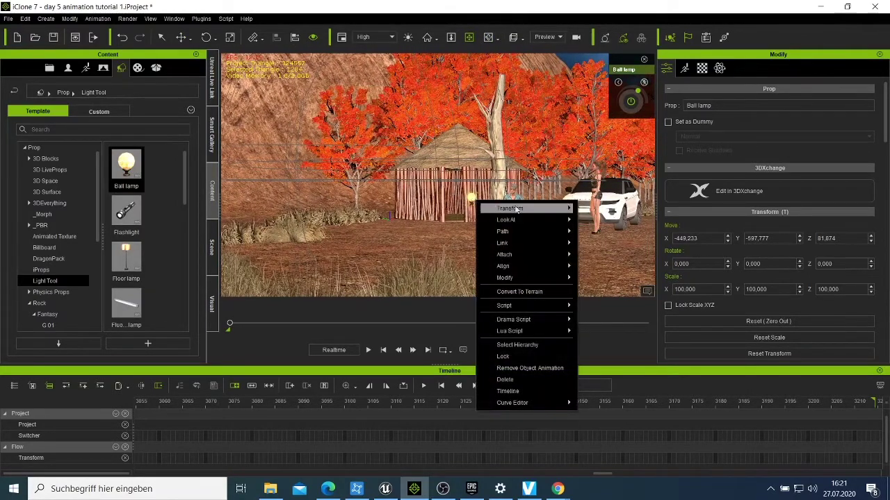
mouse_move(517, 210)
left_click(588, 216)
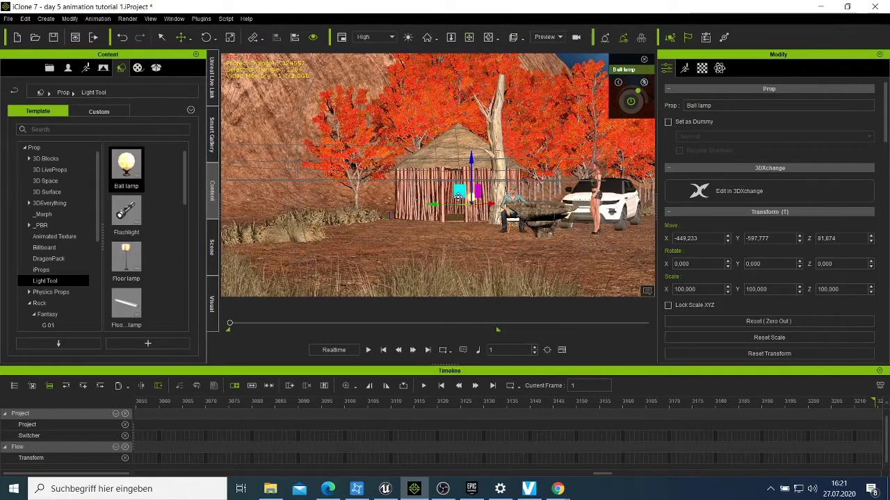
left_click_drag(470, 193, 537, 195)
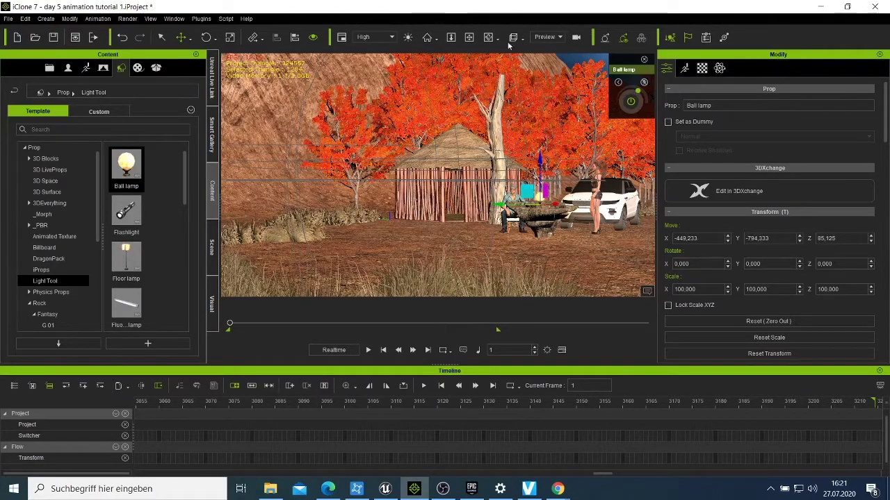
- Shift the Ball lamp onto the rock table between the man and woman, to about X -373 and Z 83
left_click(489, 37)
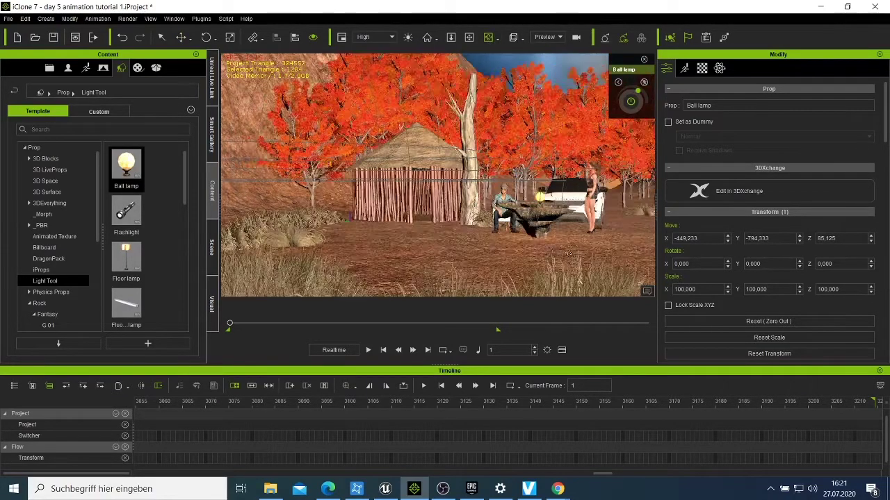
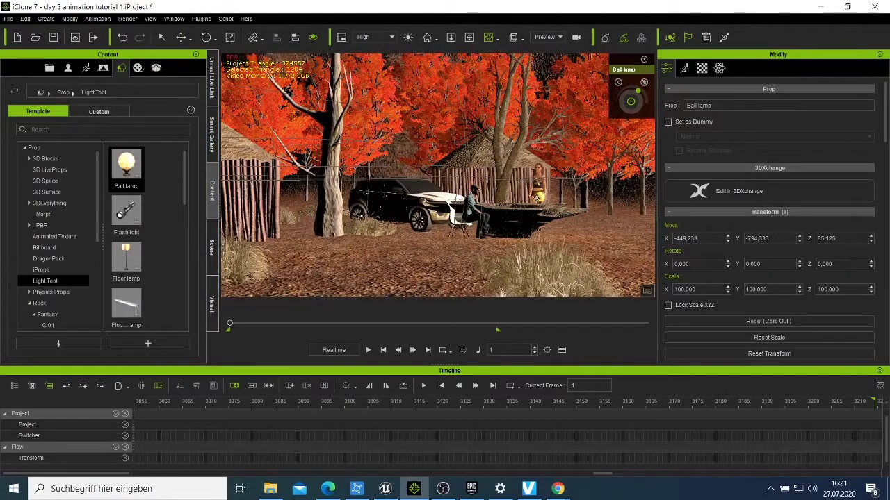
right_click(536, 198)
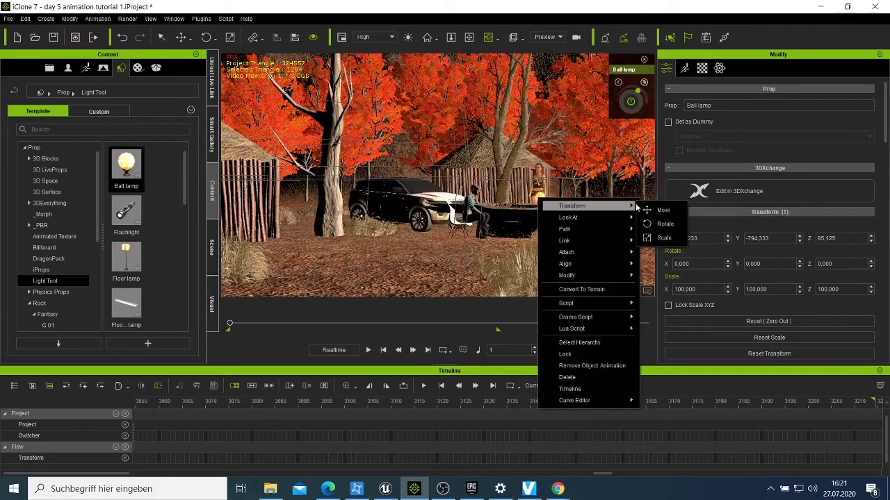
left_click(658, 210)
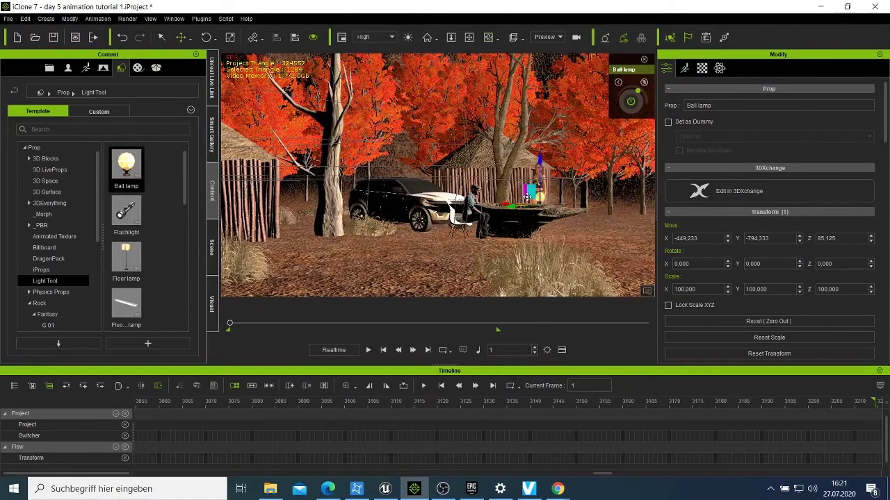
left_click_drag(523, 197, 501, 193)
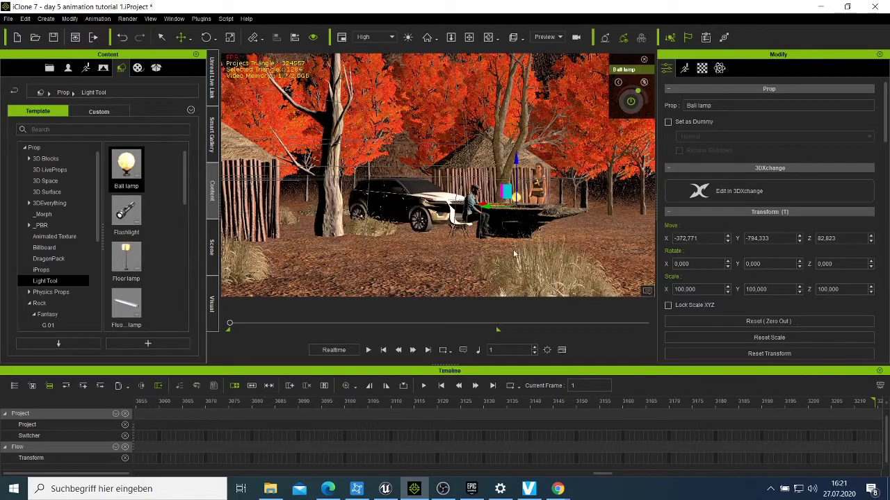
- Remove the Ball lamp's object animation
left_click(489, 37)
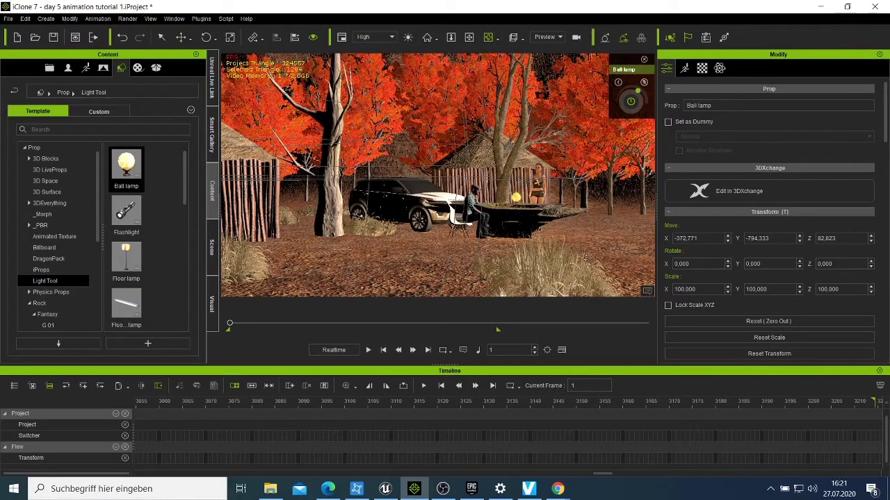
right_click_drag(586, 258, 468, 271)
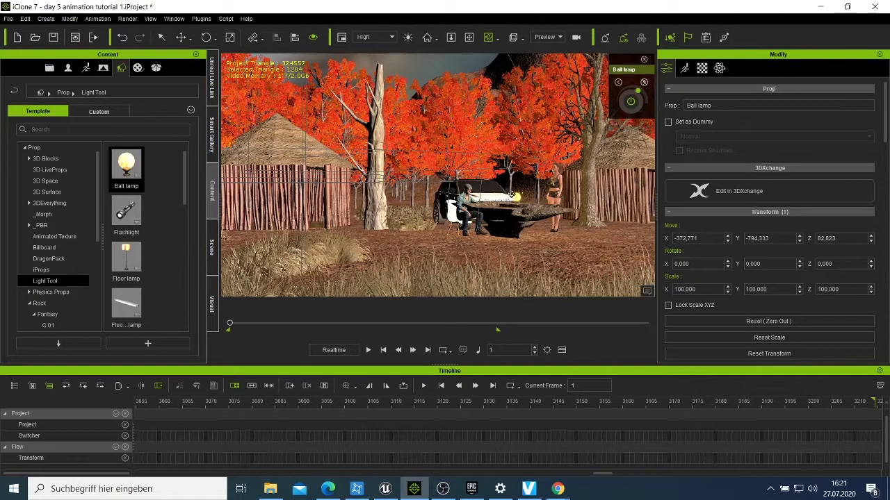
right_click(517, 197)
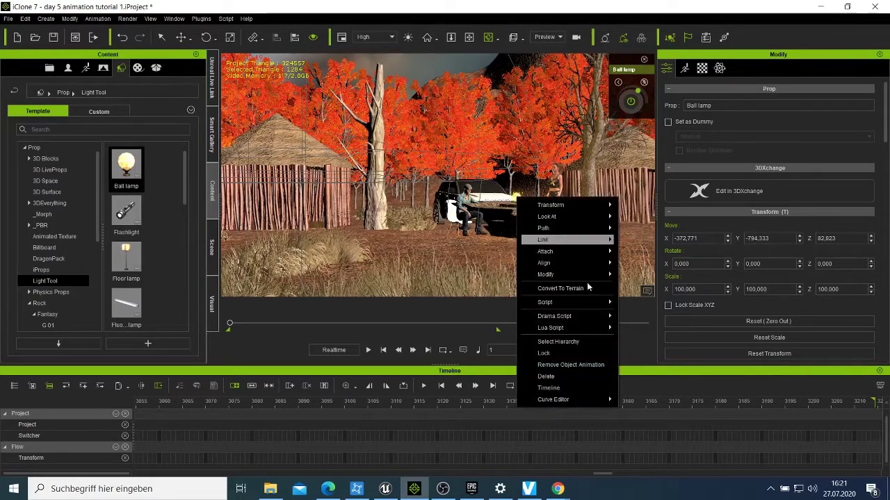
left_click(578, 365)
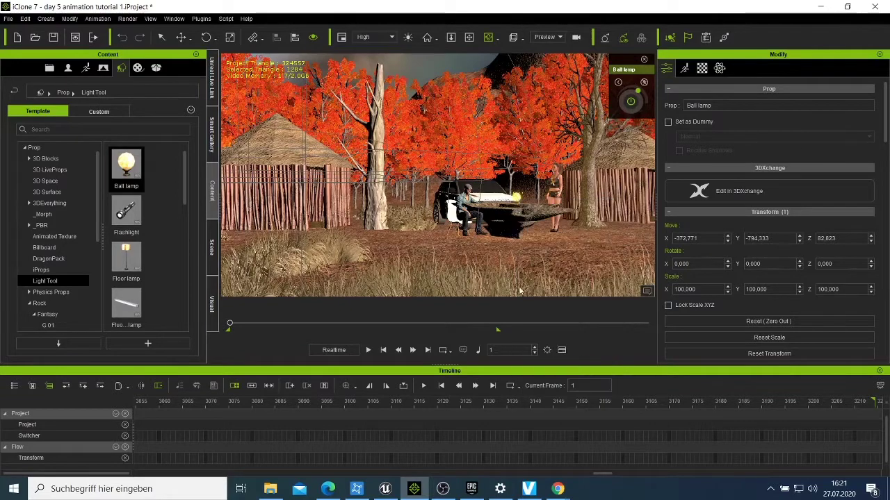
- Browse the prop template categories, including Billboard, DragonPack, iProps, _Morph, Spring, Tessellation Props and Tessellation Template, for further set dressing
right_click_drag(444, 226, 378, 249)
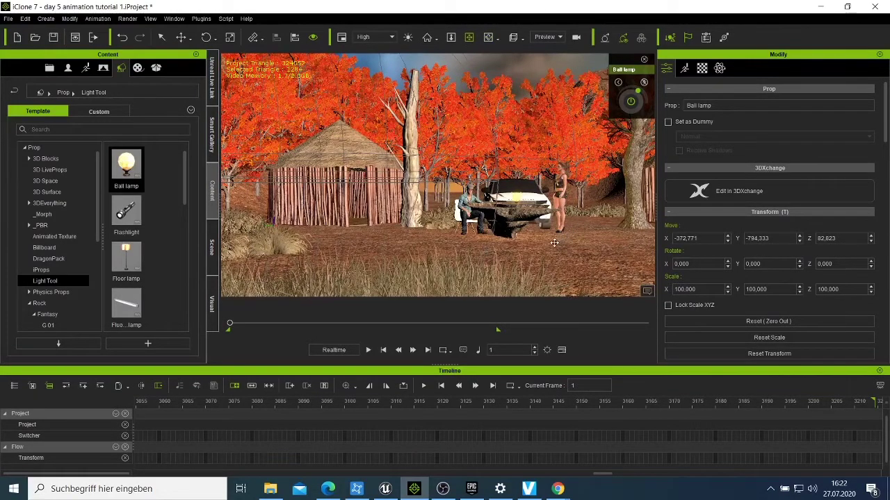
right_click_drag(571, 235, 520, 225)
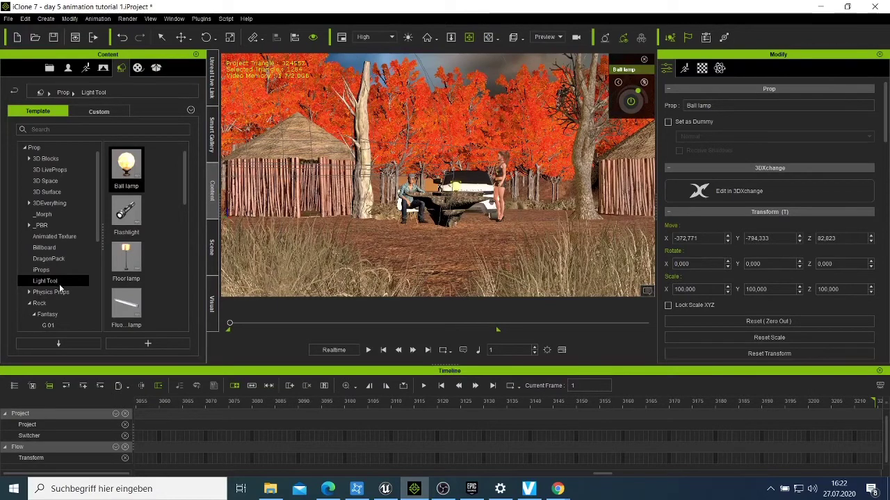
left_click(50, 247)
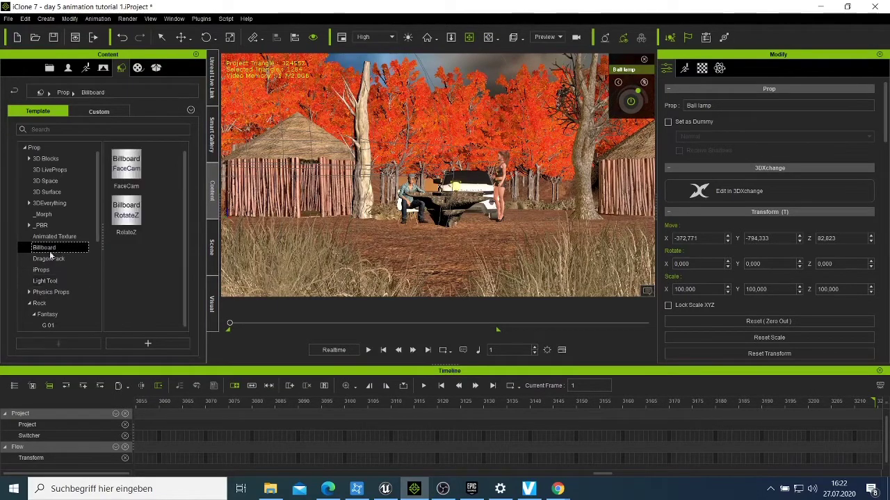
left_click(57, 259)
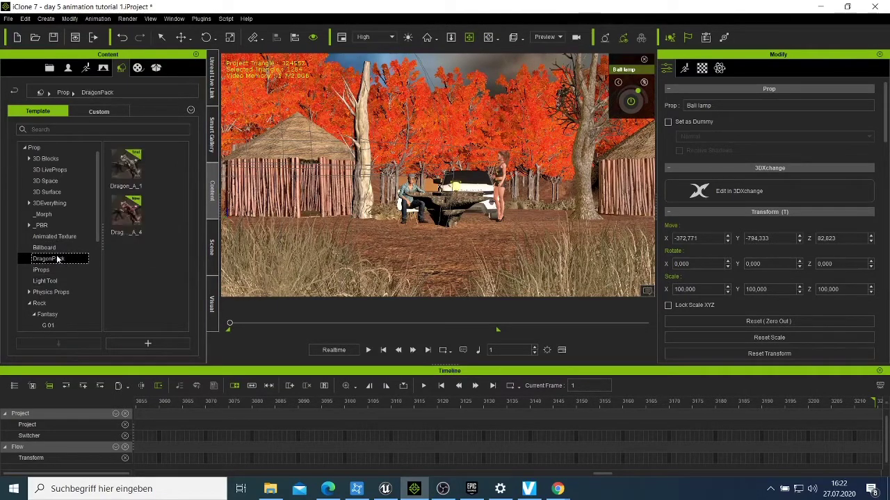
left_click(53, 270)
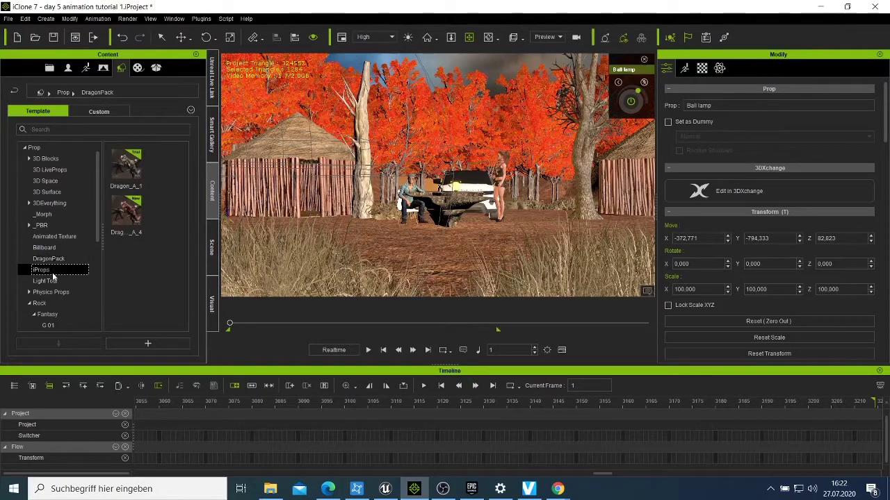
left_click(52, 215)
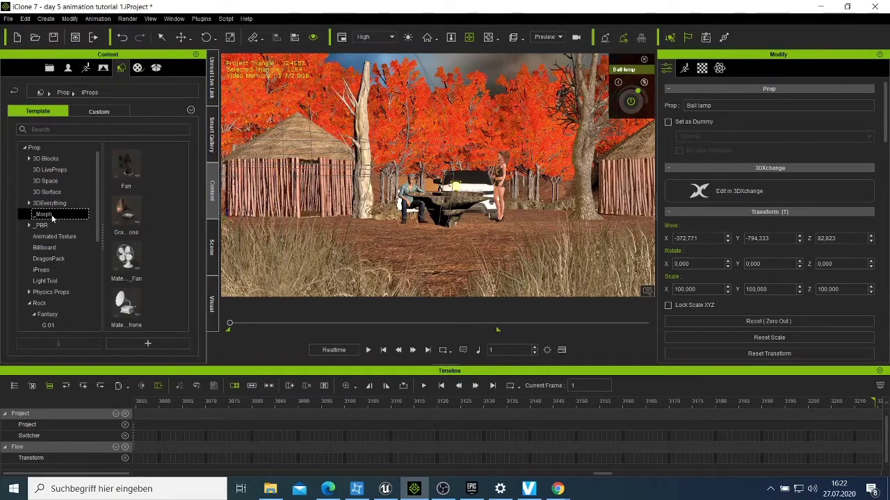
scroll(60, 253, "down", 3)
left_click(56, 236)
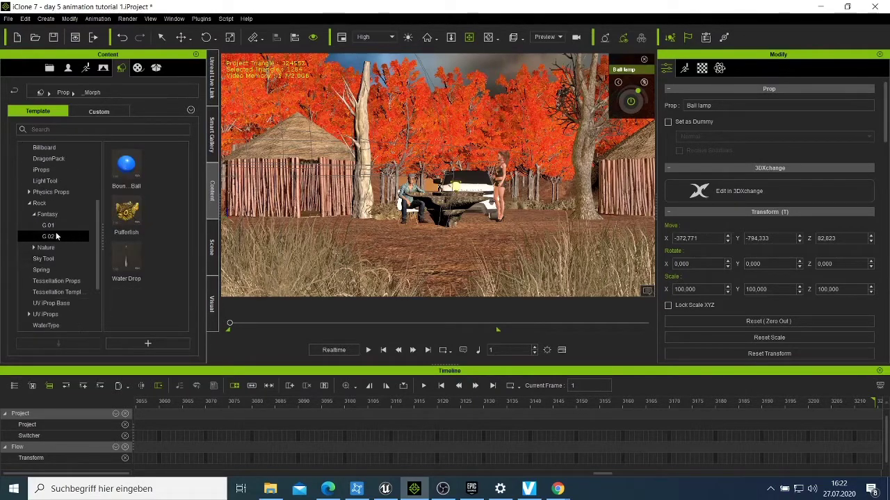
left_click(55, 251)
left_click(46, 258)
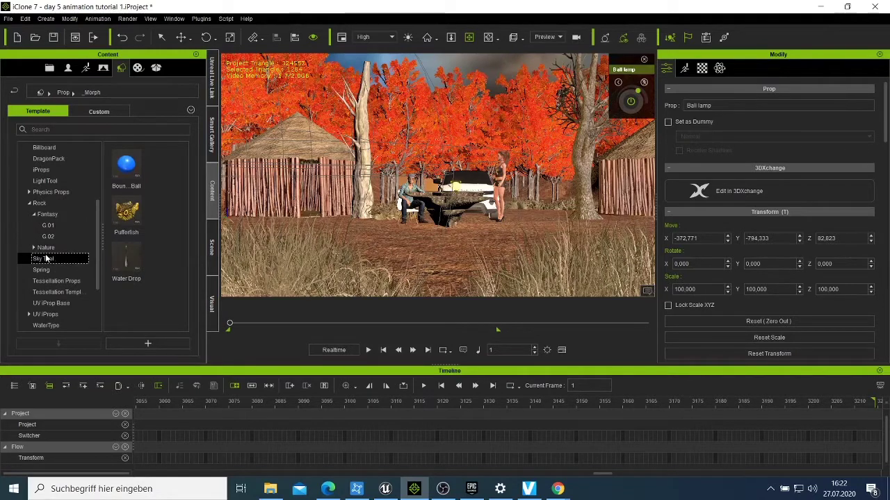
left_click(48, 270)
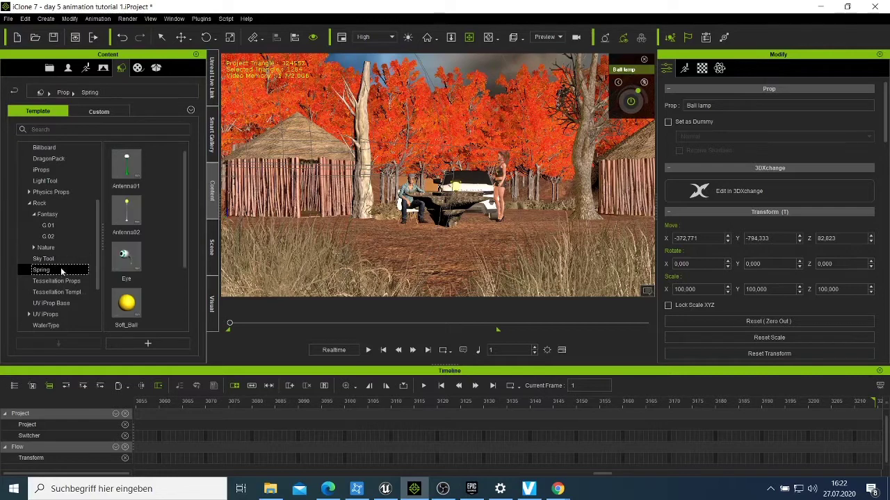
left_click(62, 282)
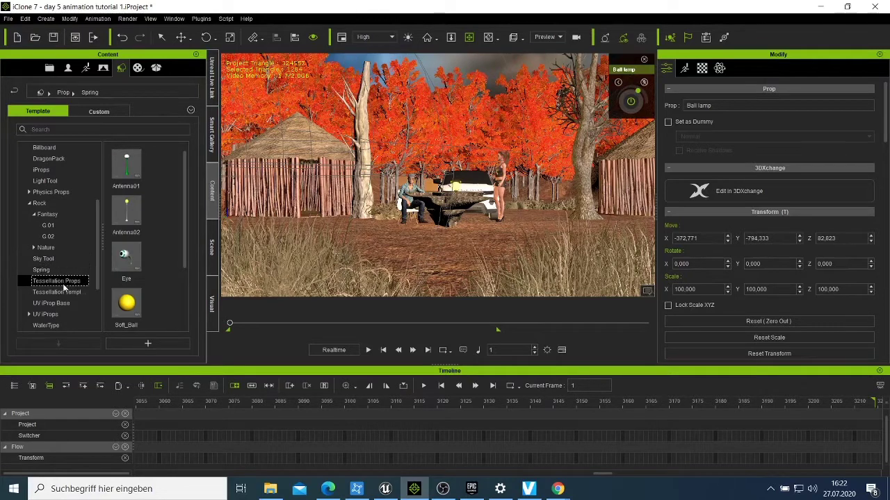
left_click(64, 292)
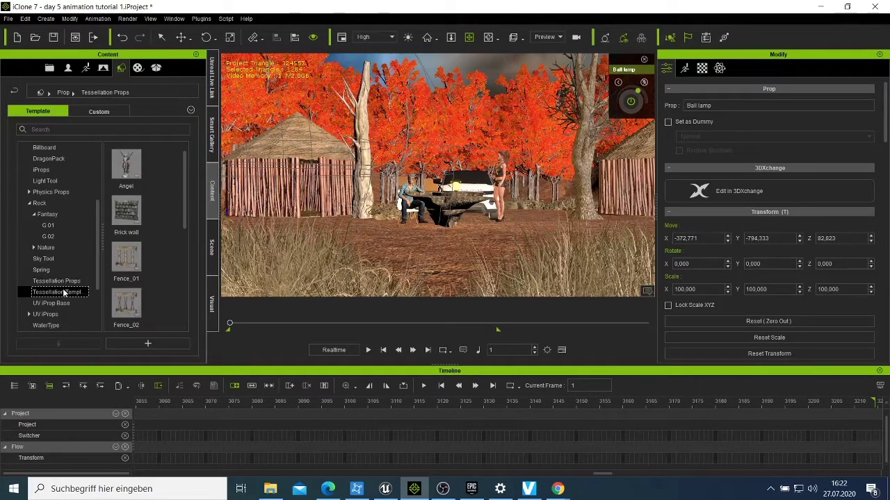
scroll(73, 275, "down", 3)
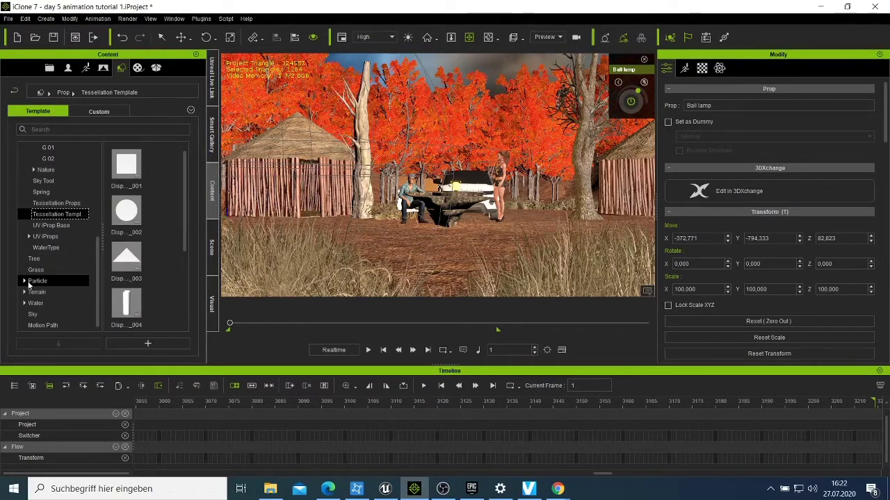
scroll(49, 301, "up", 5)
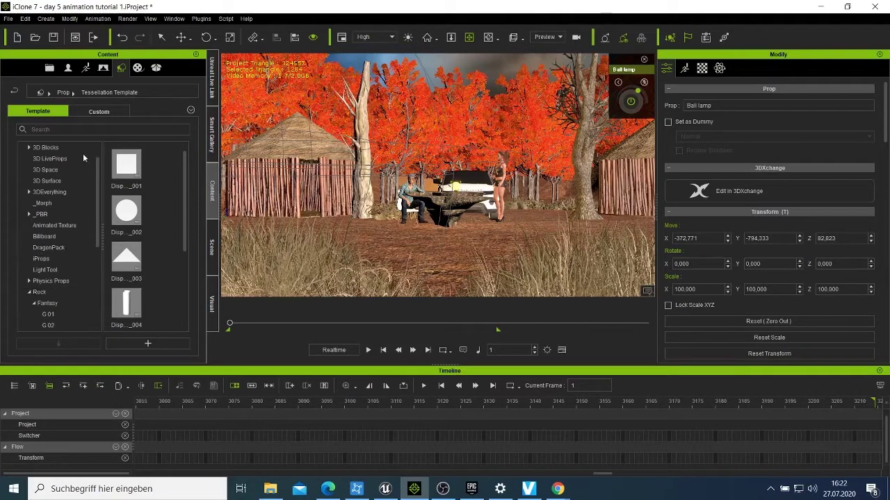
- Look through the custom set library folders and the 3D Blocks prop templates
left_click(82, 116)
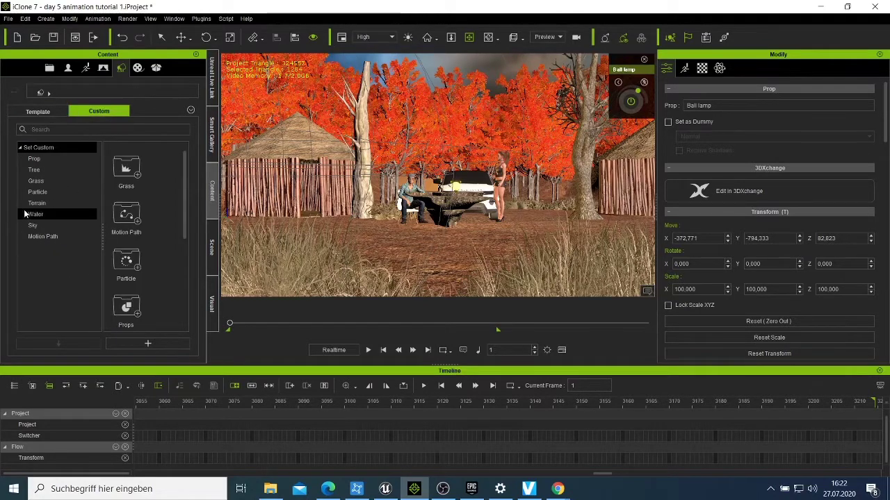
scroll(129, 188, "down", 3)
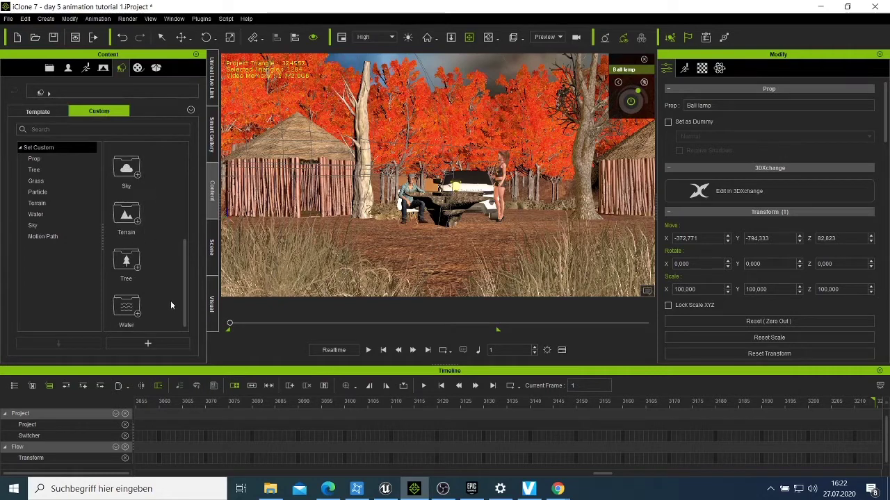
double_click(139, 163)
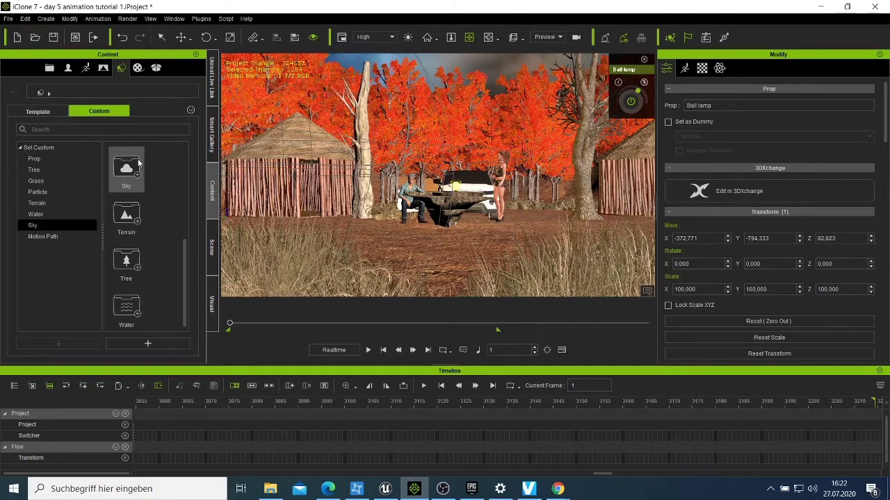
left_click(52, 119)
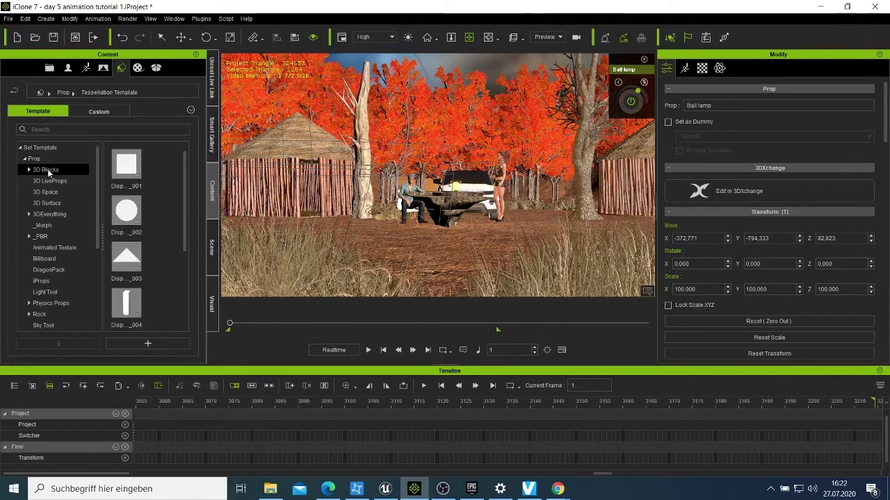
left_click(48, 169)
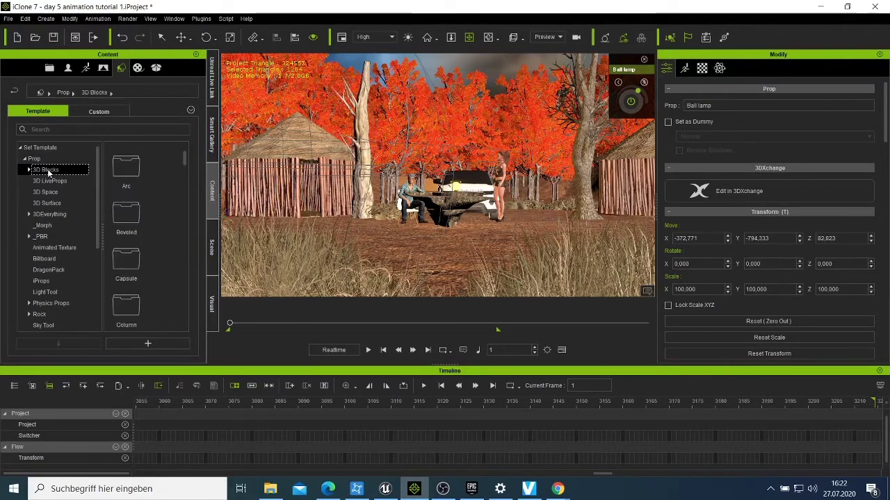
scroll(143, 213, "down", 10)
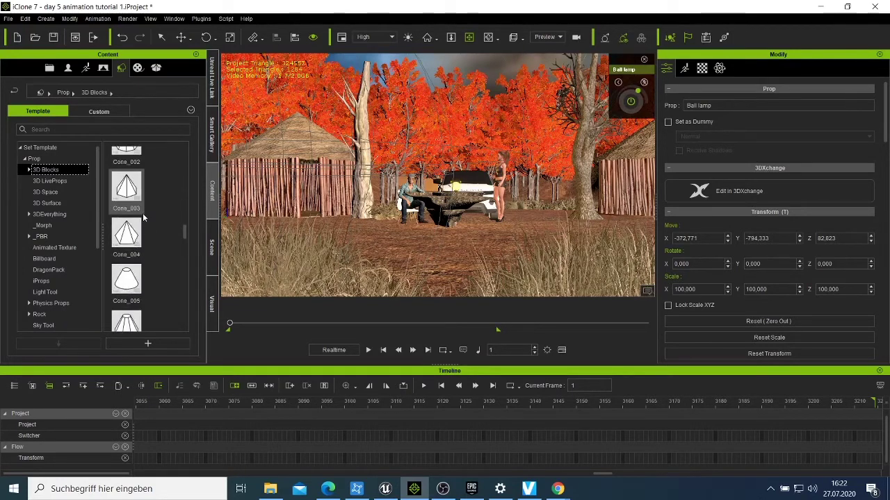
scroll(143, 213, "down", 8)
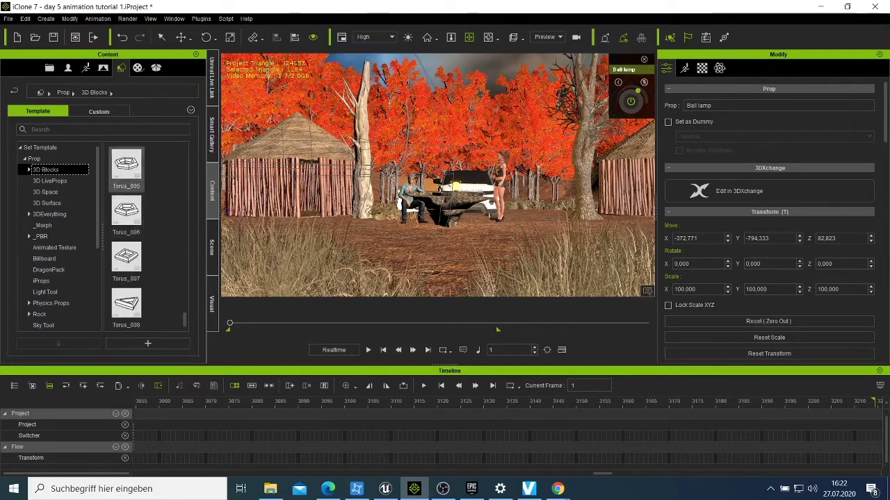
- Look through the stage templates, including 2D Background, Image Layer, 3D Scene, Light Room and its Iray Optimized presets
left_click(103, 68)
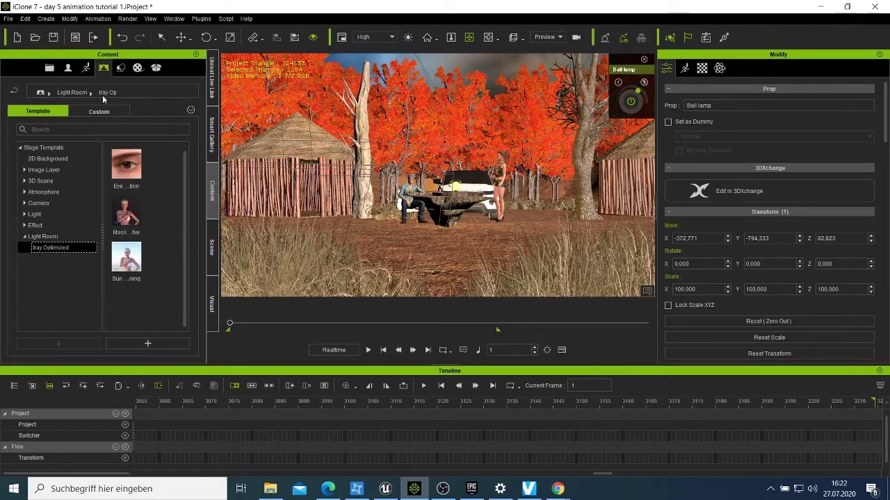
left_click(64, 160)
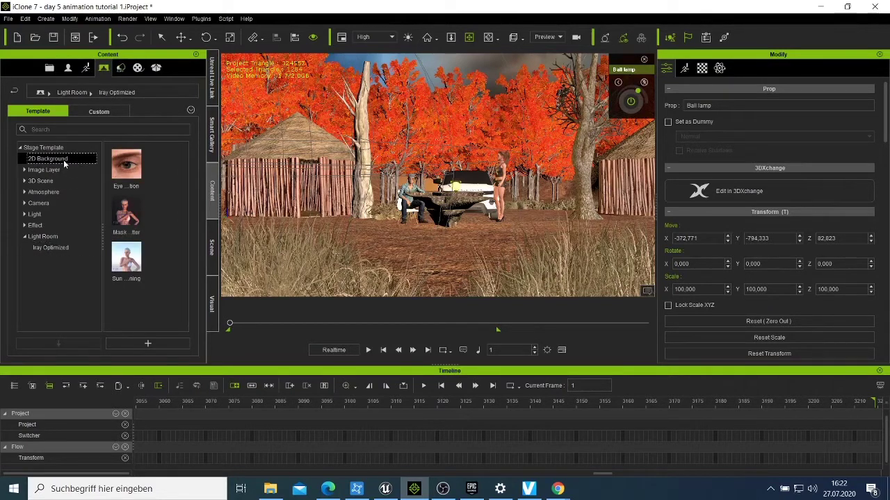
left_click(60, 171)
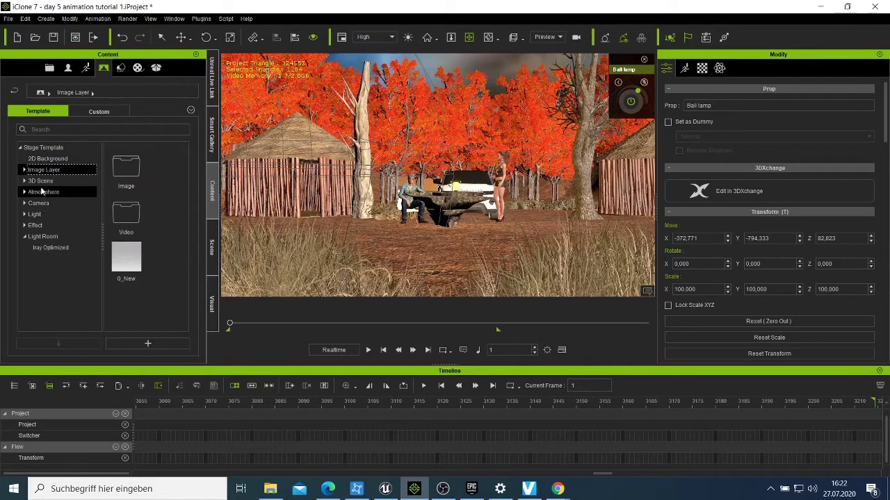
left_click(42, 183)
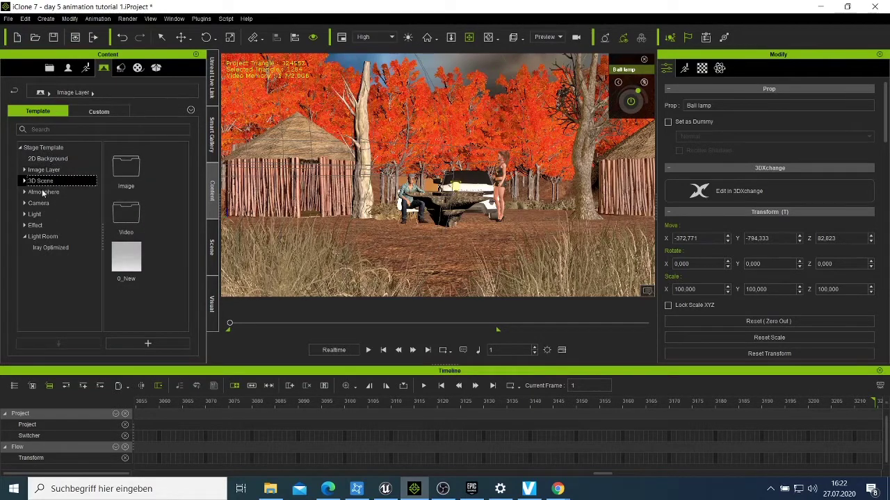
left_click(43, 236)
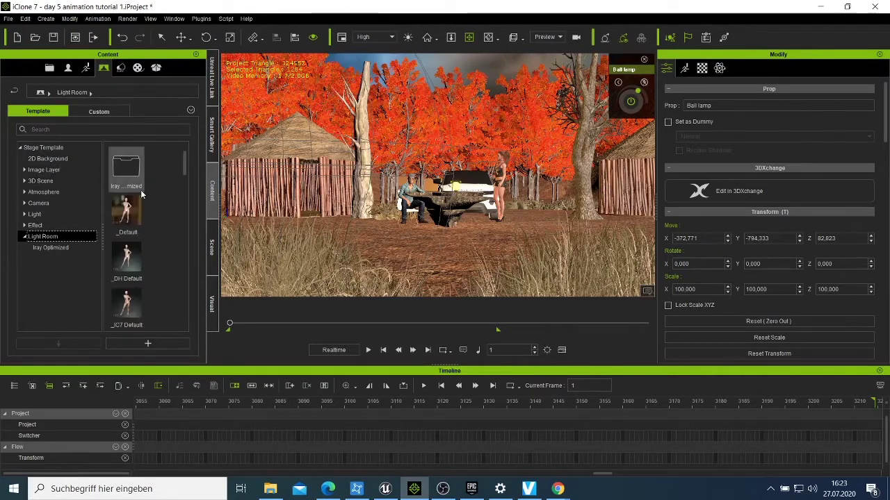
left_click(55, 248)
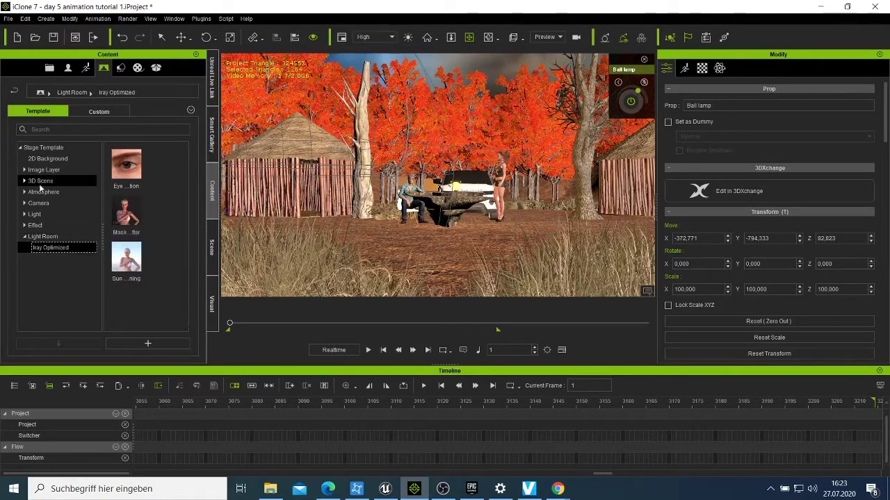
- Examine the set template categories, from the prop subfolders down to Water, Sky and Motion Path, and the 3D Blocks models
left_click(121, 68)
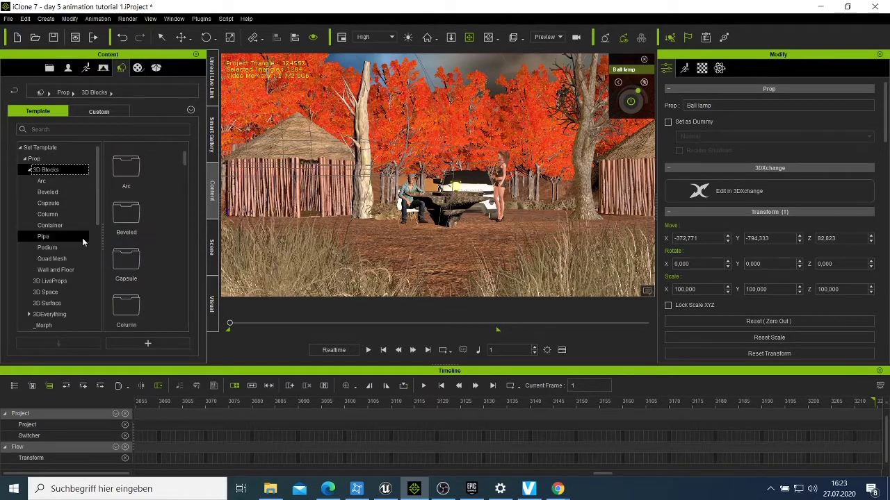
scroll(82, 243, "down", 1)
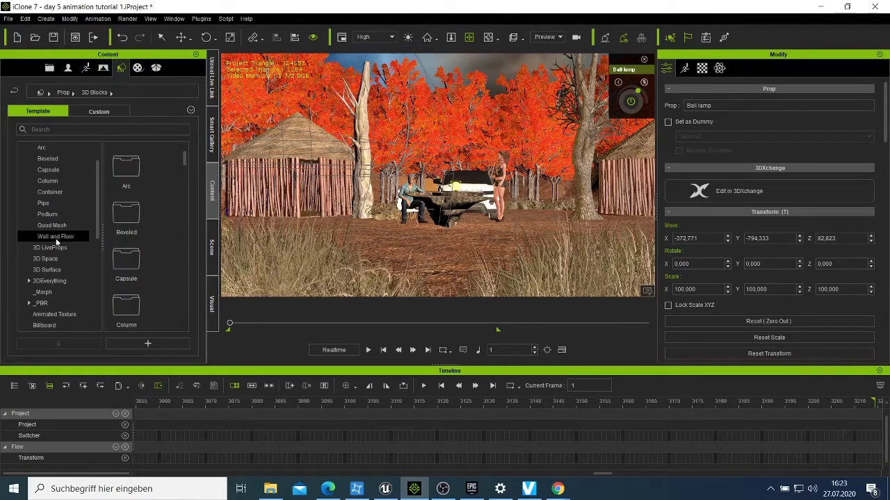
scroll(61, 254, "down", 2)
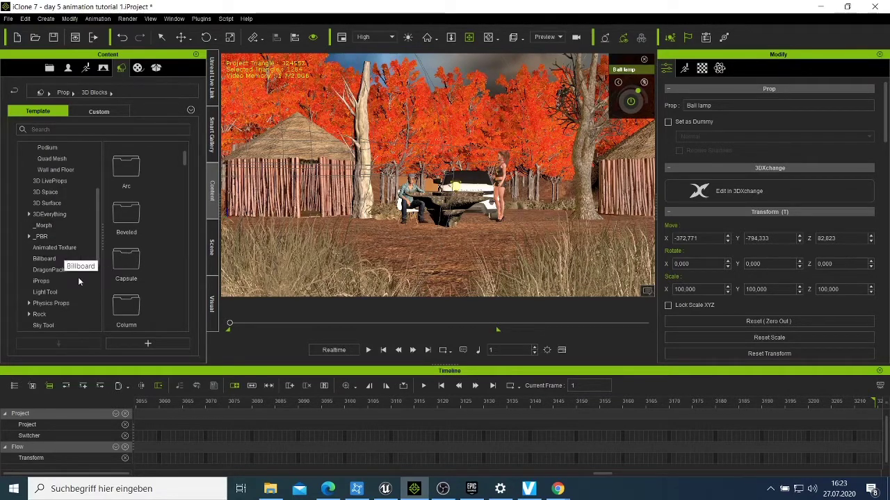
scroll(73, 280, "down", 1)
scroll(73, 279, "down", 3)
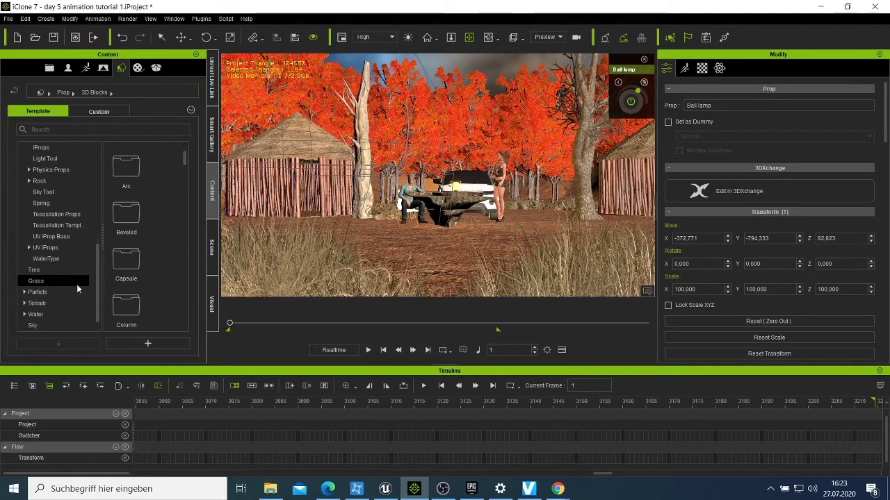
scroll(49, 292, "down", 1)
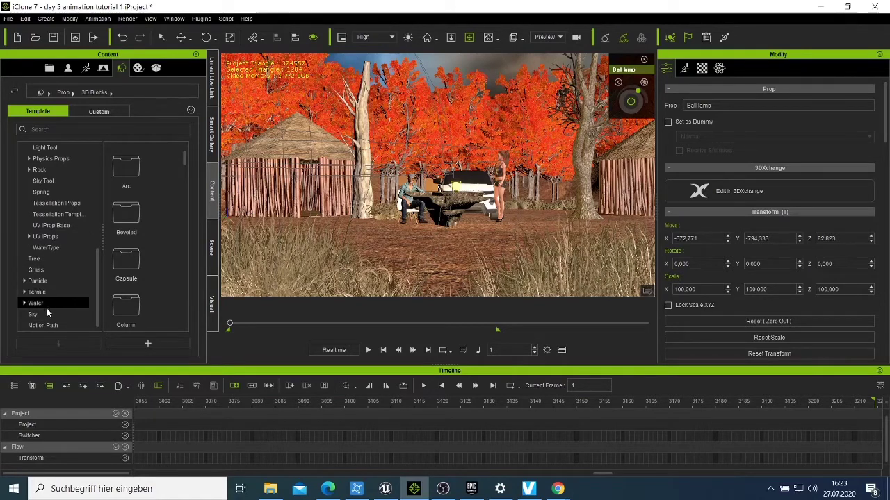
scroll(55, 299, "up", 2)
scroll(57, 302, "up", 1)
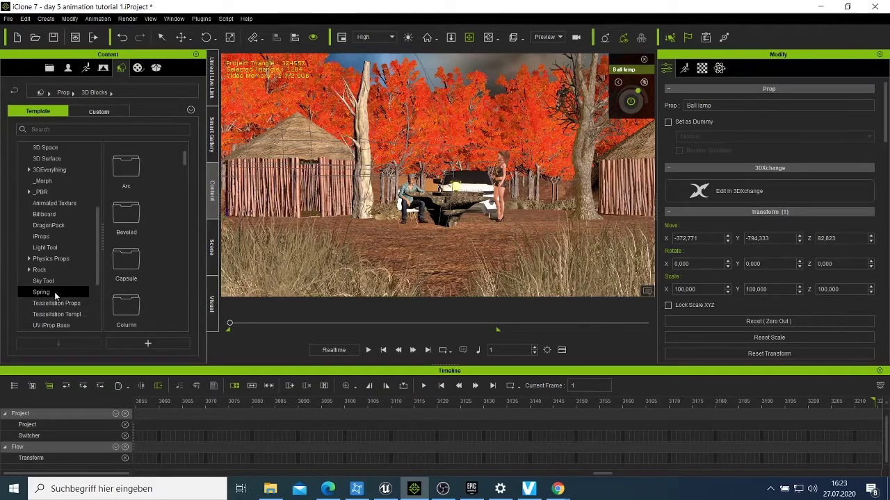
scroll(56, 194, "up", 4)
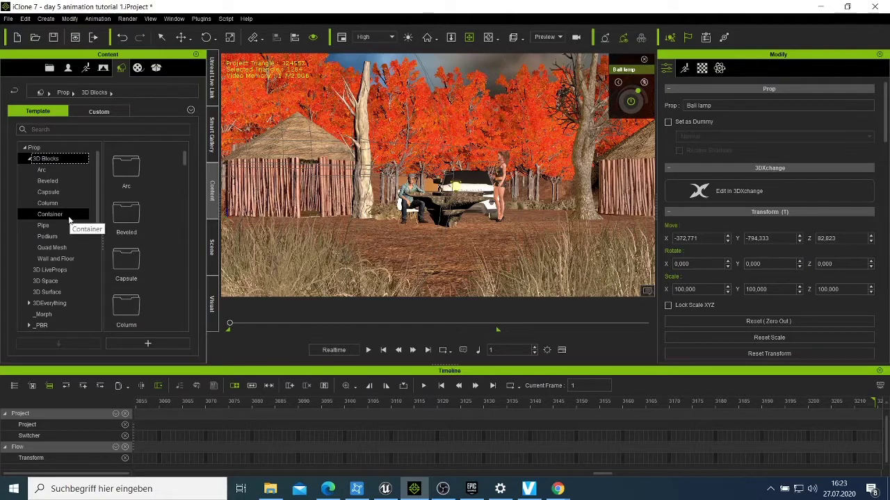
scroll(155, 200, "down", 5)
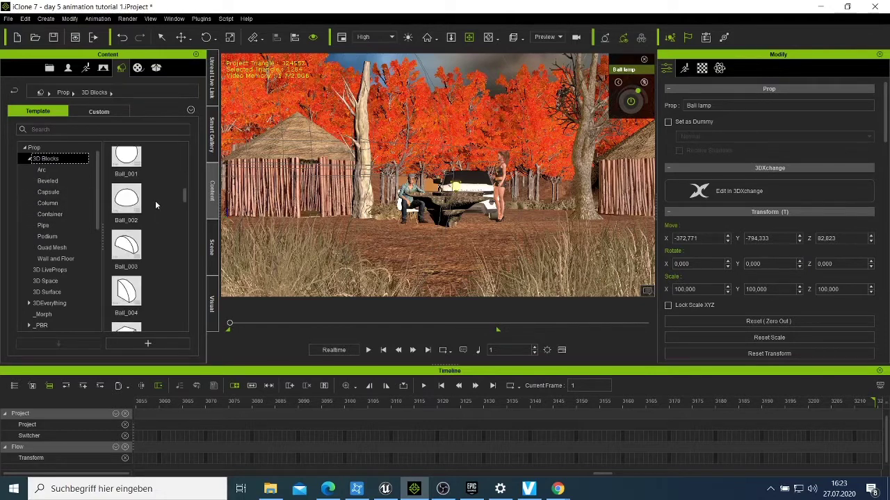
scroll(155, 200, "down", 8)
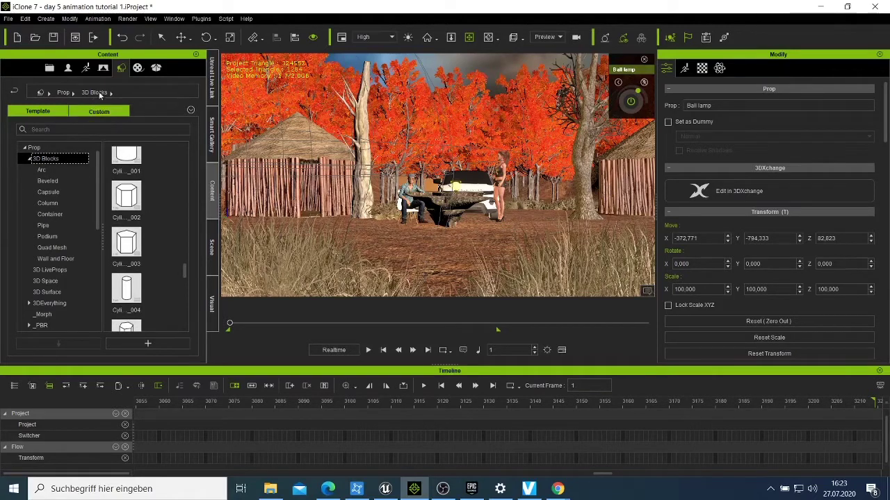
- Look through the New, Hot, Not Installed and Non-DRM Content pack templates, and return to the set templates
left_click(137, 67)
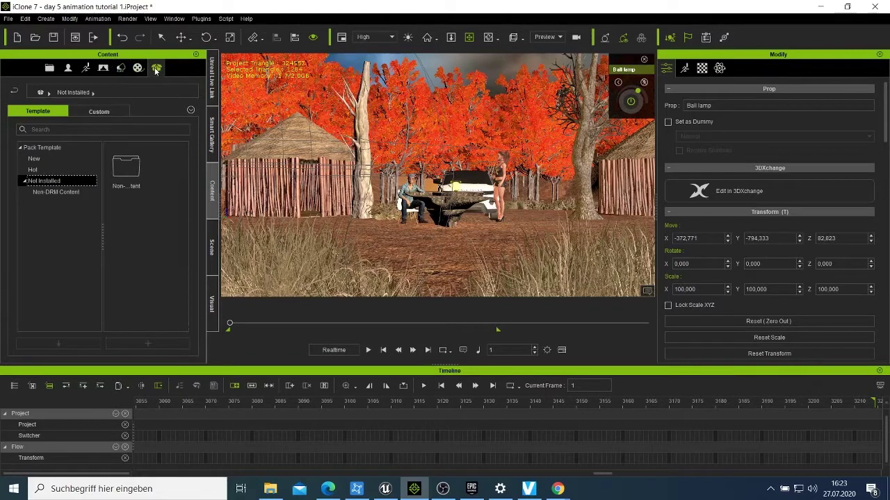
left_click(34, 158)
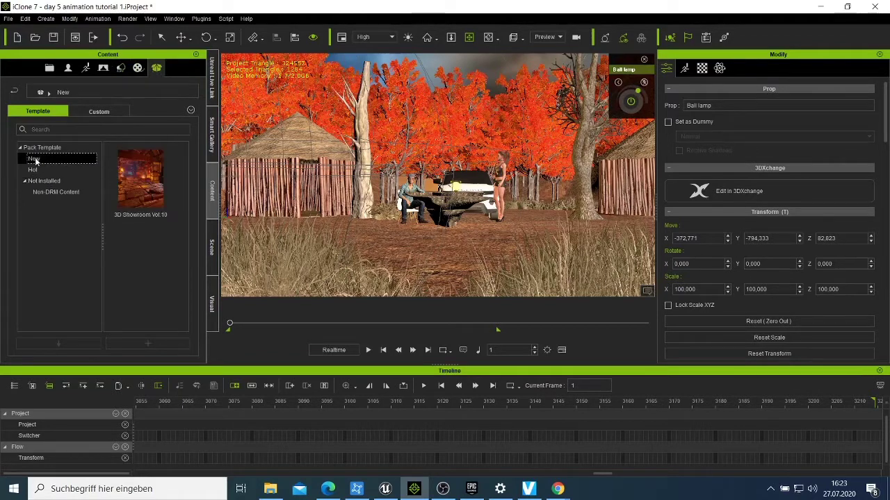
left_click(41, 168)
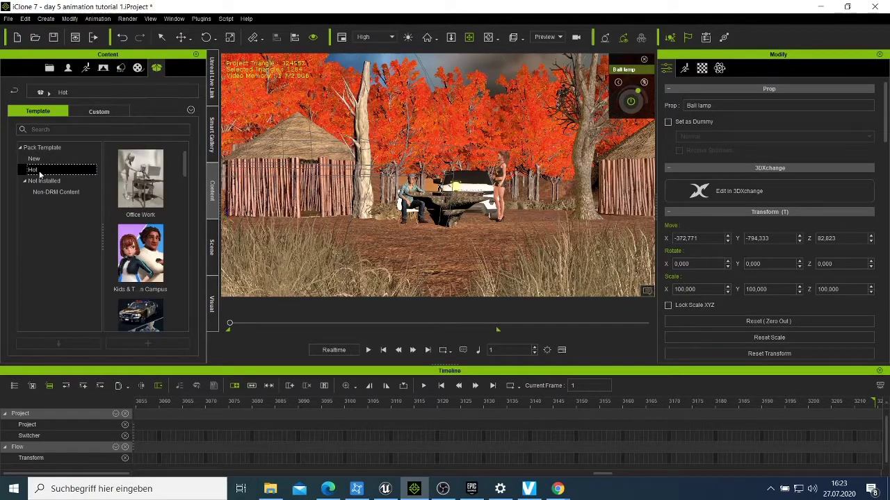
left_click(42, 182)
left_click(55, 192)
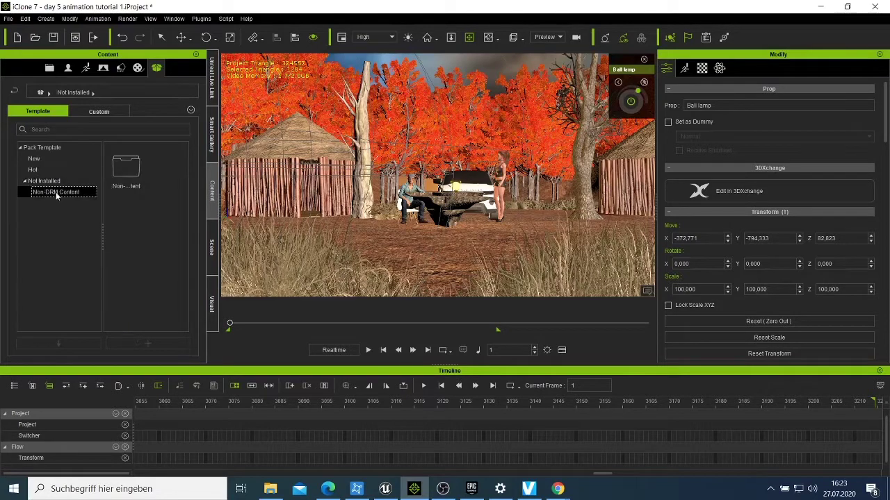
left_click(121, 67)
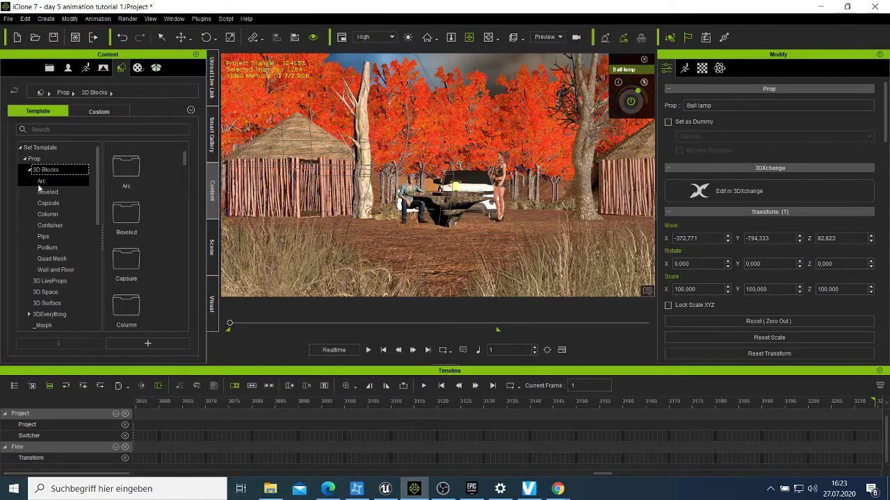
- Add the Podium_010 prop from the IC7 Props Pack to the scene and bring it into view
scroll(42, 202, "down", 1)
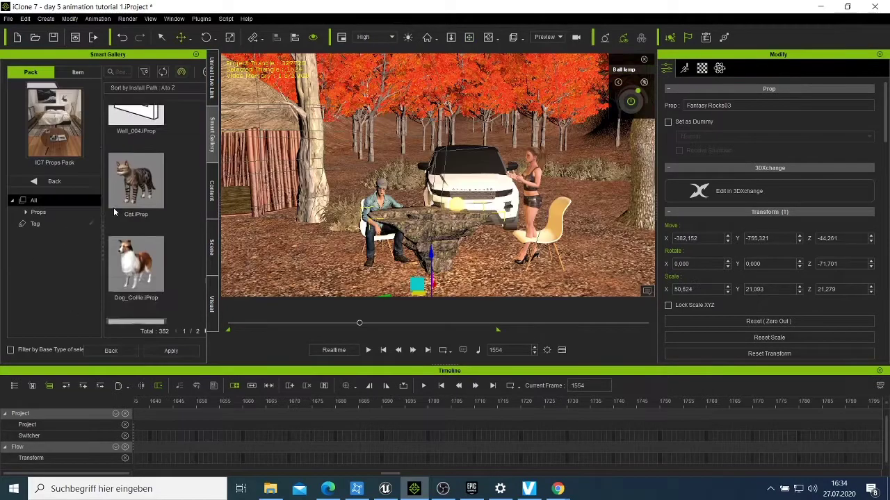
scroll(114, 207, "down", 5)
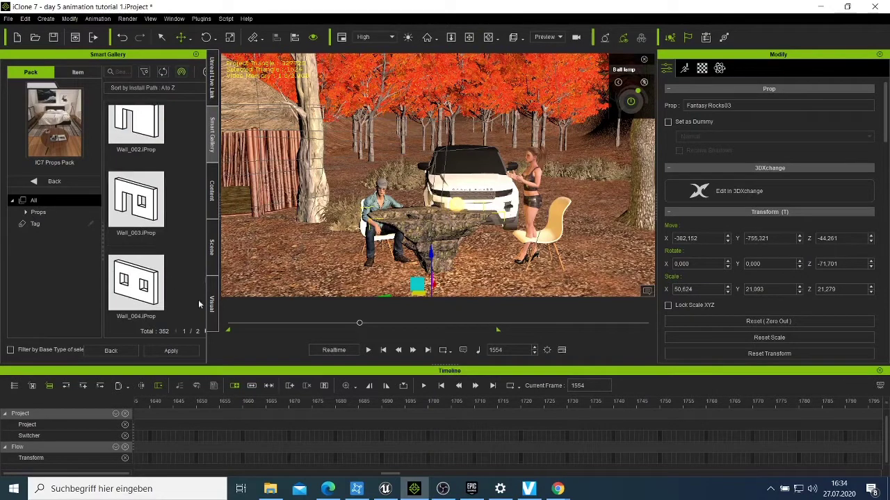
scroll(199, 260, "down", 4)
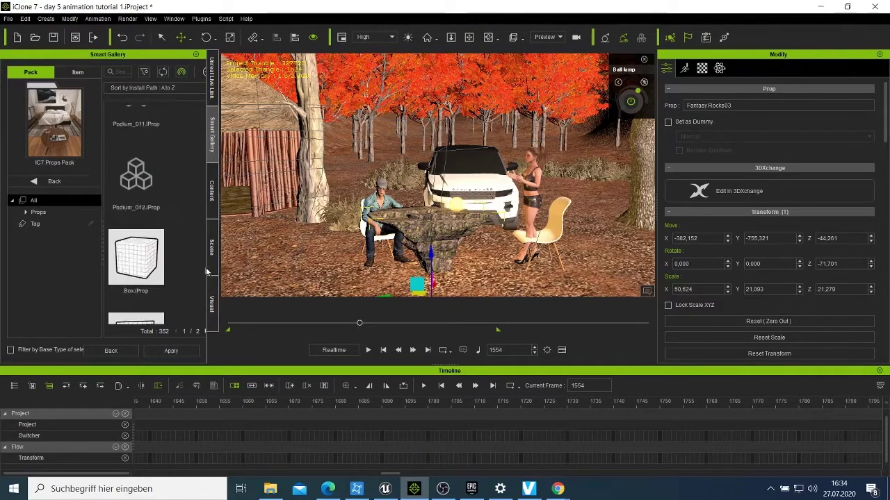
scroll(199, 252, "down", 5)
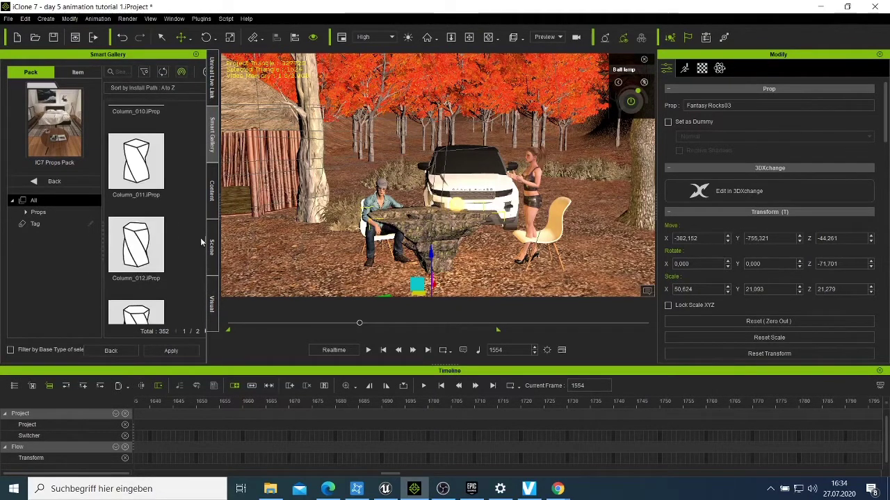
scroll(202, 236, "down", 6)
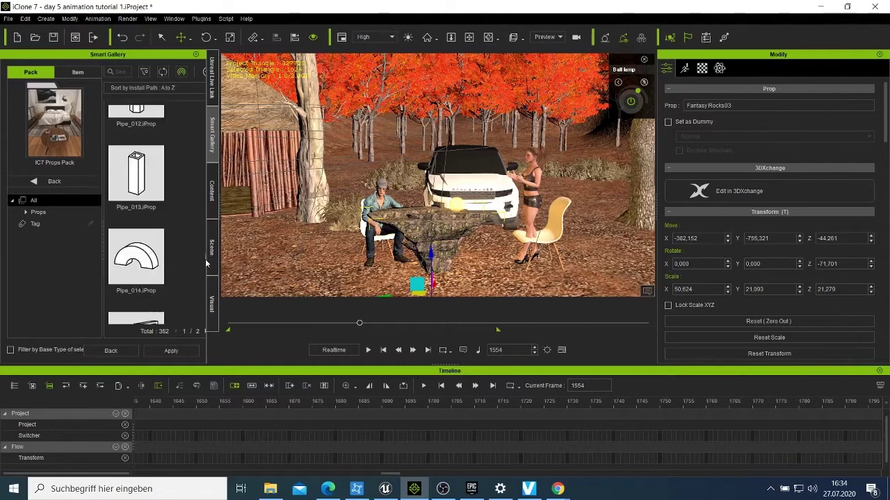
scroll(203, 273, "down", 4)
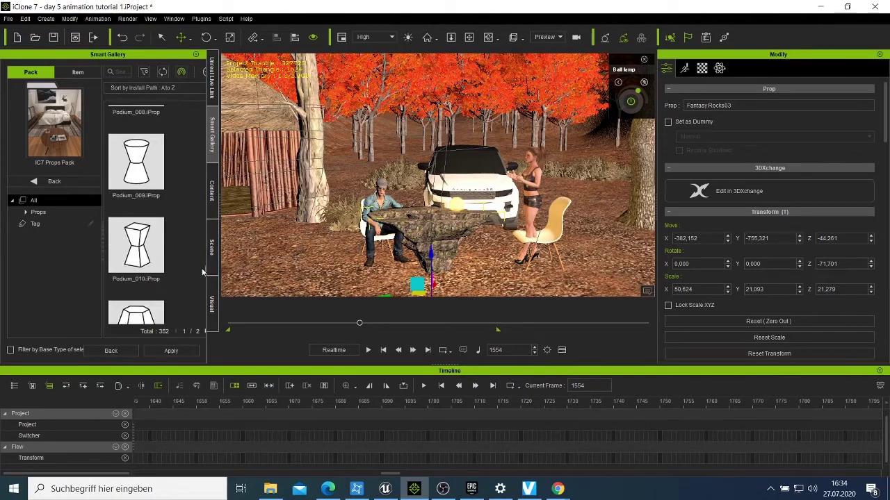
left_click(152, 253)
double_click(147, 252)
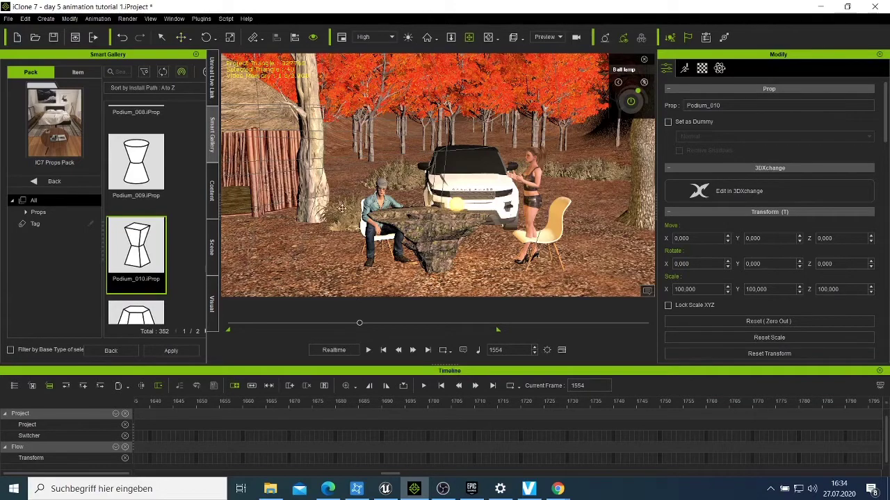
key("z")
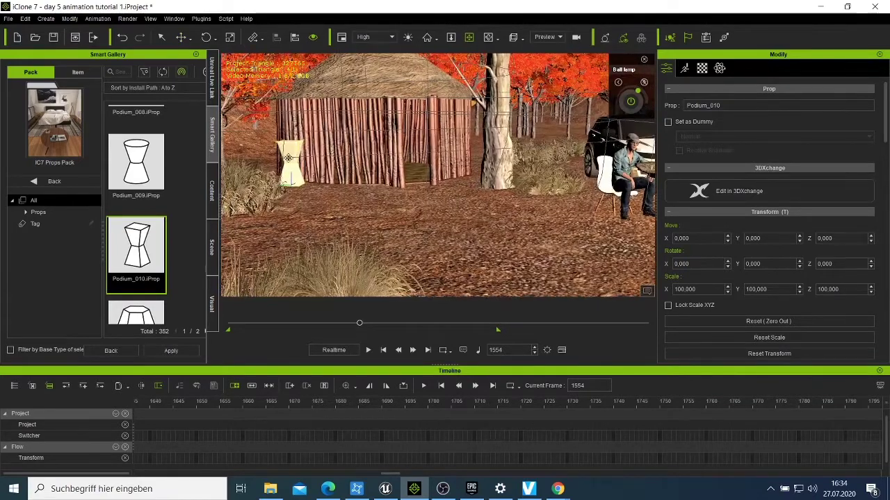
- Try to move the podium from beside the hut to about Y -833 and Z -41
middle_click_drag(287, 159, 299, 161)
right_click(298, 162)
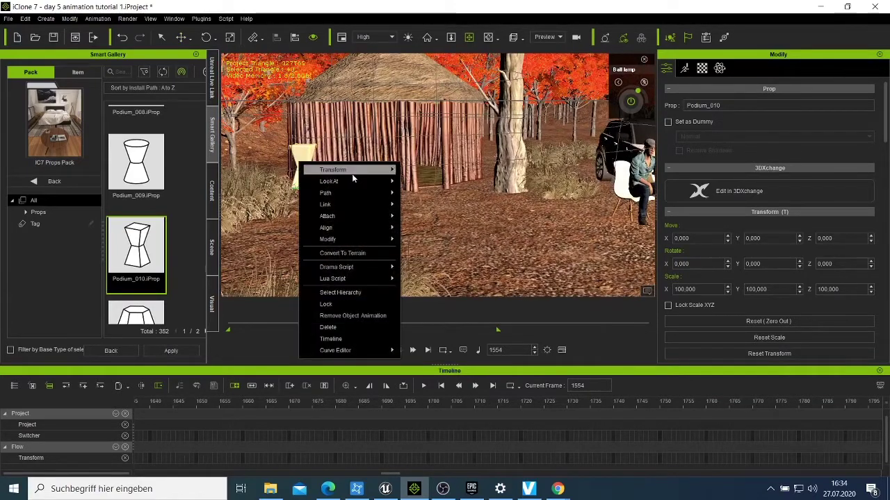
mouse_move(353, 172)
left_click(421, 173)
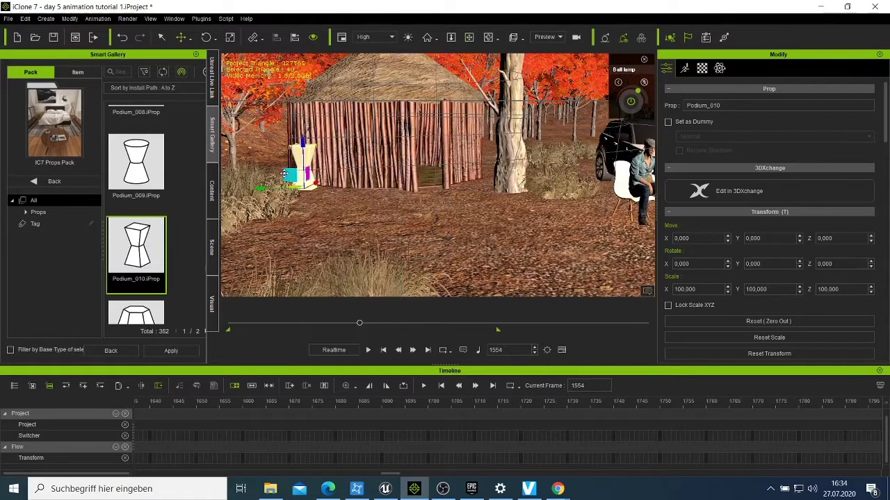
left_click_drag(286, 174, 663, 194)
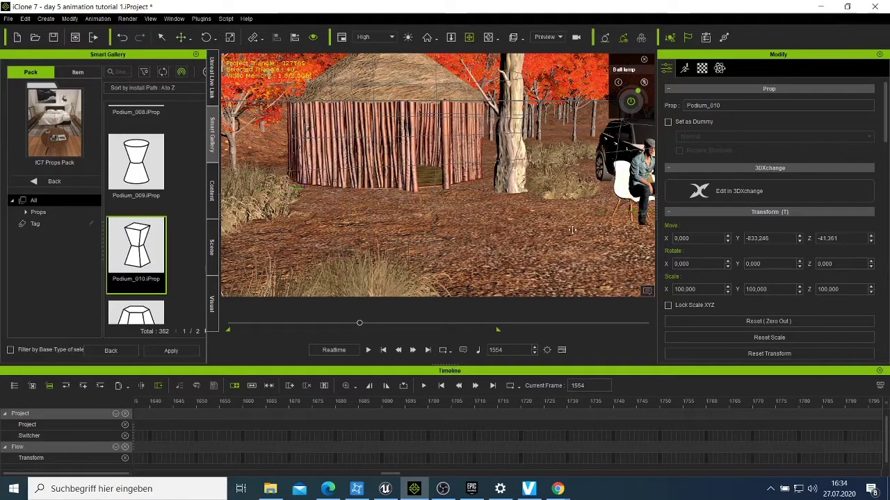
key("z")
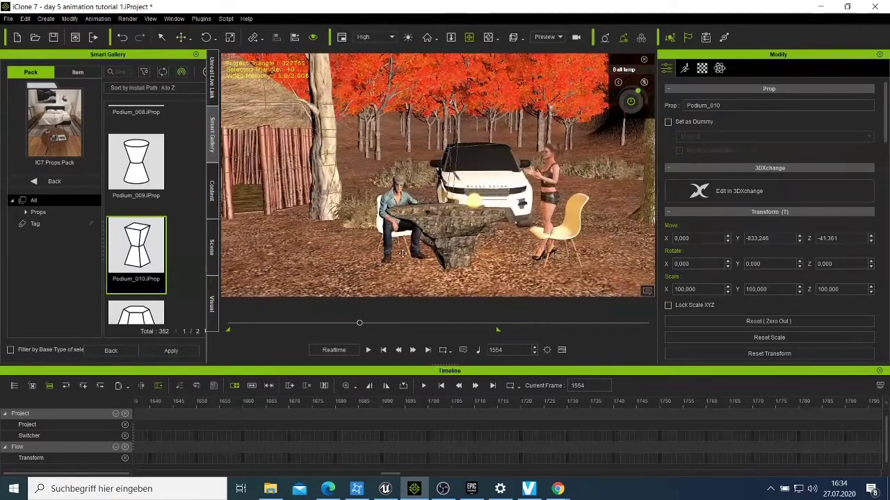
right_click_drag(402, 253, 489, 53)
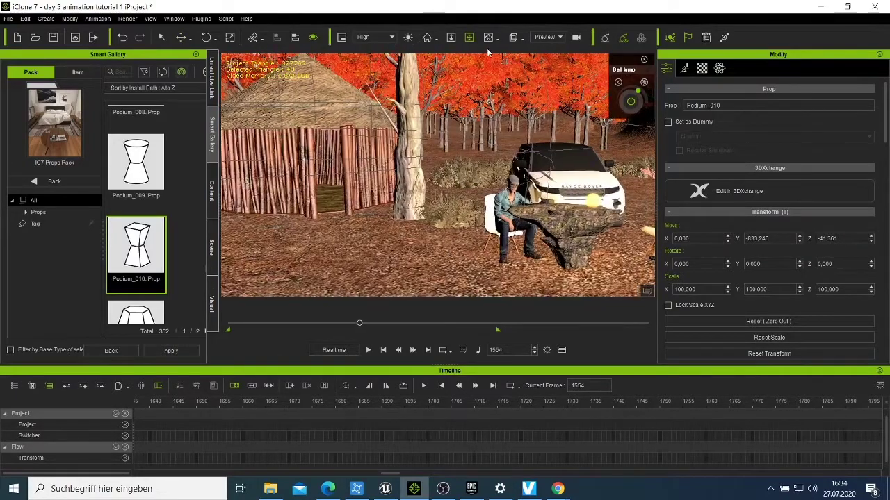
right_click_drag(476, 263, 599, 256)
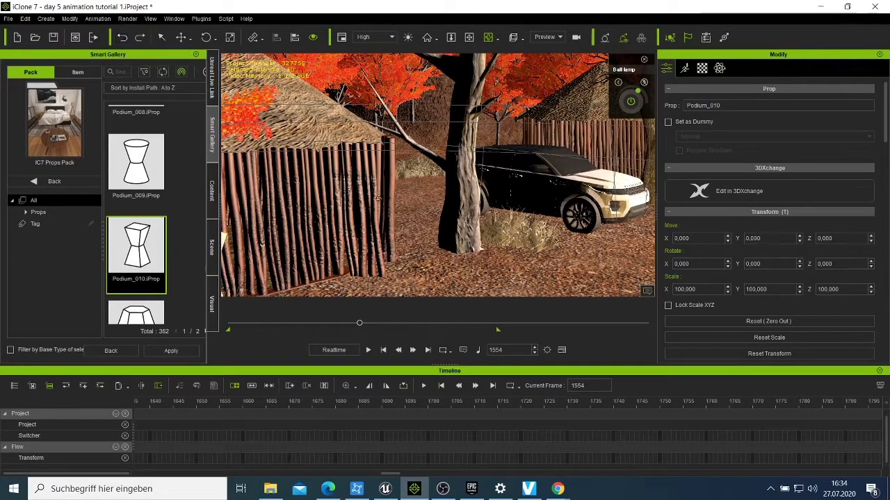
- Move the podium from beside the hut past the tree, to about Y -685 and Z 7
right_click_drag(378, 199, 431, 89)
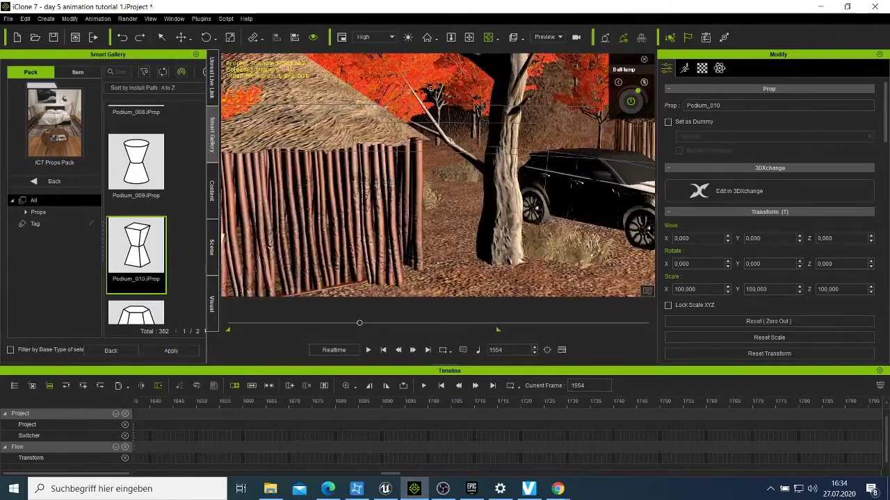
right_click_drag(449, 201, 491, 134)
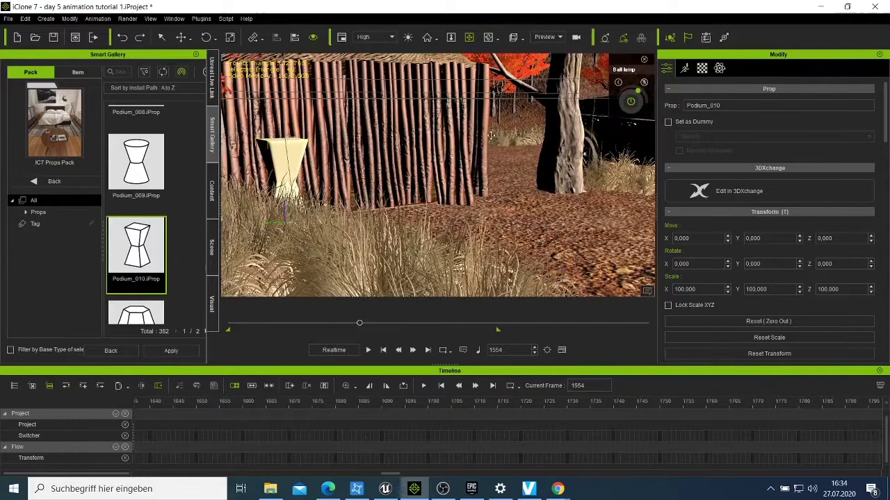
right_click(295, 162)
mouse_move(349, 171)
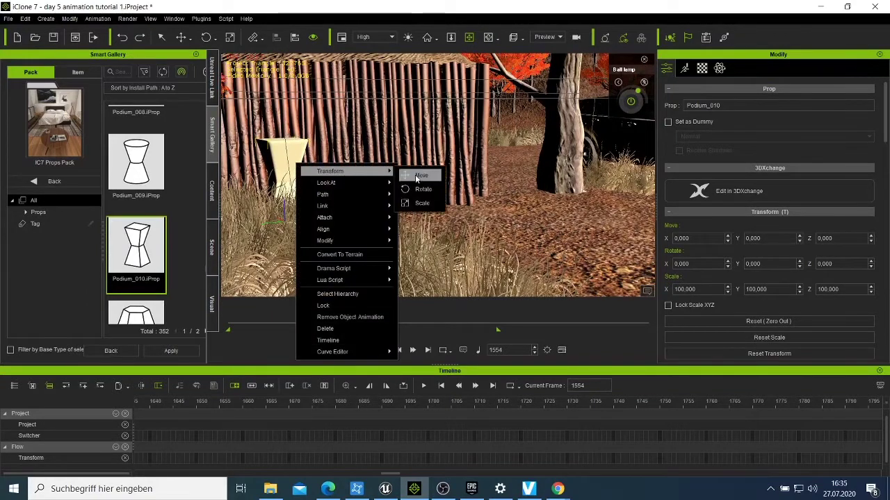
left_click(417, 175)
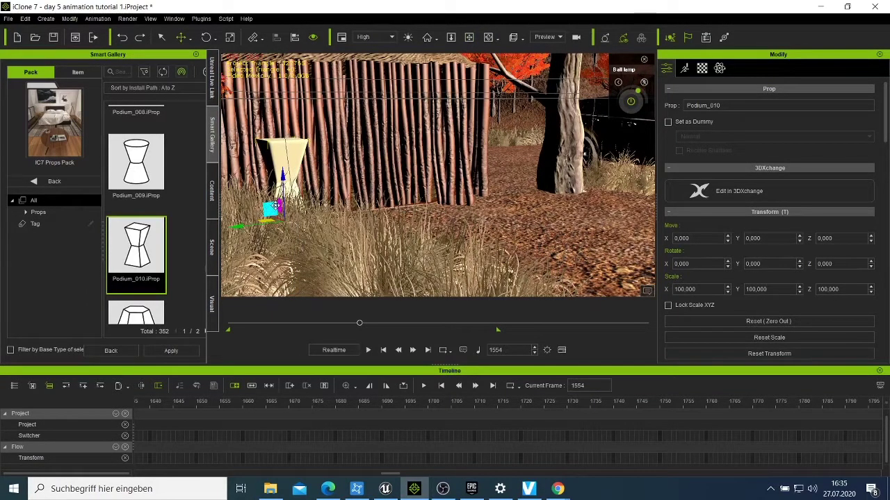
left_click_drag(271, 208, 644, 165)
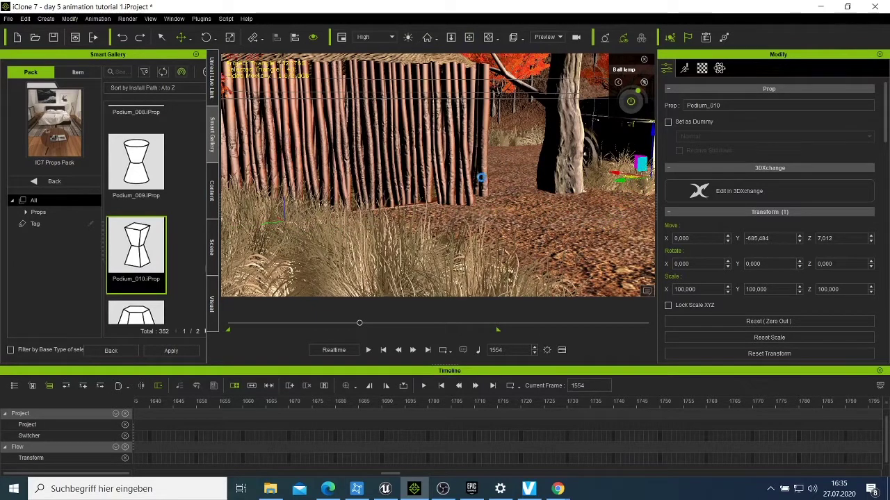
- Move the podium forward to the stone table, to about X -438 and Z 4.6
left_click(488, 37)
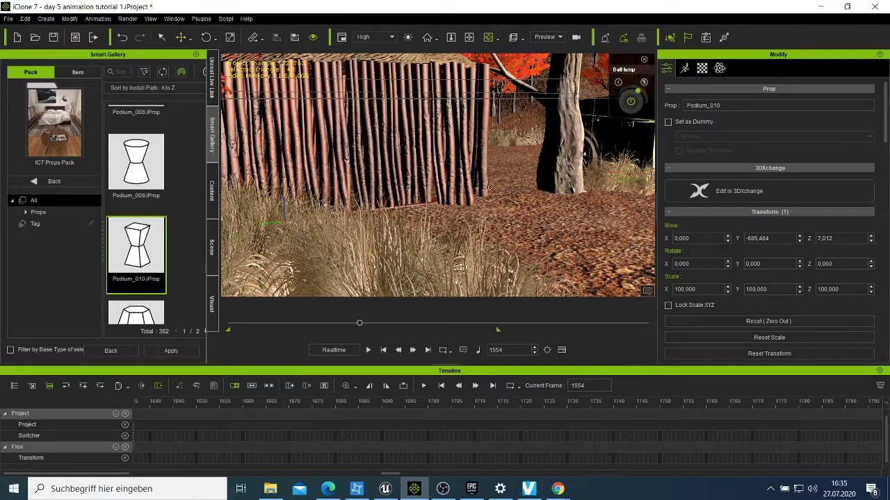
scroll(488, 189, "up", 5)
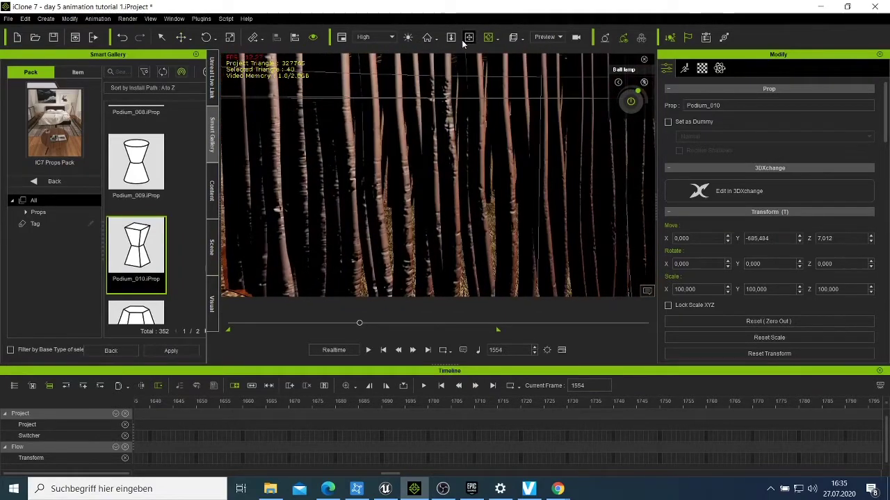
scroll(606, 170, "down", 10)
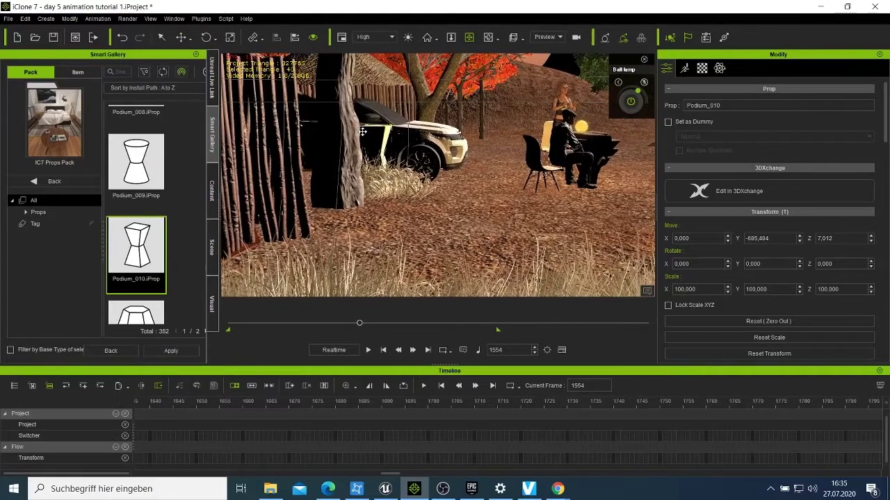
right_click(367, 136)
mouse_move(416, 142)
left_click(487, 145)
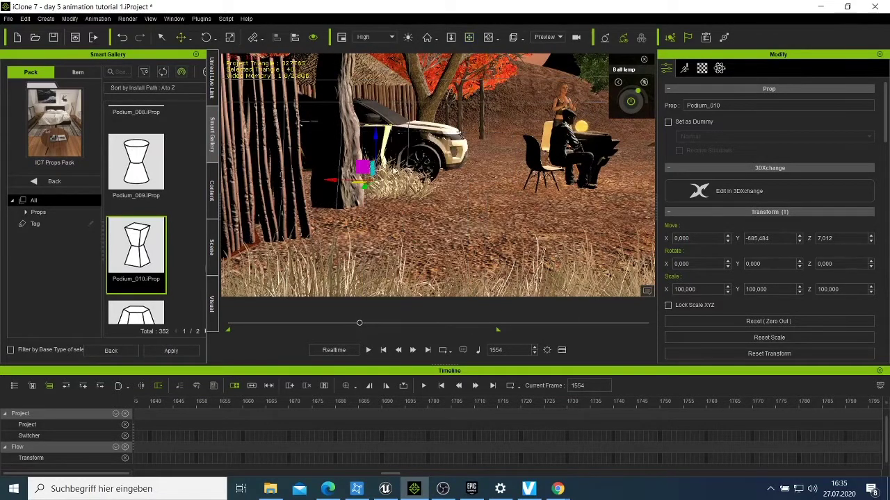
left_click_drag(363, 168, 609, 174)
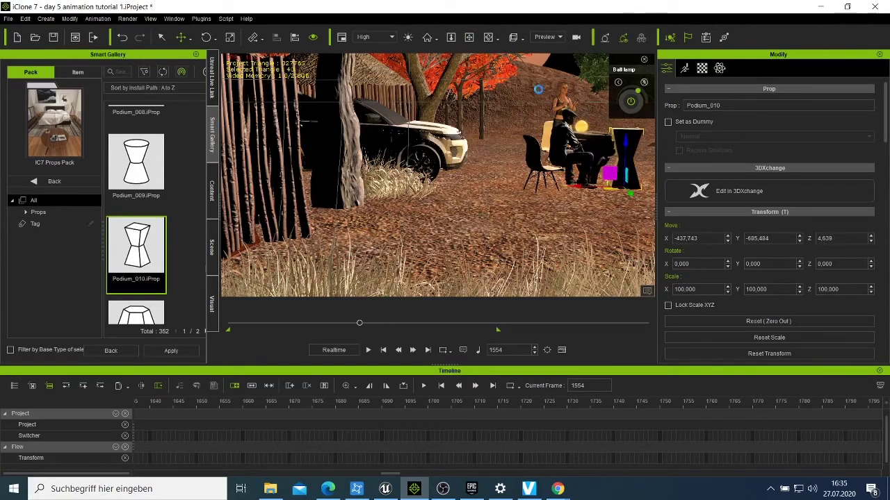
- Delete the dining chair behind the standing woman
left_click(486, 37)
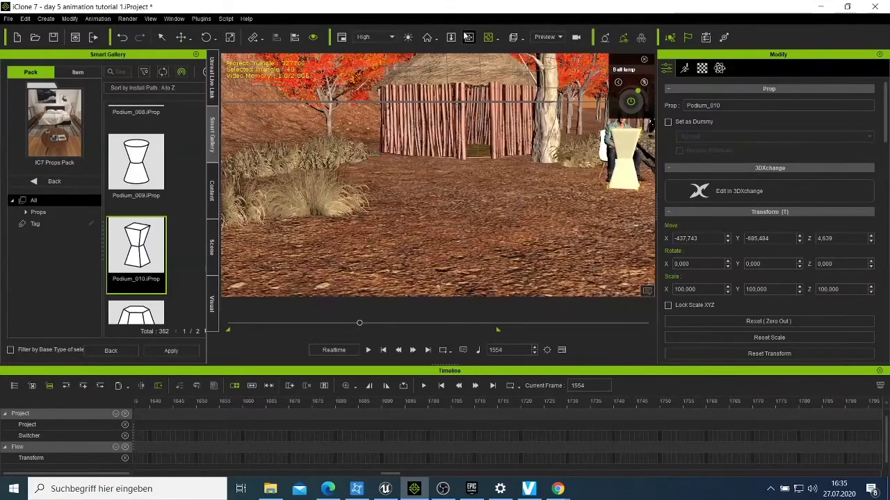
left_click(466, 36)
mouse_move(528, 175)
left_mouse_down()
mouse_move(384, 188)
mouse_move(515, 187)
left_mouse_up()
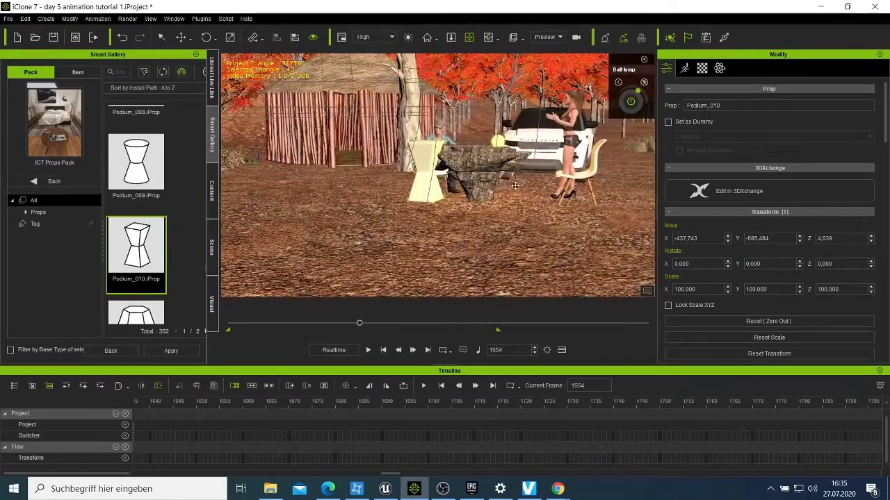
left_click(591, 169)
right_click(592, 169)
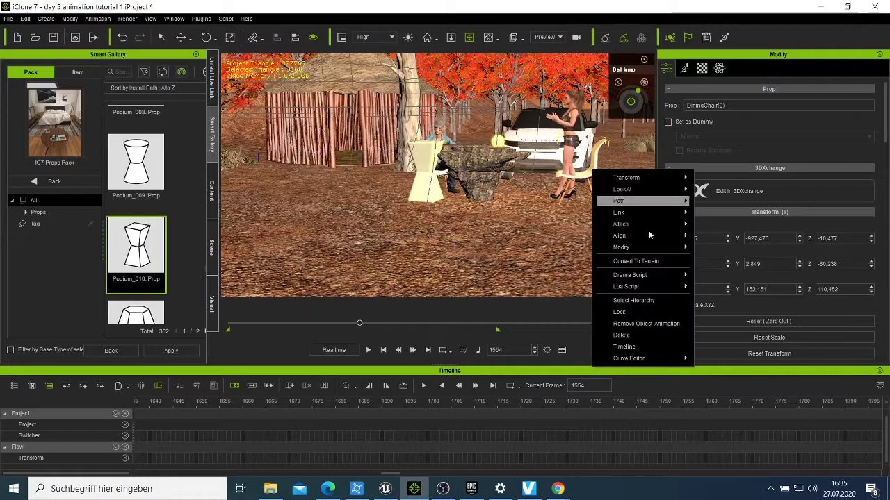
left_click(627, 333)
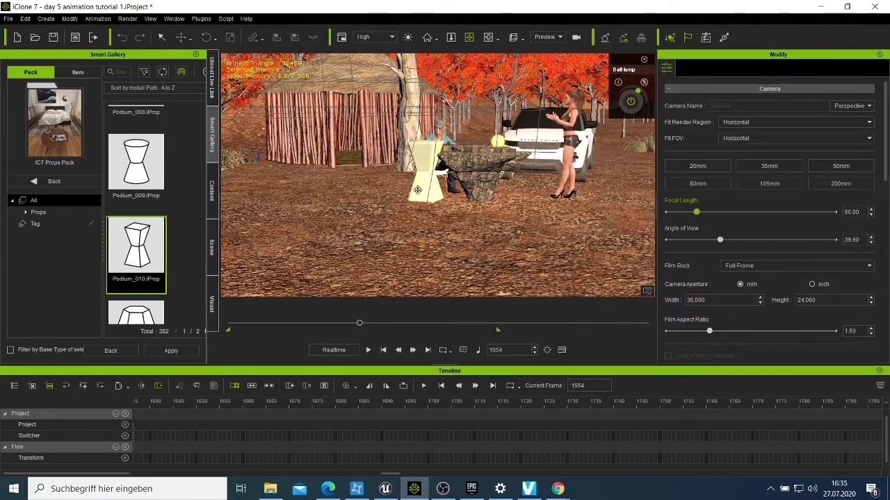
- Move the podium to the woman's side of the table, to about Y -966 and Z -5
right_click(420, 182)
left_click(425, 161)
right_click(413, 157)
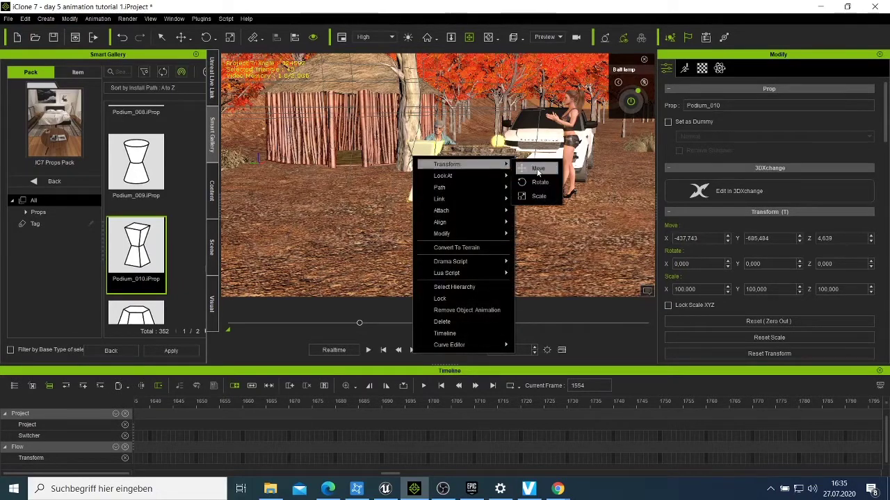
left_click(532, 169)
left_click_drag(413, 186, 577, 201)
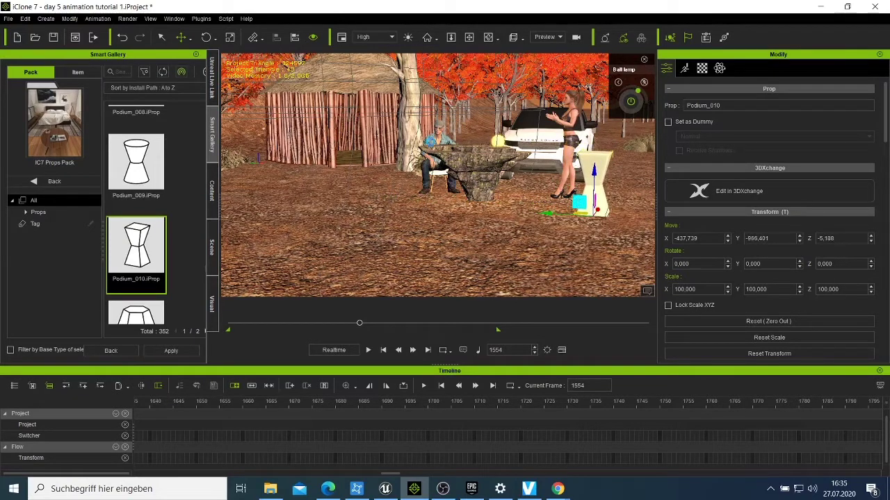
- Move the podium closer behind the woman and lower it, to about X -336 and Z -34
left_click(488, 37)
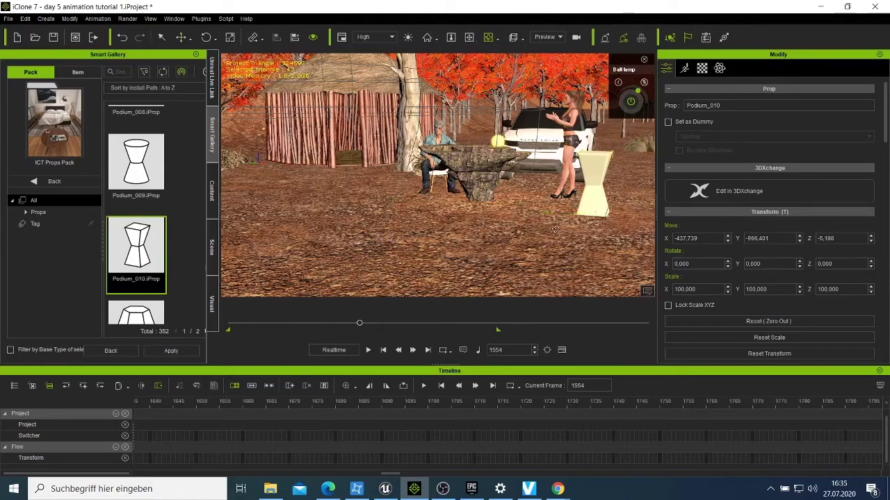
right_click_drag(556, 230, 488, 45)
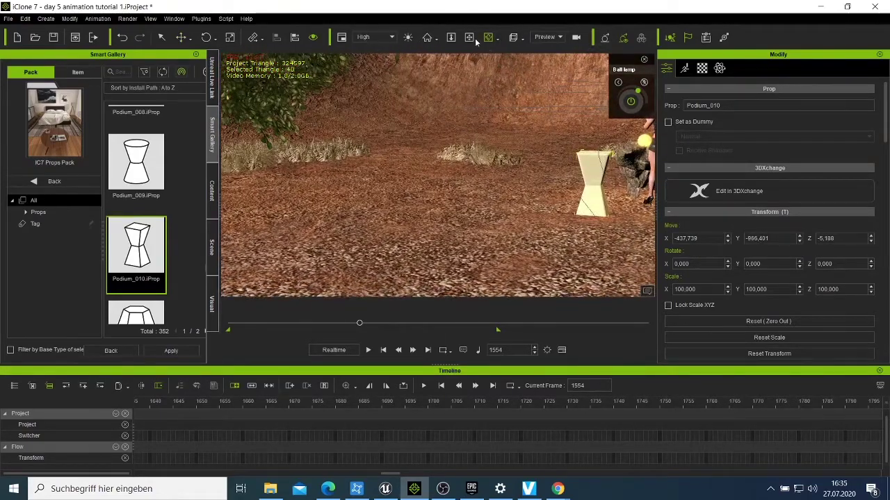
right_click_drag(495, 169, 460, 170)
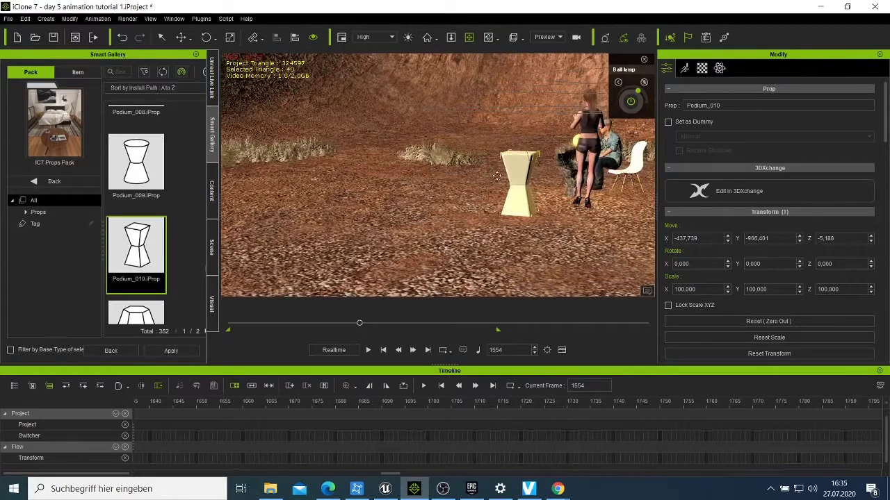
right_click(509, 174)
mouse_move(564, 185)
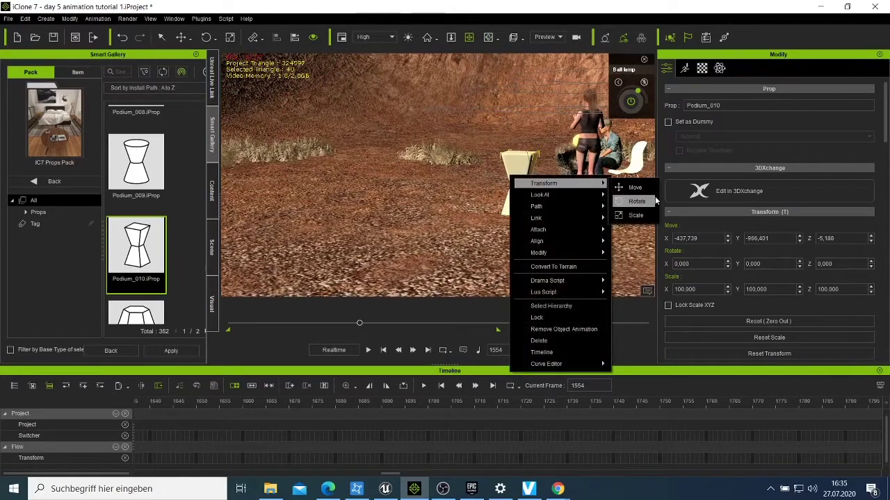
left_click(636, 188)
left_click_drag(533, 204, 600, 227)
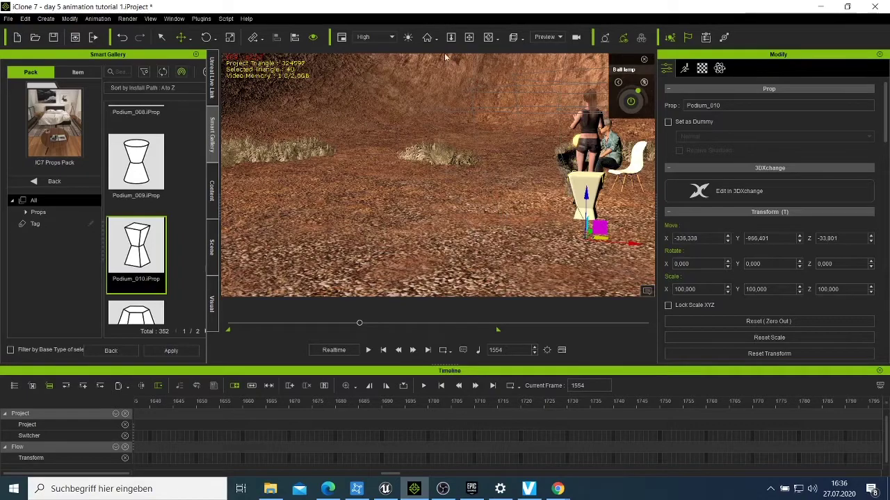
- At frame 1787, move the podium under the seated woman, to about Y -923 and Z -48
left_click(488, 37)
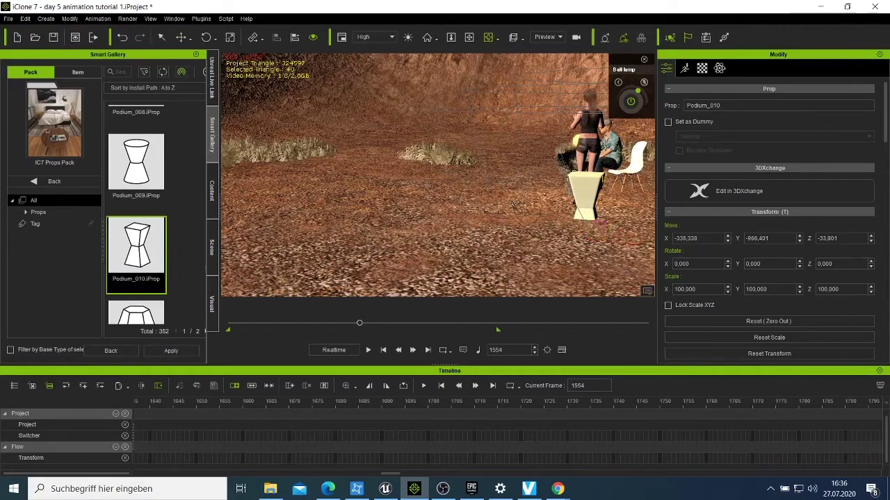
left_click_drag(503, 210, 576, 201)
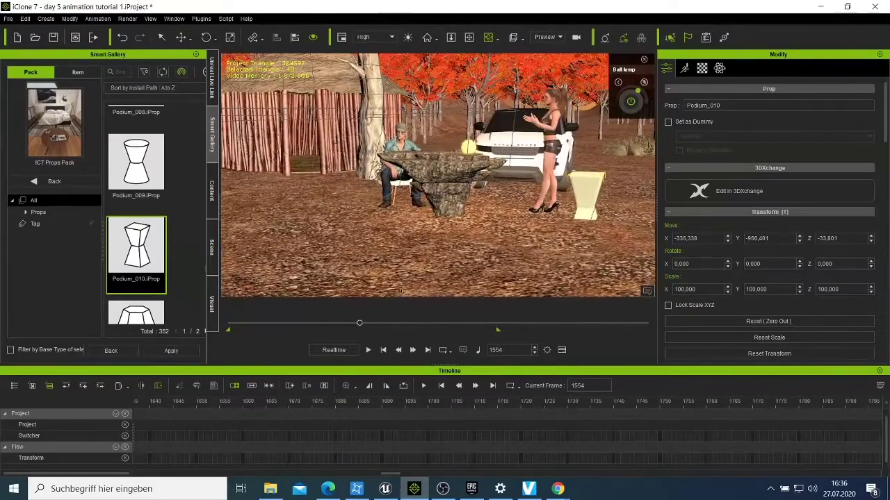
left_click(379, 324)
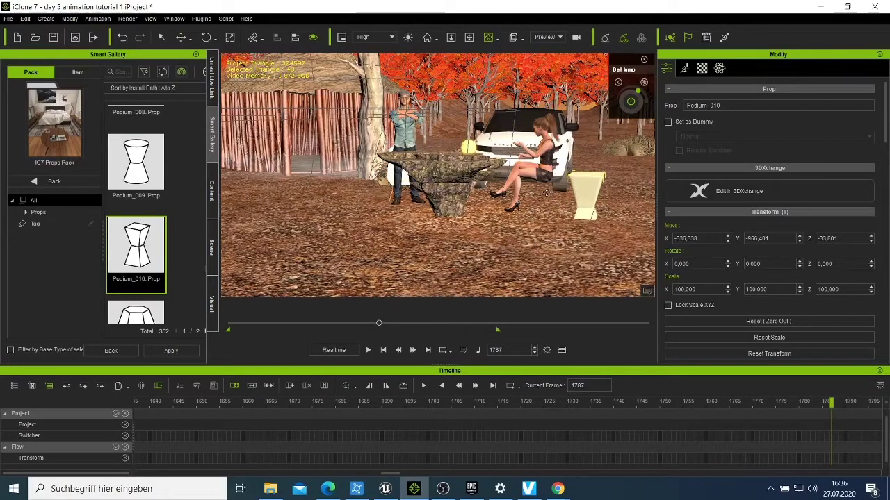
right_click(583, 192)
mouse_move(621, 203)
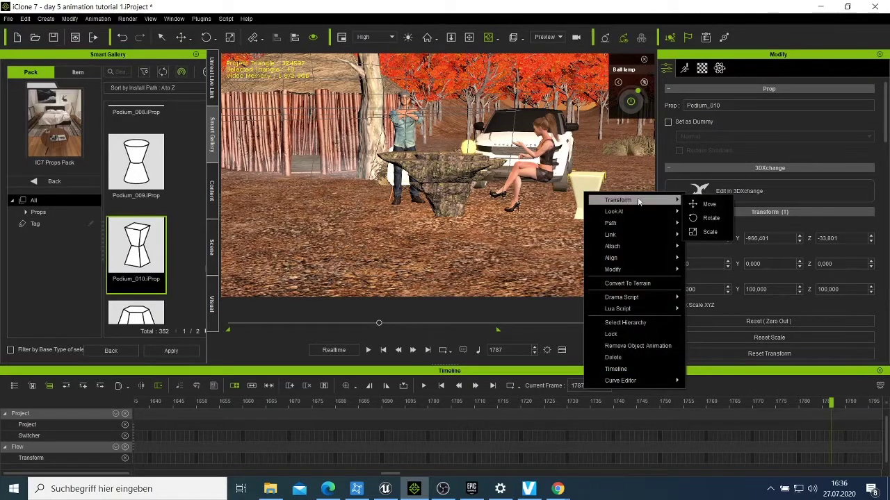
left_click(708, 204)
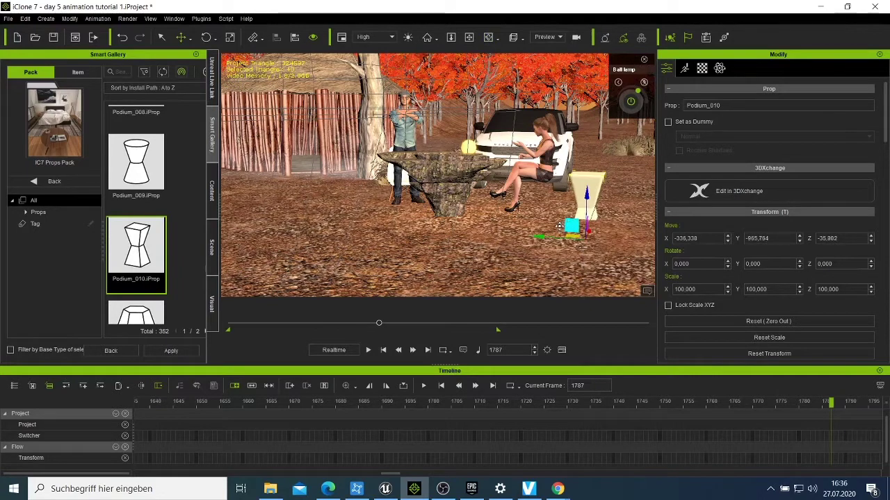
left_click_drag(559, 226, 537, 230)
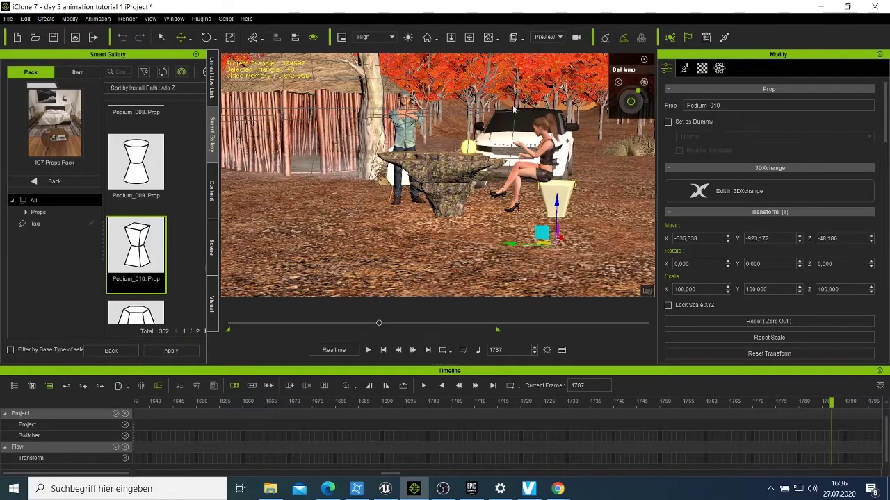
- Check the podium's position against the woman's sitting motion at several frames, including 1420 and 1748
left_click(348, 322)
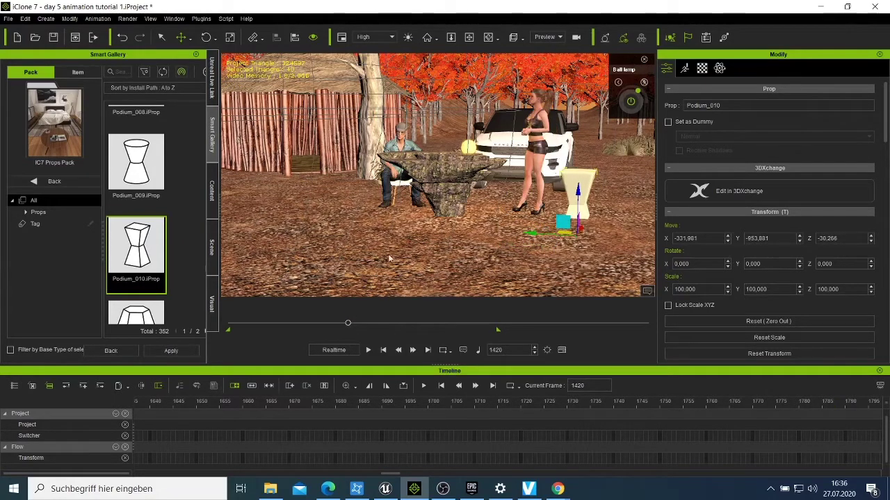
left_click(363, 323)
left_click(376, 323)
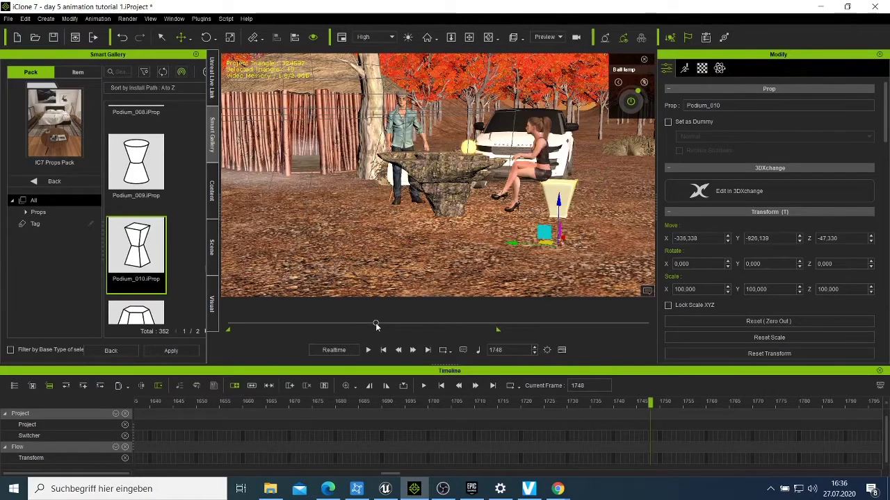
- Remove the podium's object animation and check its position against the woman at frames 1359, 1576 and 1849
right_click(561, 194)
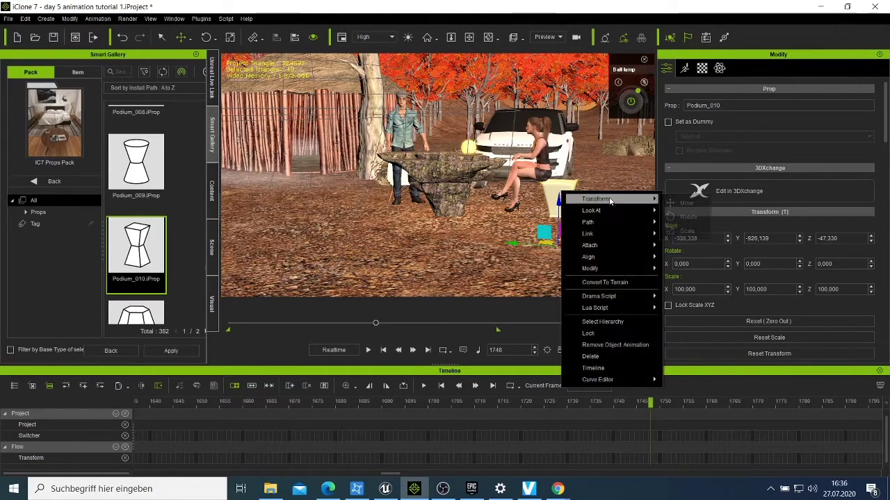
left_click(608, 344)
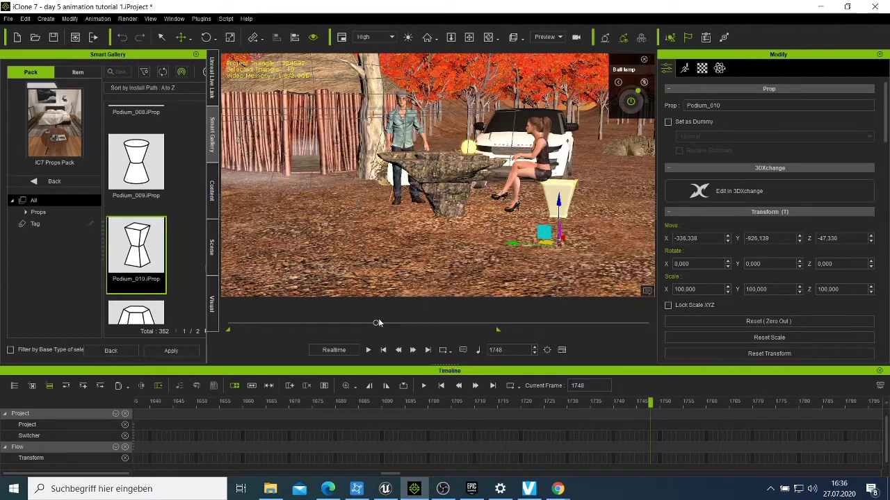
left_click(343, 323)
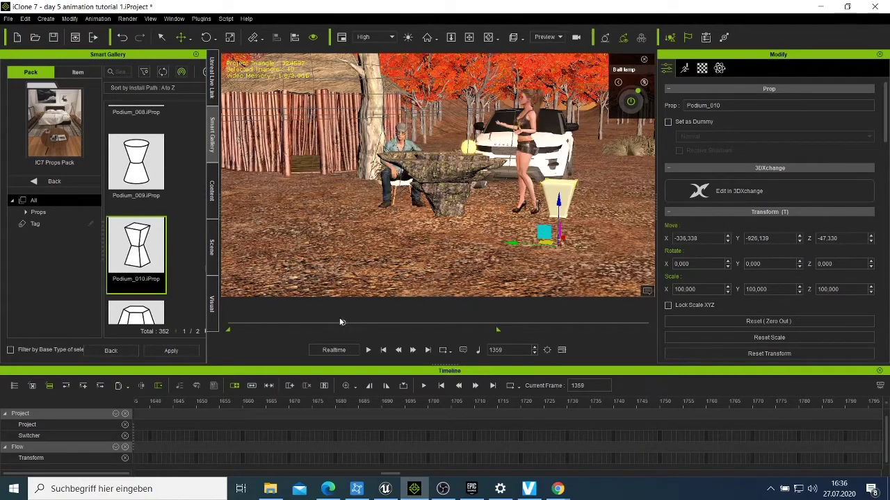
left_click(337, 324)
left_click(369, 324)
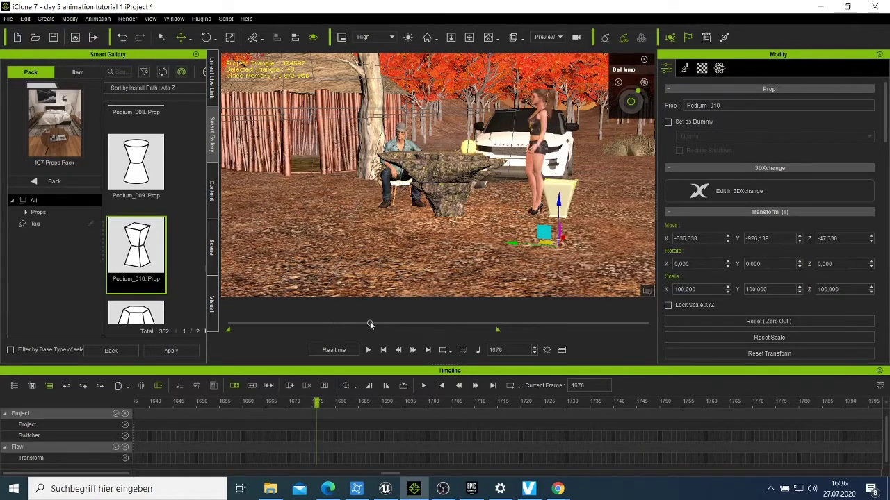
left_click(384, 324)
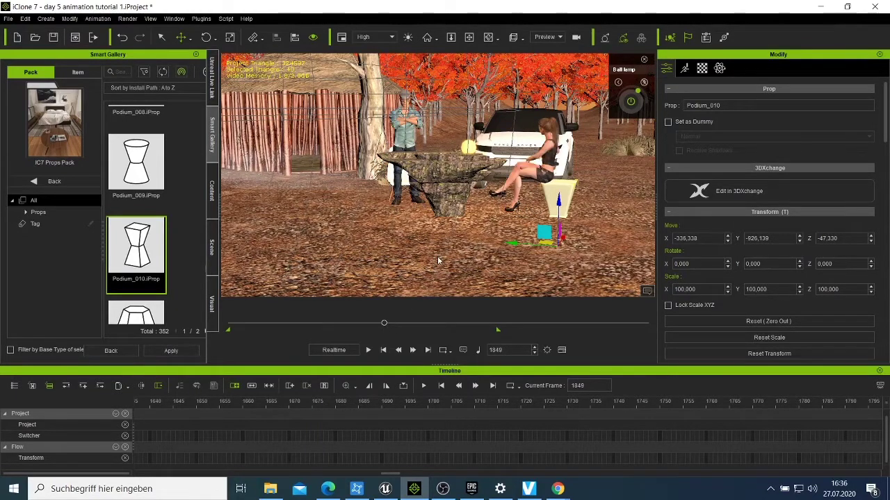
- At frame 1849, move the podium sideways in line with the seated woman, to about X -349 and Z -44
left_click(488, 37)
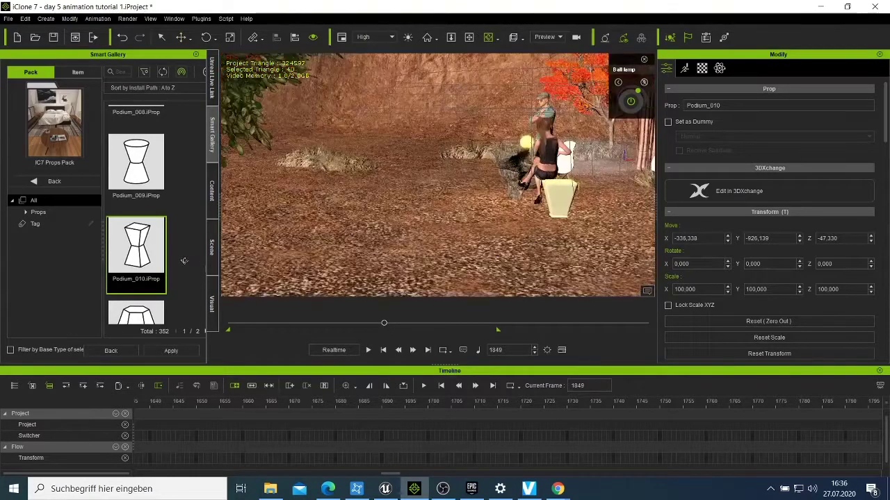
right_click_drag(379, 241, 439, 221)
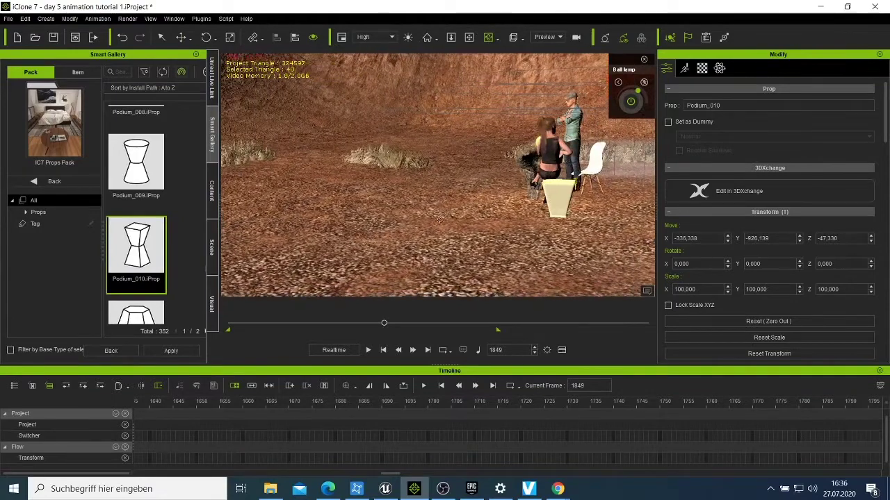
right_click(554, 195)
mouse_move(604, 203)
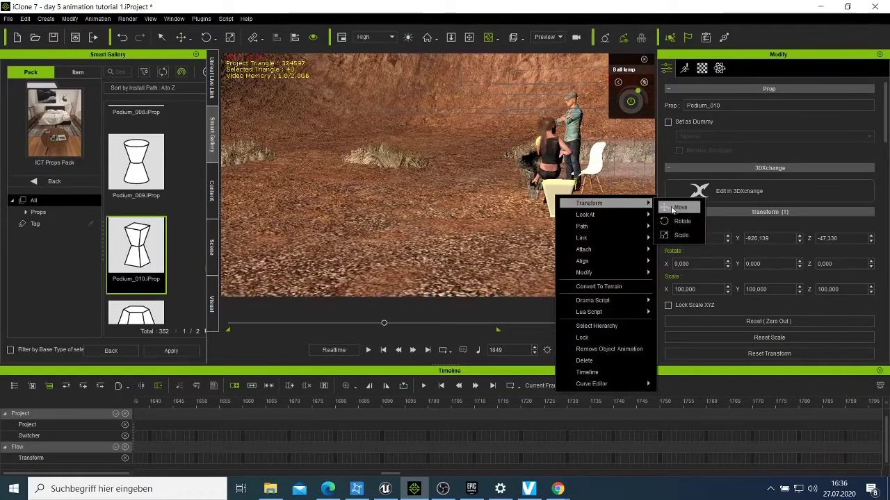
left_click(679, 208)
left_click_drag(572, 234, 565, 230)
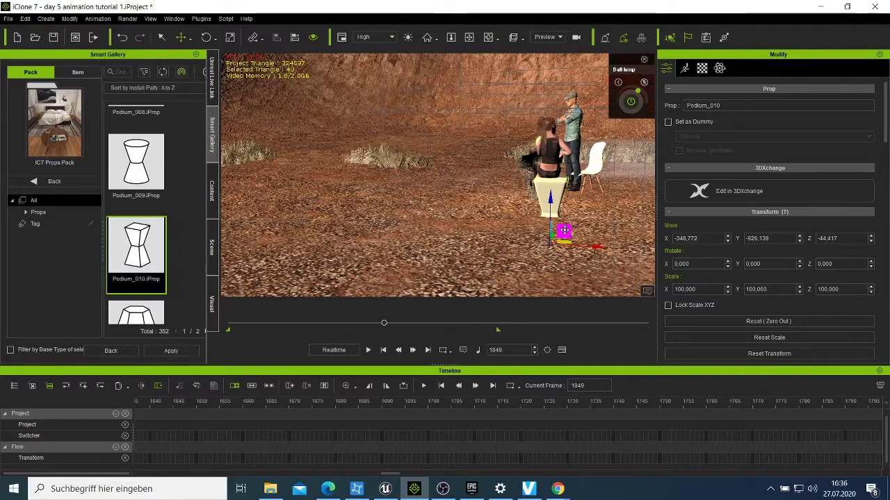
- Remove the podium's object animation again and go to frame 1598, before the woman sits down
left_click(488, 38)
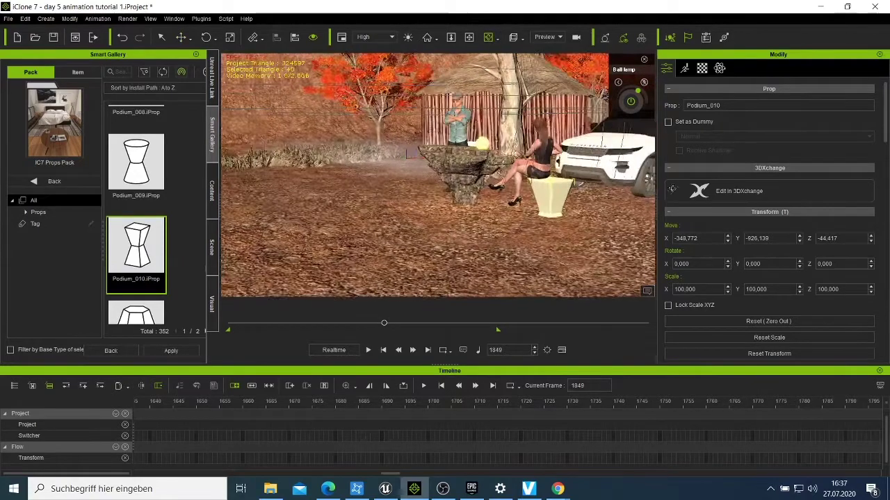
left_click_drag(554, 215, 432, 269)
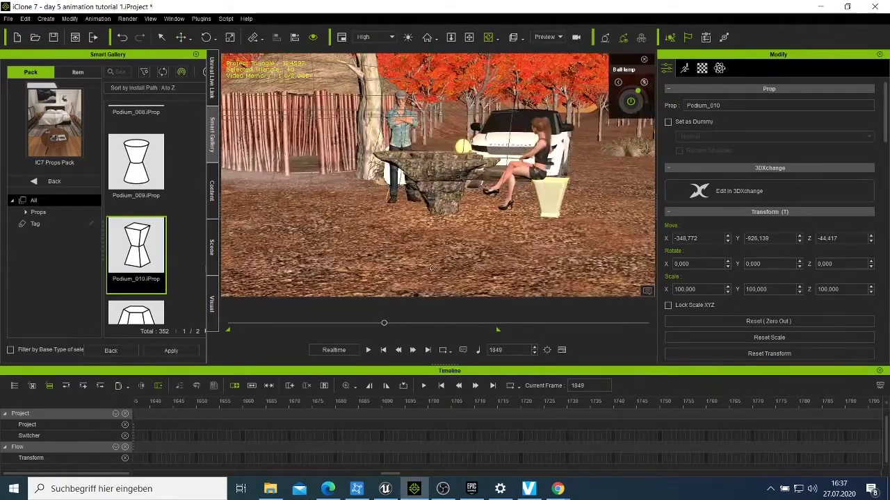
right_click(541, 197)
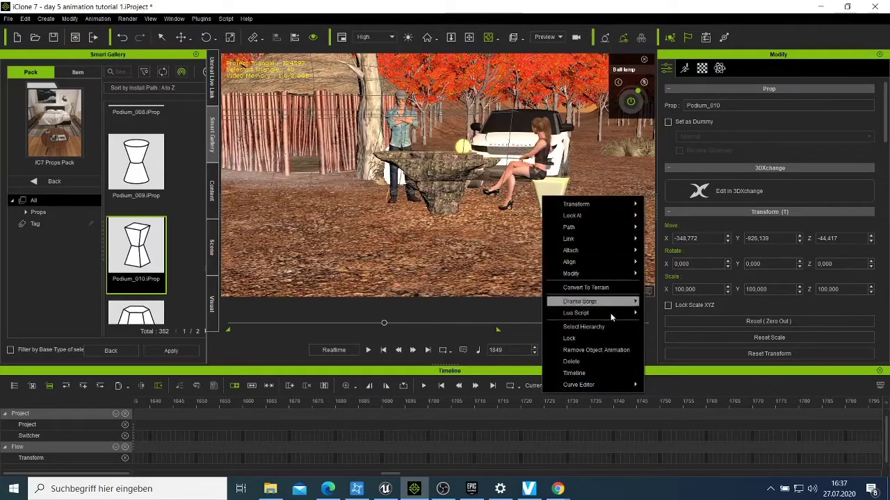
left_click(614, 348)
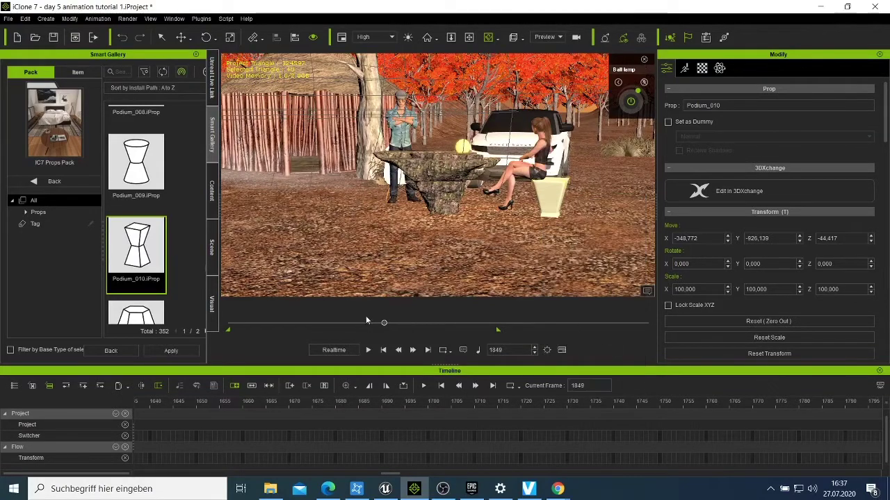
left_click(362, 323)
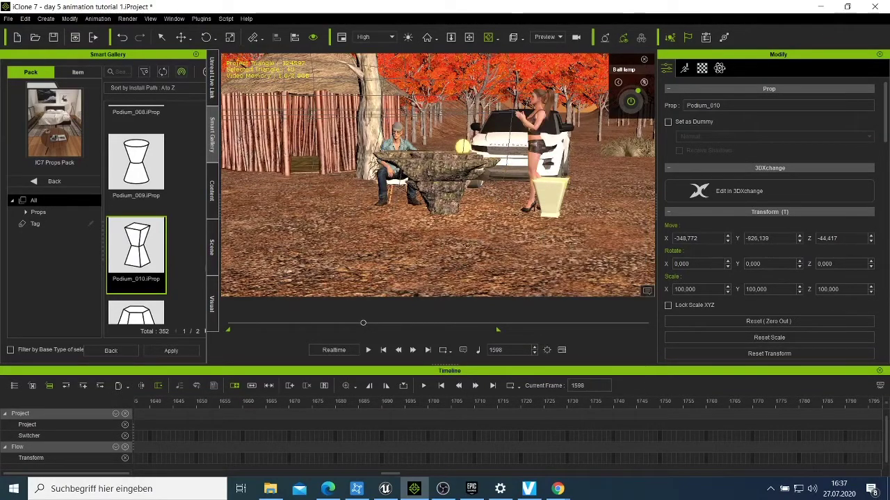
- Move the podium slightly back from the standing woman's legs and raise it, to about Y -931 and Z -42
right_click_drag(465, 247, 569, 209)
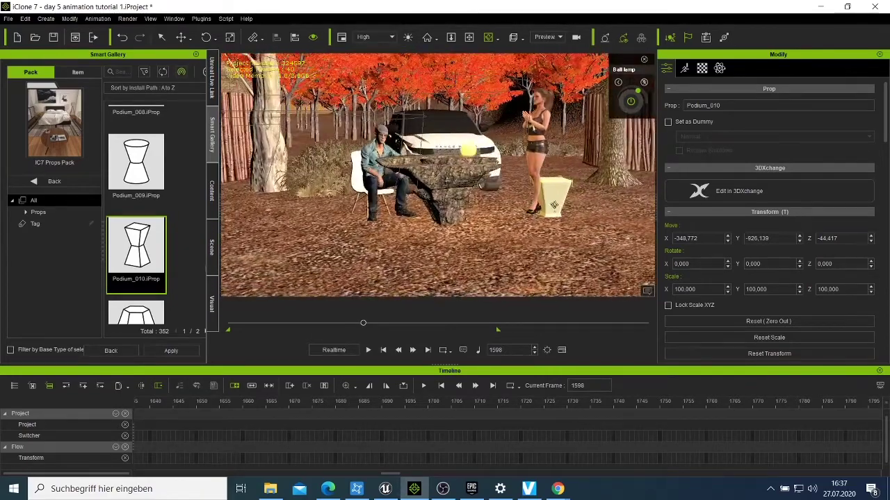
right_click(554, 205)
mouse_move(612, 216)
left_click(679, 216)
left_click_drag(534, 231, 537, 229)
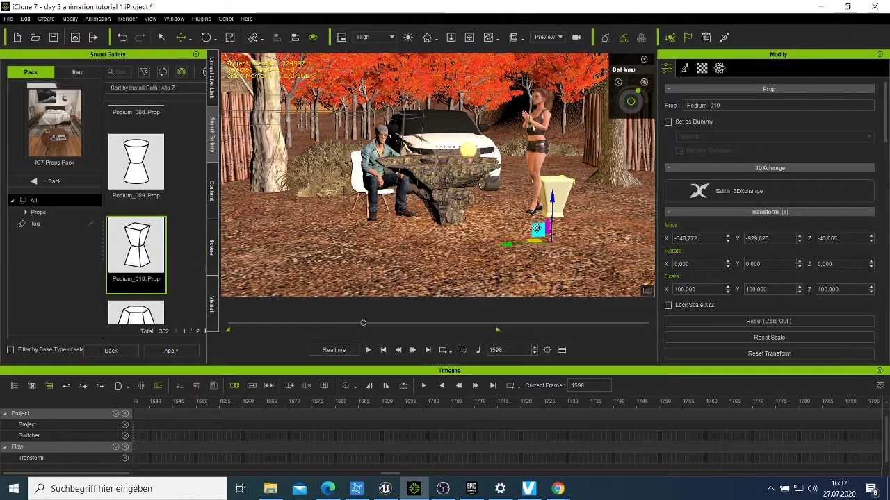
left_click_drag(537, 229, 538, 228)
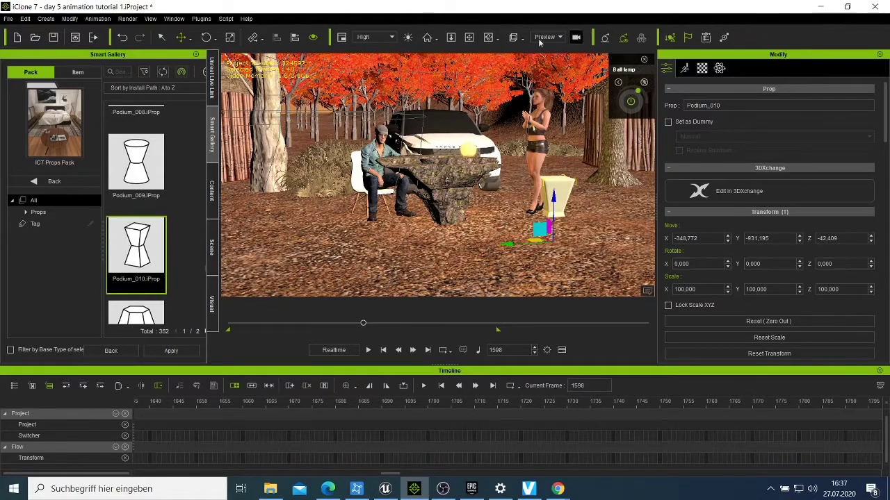
- Rotate the podium about its vertical axis to about 11.5 degrees, checking it from behind the woman
left_click(488, 39)
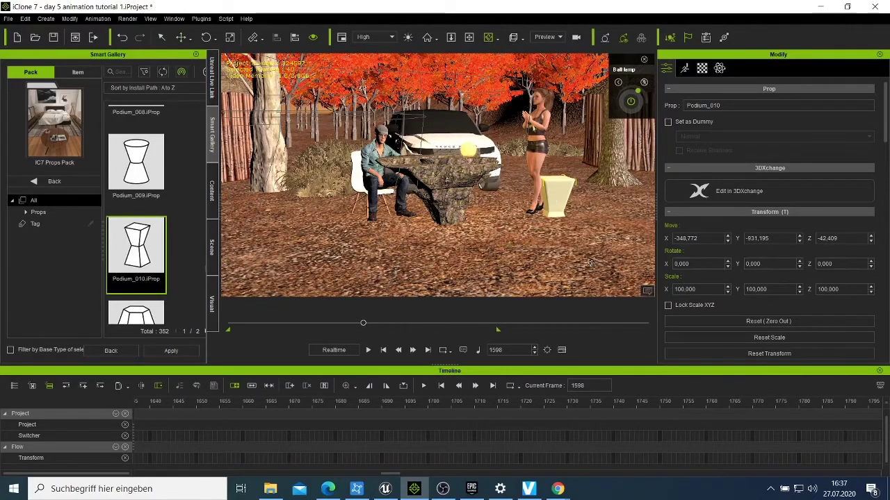
right_click_drag(591, 263, 340, 252)
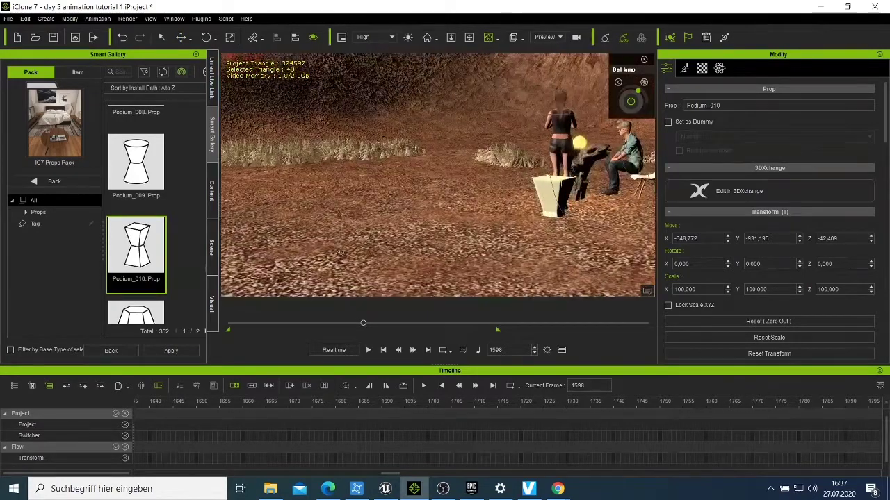
right_click(546, 194)
mouse_move(626, 202)
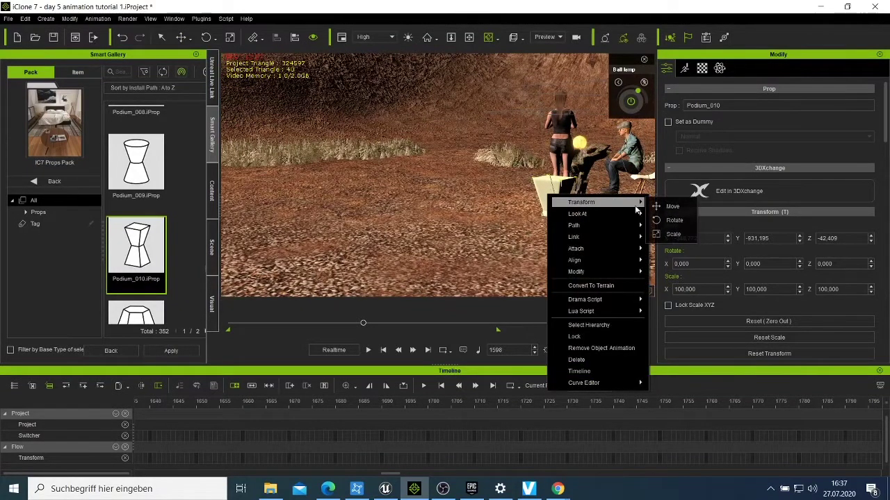
left_click(674, 212)
left_click_drag(545, 251, 550, 248)
right_click(554, 197)
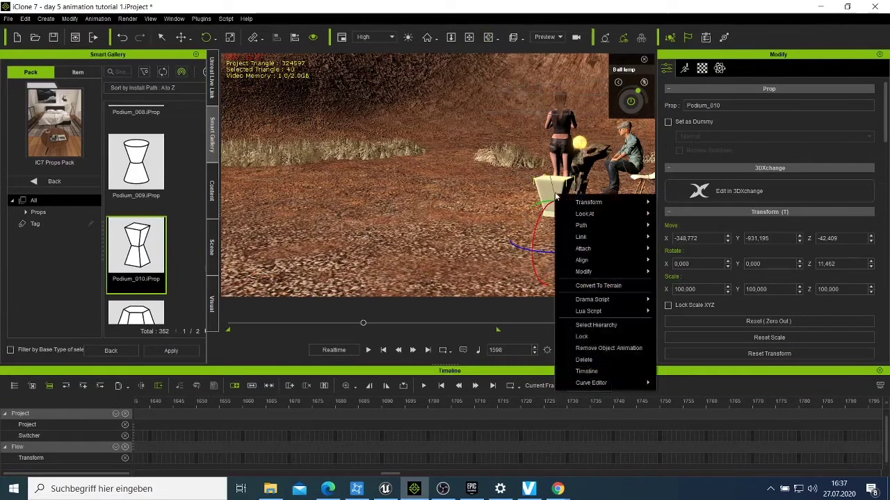
- Remove the rotated podium's object animation and check the seated woman's fit at frames 1760, 2300 and 2778
left_click(489, 37)
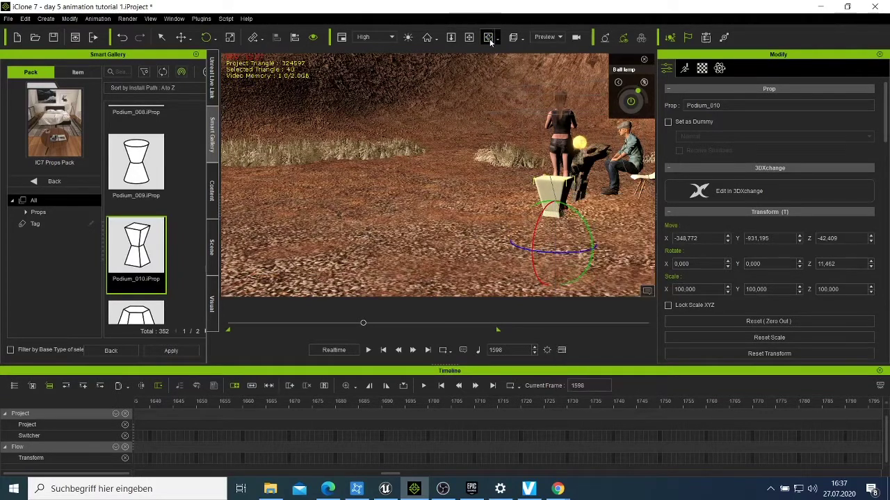
left_click_drag(445, 237, 544, 240)
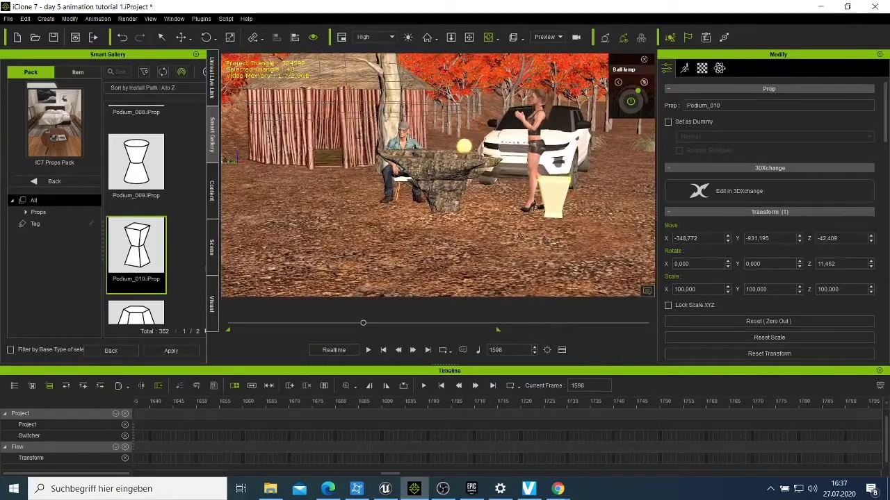
right_click(544, 190)
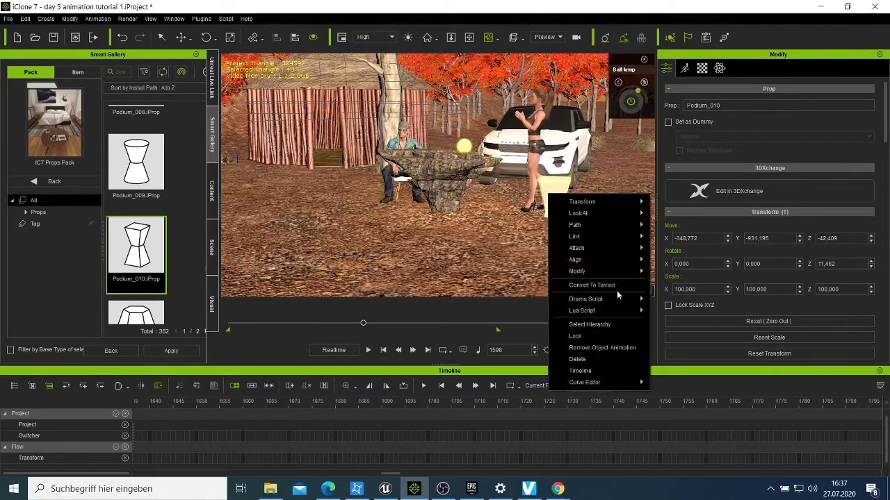
left_click(613, 350)
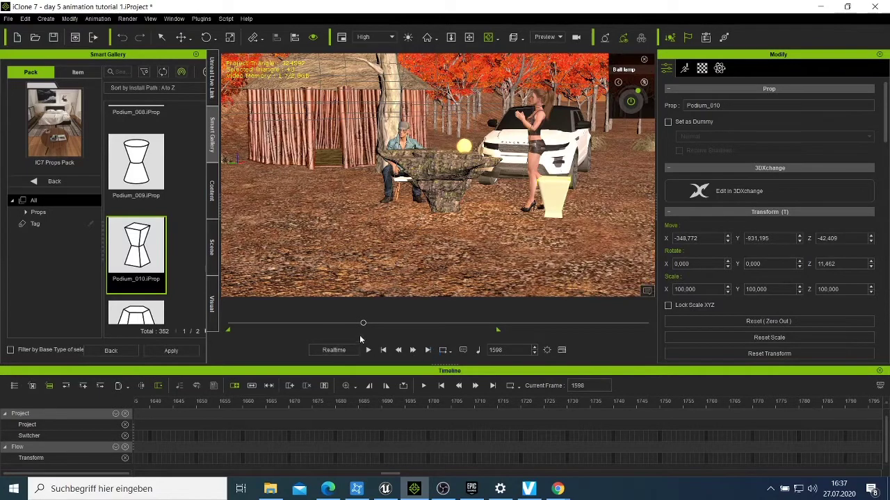
left_click_drag(378, 324, 387, 324)
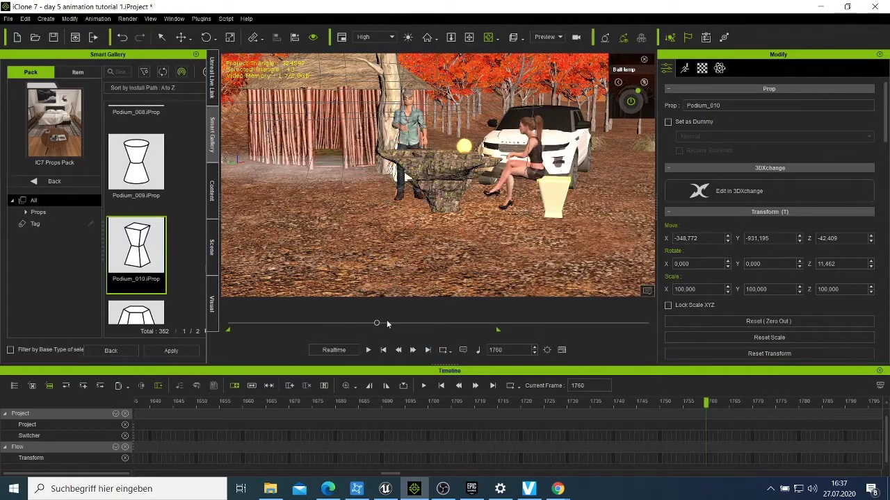
left_click(422, 324)
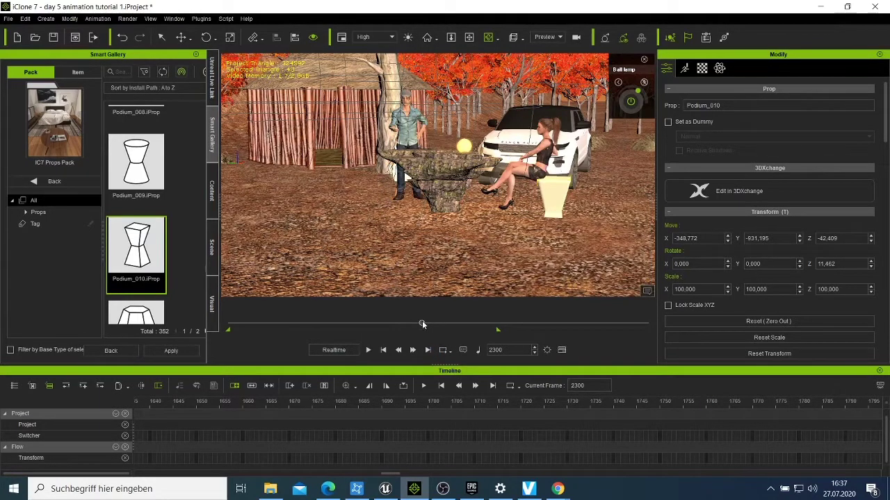
left_click_drag(442, 321, 461, 321)
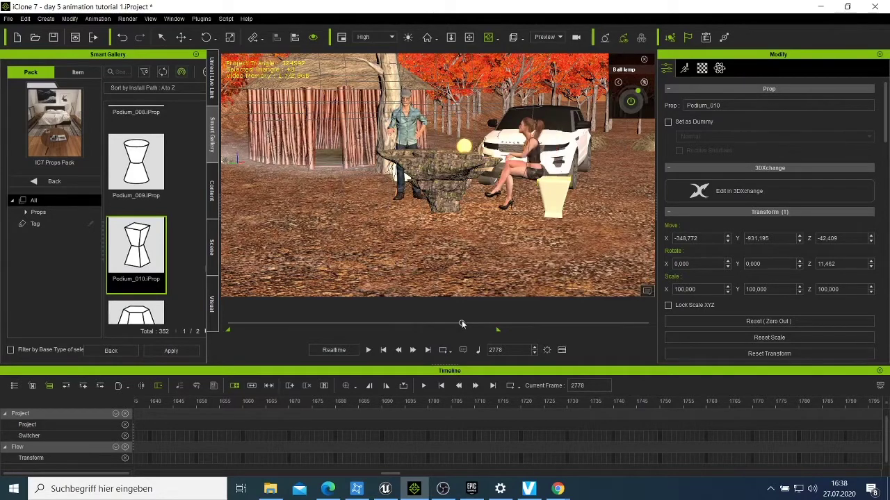
- At frame 2778, move the podium forward under the seated woman, to about Y -920 and Z -46
right_click(550, 202)
mouse_move(626, 211)
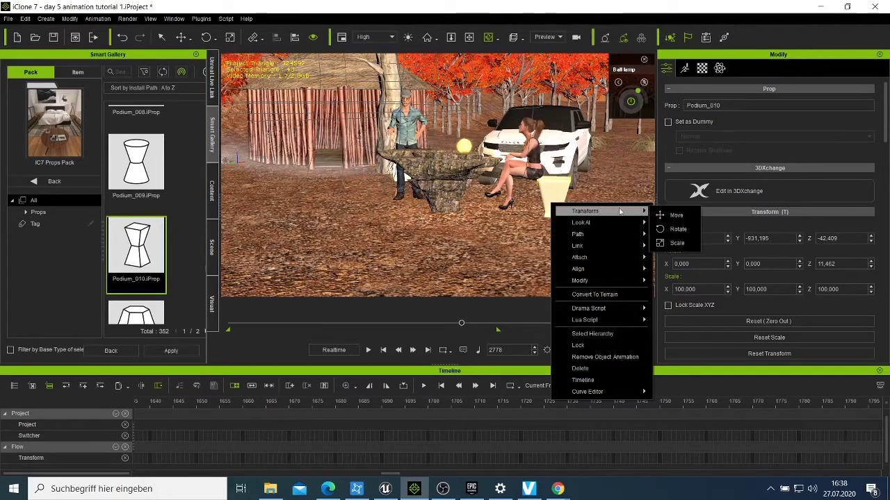
left_click(659, 218)
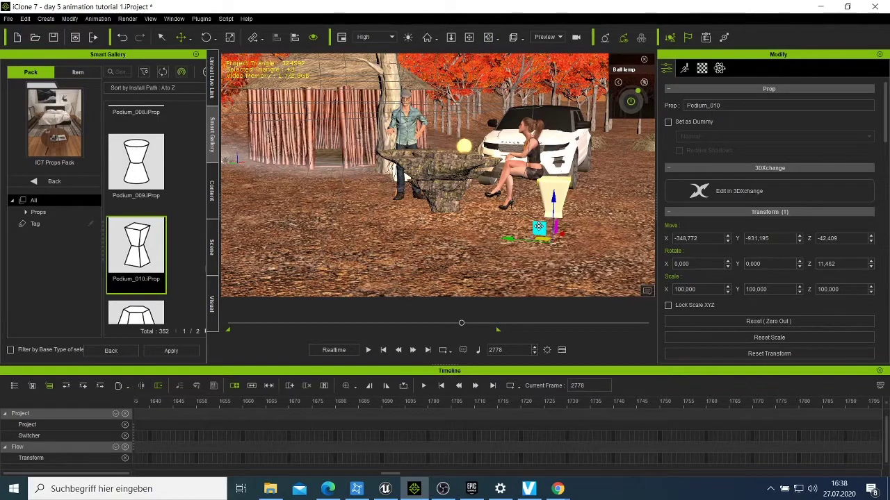
left_click_drag(538, 228, 531, 229)
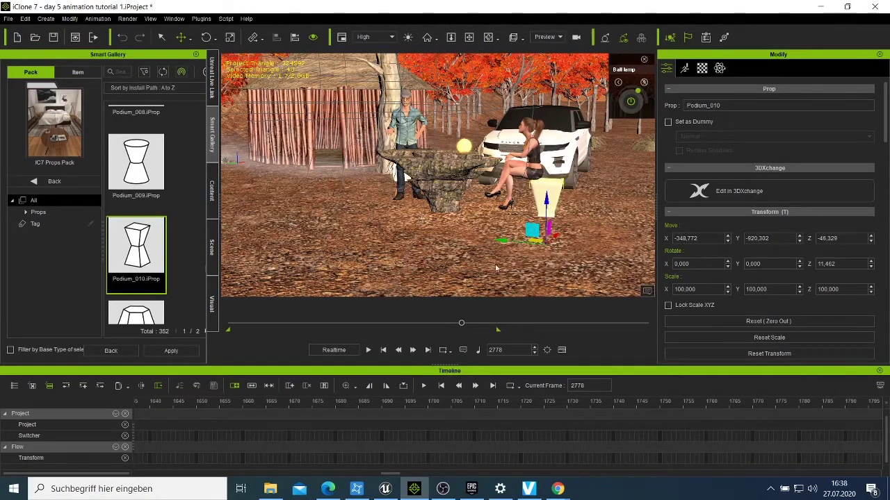
- Remove the podium's object animation and check its placement at earlier frames, including 2366, 1398 and 1008
right_click(535, 195)
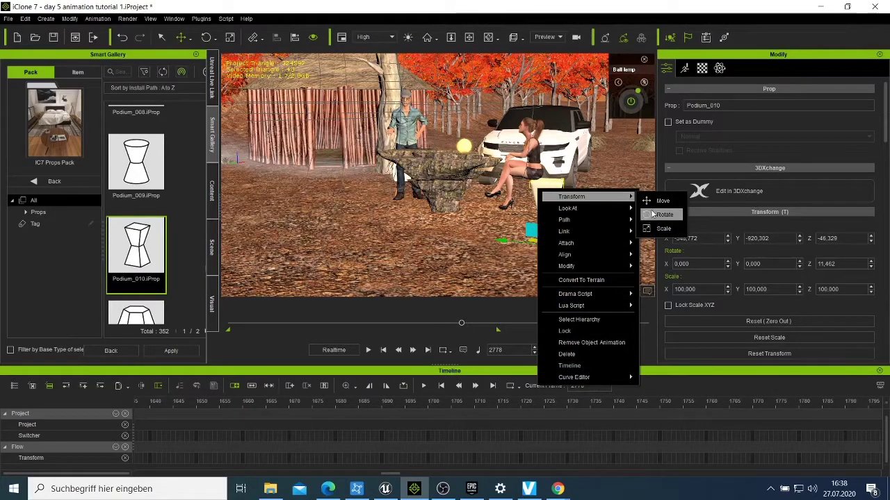
left_click(572, 342)
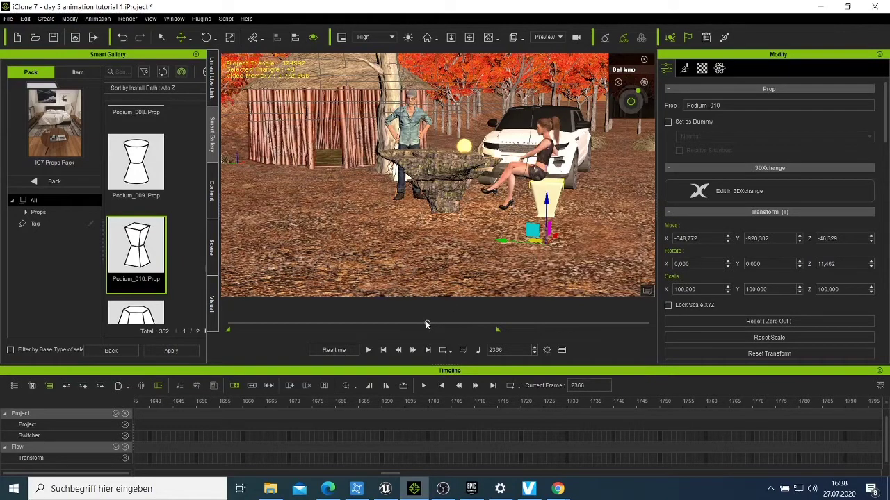
left_click(382, 323)
left_click(347, 324)
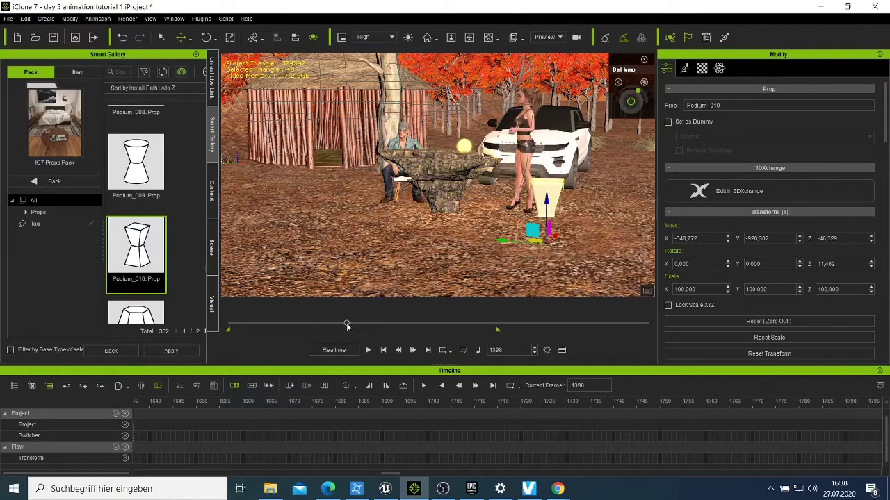
left_click(313, 324)
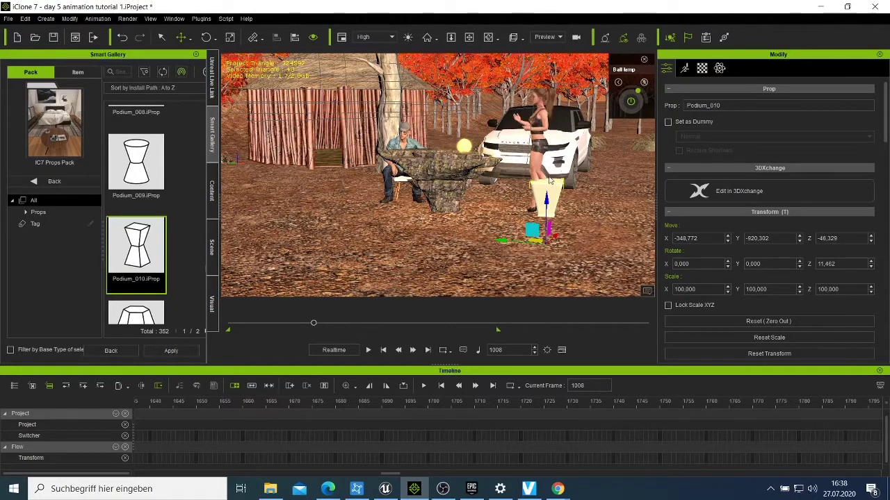
- At frame 1008, move the podium back and up behind the standing woman, to about Y -938 and Z -32
left_click(488, 36)
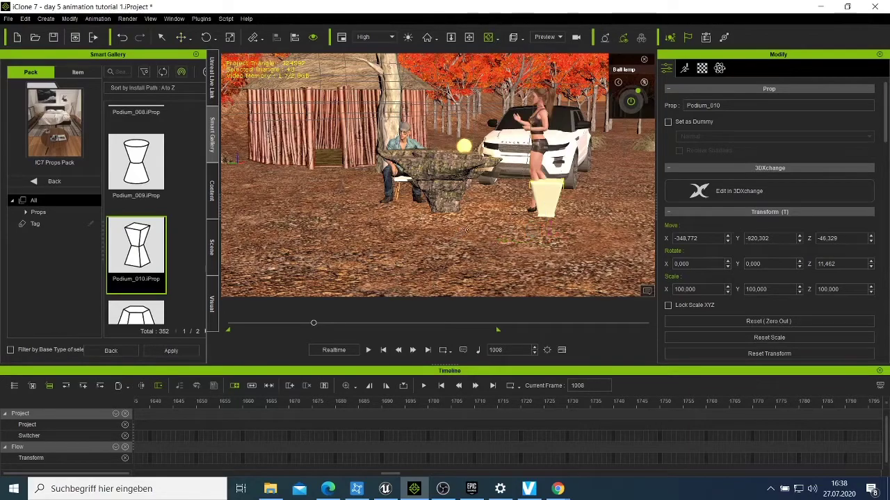
right_click_drag(466, 229, 543, 187)
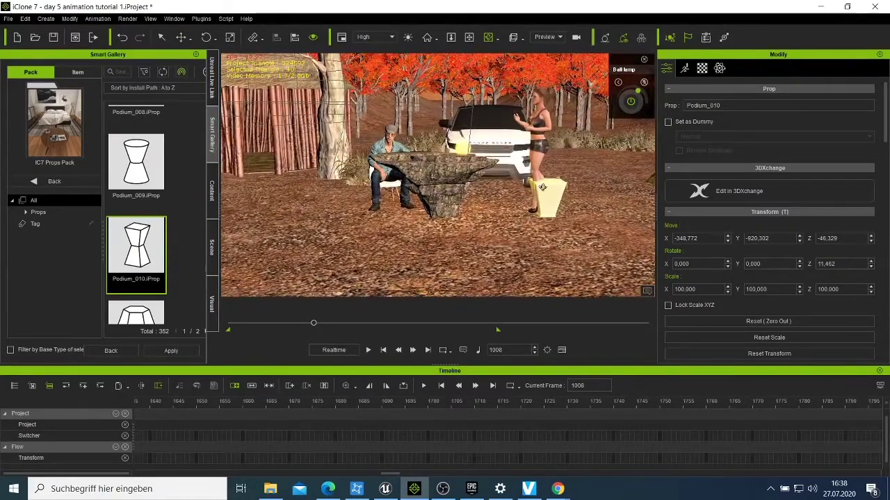
right_click(542, 187)
mouse_move(633, 197)
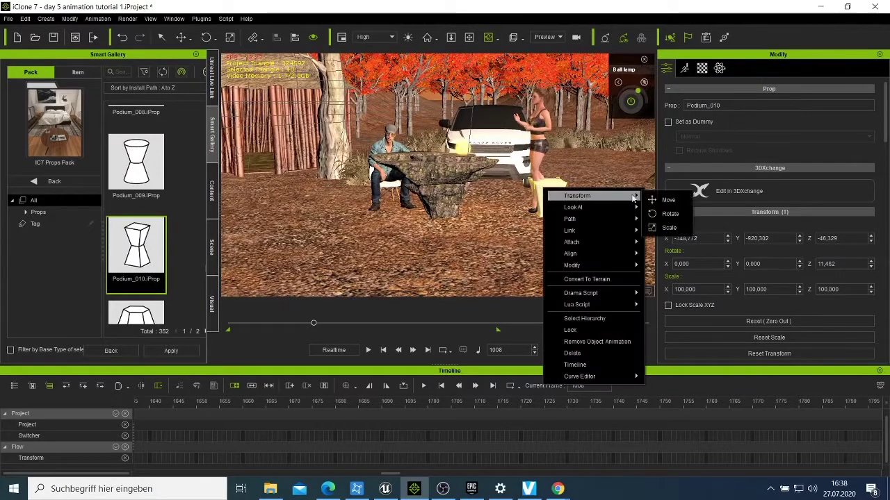
left_click(664, 200)
left_click_drag(539, 235, 544, 223)
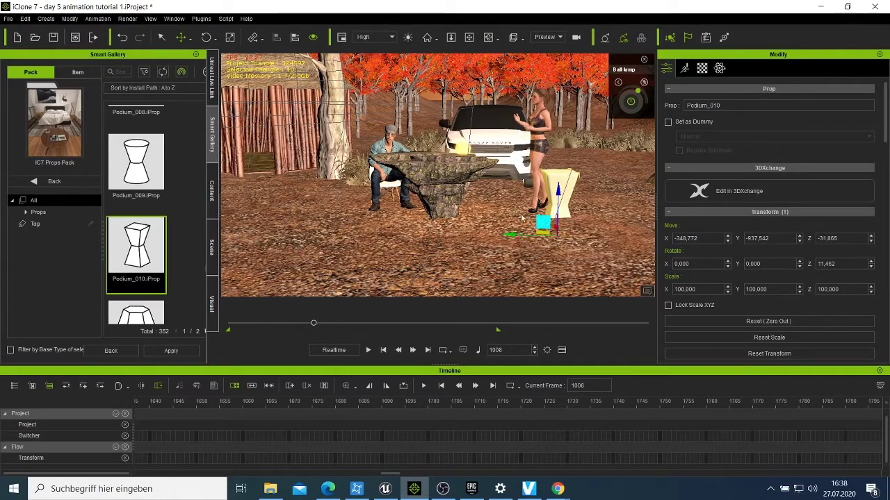
right_click(571, 182)
mouse_move(626, 188)
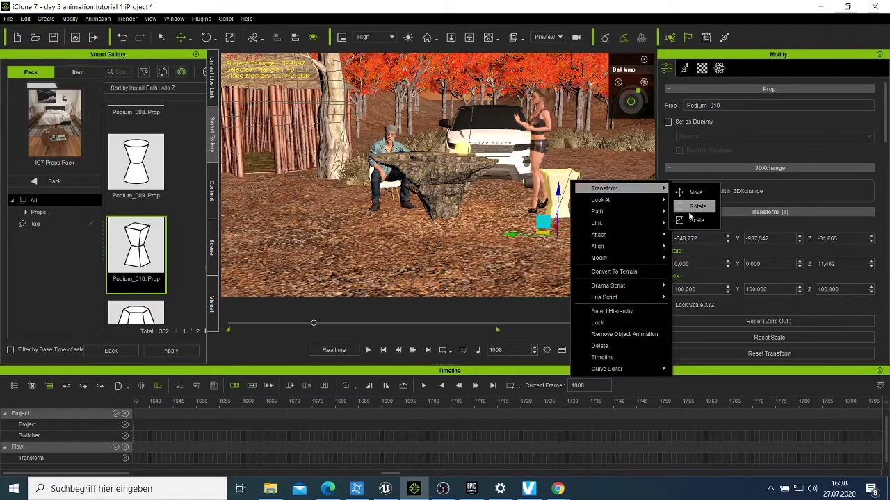
left_click(695, 220)
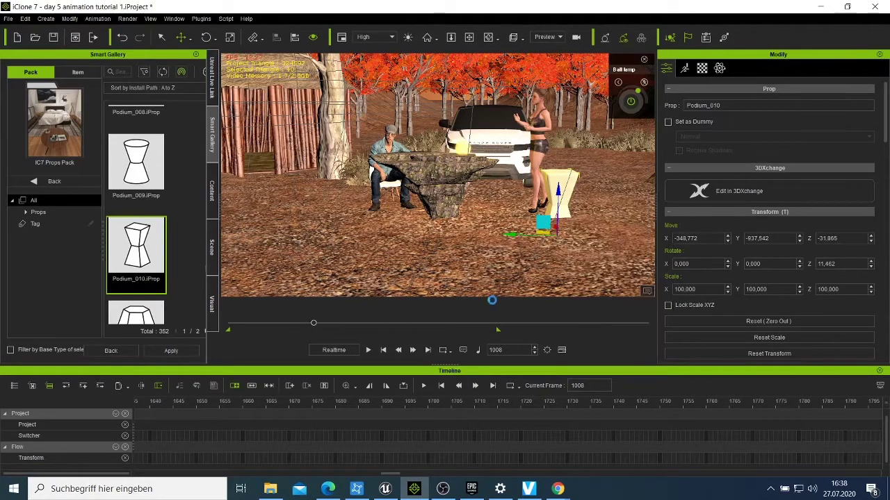
- At frame 1982, lower the podium under the seated woman to about Y -930 and Z -47, checking frames 1771, 1376, 1103, 1598 and 1943
left_click(396, 323)
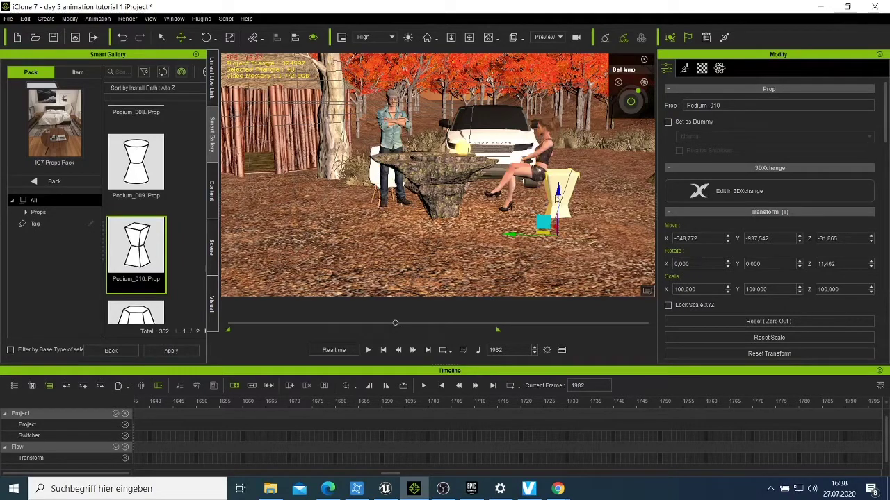
left_click_drag(538, 229, 538, 233)
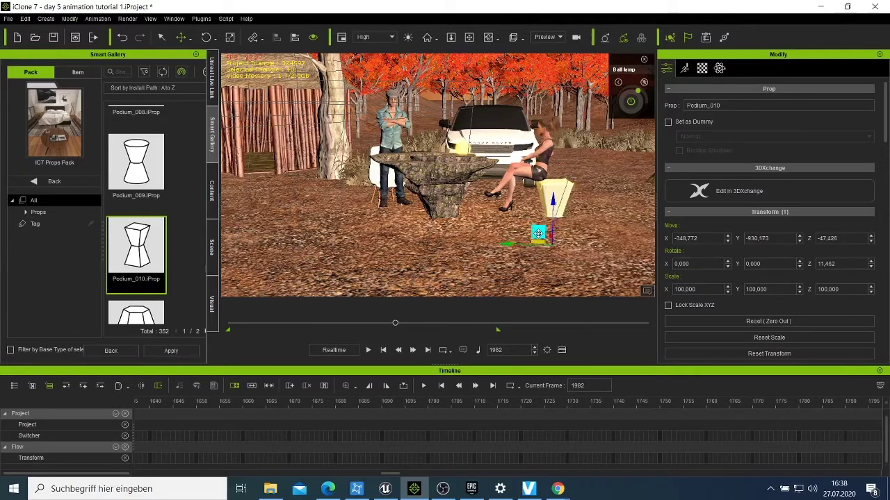
left_click(378, 324)
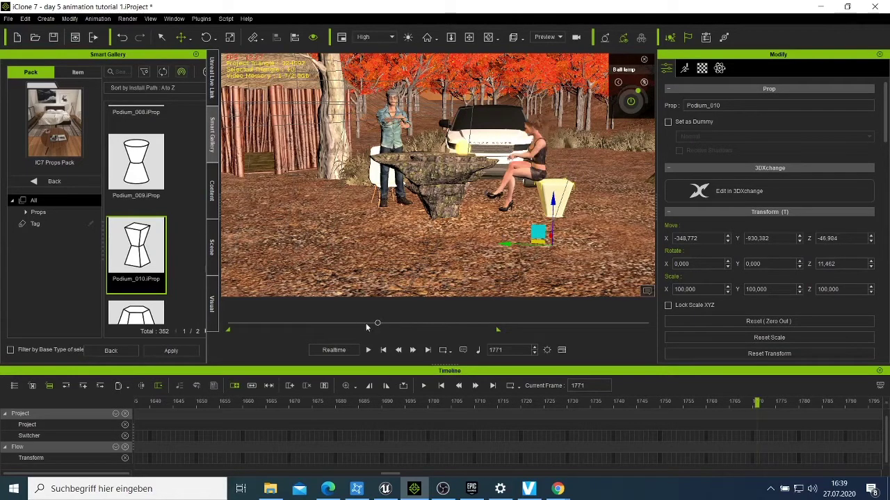
left_click(346, 322)
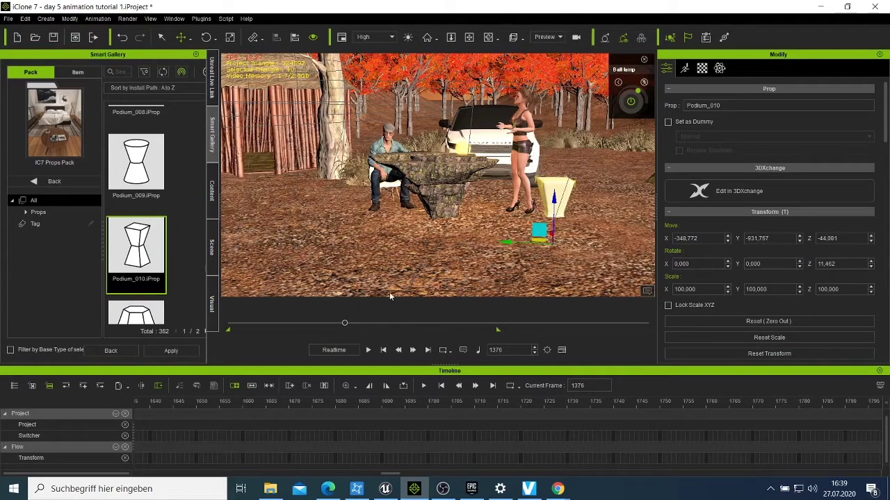
left_click(322, 323)
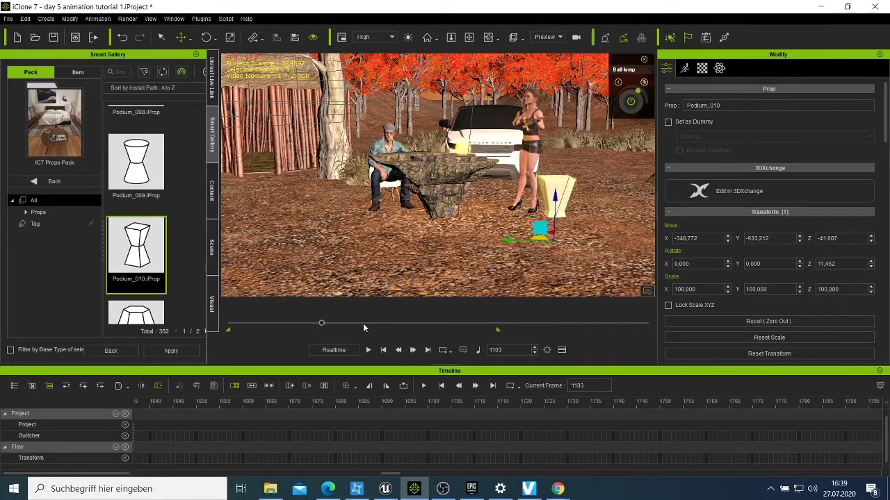
left_click(363, 323)
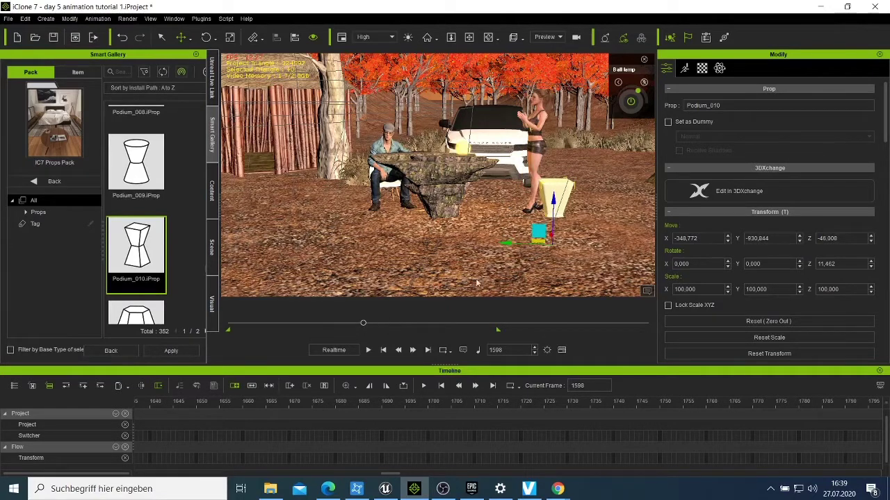
left_click(392, 323)
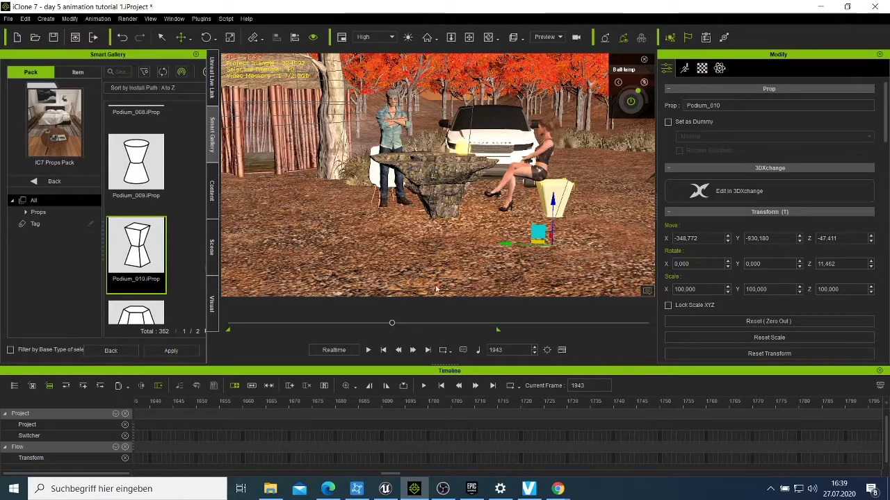
- Remove the podium's object animation at frame 1943 and check its placement at frames 1114 and 2149
right_click(552, 198)
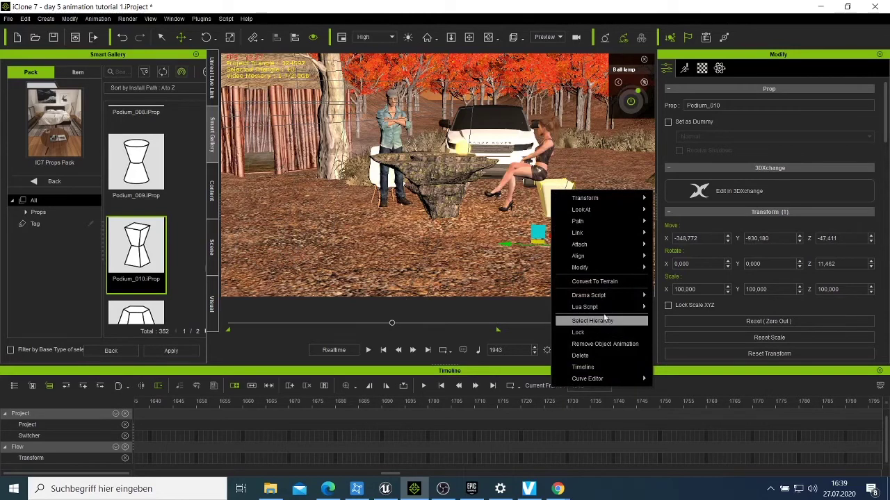
left_click(603, 344)
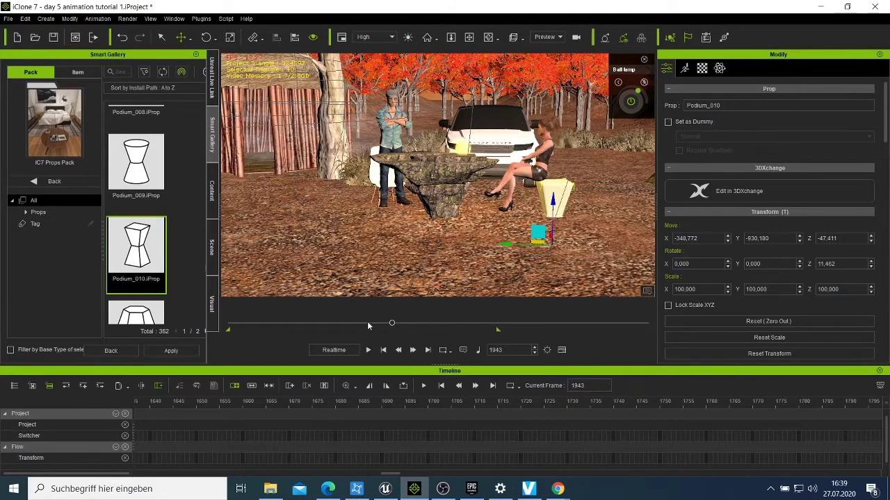
left_click_drag(367, 321, 323, 325)
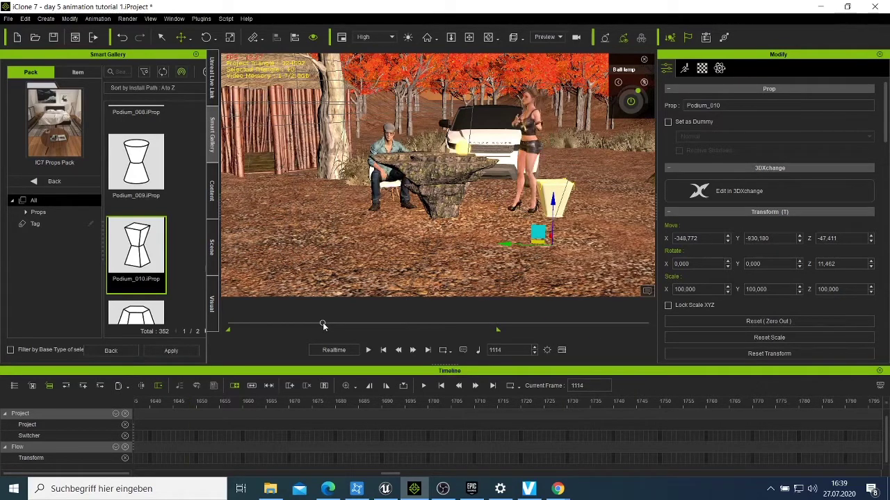
left_click(408, 324)
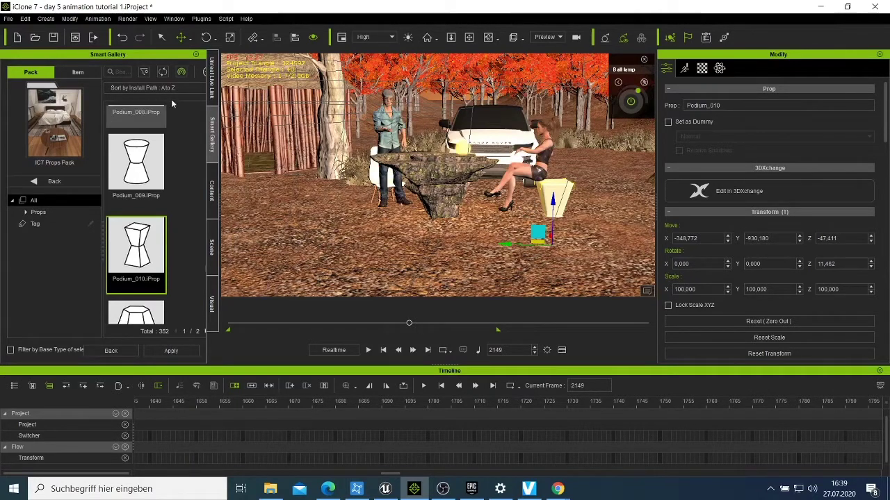
- Apply the Sky_03 template from the Sky content to the scene
left_click(214, 190)
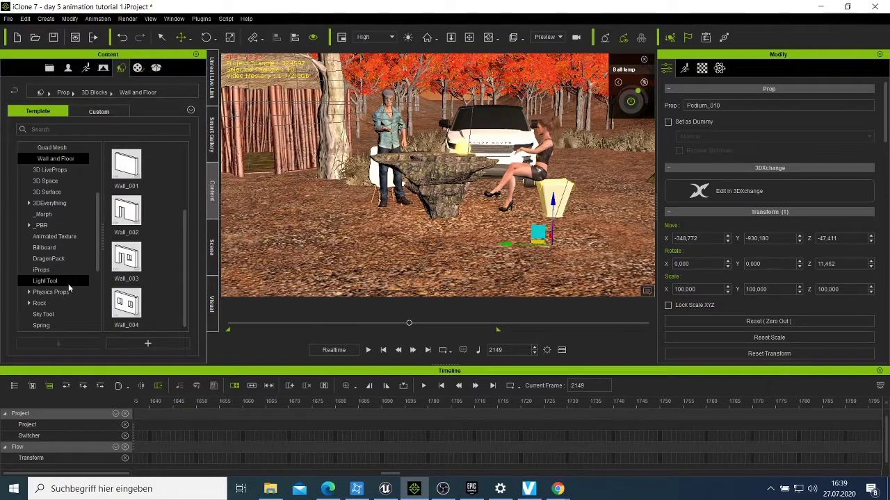
scroll(67, 285, "down", 3)
scroll(63, 274, "down", 1)
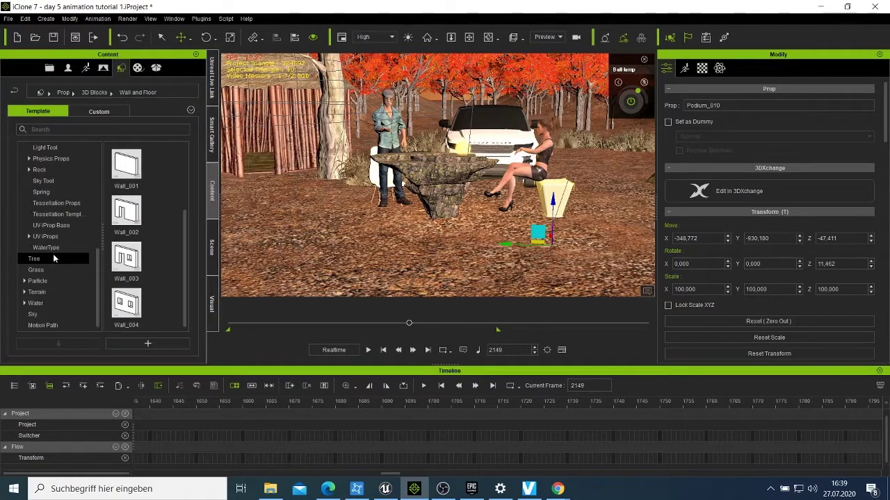
left_click(61, 314)
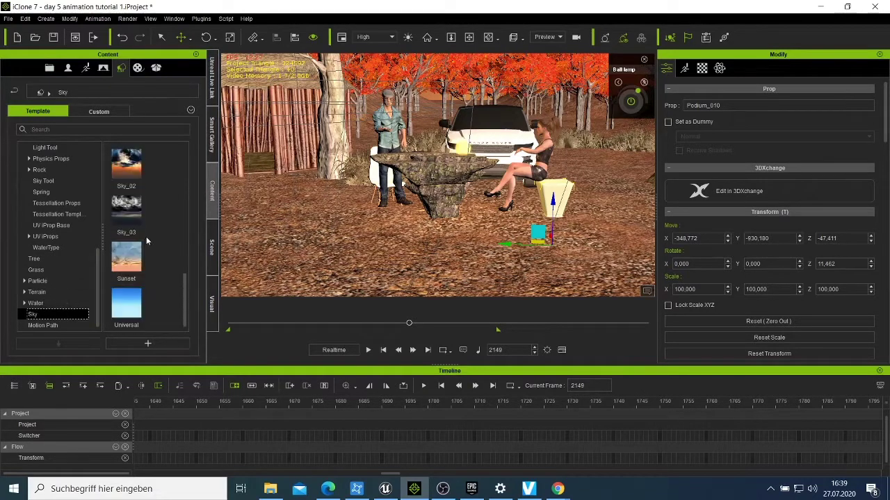
double_click(115, 217)
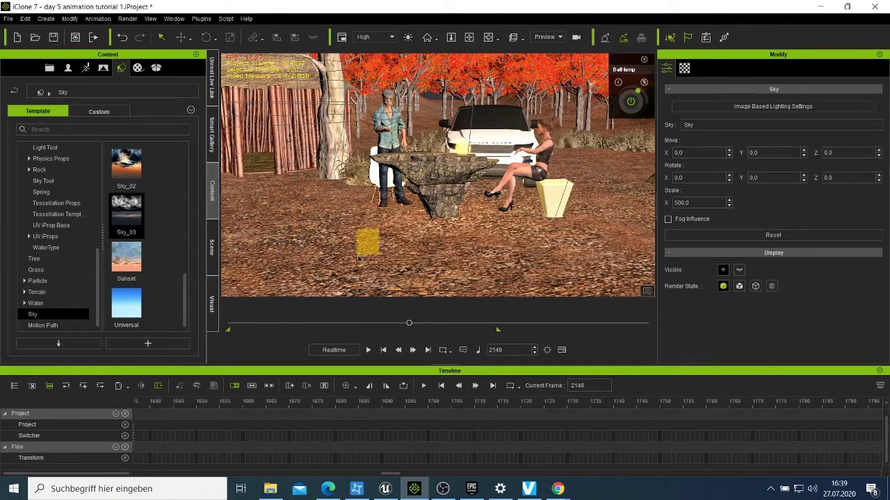
left_click(367, 241)
- Play the animation from frame 1 until the woman sits, and check her clearance from the podium at frames 1225 and 1487
left_click(488, 37)
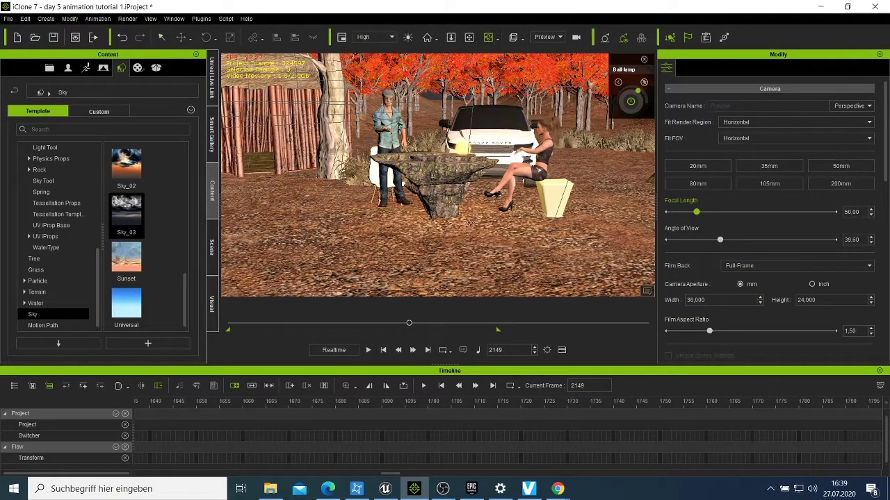
left_click_drag(468, 220, 451, 271)
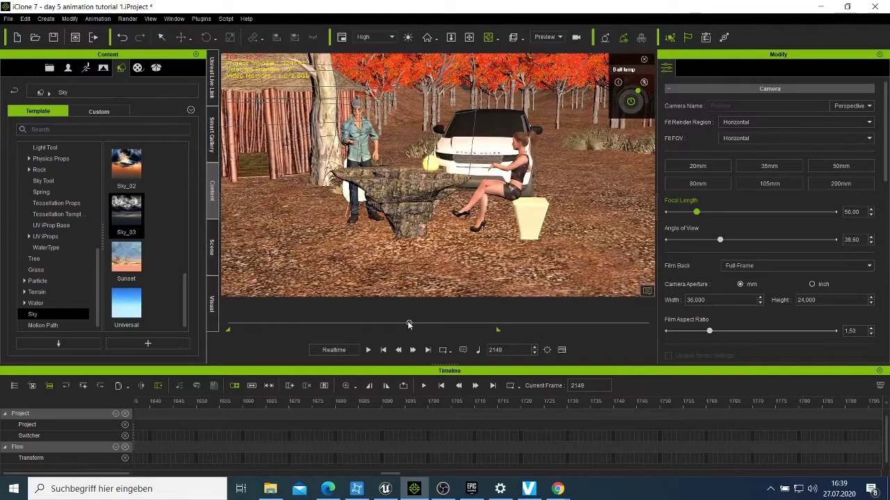
left_click_drag(408, 325, 230, 325)
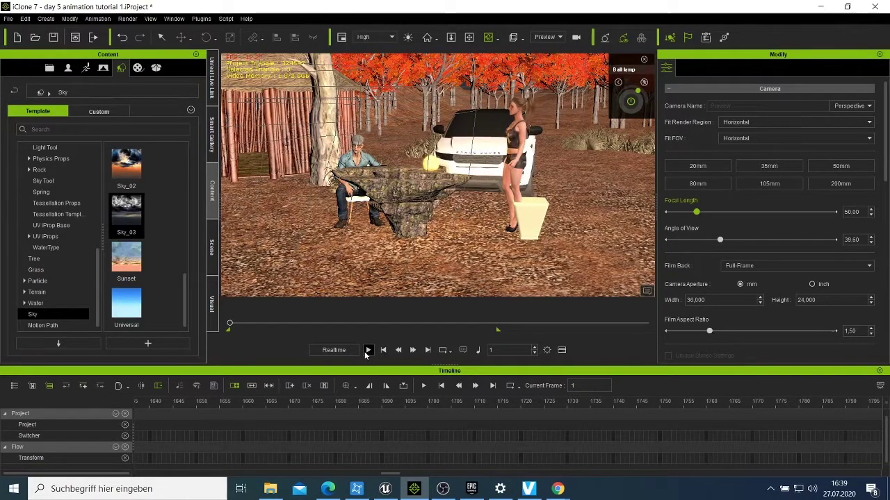
left_click(366, 351)
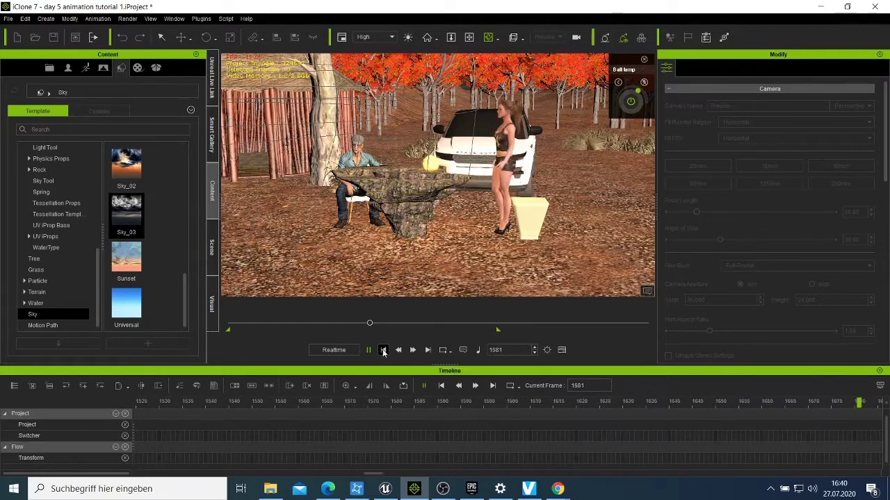
left_click(373, 352)
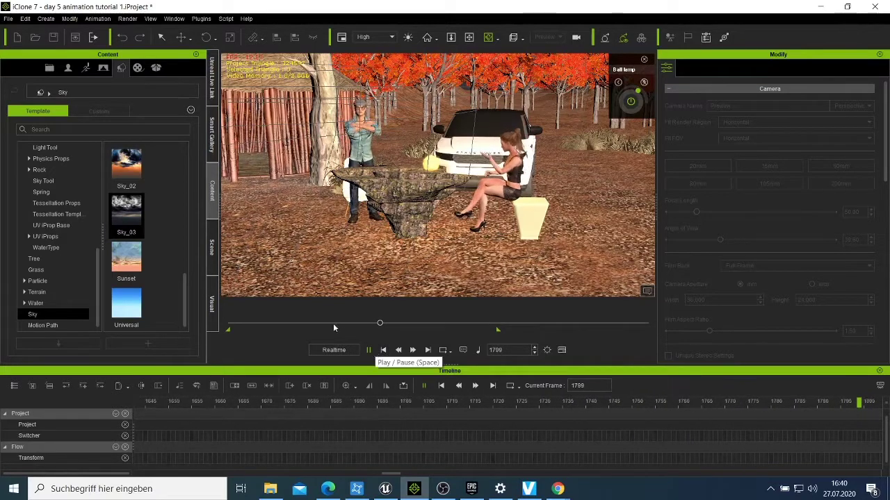
left_click(333, 324)
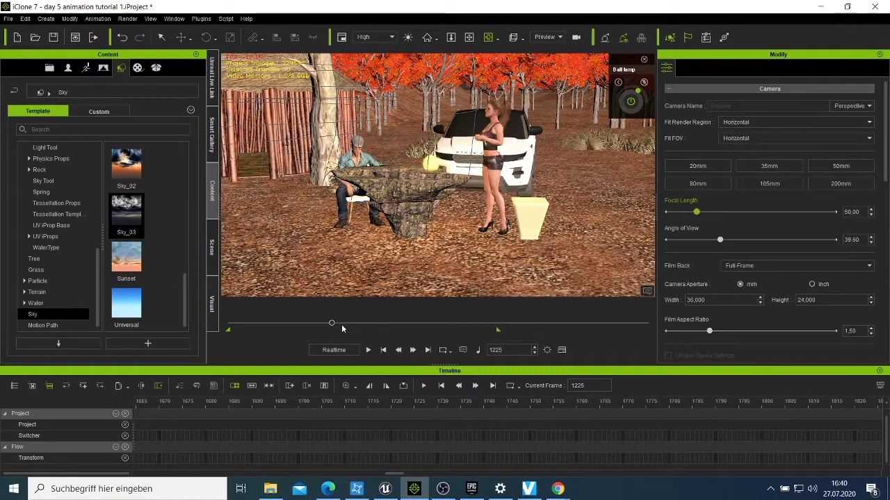
left_click_drag(332, 324, 354, 325)
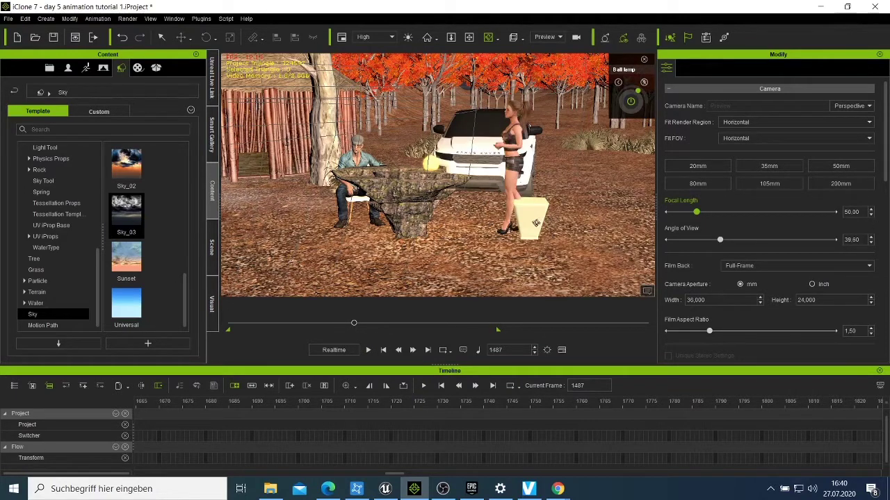
- At frame 1487, rotate the podium about its vertical axis to about -52.5 degrees
right_click(536, 222)
left_click(536, 223)
right_click(536, 223)
mouse_move(591, 232)
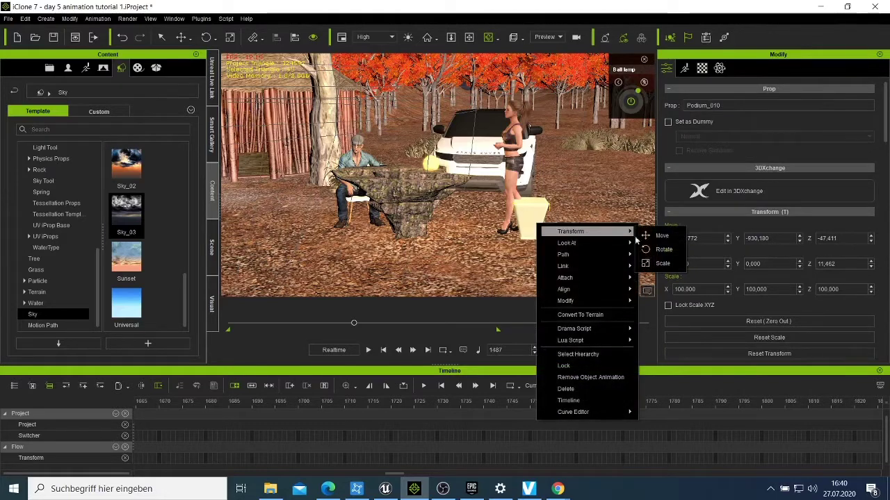
left_click(657, 247)
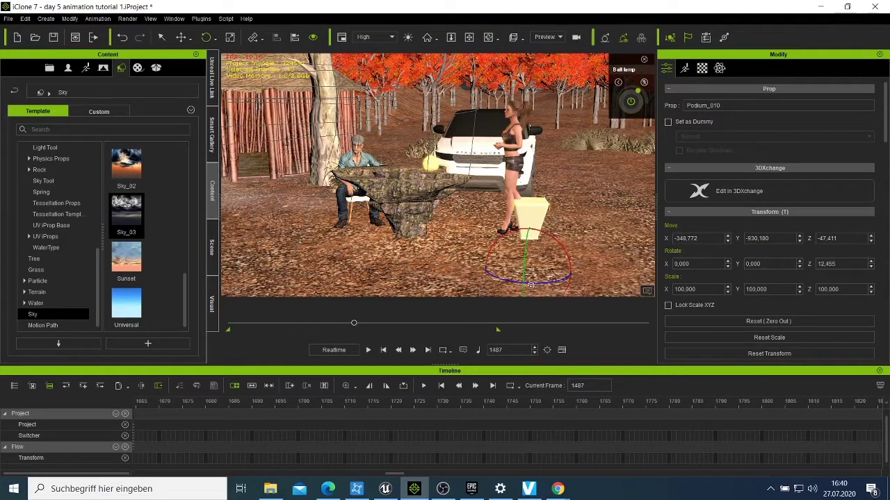
left_click_drag(530, 285, 523, 285)
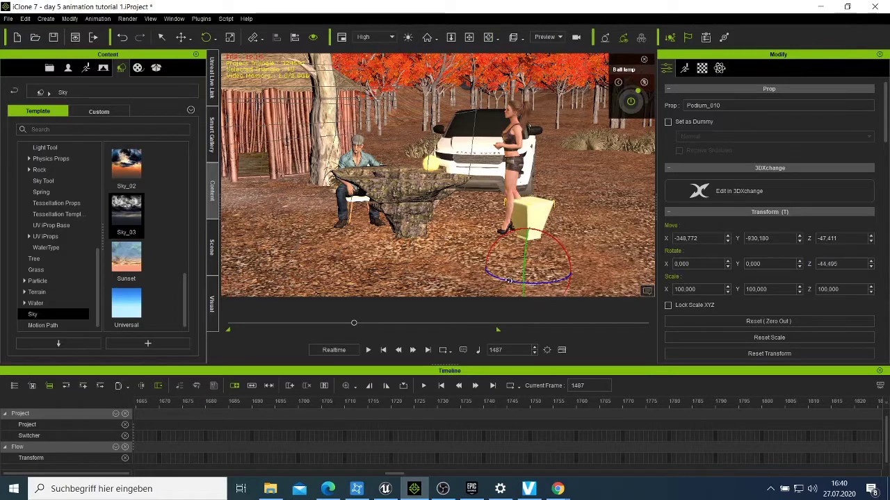
left_click_drag(508, 281, 506, 280)
- Move the rotated podium away from the woman's legs to about Y -944 and Z -42, checking it from behind her
right_click(525, 213)
mouse_move(609, 219)
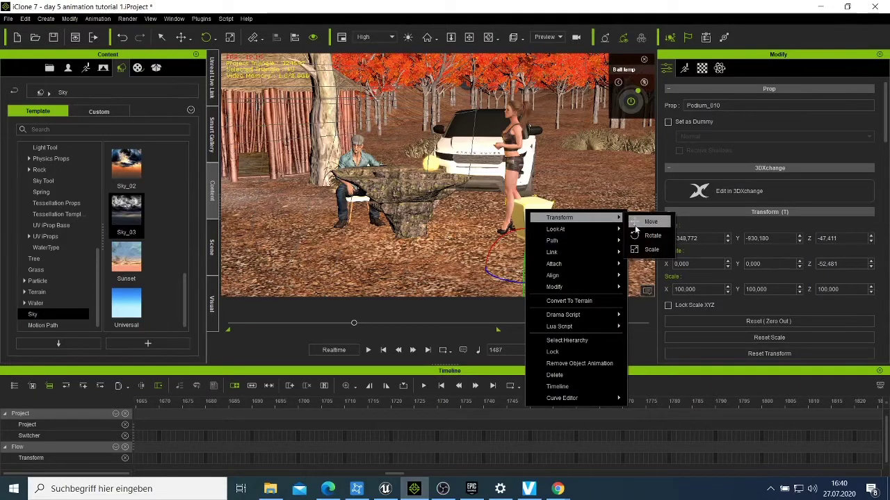
left_click(637, 234)
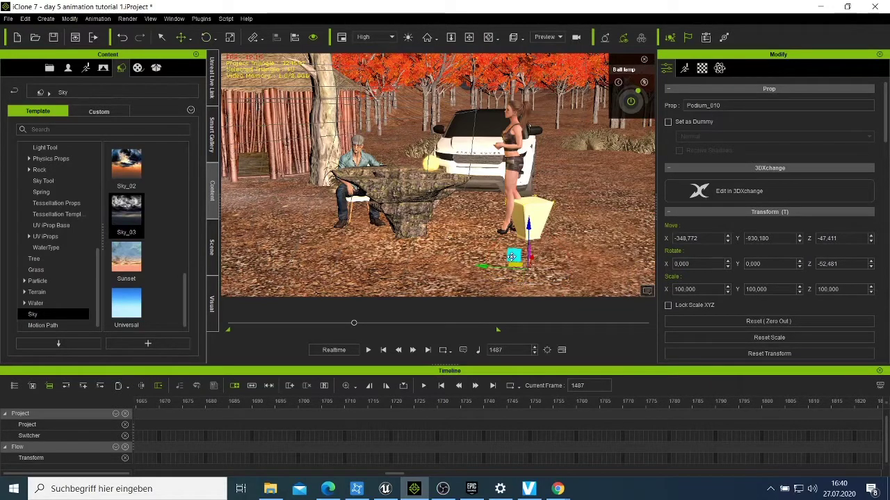
left_click_drag(513, 256, 524, 252)
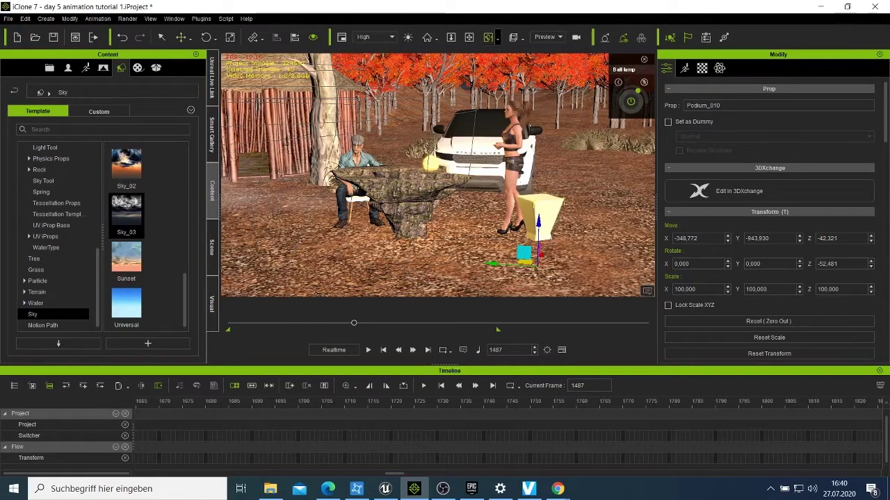
left_click(488, 36)
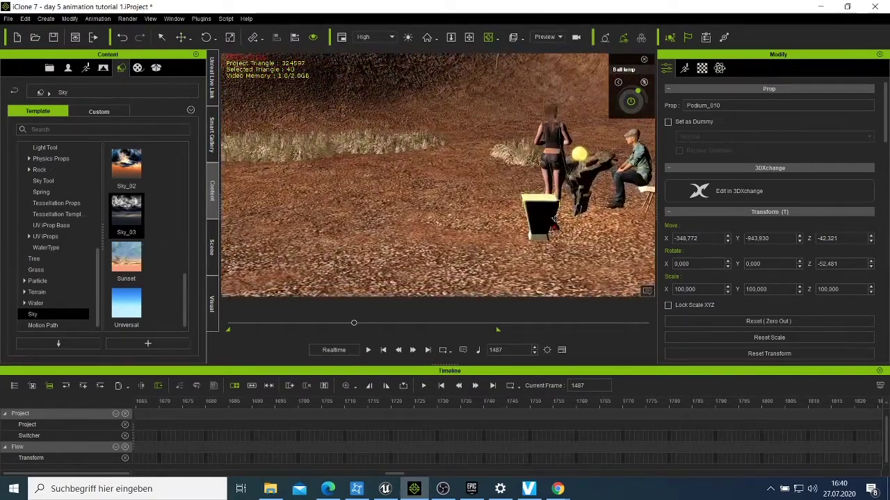
- Move the podium sideways to about X -357 and Z -42.6 at frame 1487
right_click(549, 215)
mouse_move(591, 223)
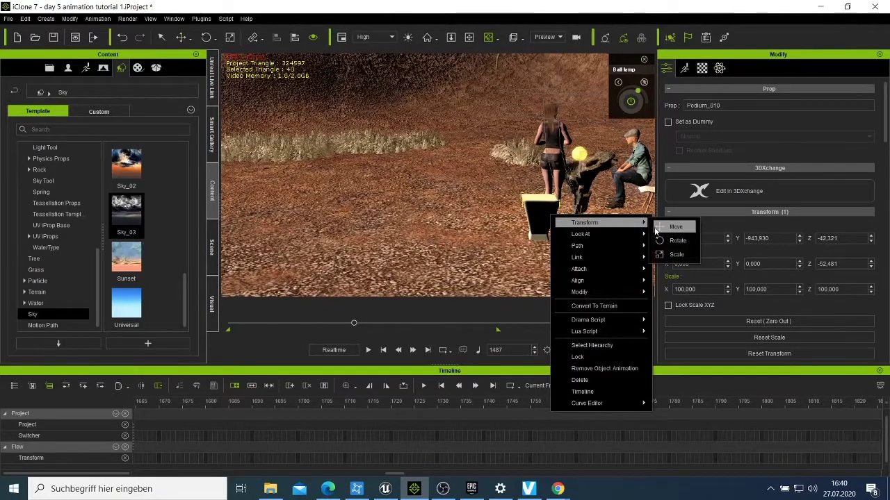
left_click(672, 224)
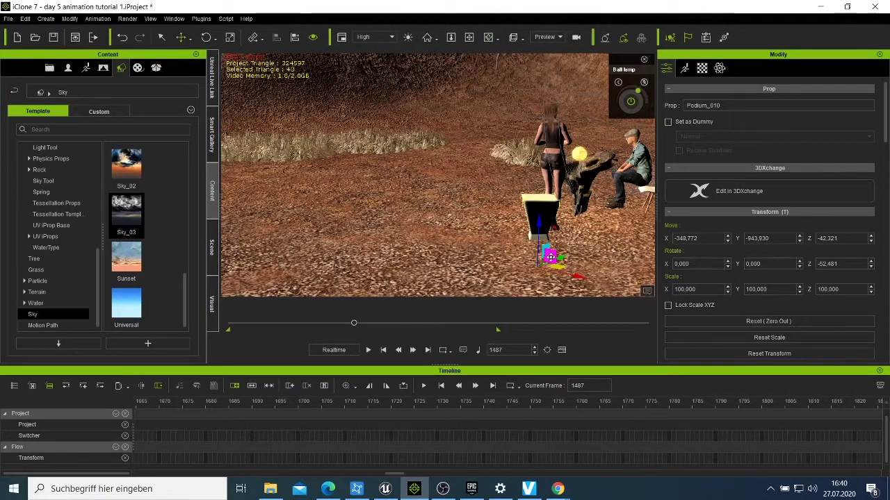
left_click_drag(543, 255, 545, 256)
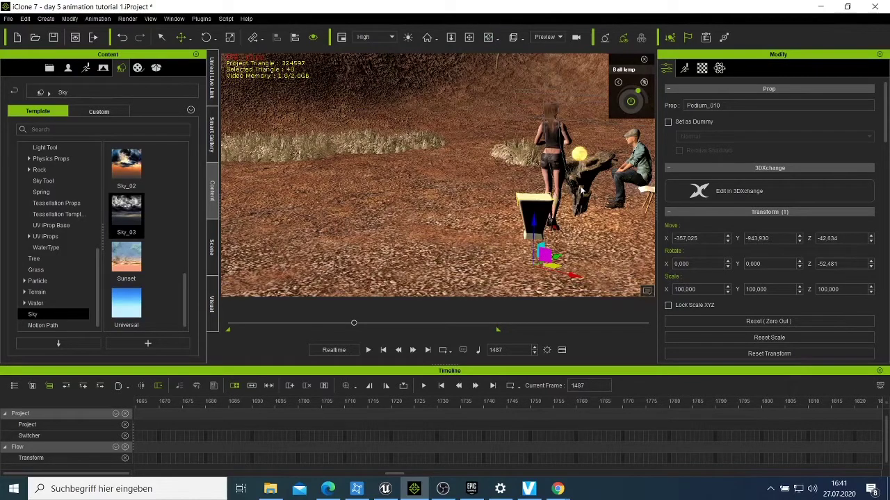
- Remove the podium's object animation at frame 1487, viewing the scene from the front
left_click(488, 37)
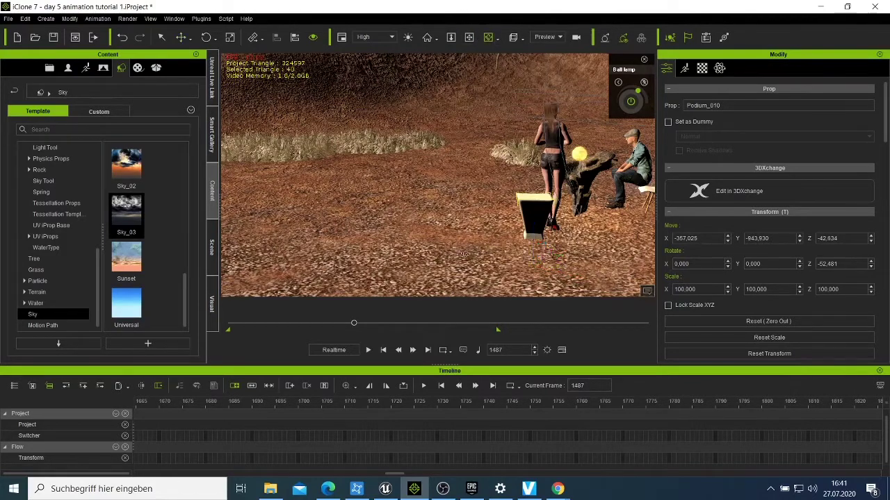
right_click_drag(455, 243, 620, 217)
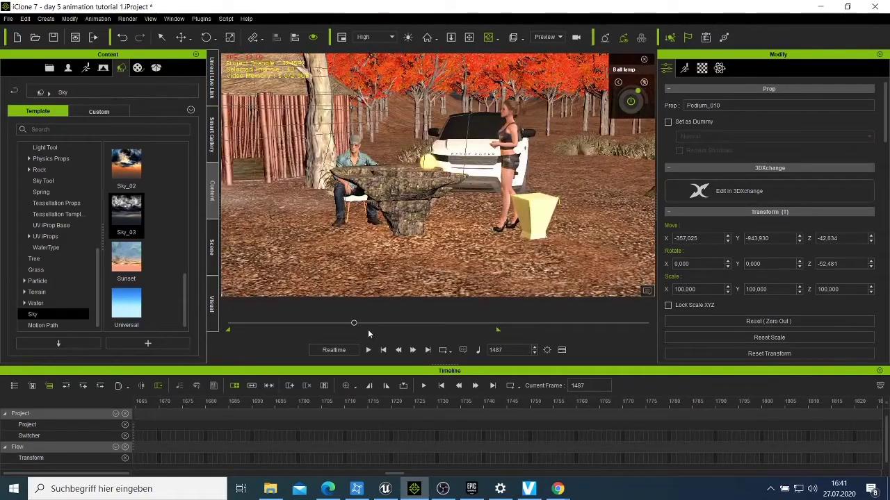
right_click(527, 226)
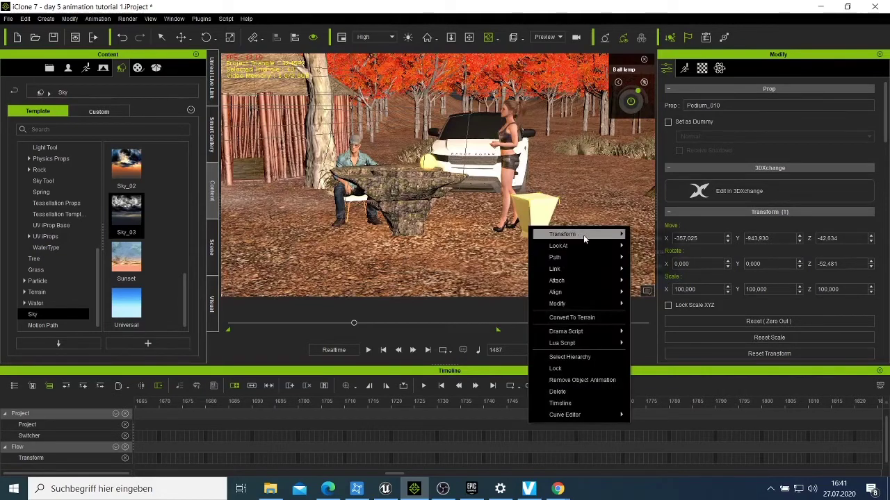
left_click(583, 380)
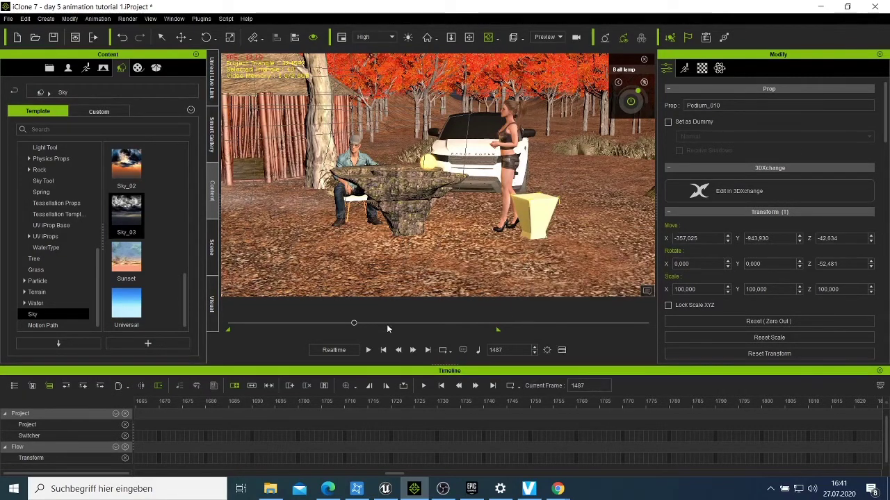
- Check the woman's seated pose against the podium around frames 1882 and 1799
left_click(387, 325)
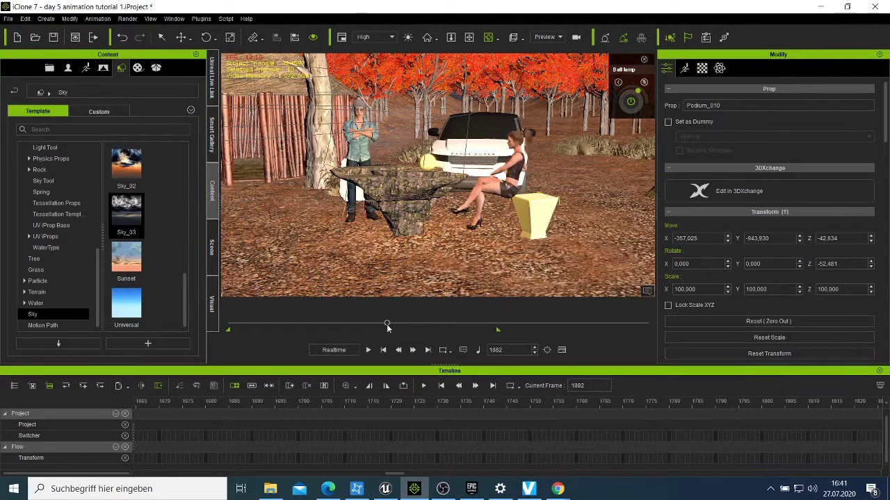
right_click(536, 214)
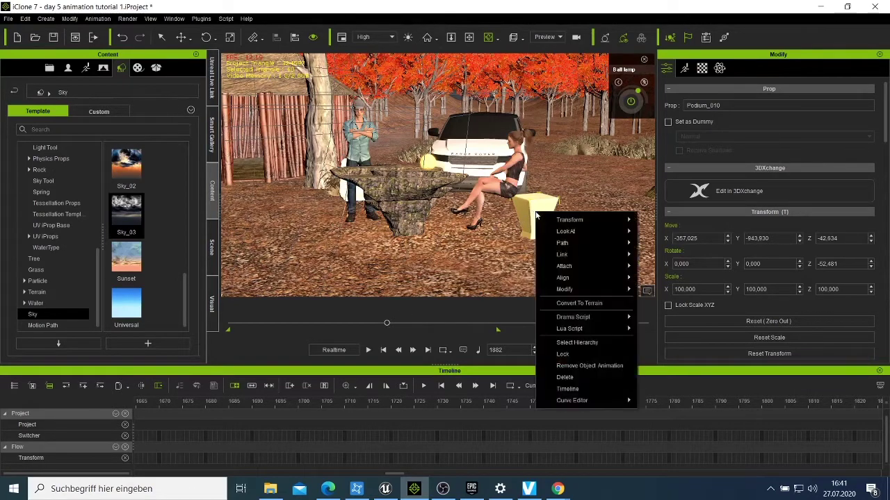
left_click(339, 324)
left_click_drag(349, 321, 380, 318)
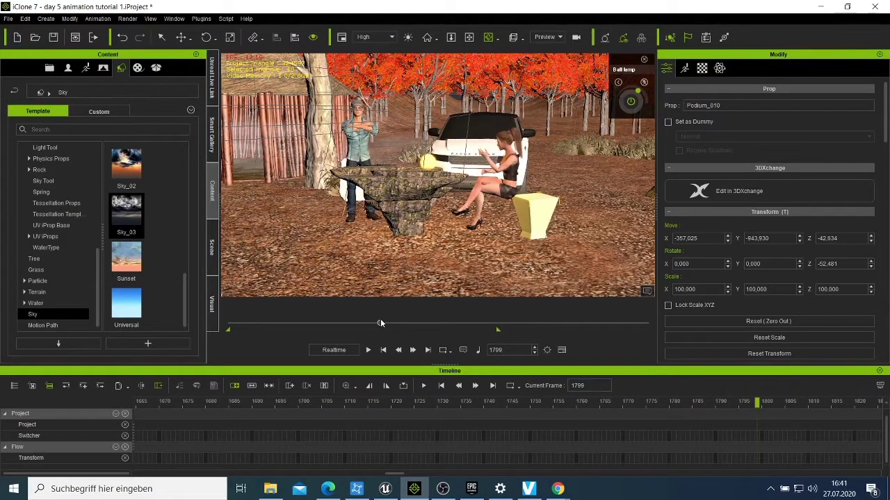
- At frame 1337, move the podium slightly toward the table to about Y -940 and Z -43.6
left_click(341, 324)
right_click(531, 221)
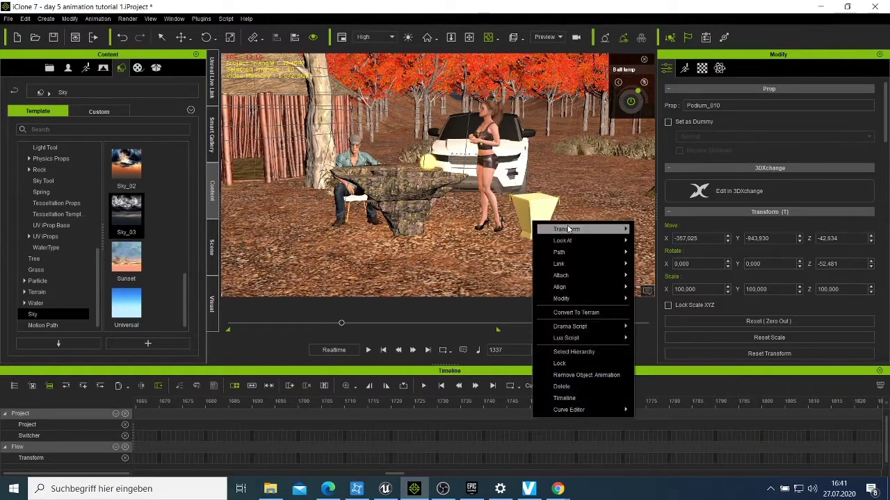
left_click(641, 234)
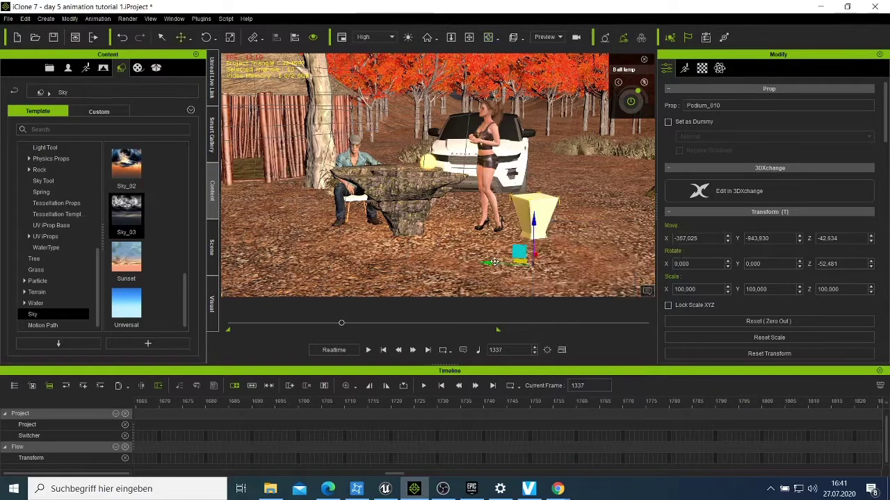
left_click_drag(515, 252, 512, 253)
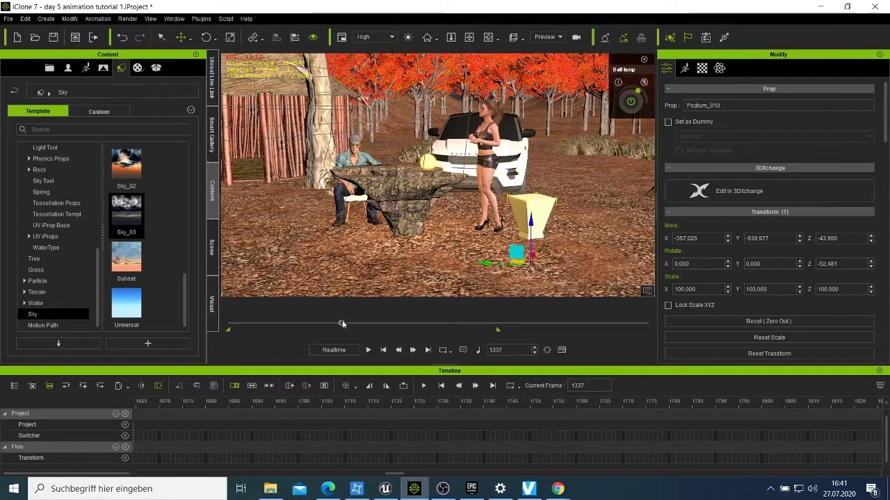
- Scrub through frames 2038, 2166, 2561 and back to about 1097 to check whether the podium stays in place
left_click_drag(342, 324, 363, 323)
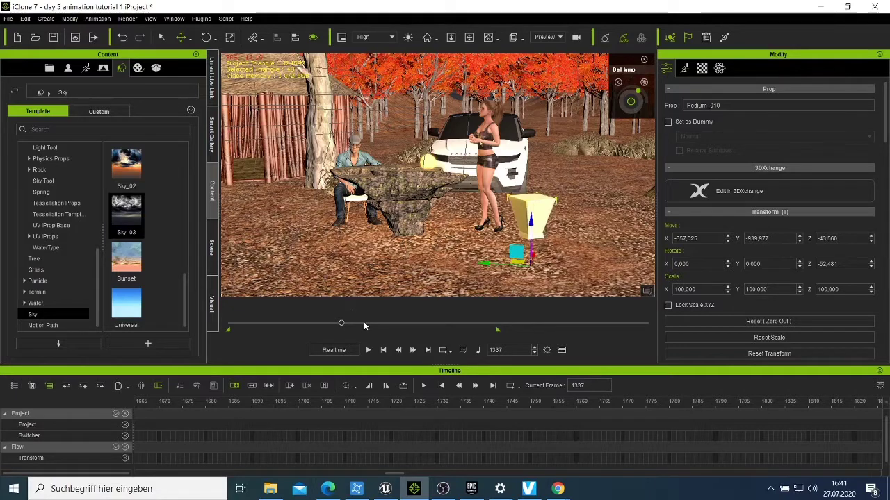
left_click(399, 324)
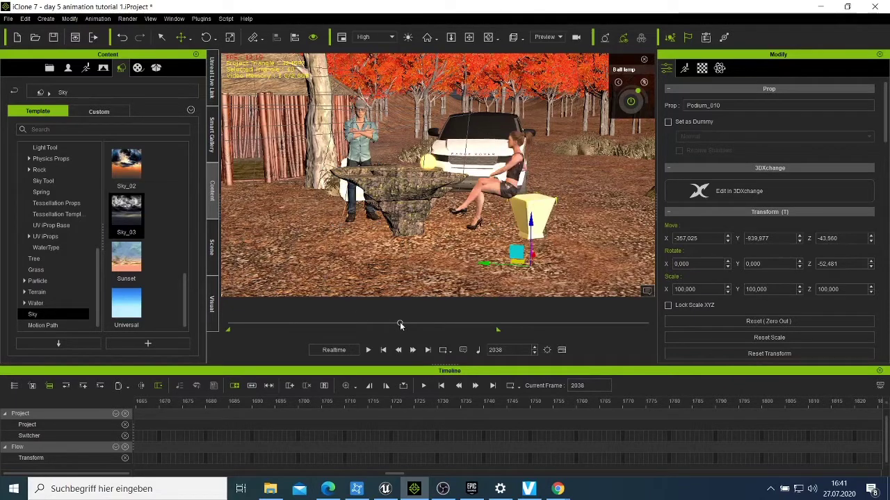
left_click(410, 324)
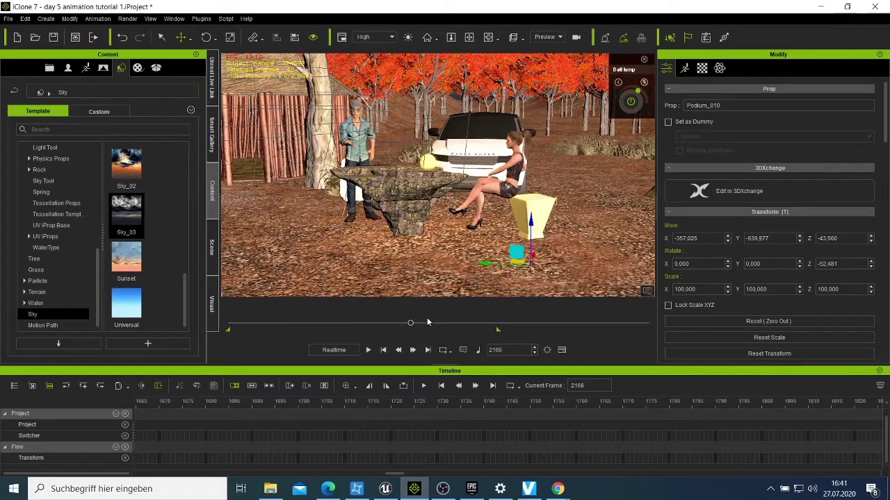
left_click(452, 324)
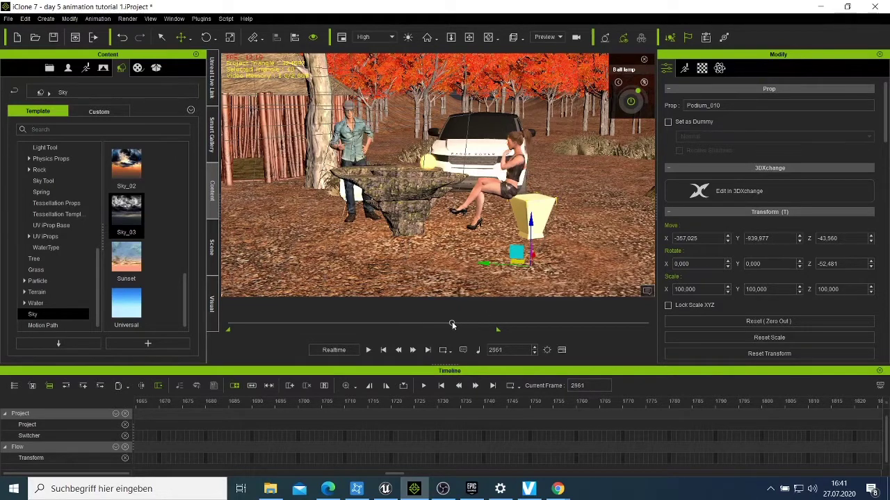
left_click(378, 324)
left_click(332, 323)
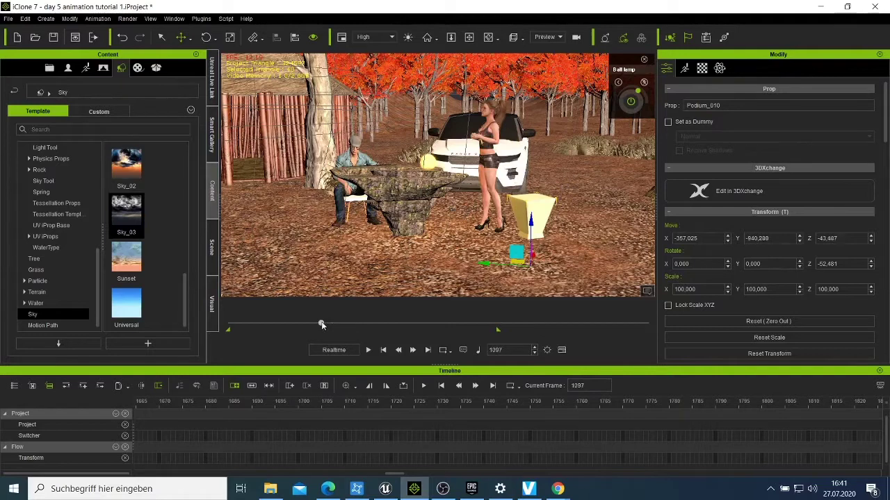
- Remove the podium's object animation at frame 1804, where the woman is seated
left_click(350, 321)
left_click(381, 324)
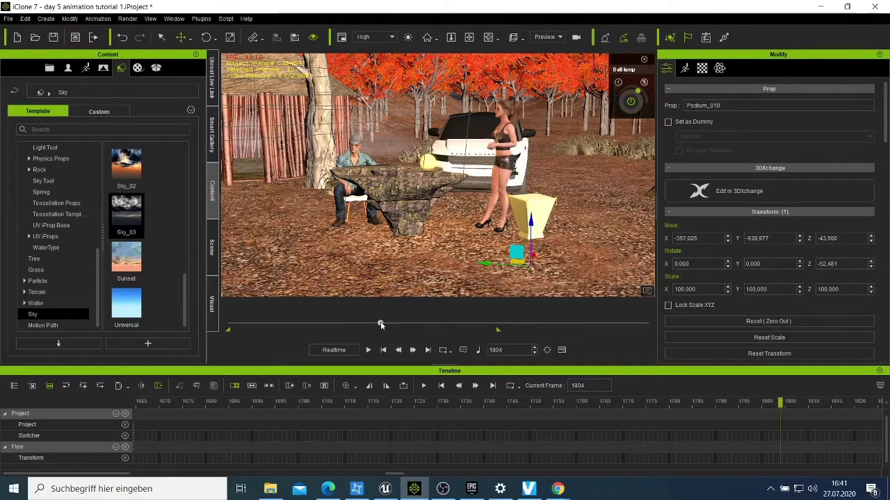
right_click(545, 216)
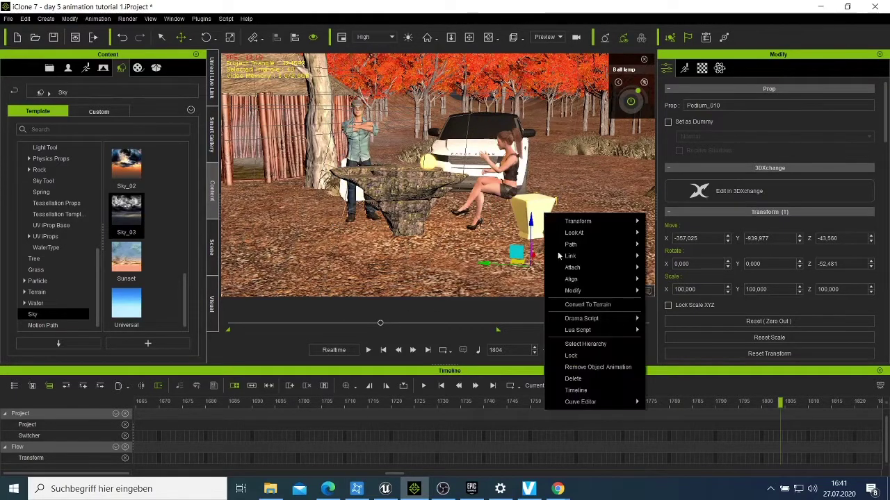
left_click(590, 369)
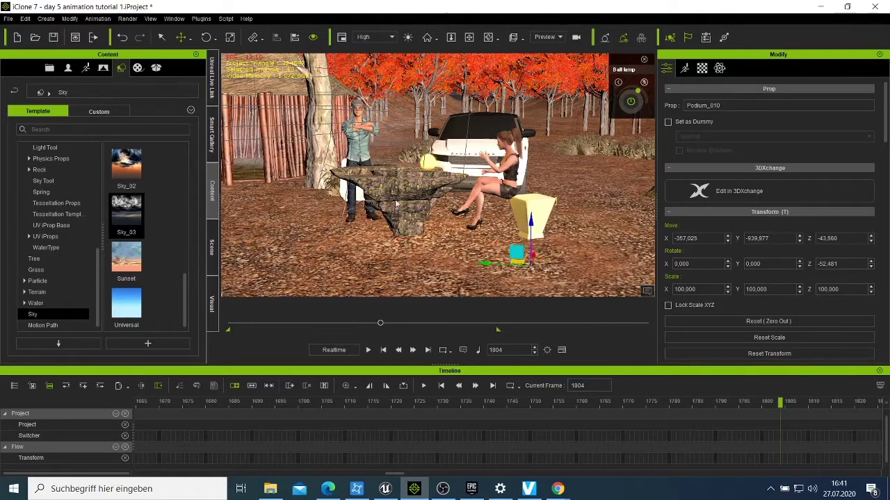
- Move the podium behind the seated woman to about X -369 and Z -45.7, checking its alignment from behind her
left_click(489, 37)
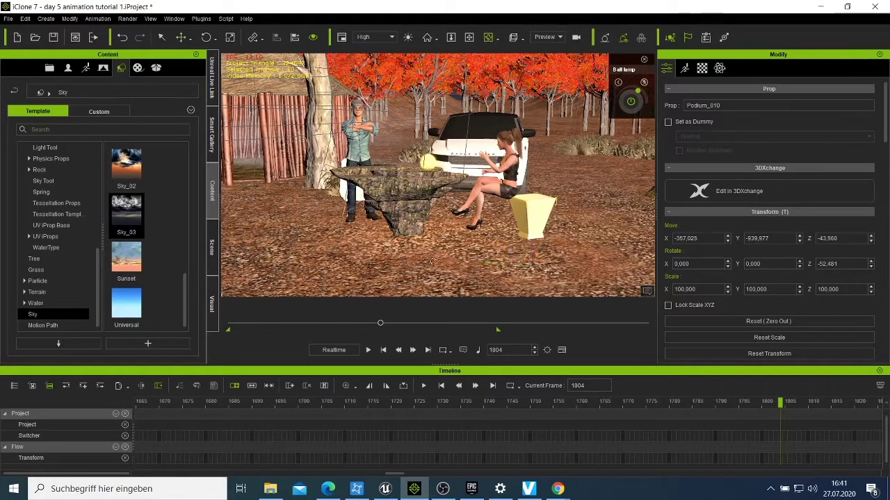
left_click_drag(459, 243, 543, 188)
left_click_drag(527, 257, 152, 269)
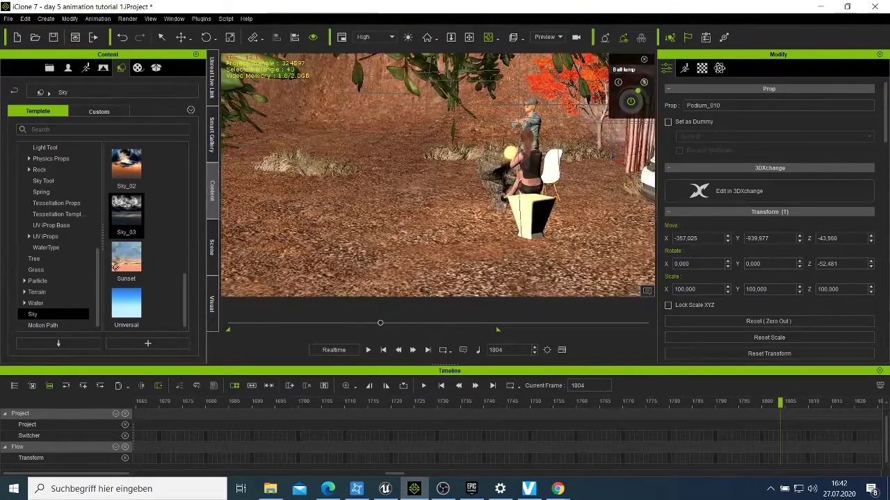
right_click(528, 206)
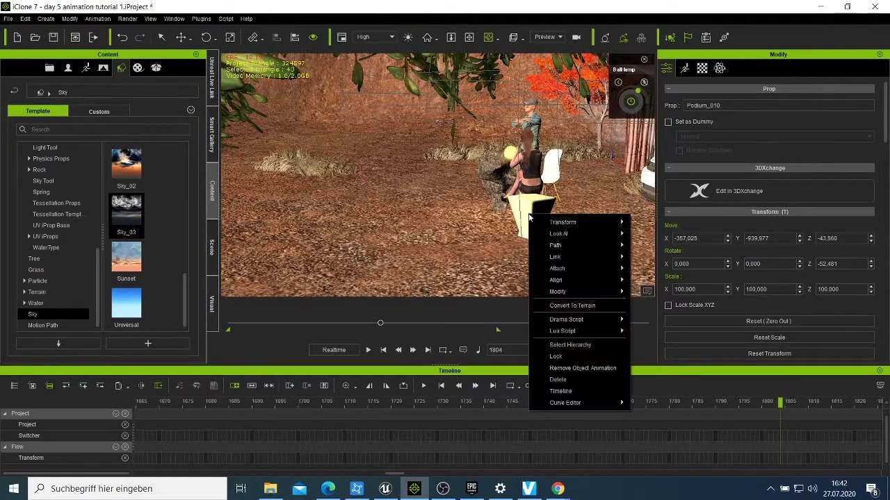
left_click(591, 231)
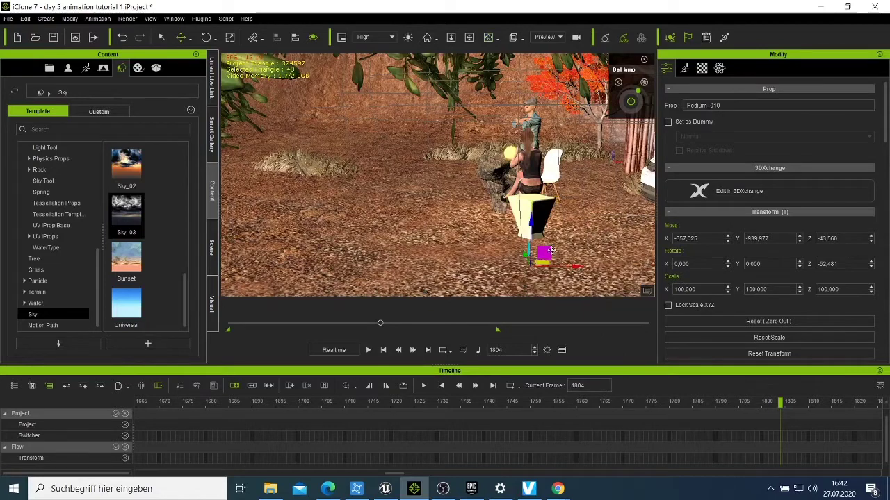
left_click_drag(552, 252, 532, 252)
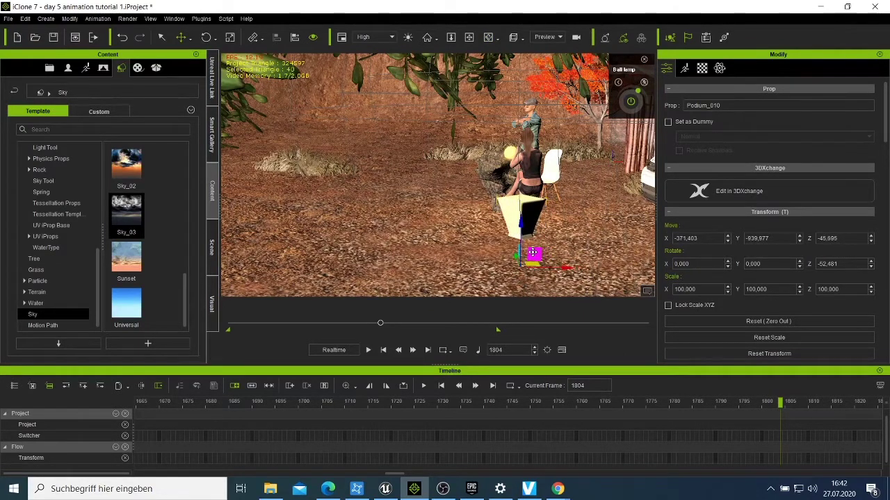
key("ctrl+z")
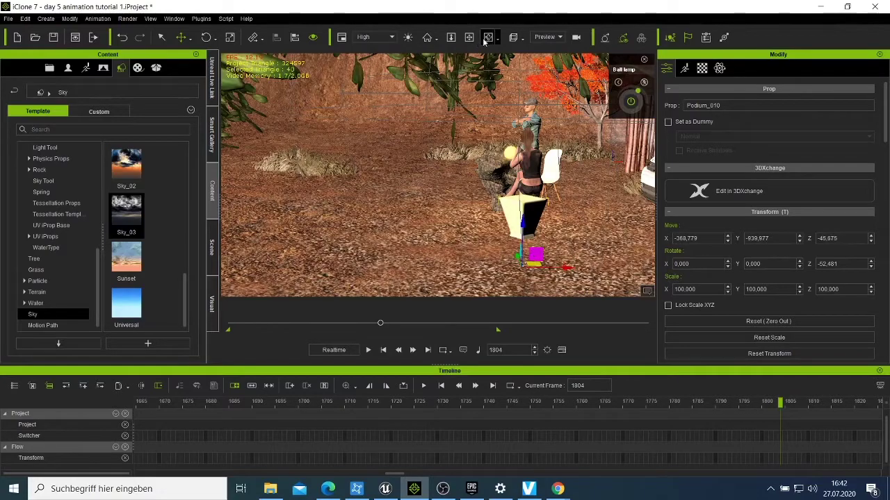
- Move the podium closer beneath the seated woman to about Y -931 and Z -47.5, and remove its object animation
left_click(489, 37)
right_click_drag(472, 210, 501, 222)
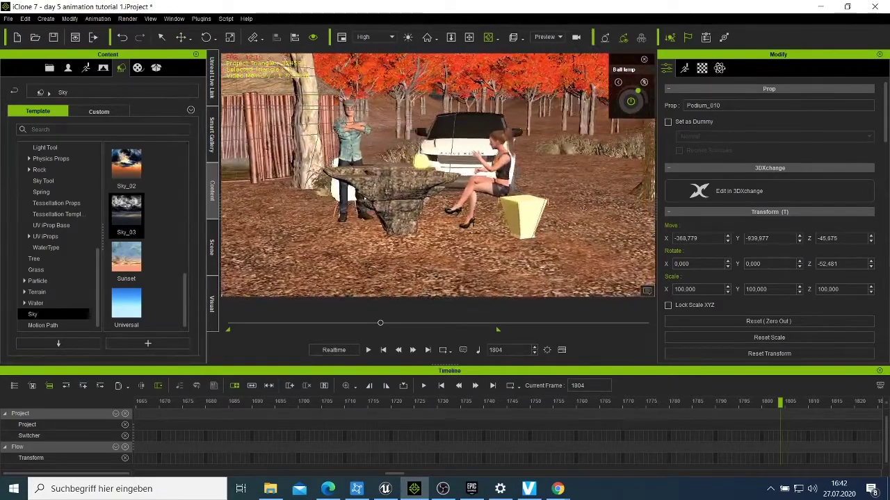
right_click(528, 219)
mouse_move(563, 224)
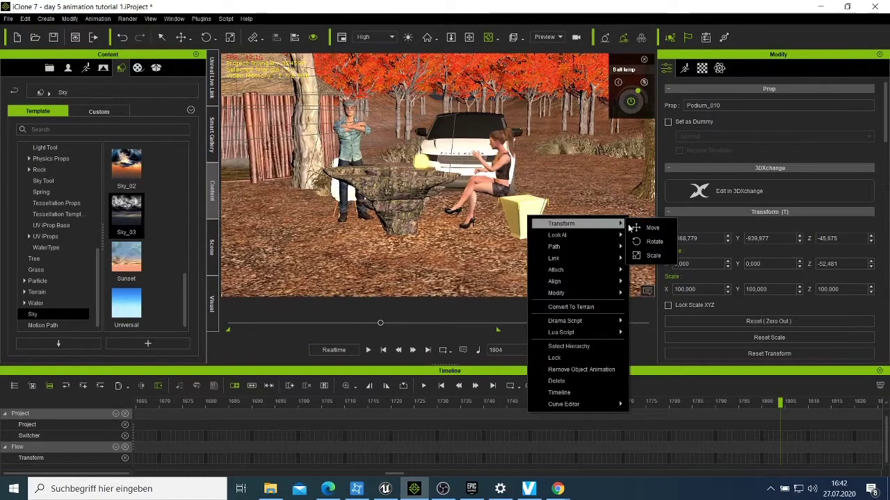
left_click(646, 223)
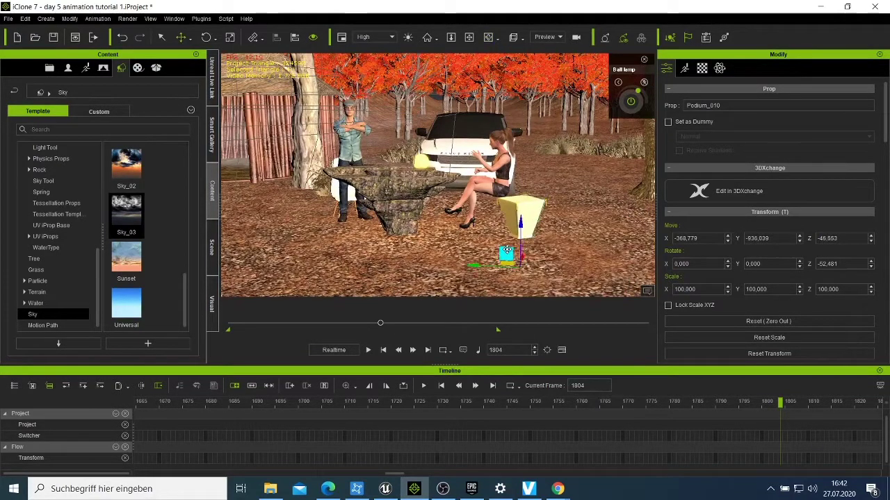
left_click_drag(509, 251, 502, 252)
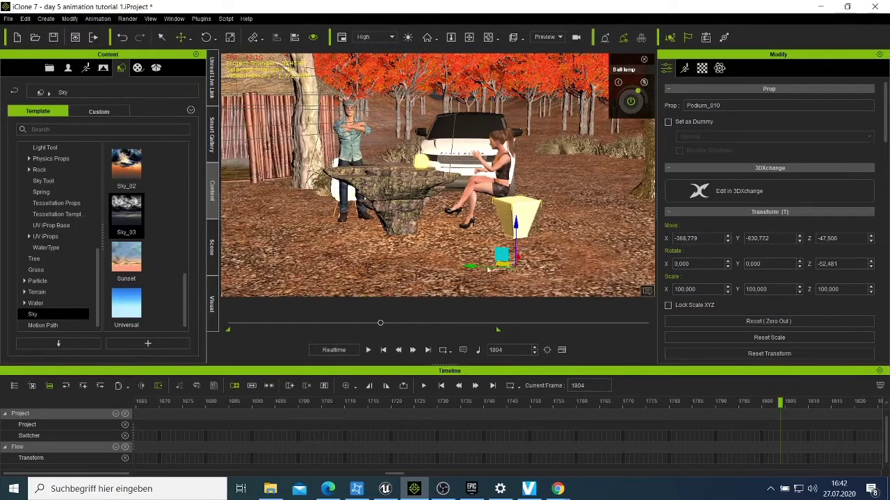
right_click(507, 217)
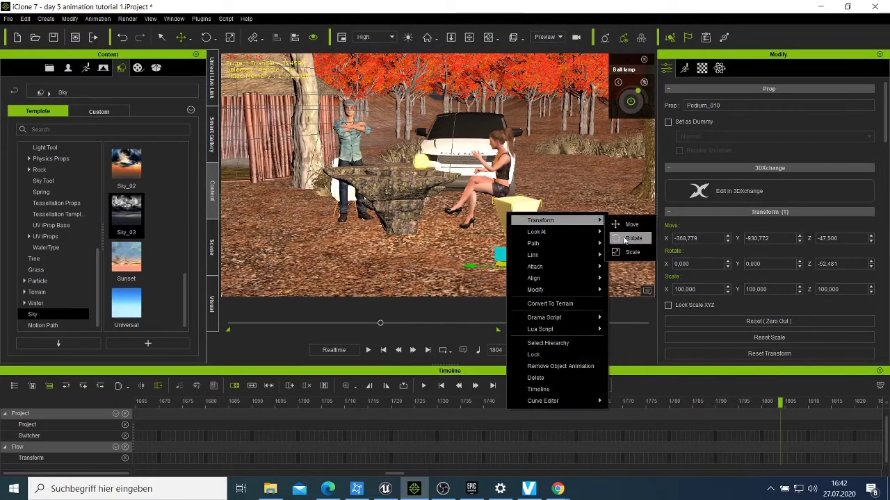
left_click(560, 366)
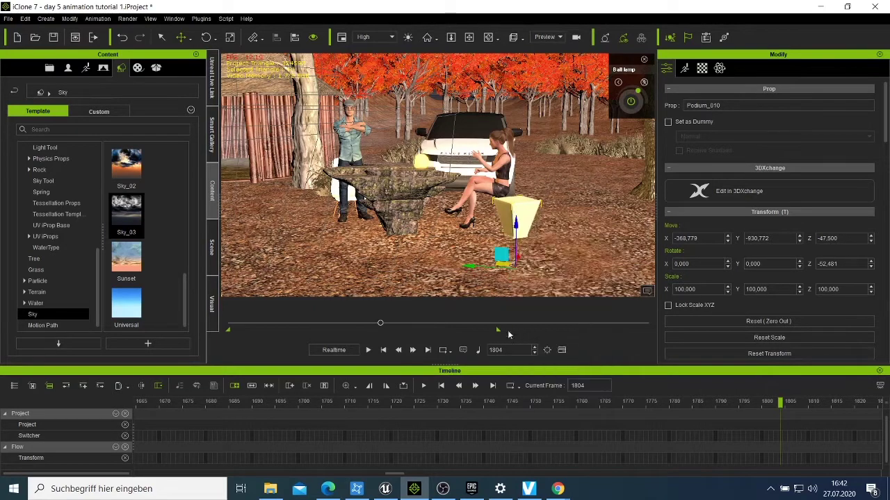
- Check the podium's fit with the woman standing at frame 1515 and sitting through frame 2433
left_click(357, 323)
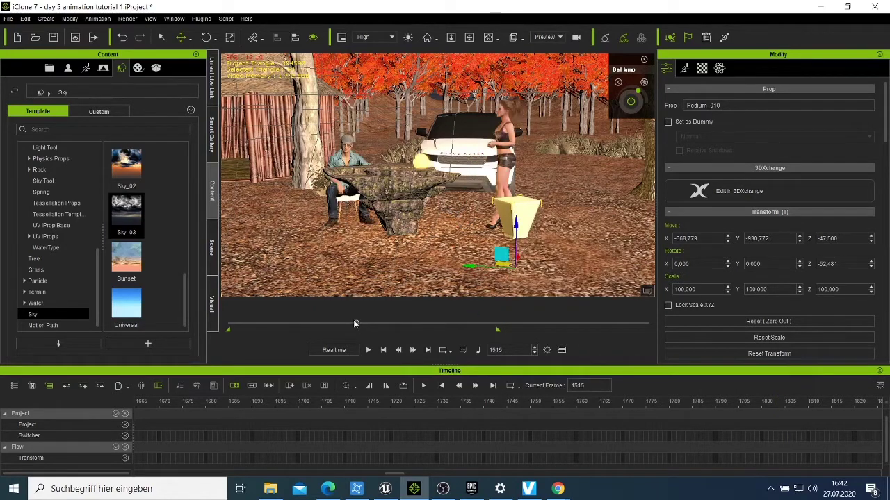
left_click(367, 323)
left_click(408, 321)
left_click(432, 319)
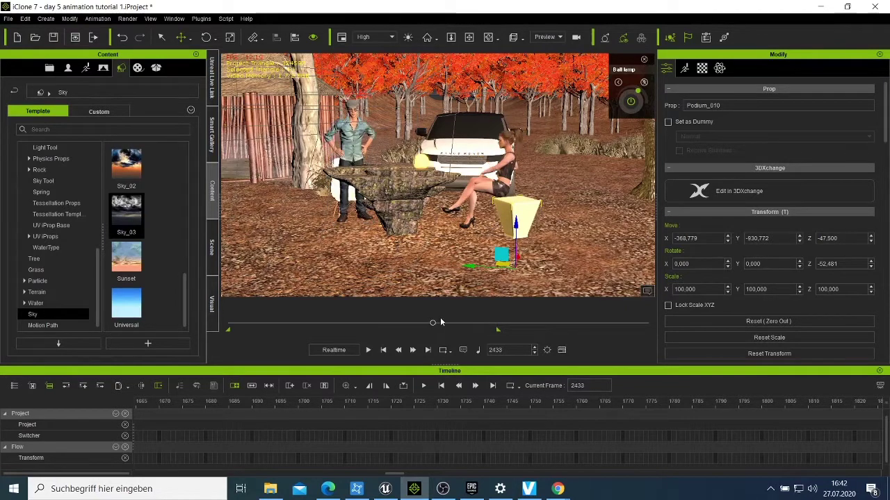
- At frame 2906, move the podium beneath the seated woman to about Y -924.4 and Z -45.5, and remove its object animation
left_click(471, 324)
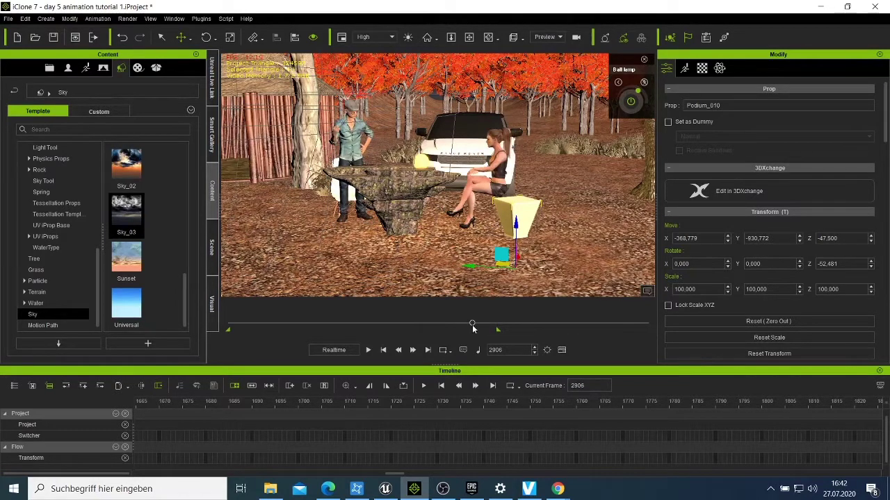
left_click(488, 36)
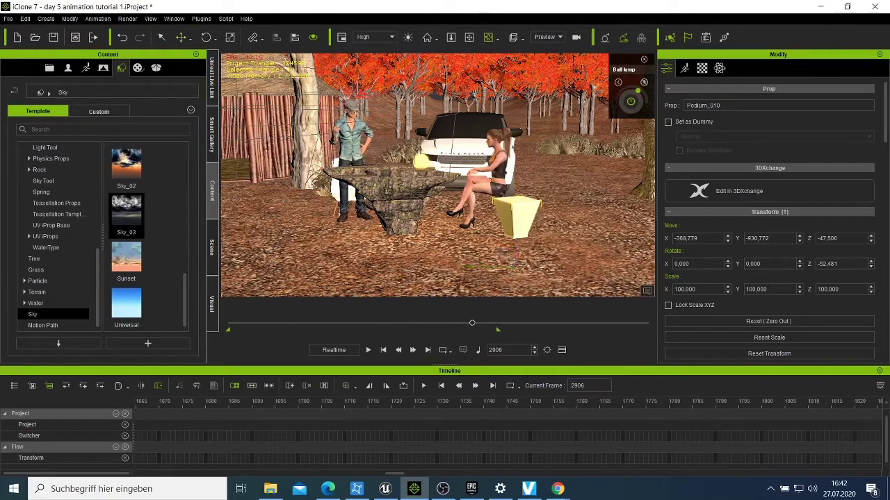
left_click_drag(536, 237, 2, 292)
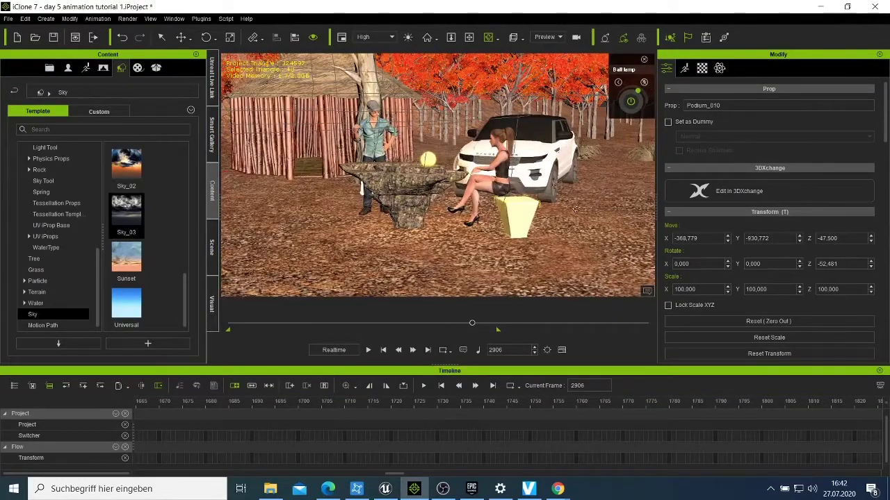
right_click(515, 214)
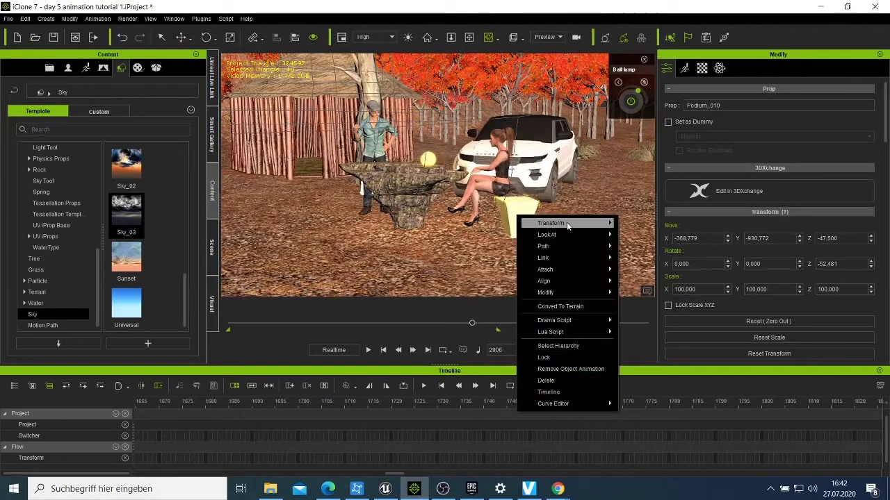
mouse_move(604, 223)
left_click(642, 228)
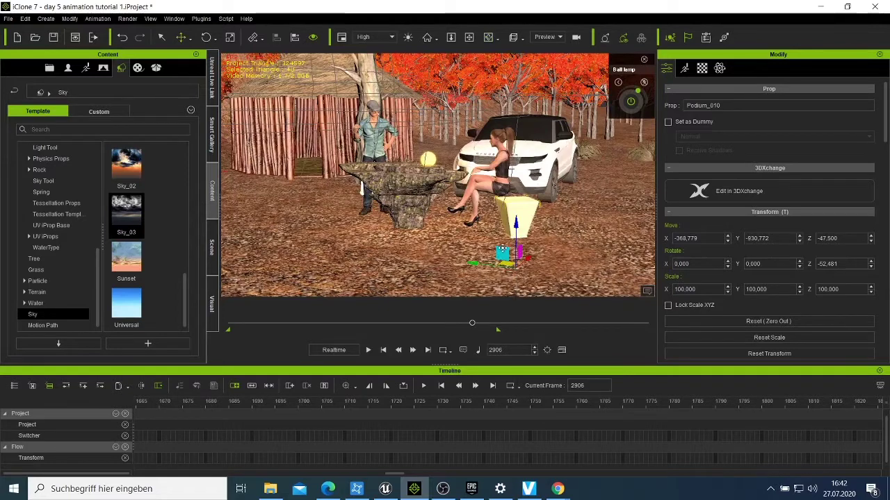
left_click_drag(503, 255, 498, 251)
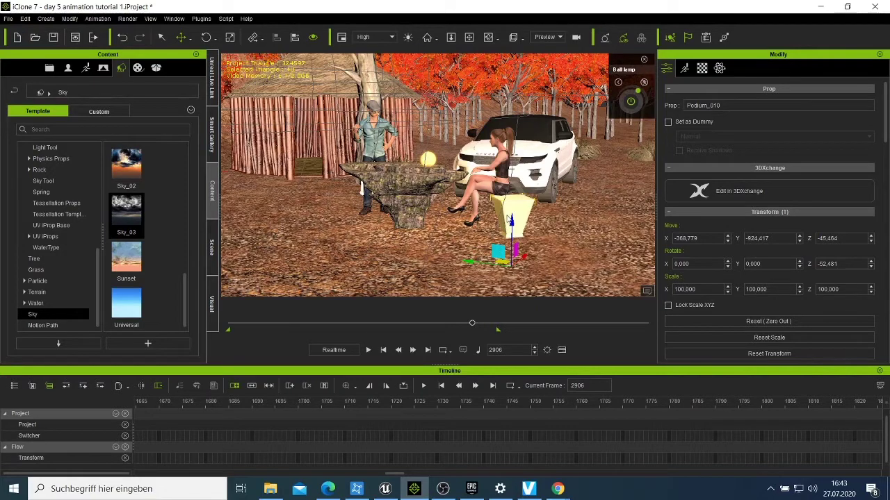
right_click(505, 216)
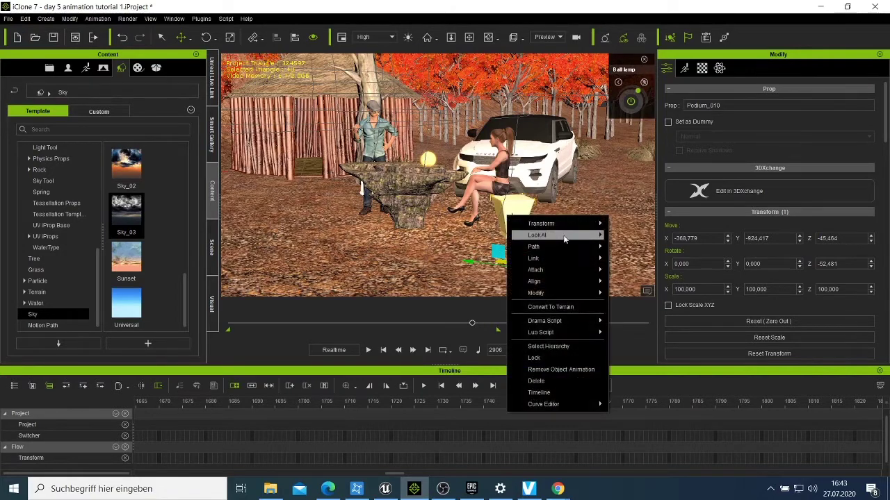
left_click(583, 372)
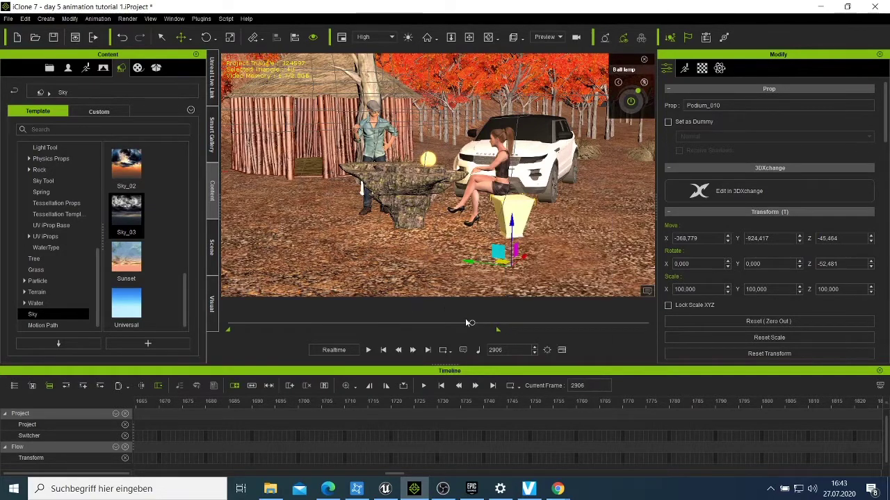
- Check the podium's fit beneath the seated woman at frame 1874 from the front of the table
left_click_drag(470, 322, 387, 321)
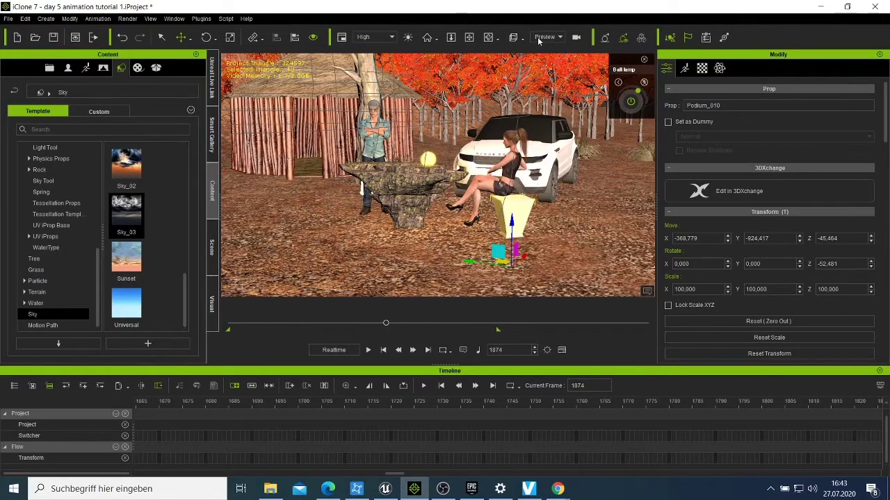
left_click(488, 37)
right_click_drag(371, 231, 394, 228)
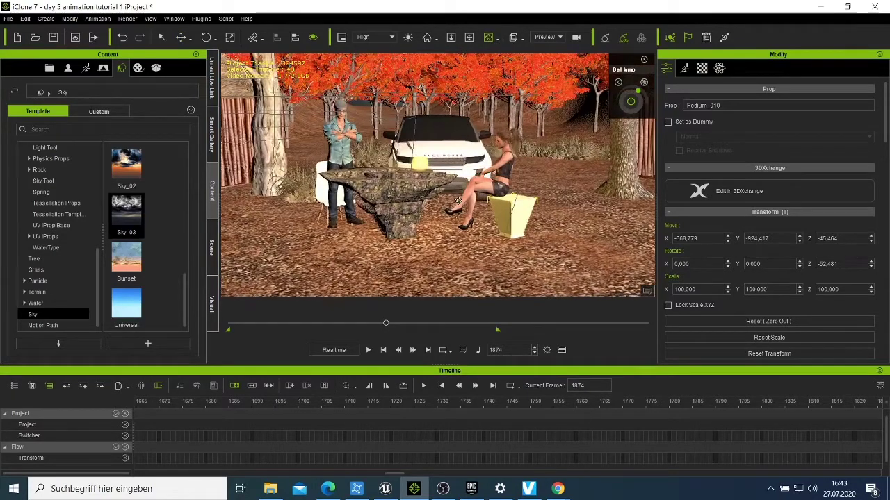
left_click(469, 37)
left_click_drag(346, 234, 371, 238)
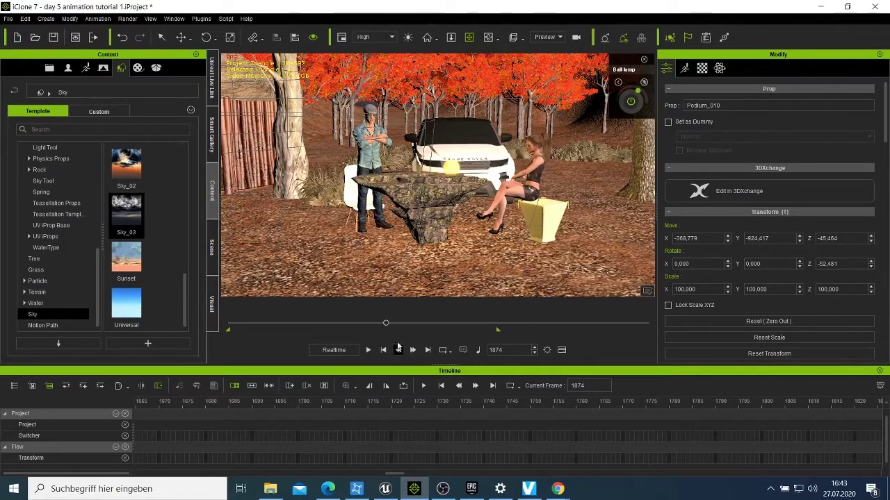
- Return to frame 1 and frame the trees and forest ground beyond the car as the opening view
left_click_drag(385, 325, 217, 328)
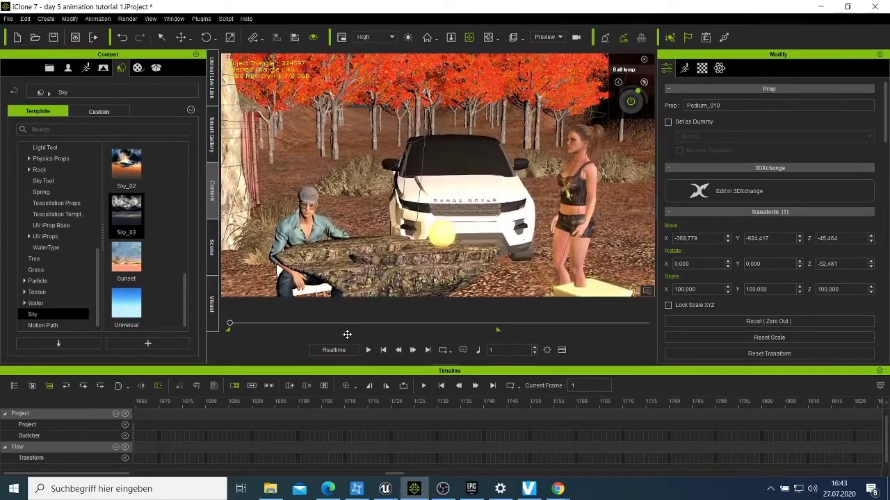
scroll(354, 199, "up", 10)
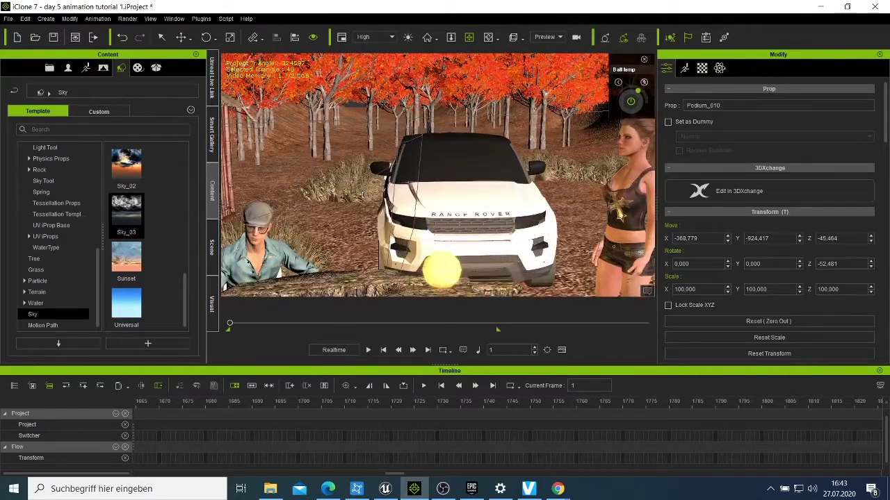
scroll(350, 200, "up", 5)
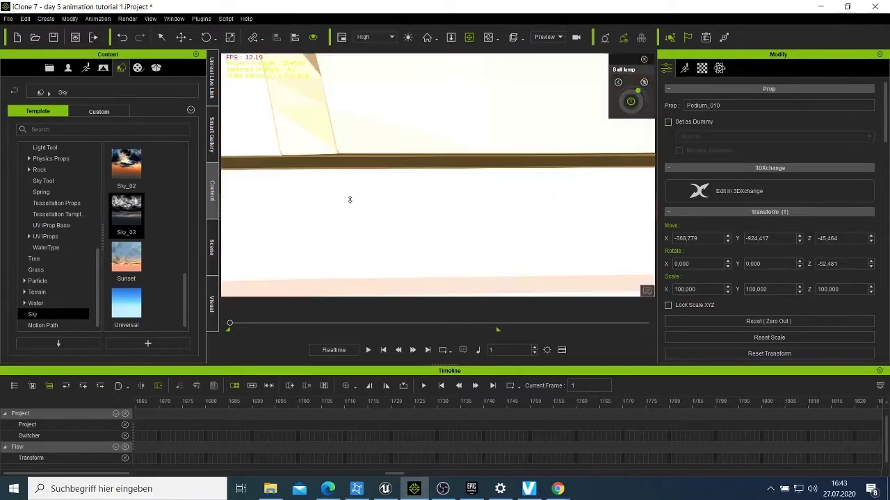
left_click_drag(353, 197, 369, 270)
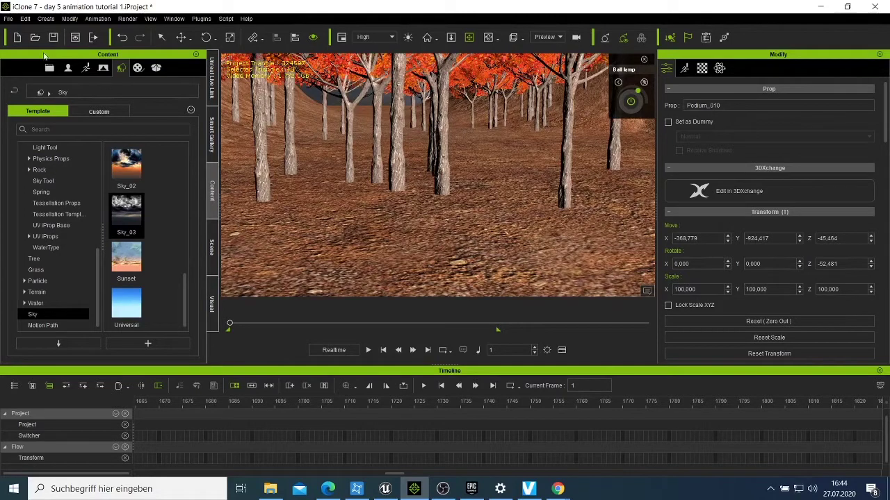
left_click(8, 18)
mouse_move(20, 21)
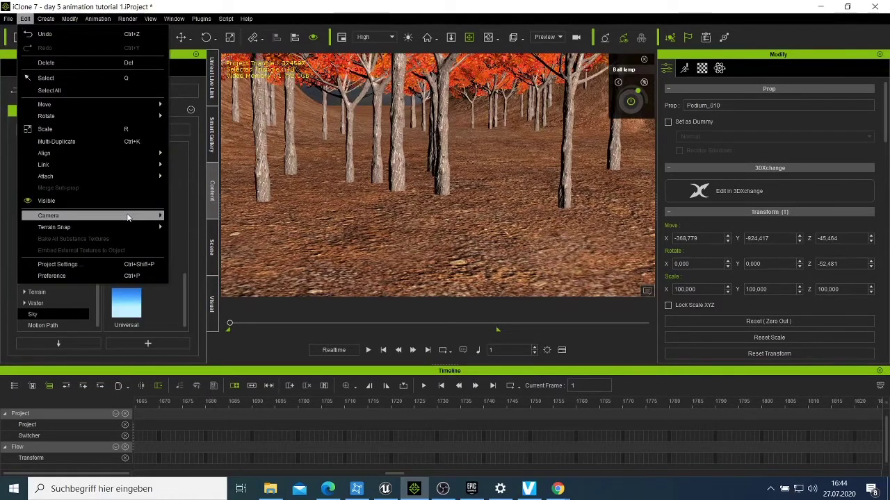
mouse_move(127, 218)
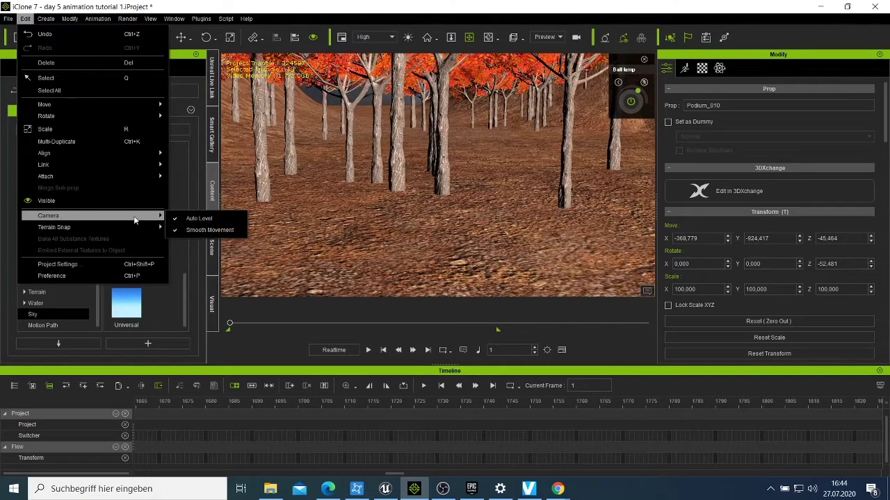
left_click(192, 221)
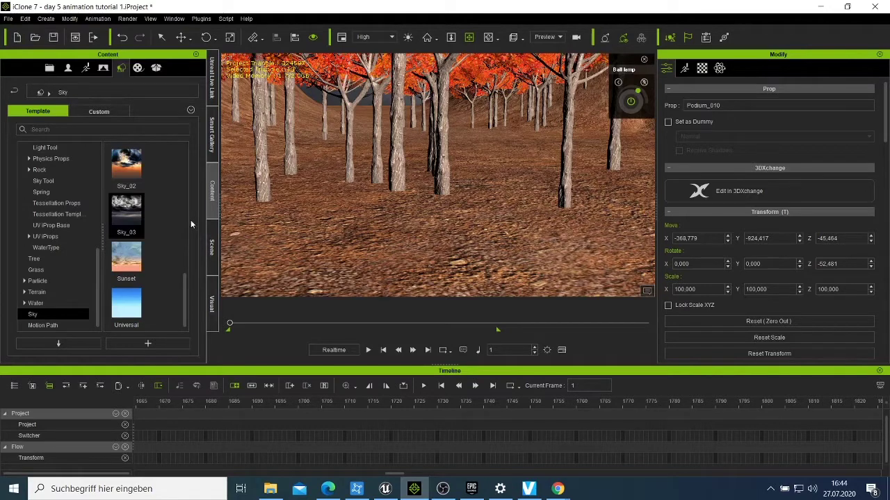
left_click(45, 19)
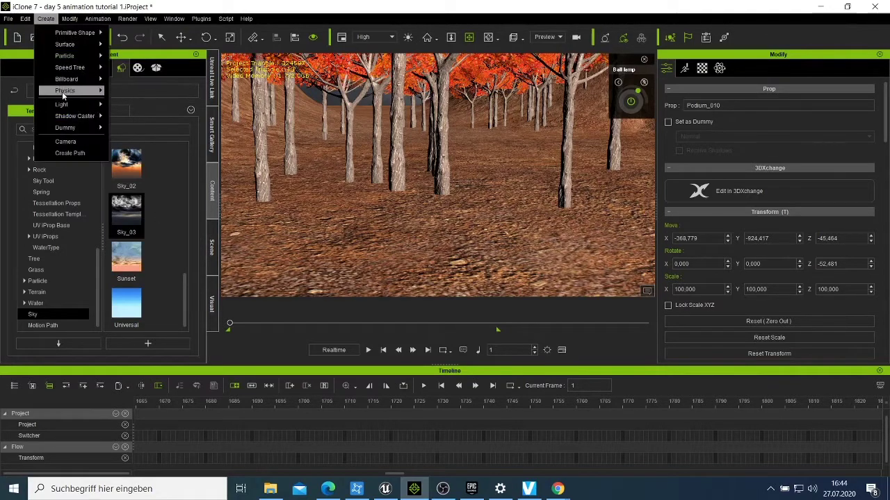
left_click(25, 18)
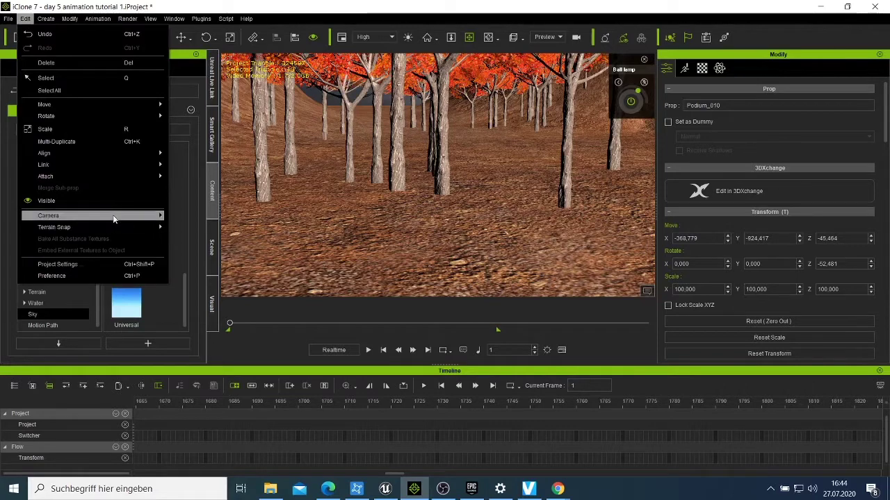
mouse_move(115, 220)
left_click(196, 219)
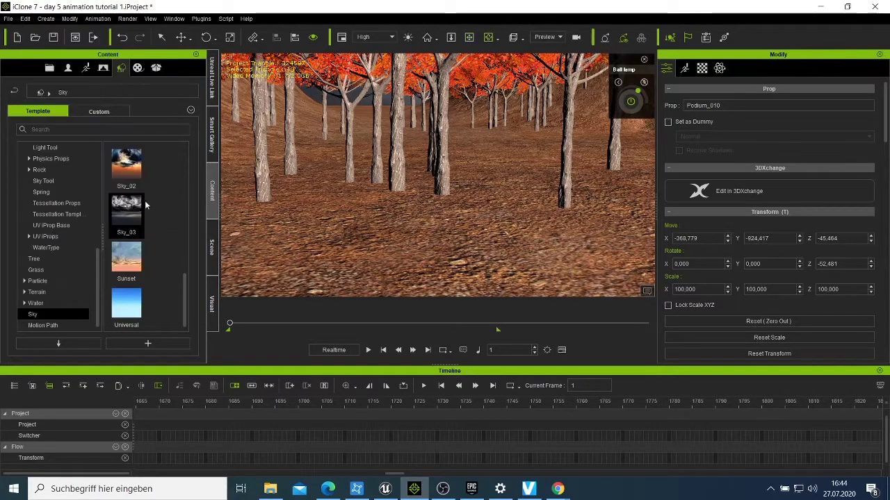
- Create a camera from the current forest view at frame 1 and keep it as the active view
left_click(46, 19)
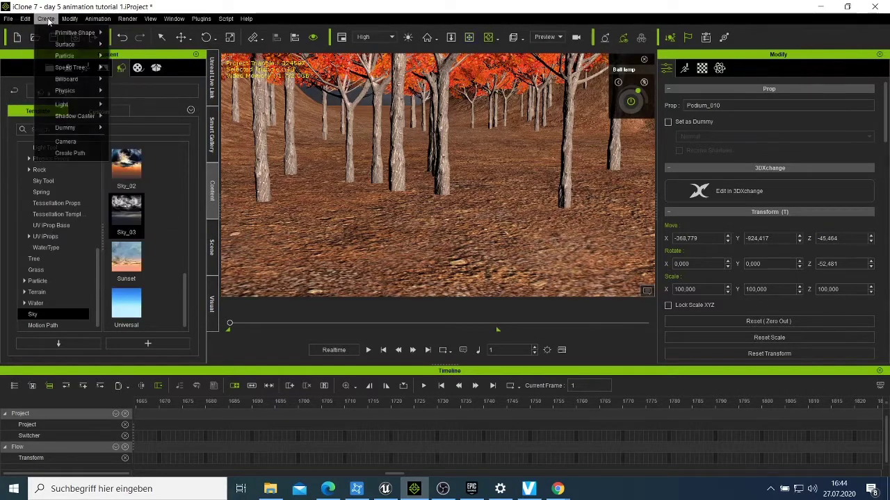
left_click(94, 143)
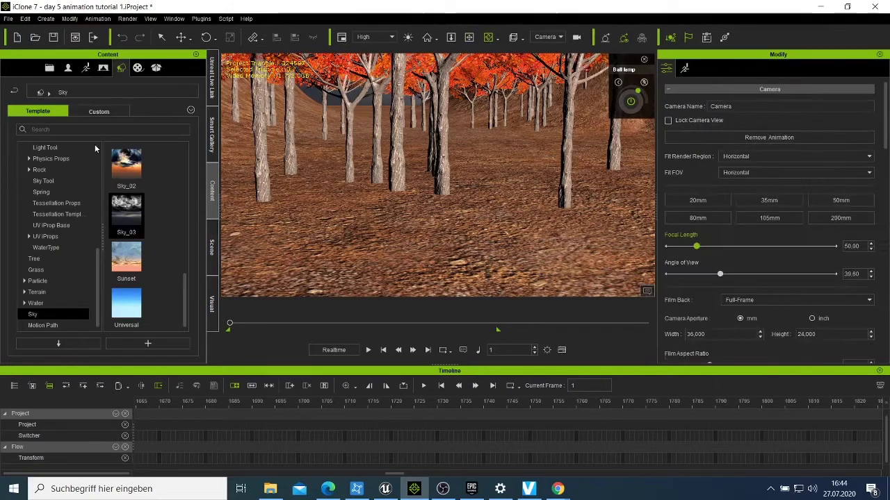
left_click_drag(351, 143, 362, 134)
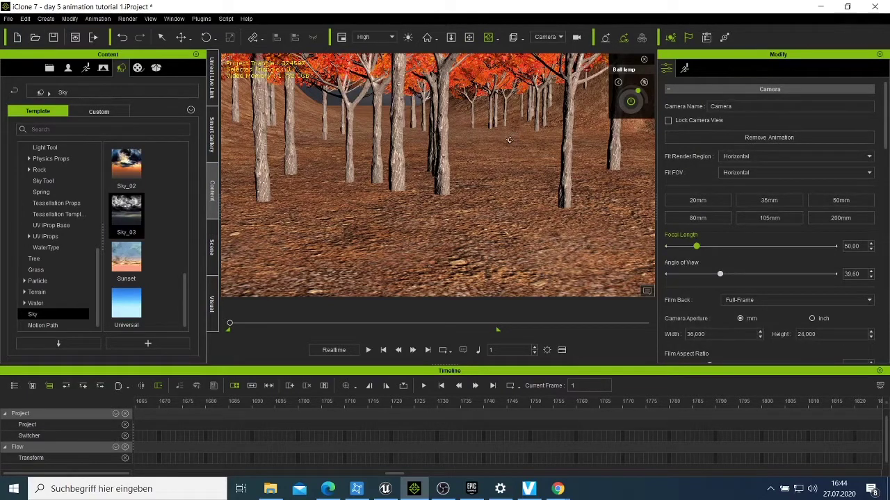
left_click(548, 38)
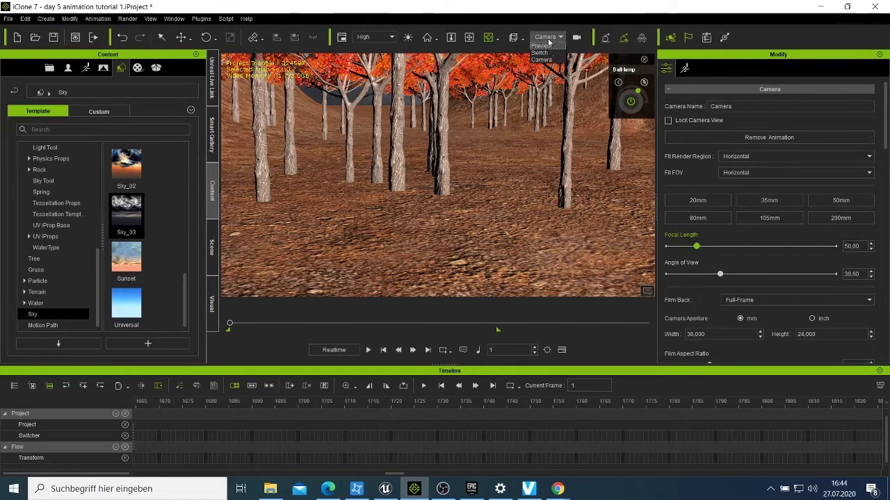
left_click(554, 36)
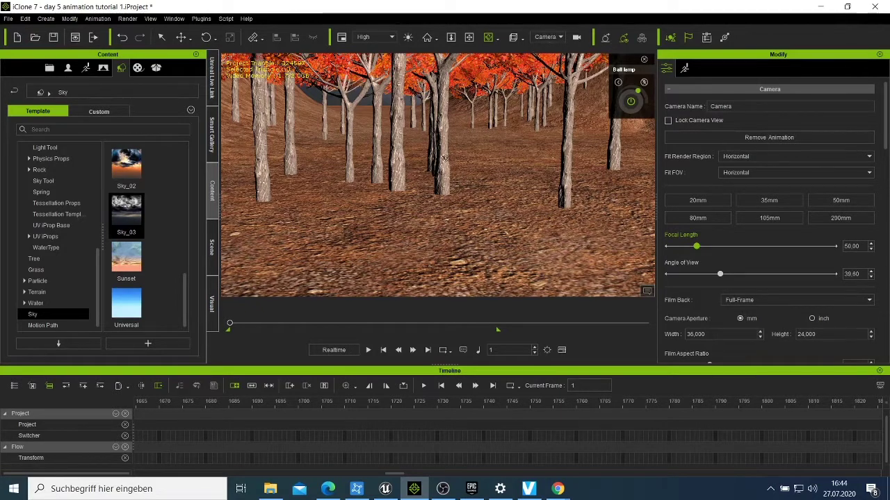
- At frame 596, pull the camera back from the forest until the huts, the car and both characters are in view
left_click(265, 324)
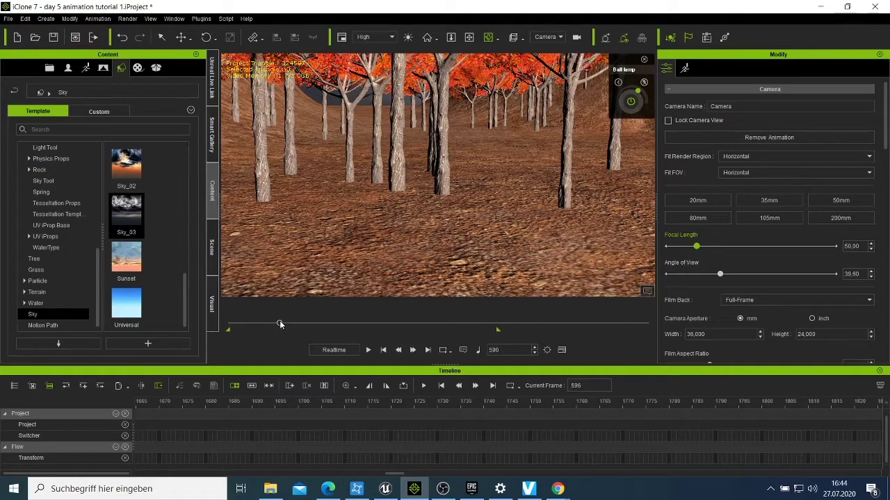
scroll(421, 186, "up", 10)
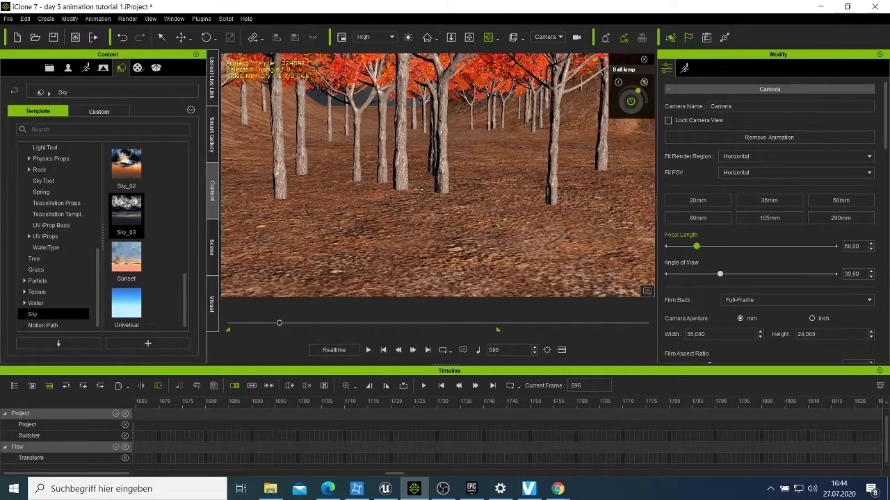
scroll(421, 186, "down", 10)
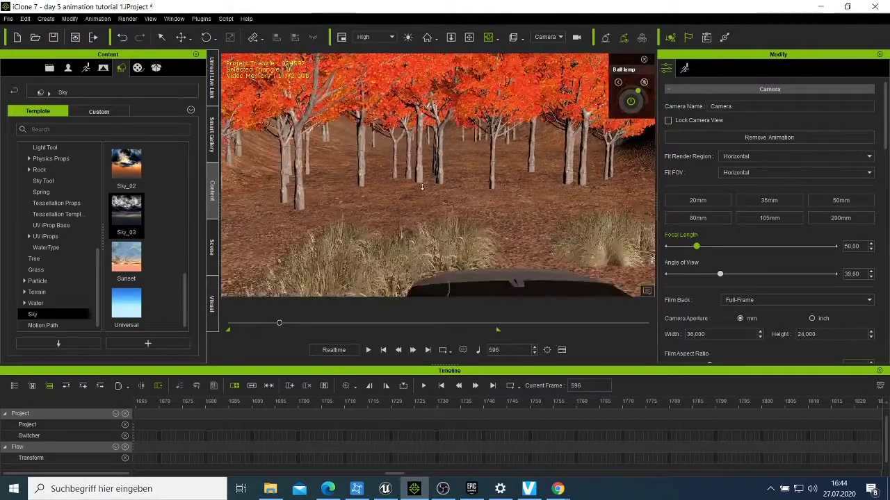
scroll(421, 187, "down", 10)
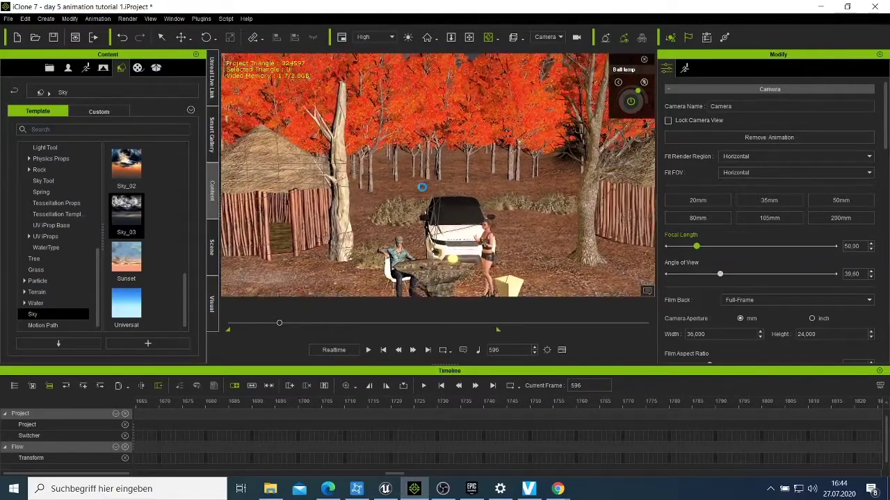
scroll(421, 186, "down", 2)
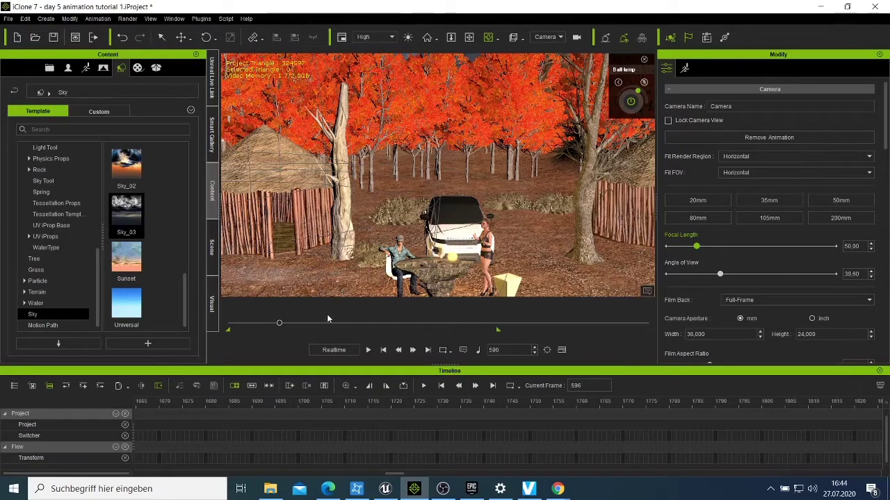
- At frame 980, lower the camera angle, center the table and both characters, and bring the camera slightly closer to them
left_click(311, 324)
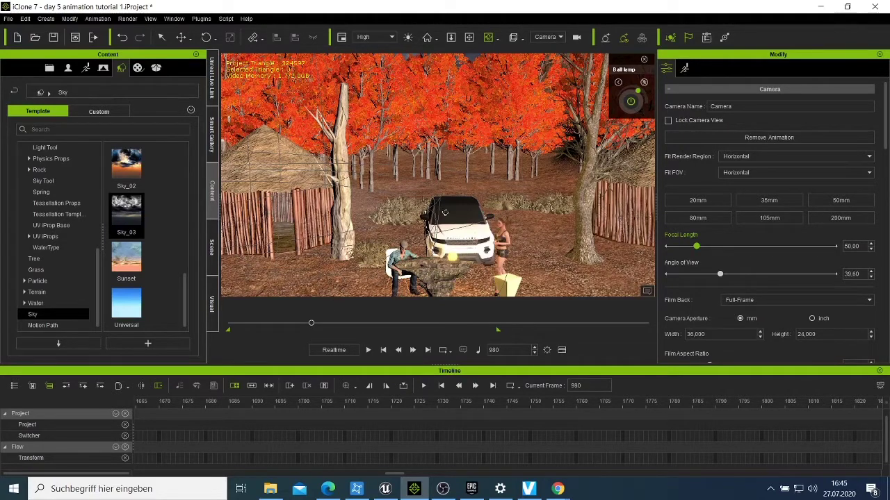
right_click_drag(409, 226, 459, 162)
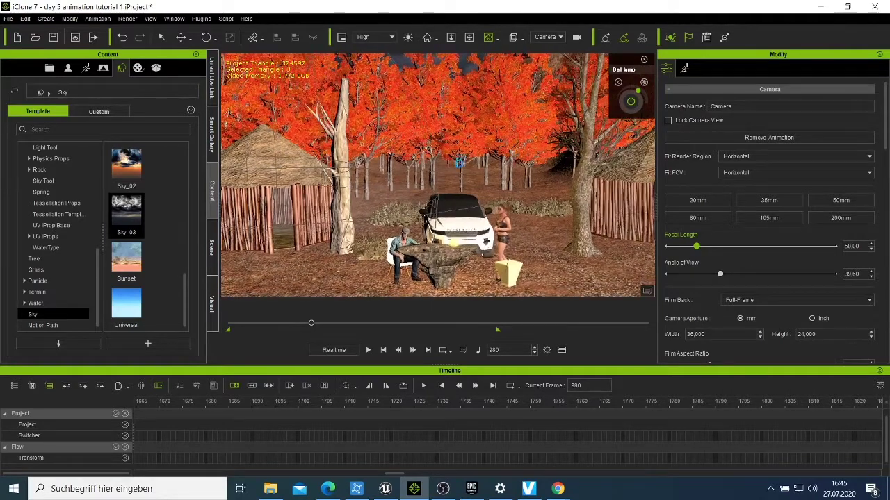
left_click(470, 37)
left_click_drag(419, 205, 422, 174)
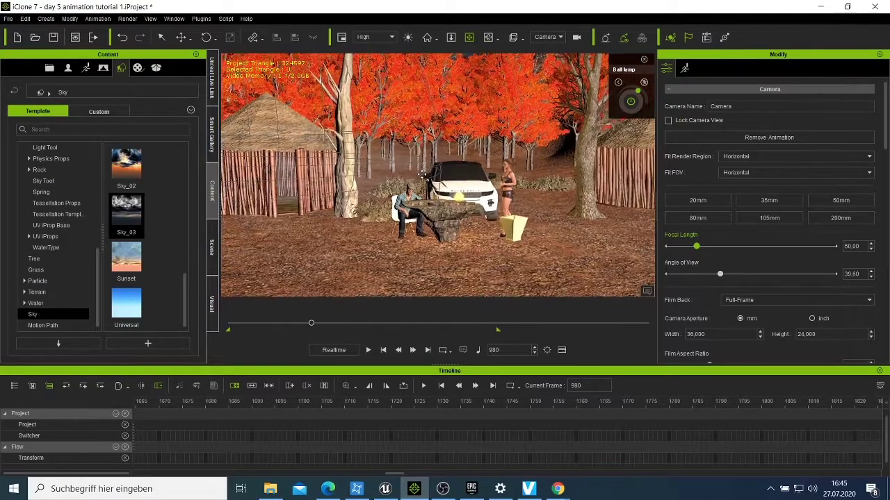
scroll(423, 176, "up", 3)
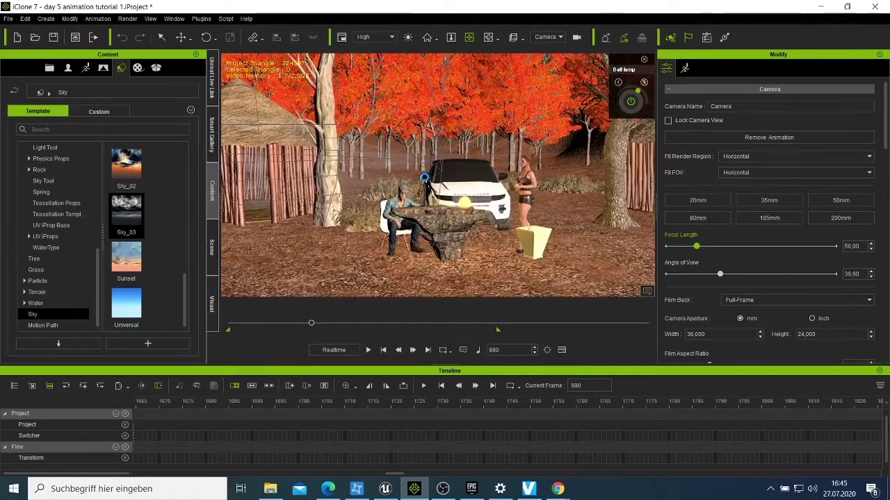
- At frame 980, bring the camera closer and lower, framing the seated man, the full stone table and the standing woman beside the podium
scroll(423, 176, "up", 4)
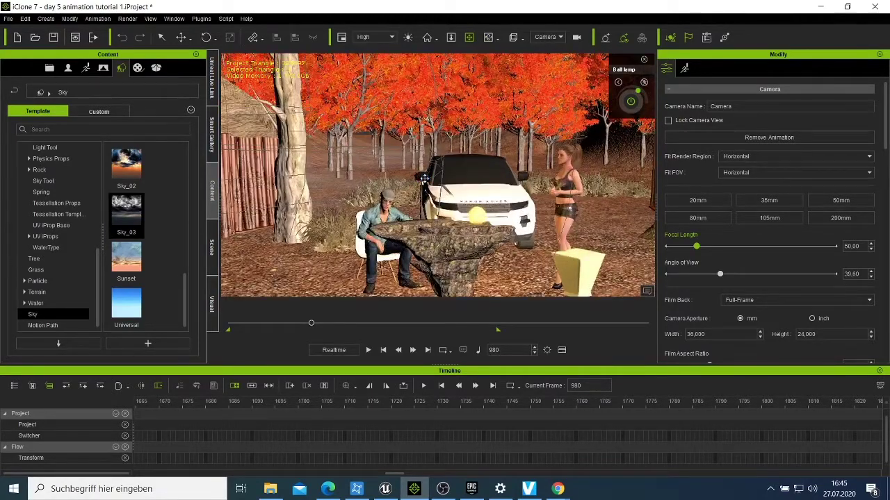
scroll(415, 183, "up", 2)
left_click_drag(415, 183, 424, 130)
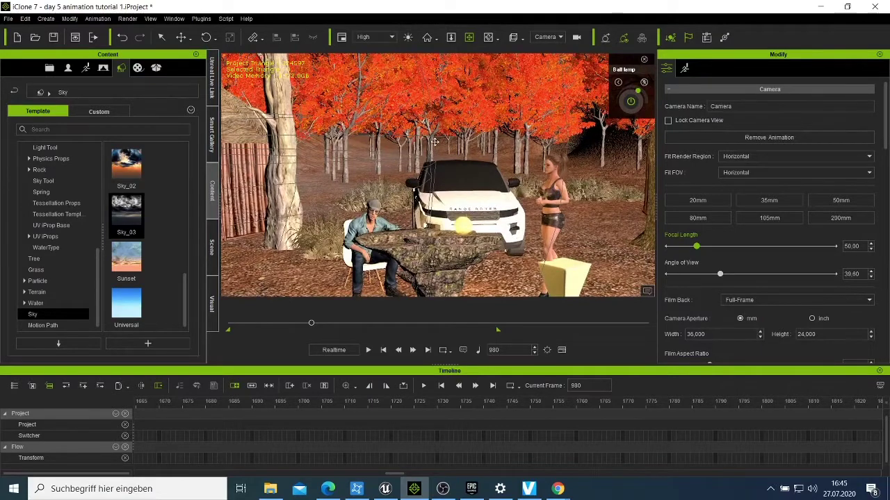
left_click(488, 37)
left_click_drag(469, 218, 438, 104)
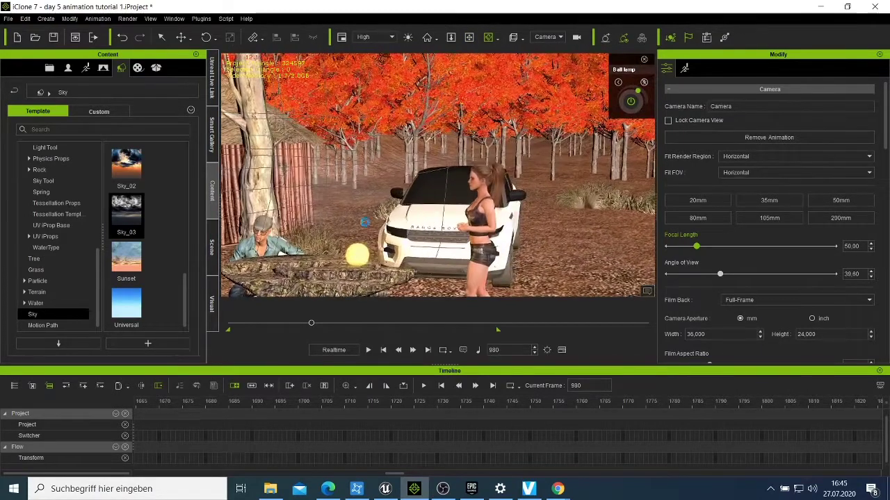
left_click(469, 37)
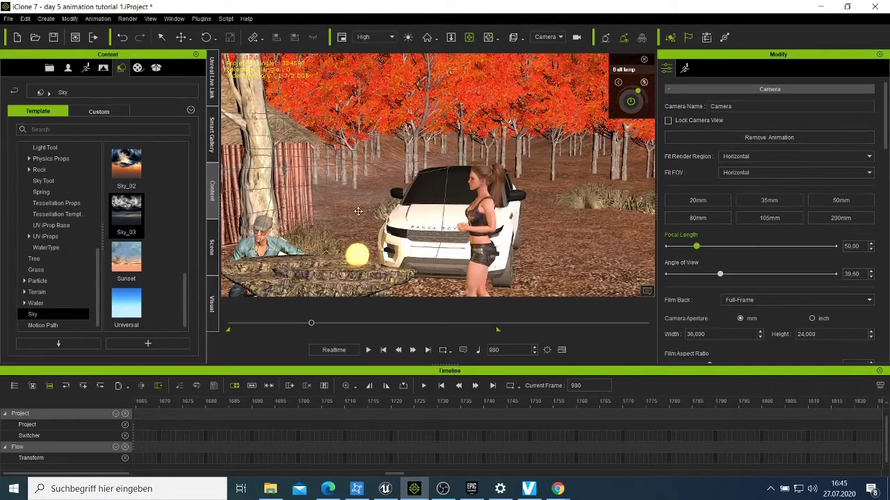
left_click_drag(359, 212, 384, 172)
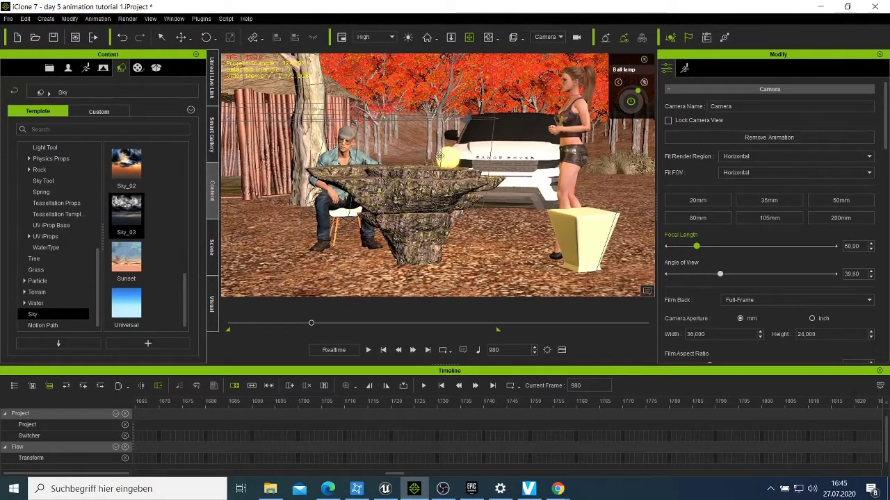
- At frame 1448, swing the camera around to the seated man's side, with the car behind him and the woman beyond the table
left_click(350, 322)
right_click_drag(333, 245, 431, 183)
left_click(490, 37)
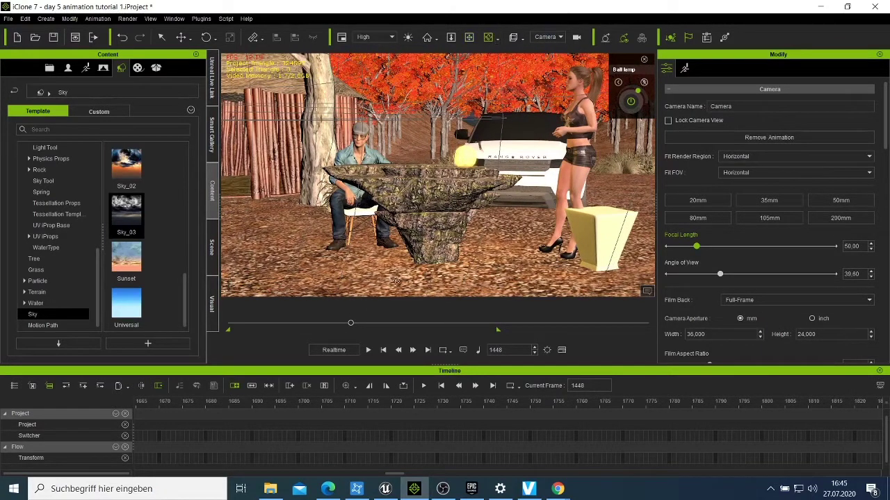
right_click_drag(394, 273, 410, 272)
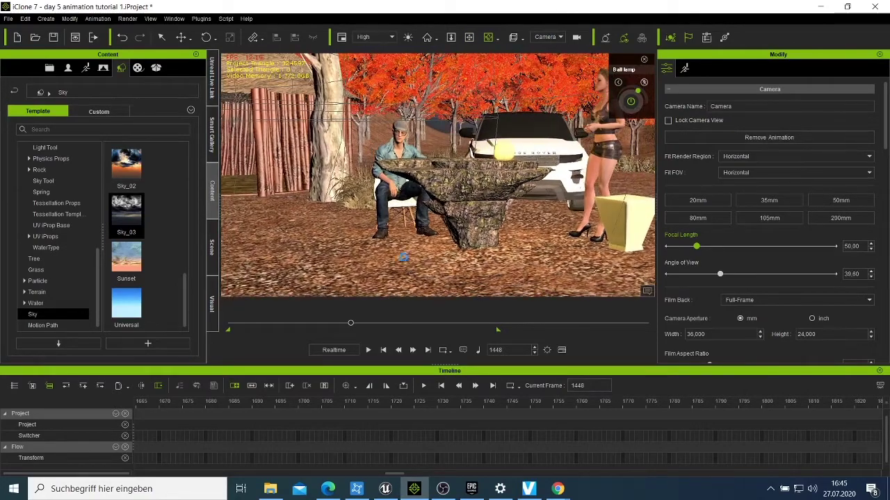
right_click_drag(327, 249, 505, 203)
right_click_drag(413, 206, 482, 189)
scroll(483, 188, "up", 5)
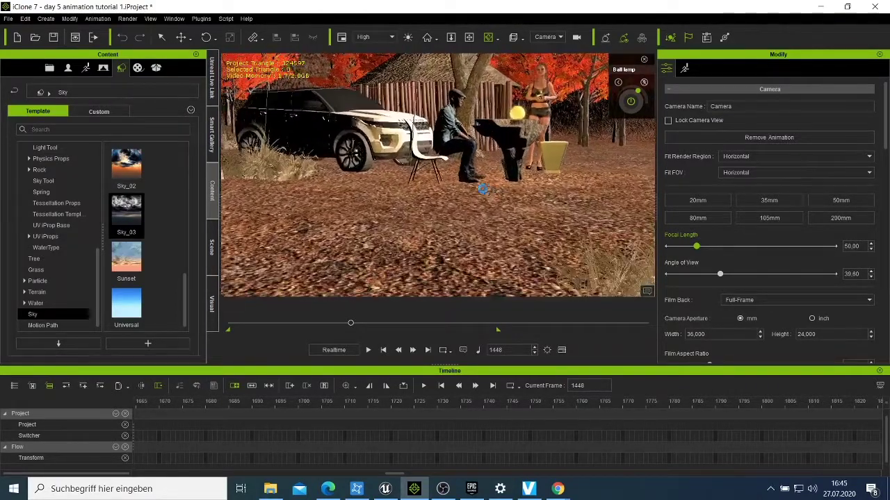
left_click(469, 37)
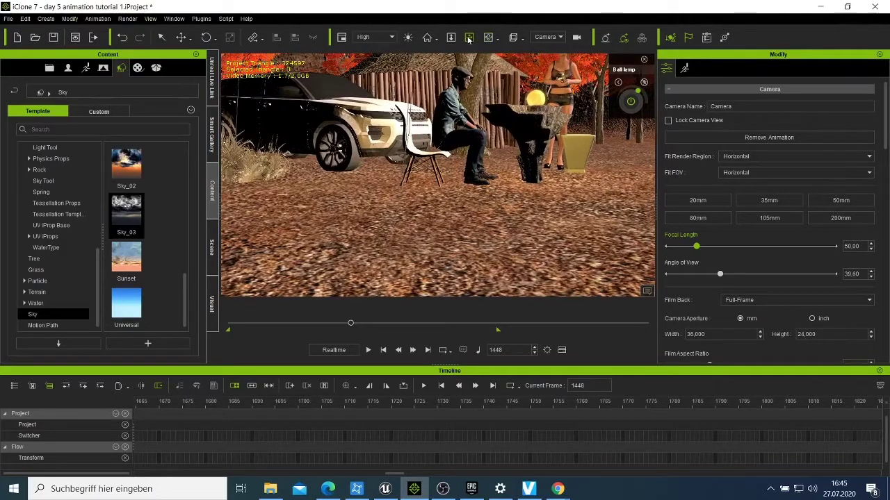
left_click_drag(504, 201, 456, 259)
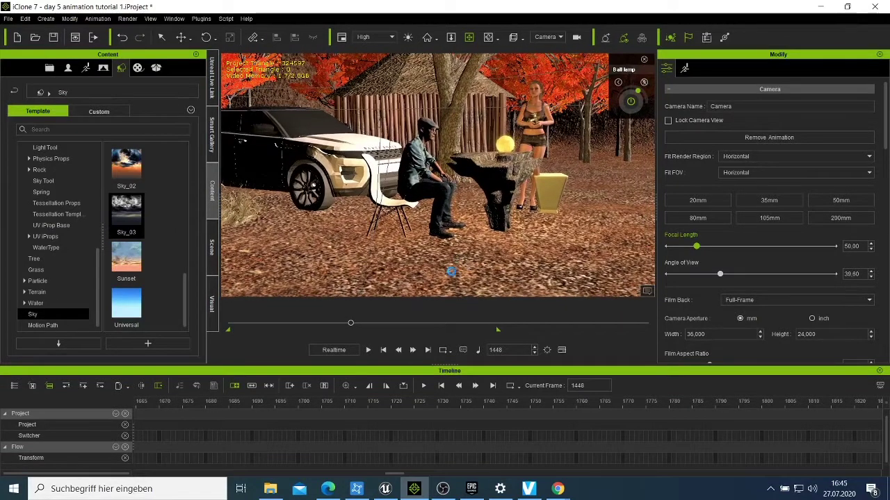
- At frame 2116, orbit and move the camera in to a close shot of the standing man in front of the car
left_click(407, 324)
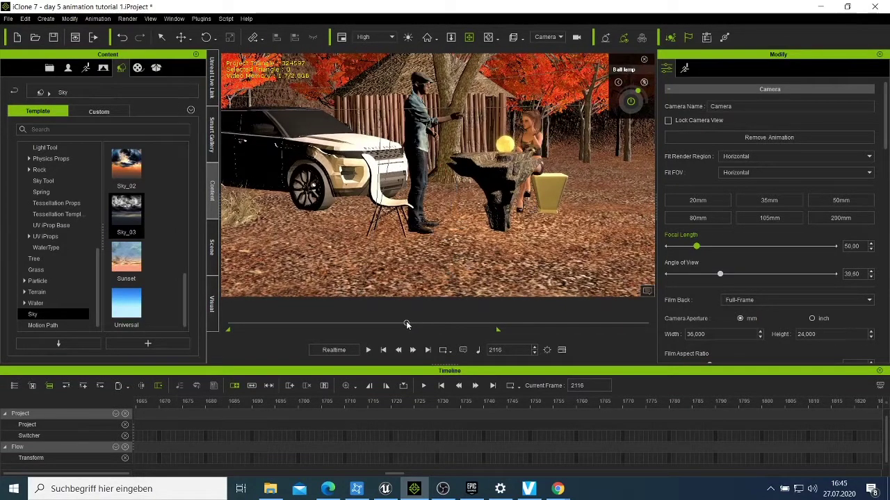
left_click(489, 36)
left_click_drag(520, 224, 490, 239)
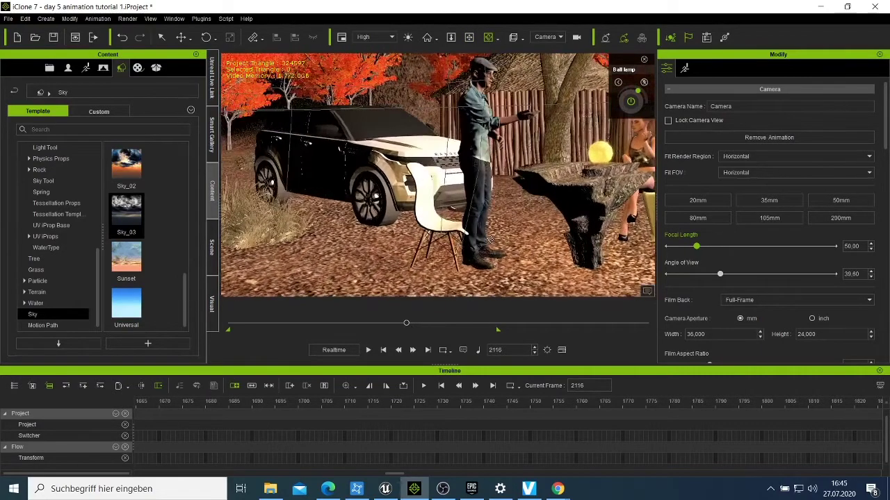
left_click(470, 37)
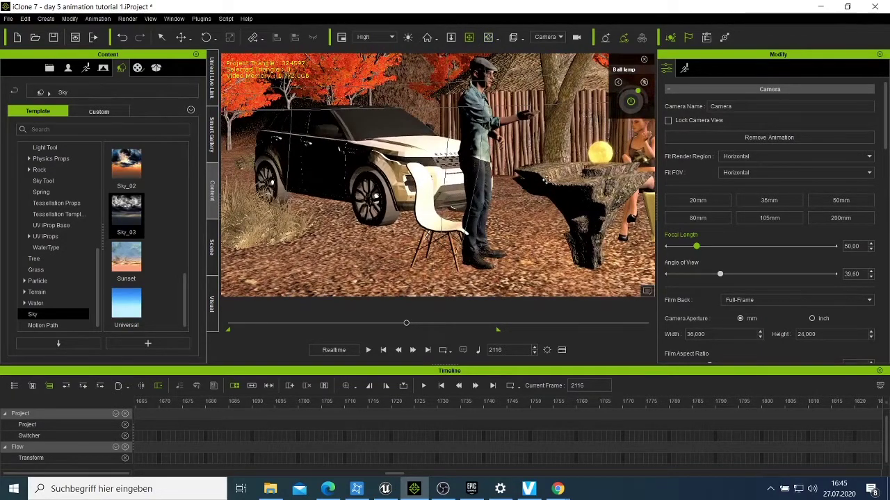
left_click_drag(545, 213, 415, 221)
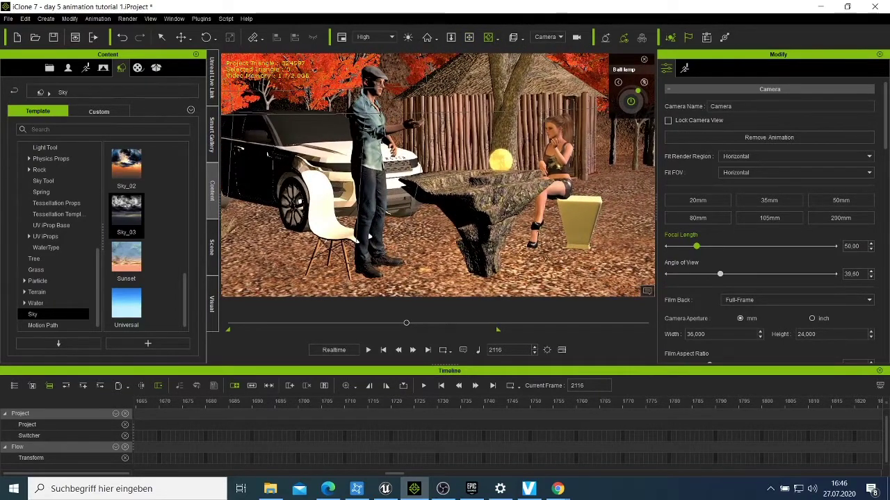
left_click_drag(545, 258, 497, 280)
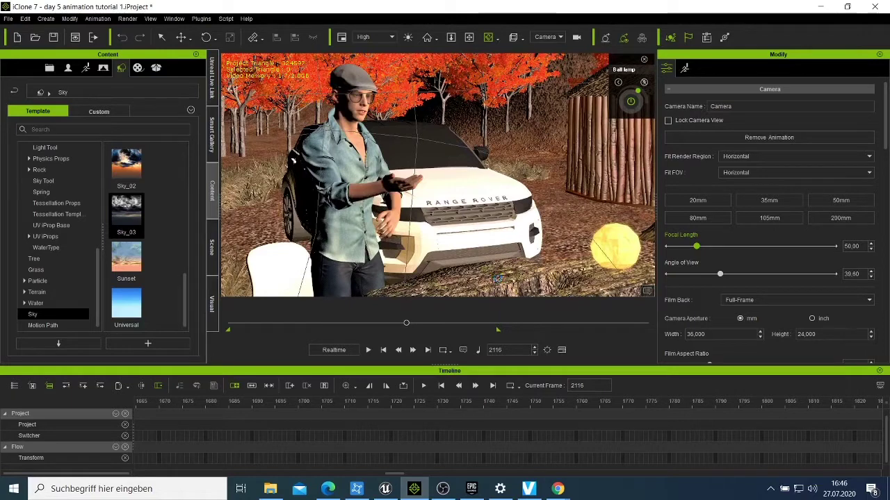
- At frame 2712, shift the camera across the table to a close shot of the woman seated on the podium
left_click(456, 323)
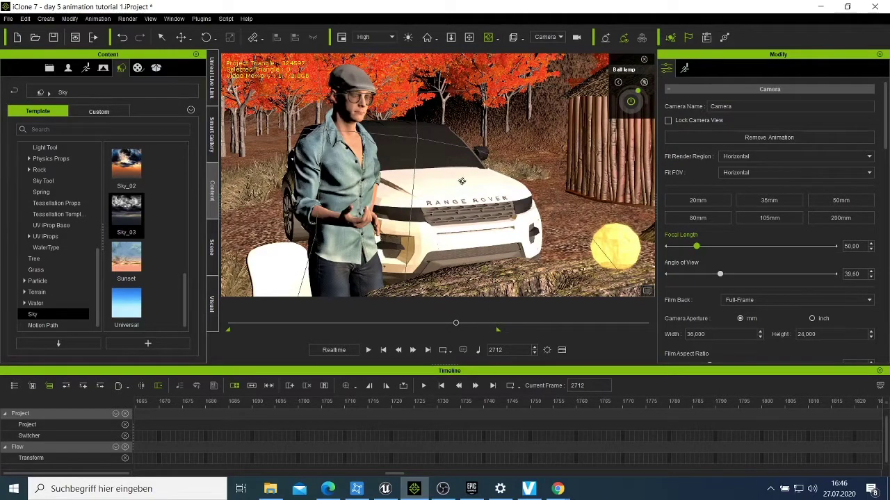
right_click_drag(424, 222, 649, 228)
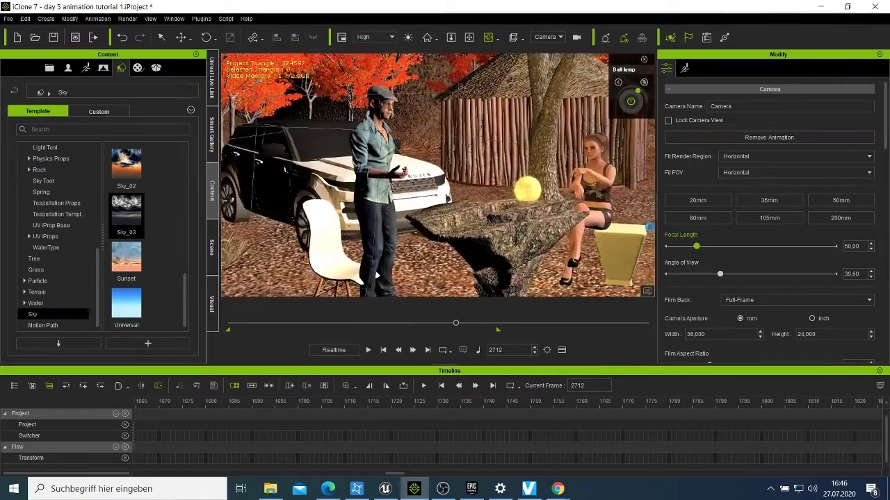
left_click(469, 37)
left_click_drag(626, 231, 415, 189)
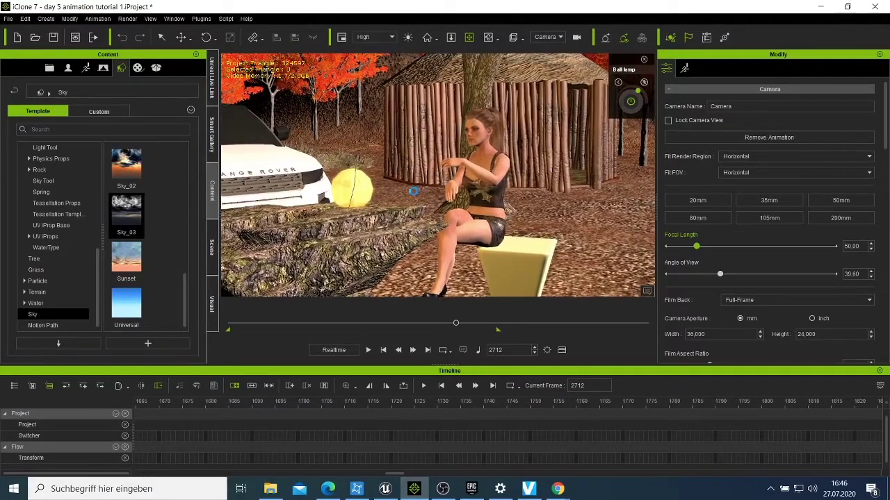
scroll(413, 191, "up", 3)
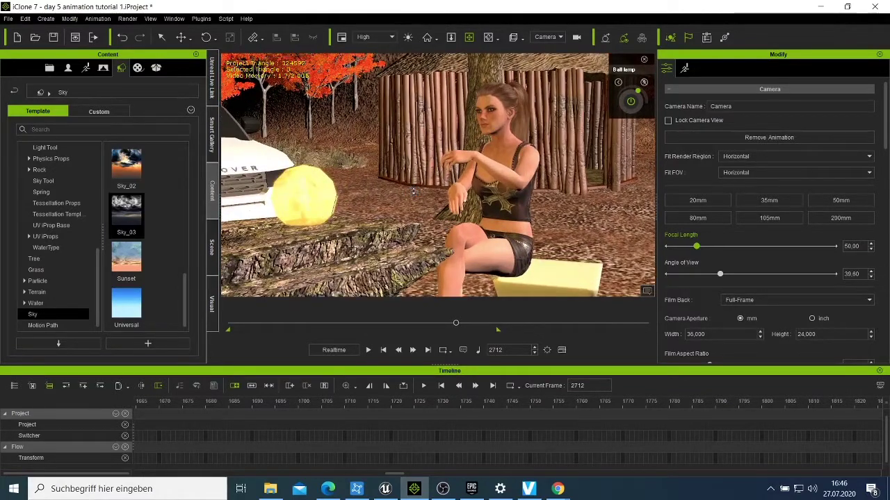
left_click_drag(412, 192, 403, 197)
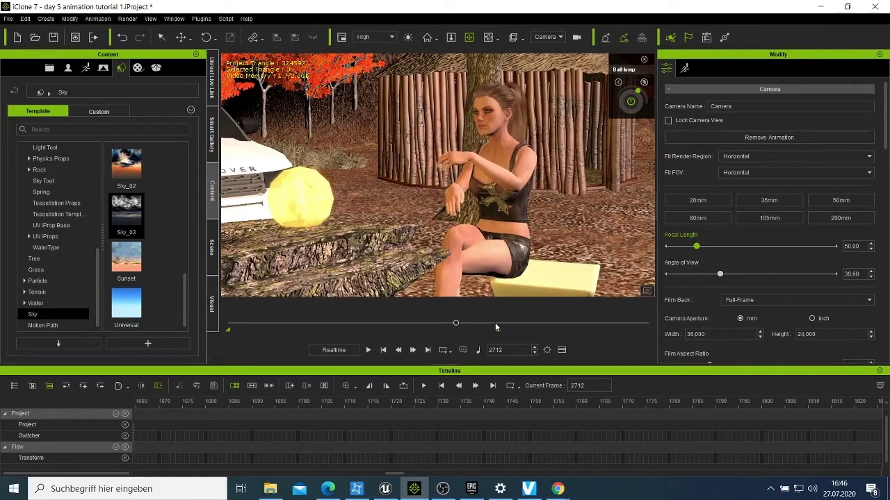
- At frame 3179, pull the camera back to frame both characters at the stone table with the car behind them
left_click(496, 325)
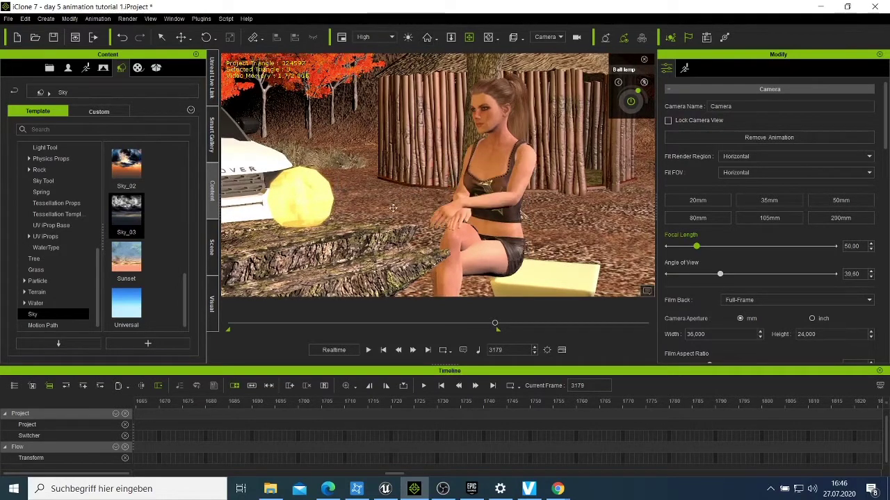
left_click_drag(396, 187, 456, 133)
scroll(386, 155, "up", 2)
left_click(468, 37)
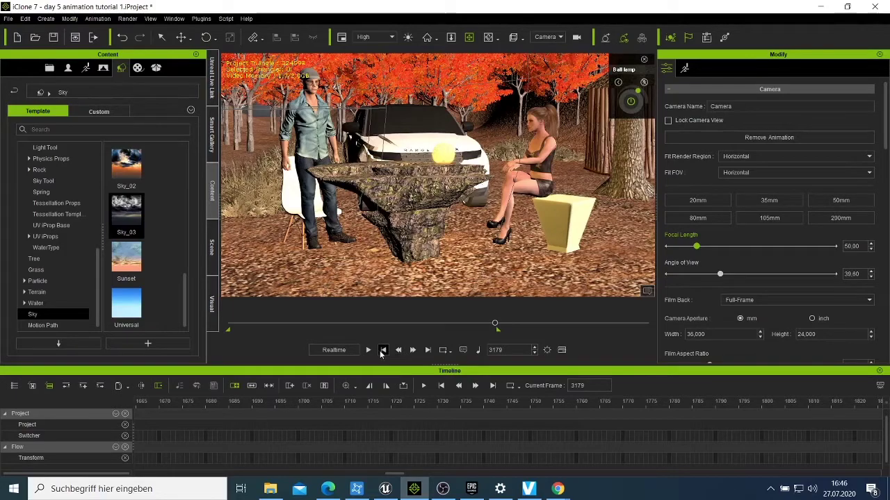
- Return to frame 1 and play the whole animation to review the camera move
left_click(380, 349)
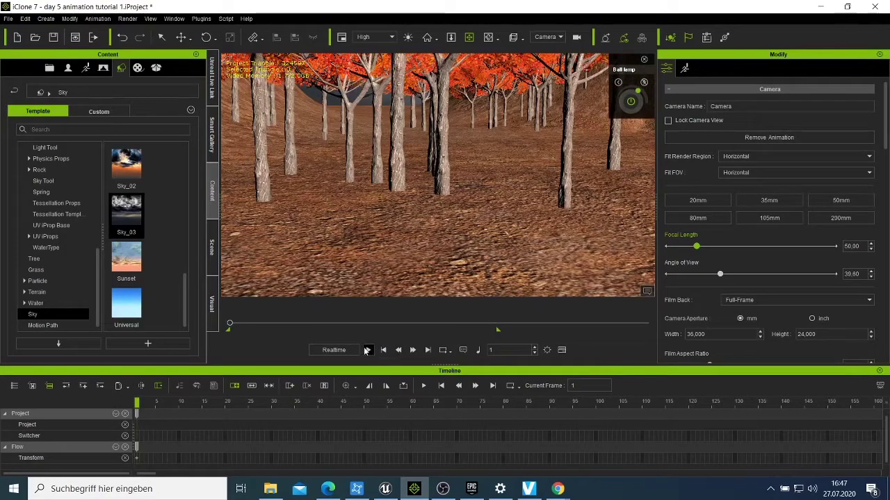
left_click(368, 350)
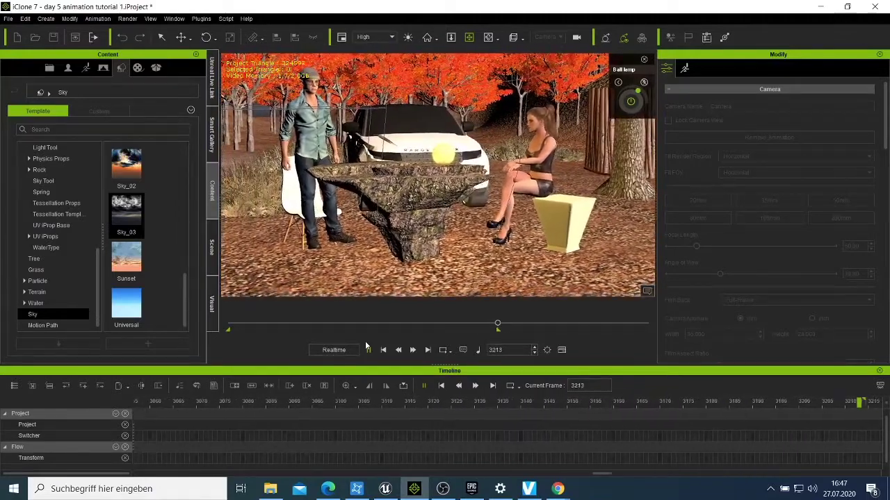
left_click(367, 348)
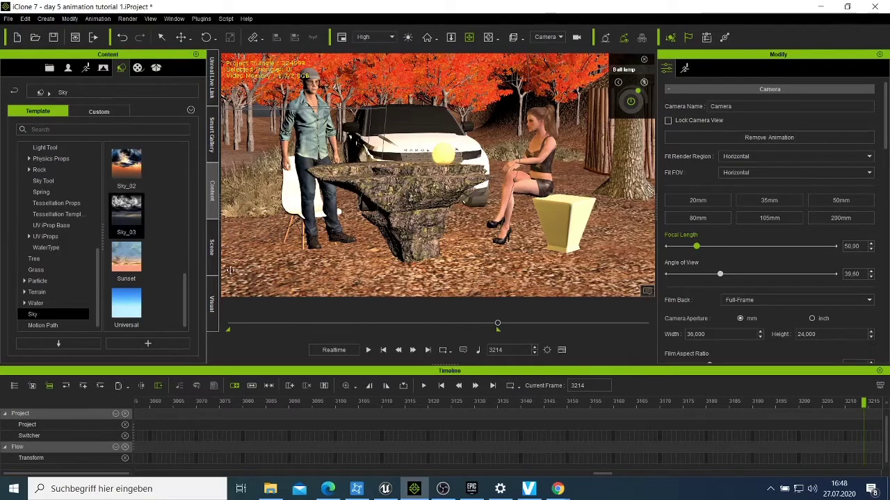
- Show the list of scene objects and look at the Camera group's contents
left_click(213, 248)
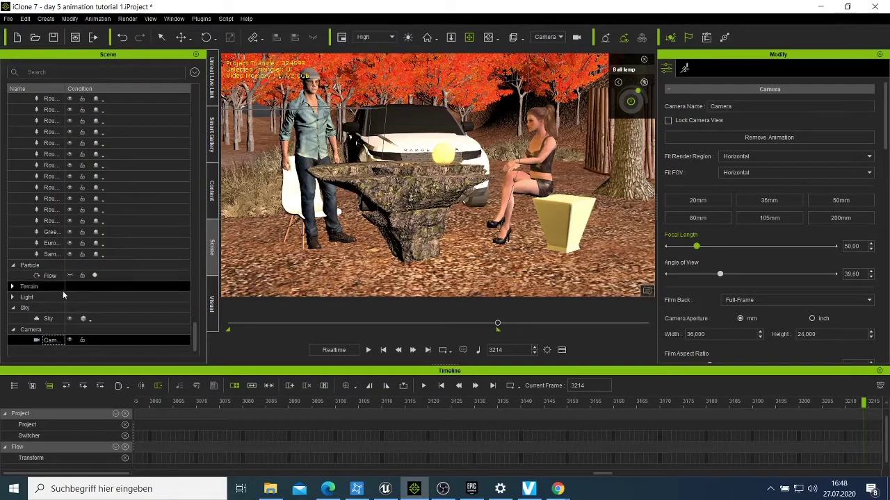
left_click(12, 333)
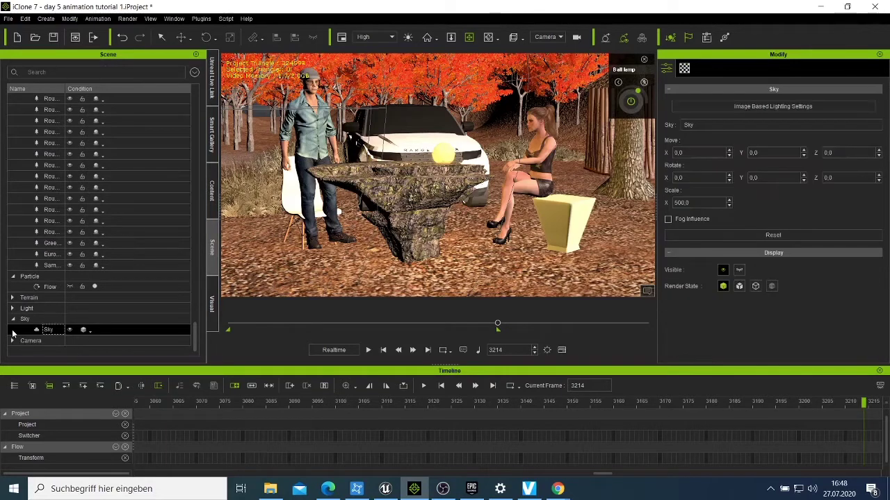
left_click(12, 341)
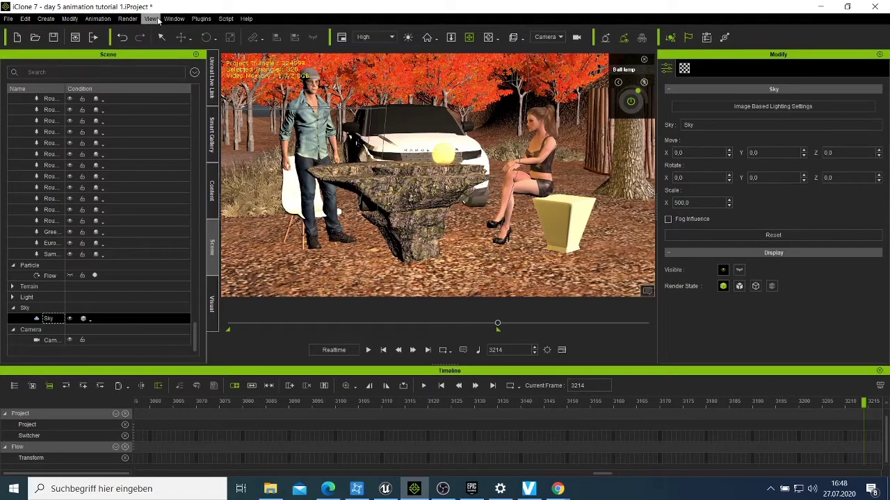
- Open the video render settings, set the frame size to HD 1080p (1920x1080) and look through the remaining output options
left_click(130, 20)
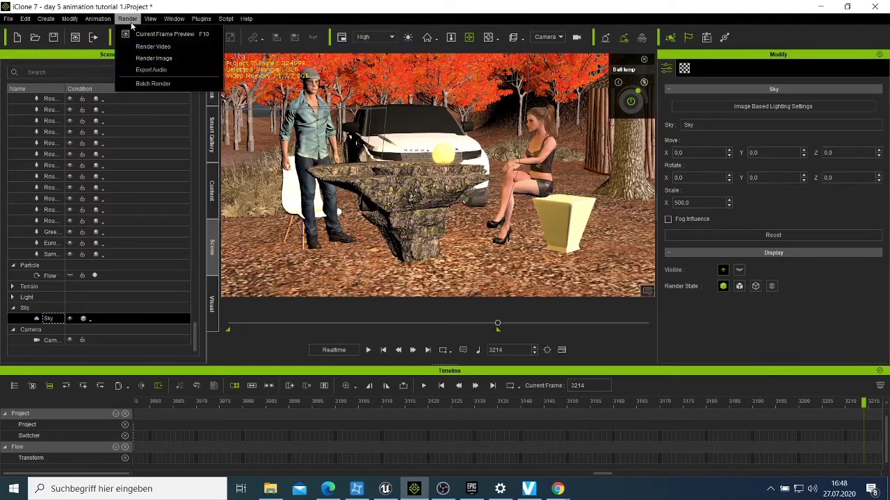
left_click(166, 49)
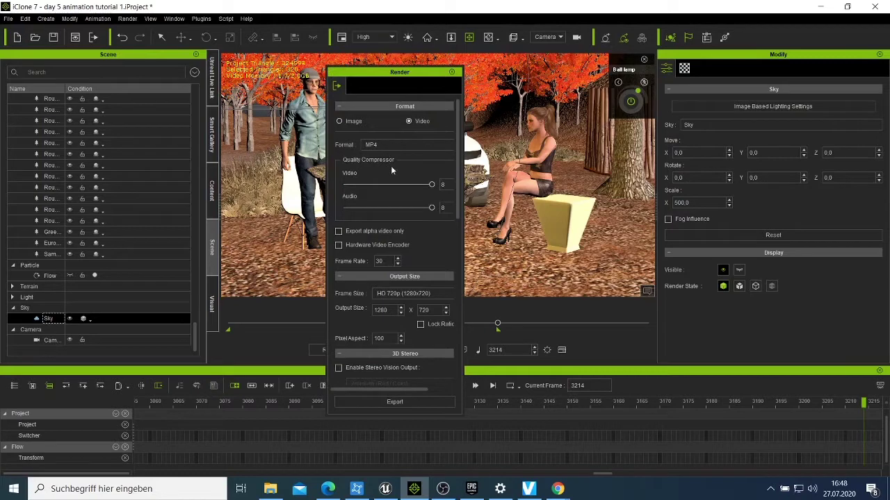
scroll(397, 209, "down", 2)
left_click(421, 240)
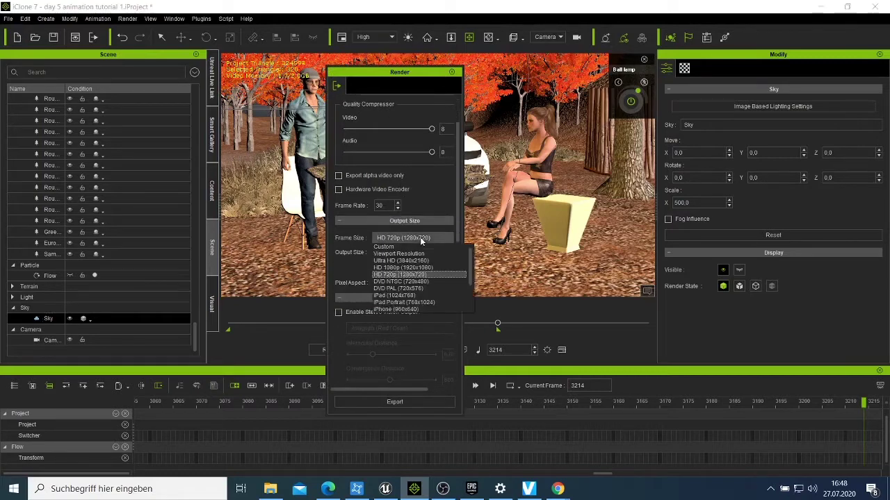
left_click(421, 239)
left_click(422, 240)
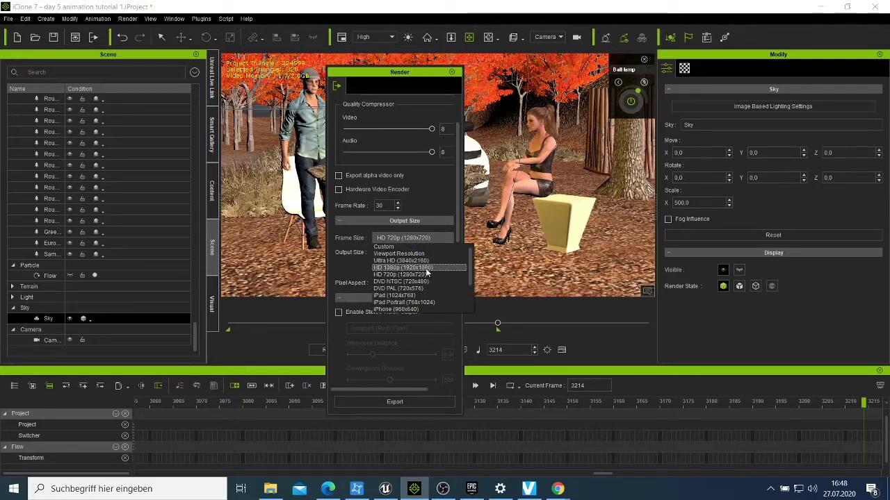
left_click(425, 269)
scroll(406, 311, "down", 2)
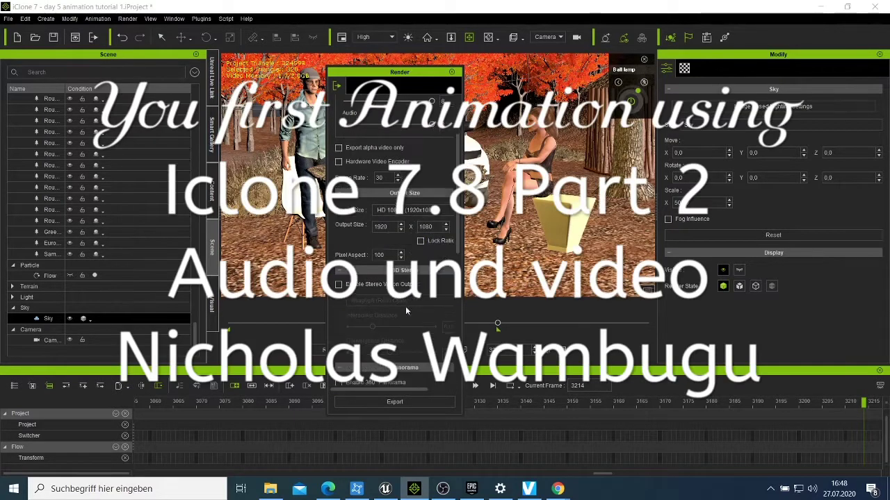
scroll(402, 323, "down", 2)
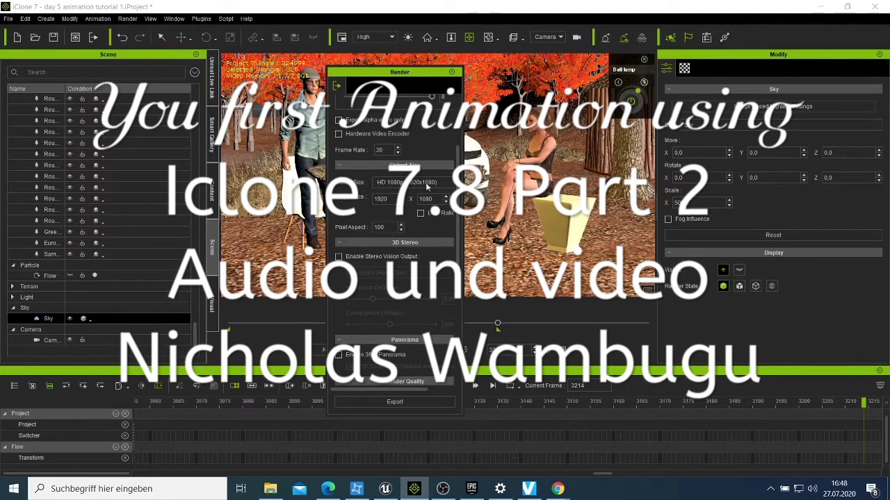